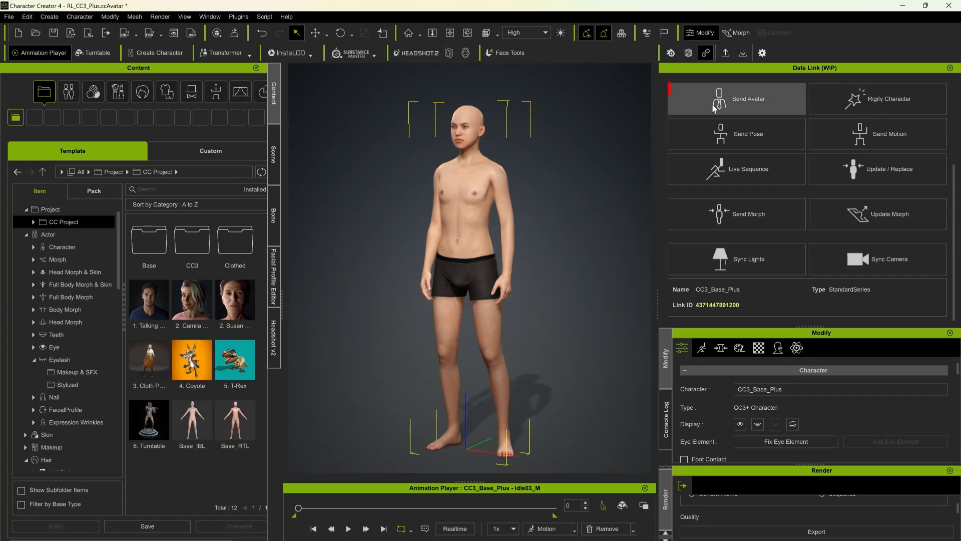
- Send the CC3_Base_Plus avatar through the Data Link and switch to Blender
{"action": "left_click", "coordinate": [715, 108]}
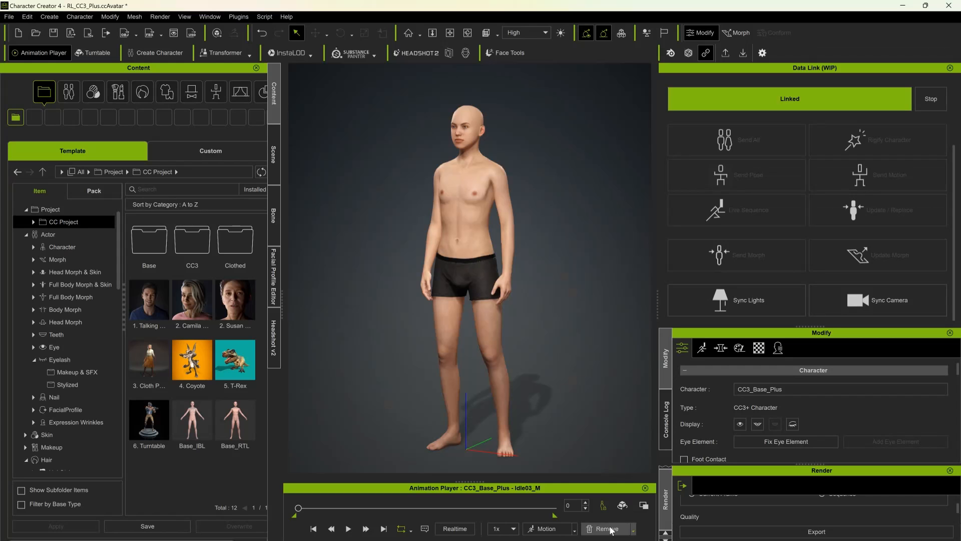
{"action": "left_click", "coordinate": [611, 531]}
{"action": "left_click", "coordinate": [614, 509]}
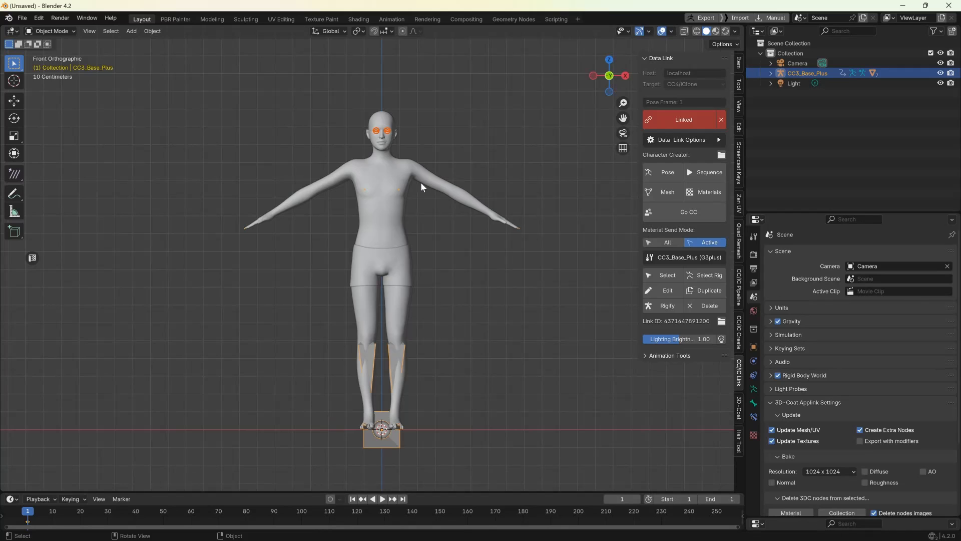
- Display the imported character with material preview shading and frame the full body in the front view
{"action": "scroll", "coordinate": [373, 126], "scroll_direction": "up", "scroll_amount": 2}
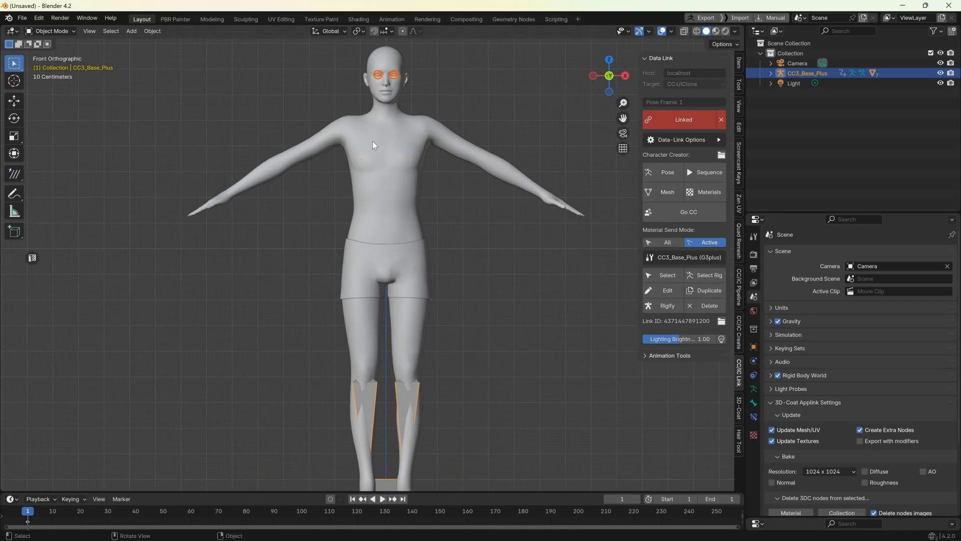
{"action": "middle_click_drag", "start_coordinate": [377, 128], "coordinate": [382, 175], "text": "shift"}
{"action": "scroll", "coordinate": [381, 175], "scroll_direction": "down", "scroll_amount": 1}
{"action": "left_click", "coordinate": [716, 31]}
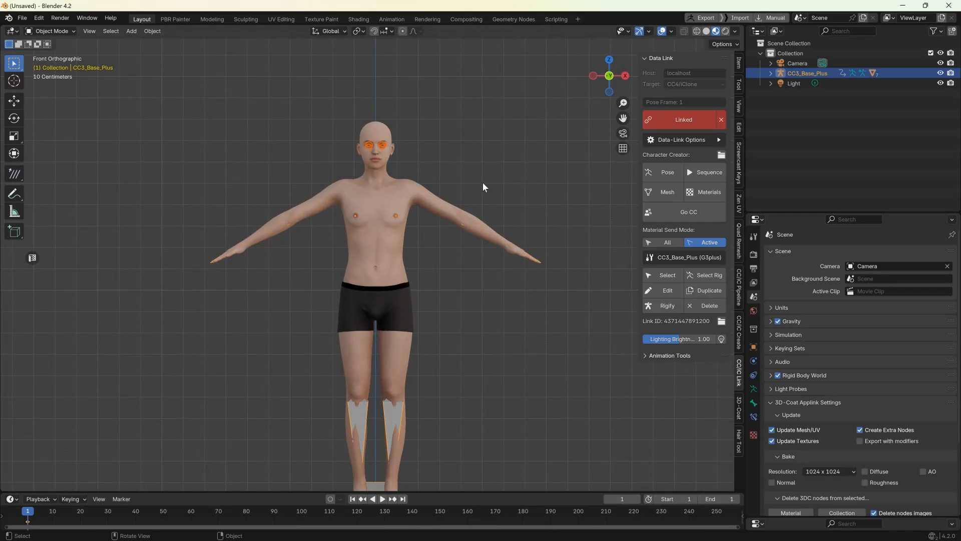
{"action": "scroll", "coordinate": [455, 220], "scroll_direction": "down", "scroll_amount": 2}
{"action": "scroll", "coordinate": [458, 170], "scroll_direction": "up", "scroll_amount": 2}
{"action": "middle_click_drag", "start_coordinate": [453, 221], "coordinate": [449, 178], "text": "shift"}
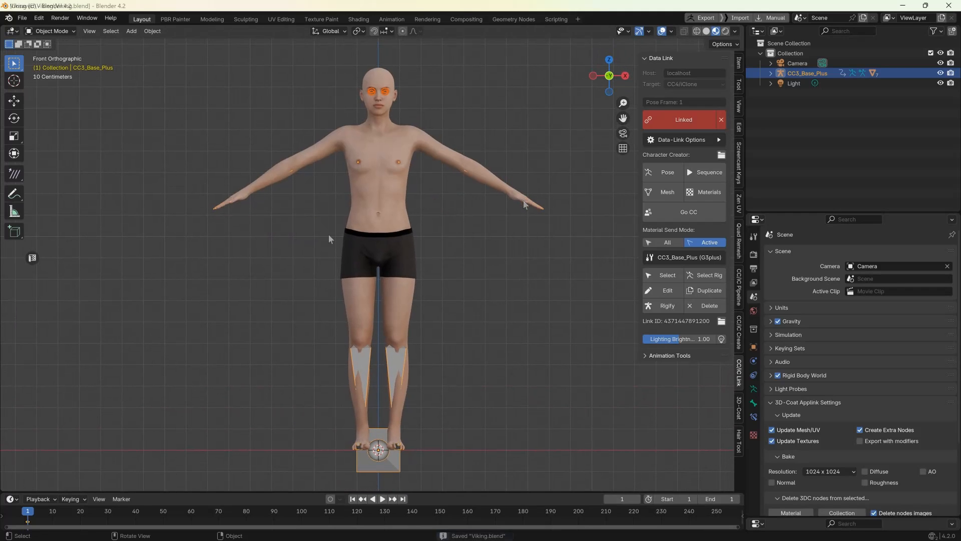
{"action": "middle_click_drag", "start_coordinate": [328, 234], "coordinate": [355, 248]}
{"action": "key", "text": "w"}
{"action": "scroll", "coordinate": [326, 245], "scroll_direction": "down", "scroll_amount": 1}
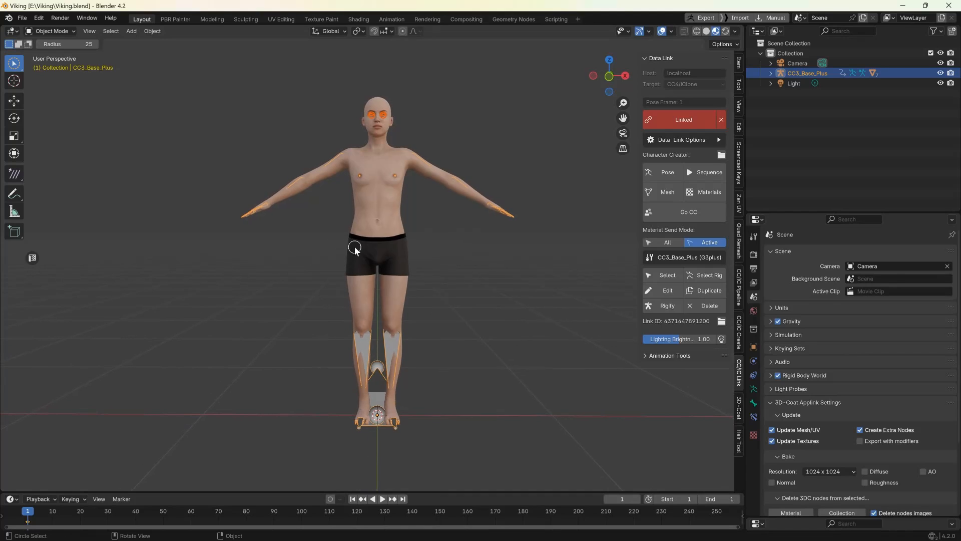
{"action": "key", "text": "KP_1"}
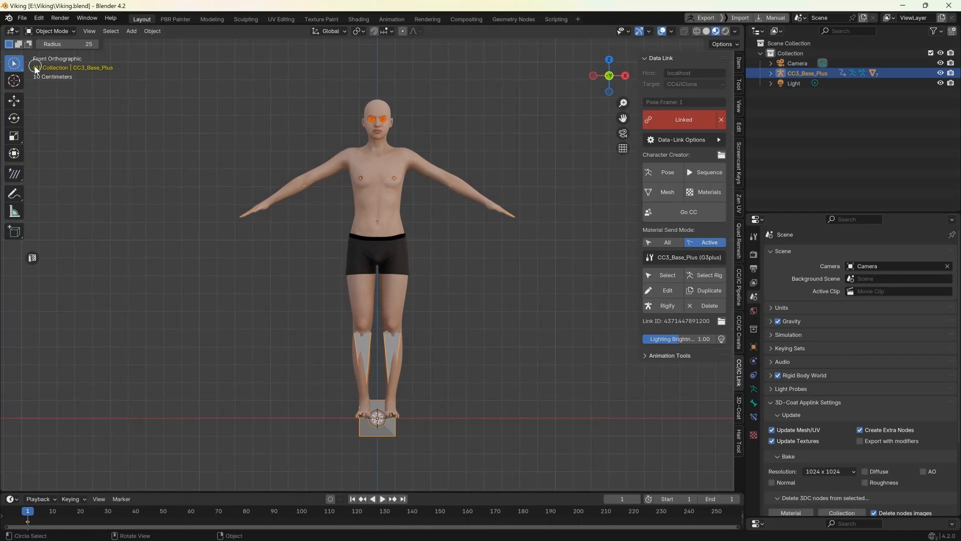
{"action": "left_click_drag", "start_coordinate": [17, 72], "coordinate": [40, 83]}
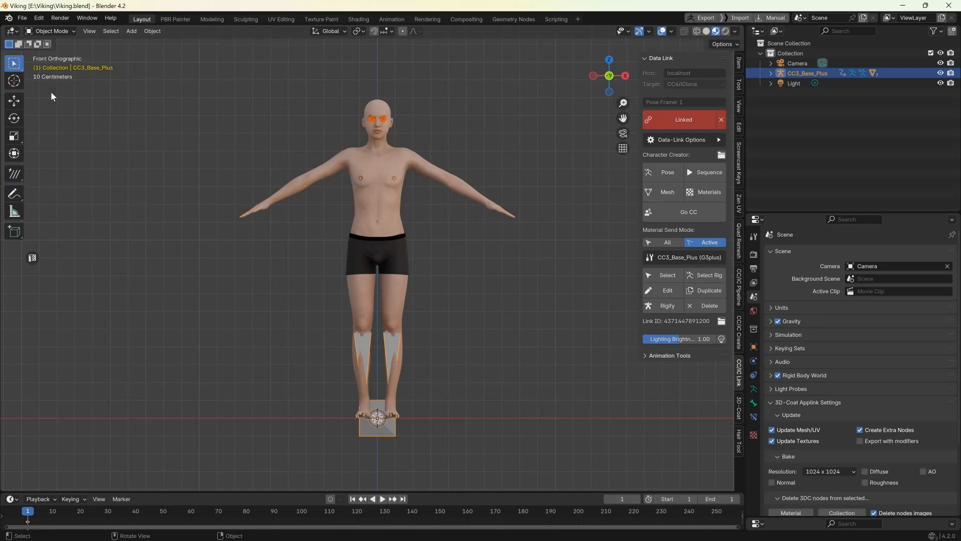
- Start proportion editing on the CC3_Base_Plus character with the CC/iC Create tools
{"action": "middle_click_drag", "start_coordinate": [275, 159], "coordinate": [268, 177], "text": "shift"}
{"action": "scroll", "coordinate": [272, 196], "scroll_direction": "up", "scroll_amount": 1}
{"action": "middle_click_drag", "start_coordinate": [320, 258], "coordinate": [329, 280], "text": "shift"}
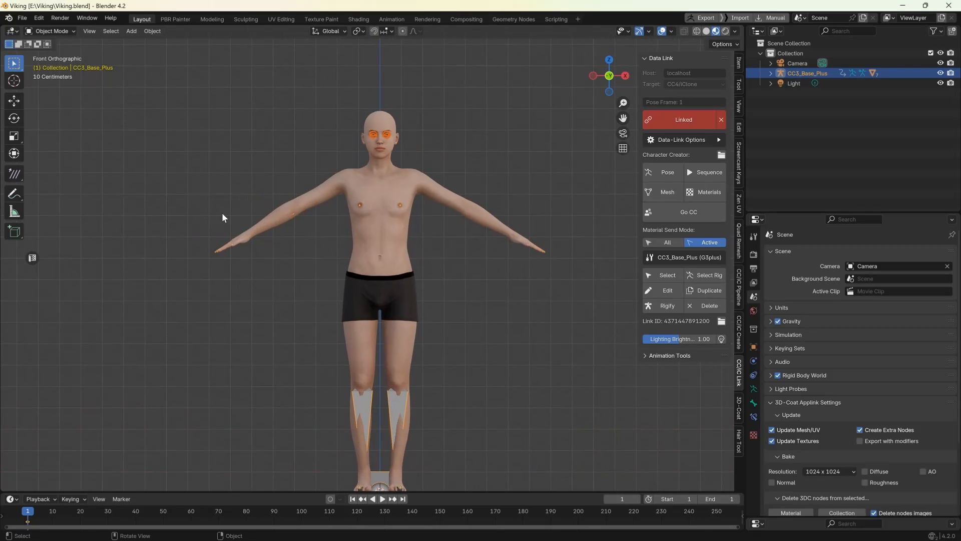
{"action": "left_click", "coordinate": [739, 341]}
{"action": "left_click", "coordinate": [664, 182]}
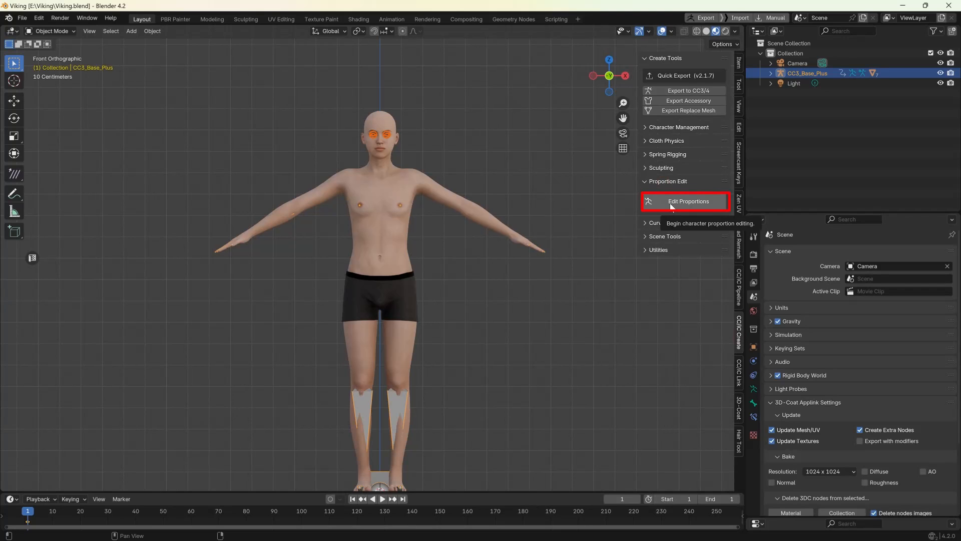
{"action": "left_click", "coordinate": [671, 203]}
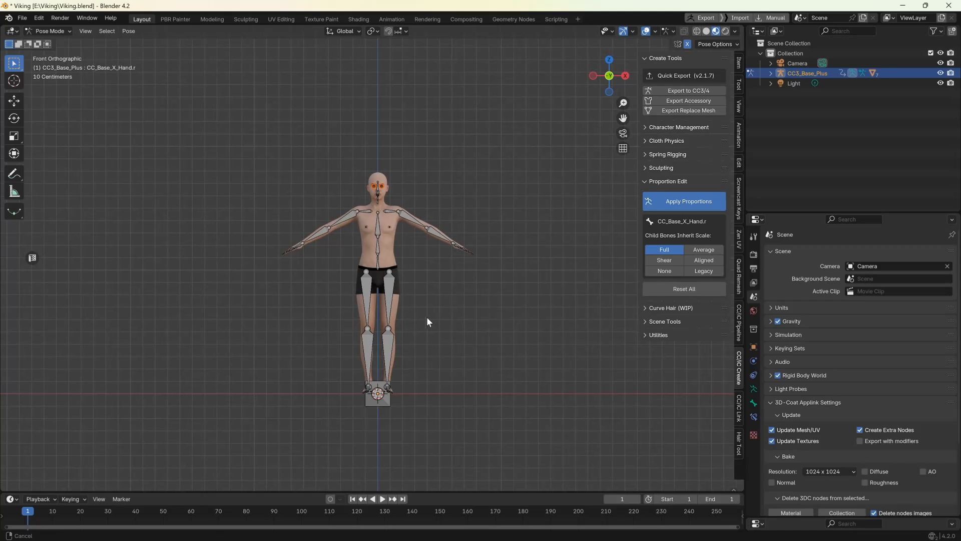
{"action": "scroll", "coordinate": [427, 316], "scroll_direction": "up", "scroll_amount": 2}
{"action": "middle_click_drag", "start_coordinate": [423, 301], "coordinate": [457, 239], "text": "shift"}
{"action": "middle_click_drag", "start_coordinate": [449, 207], "coordinate": [410, 219], "text": "shift"}
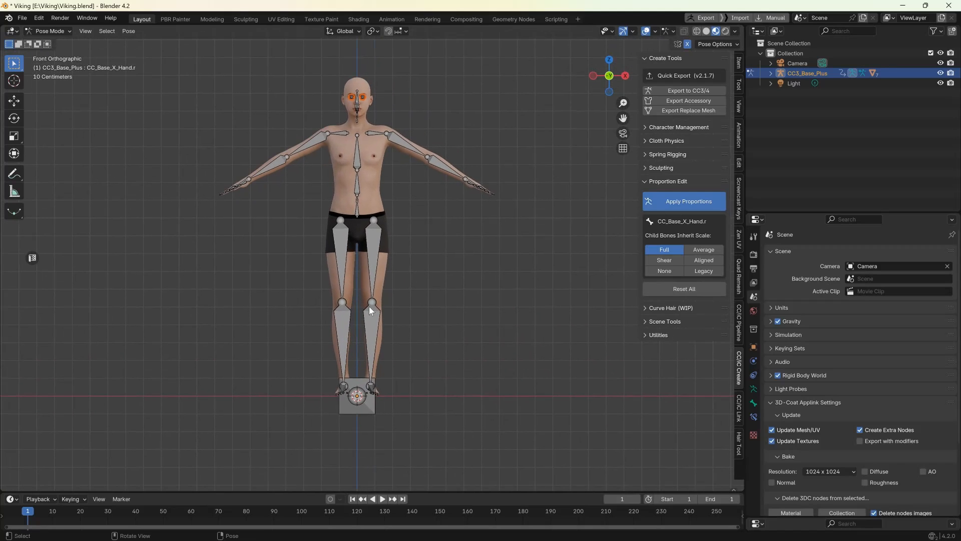
- Scale the CC_Base_BoneRoot bone uniformly to about 1.346 and apply the proportions
{"action": "left_click", "coordinate": [372, 259]}
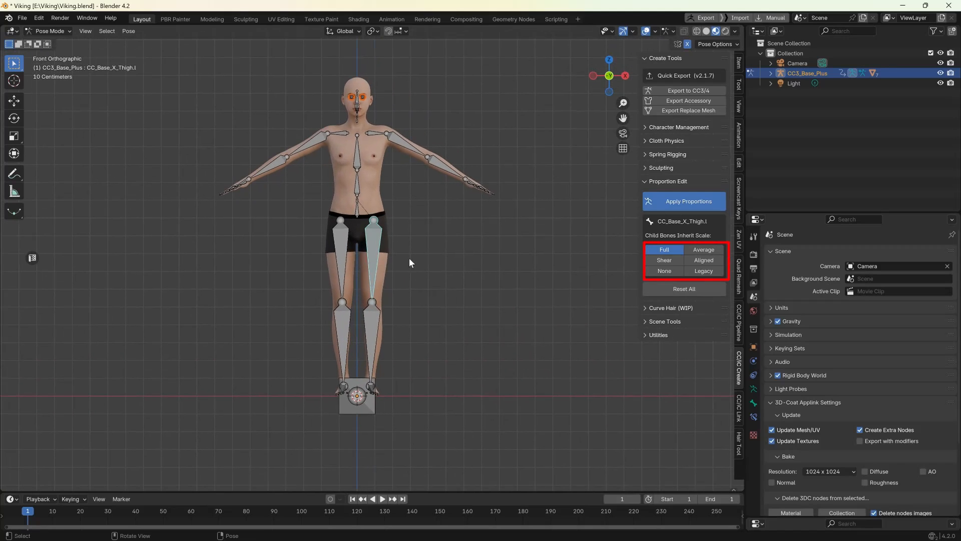
{"action": "left_click", "coordinate": [357, 188]}
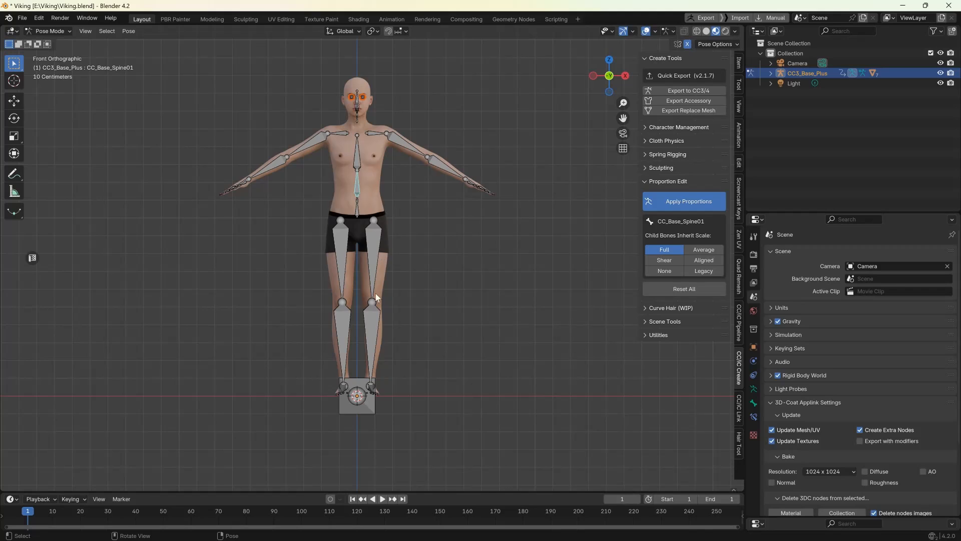
{"action": "left_click", "coordinate": [770, 74]}
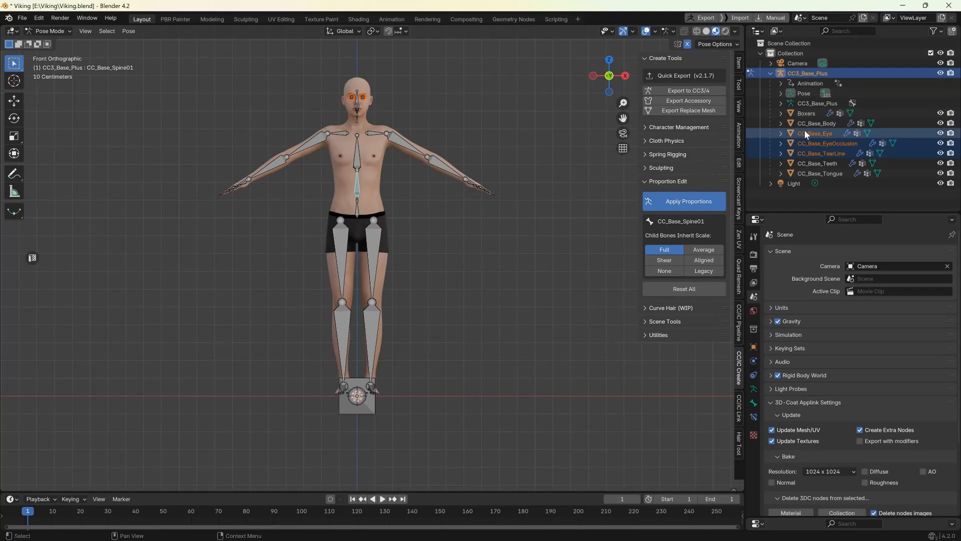
{"action": "left_click", "coordinate": [780, 94]}
{"action": "left_click", "coordinate": [805, 103]}
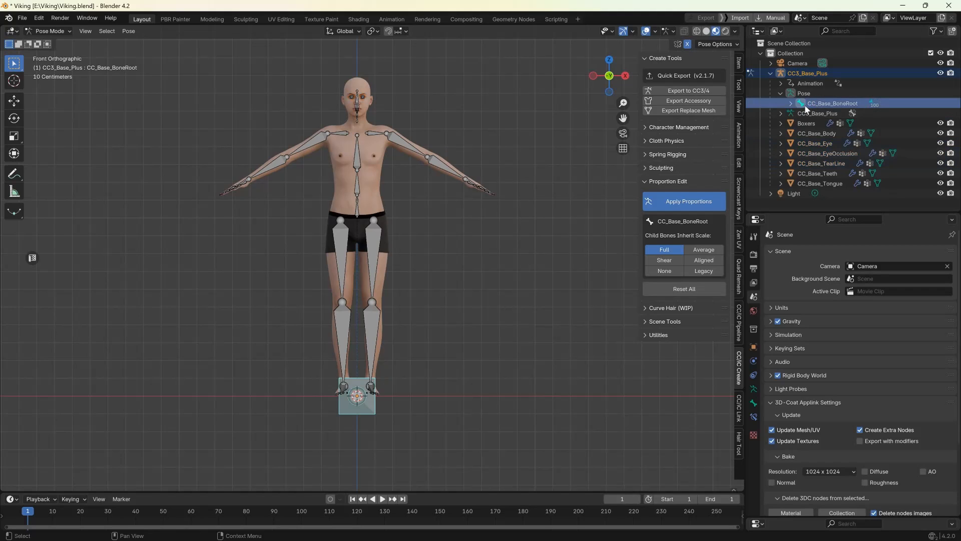
{"action": "scroll", "coordinate": [481, 284], "scroll_direction": "down", "scroll_amount": 2}
{"action": "key", "text": "s"}
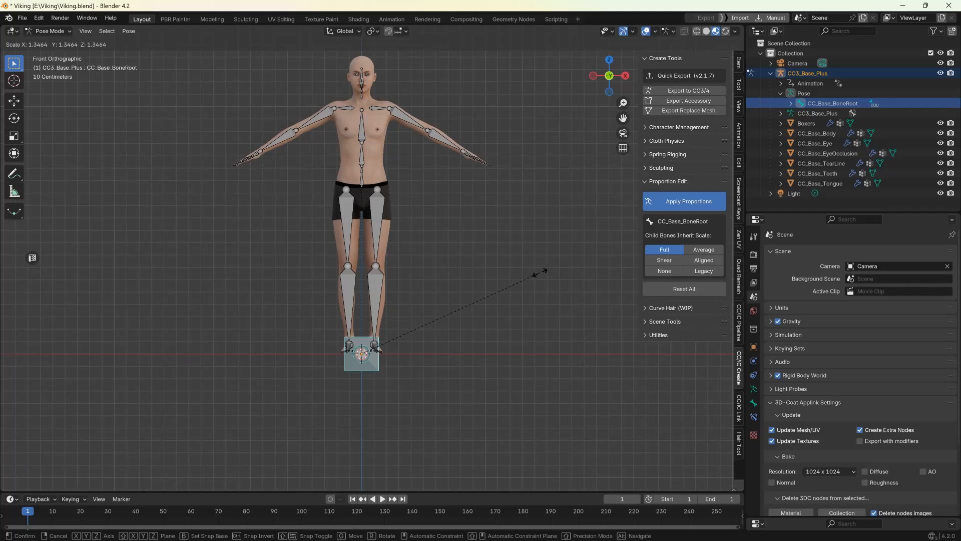
{"action": "left_click", "coordinate": [540, 272]}
{"action": "scroll", "coordinate": [423, 214], "scroll_direction": "up", "scroll_amount": 2}
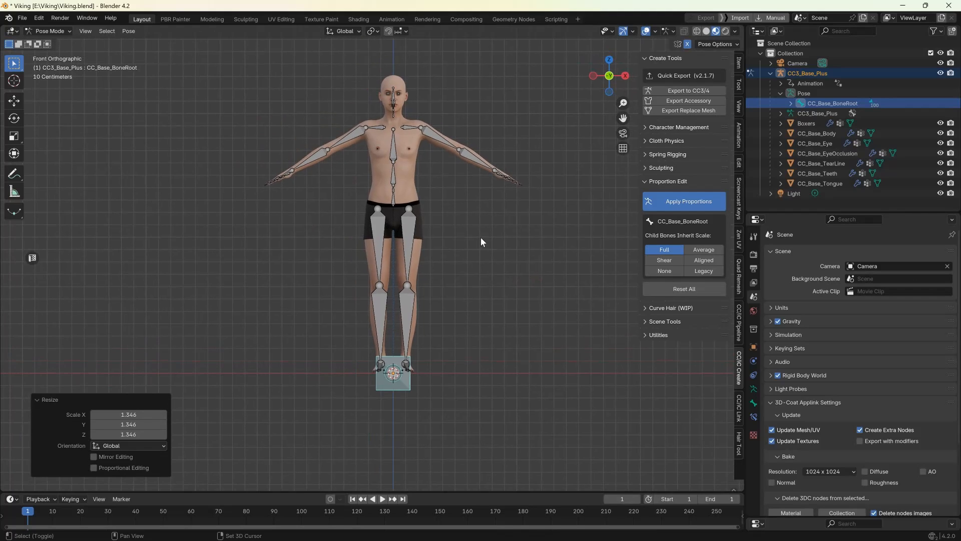
{"action": "middle_click_drag", "start_coordinate": [480, 238], "coordinate": [462, 251], "text": "shift"}
{"action": "left_click", "coordinate": [659, 203]}
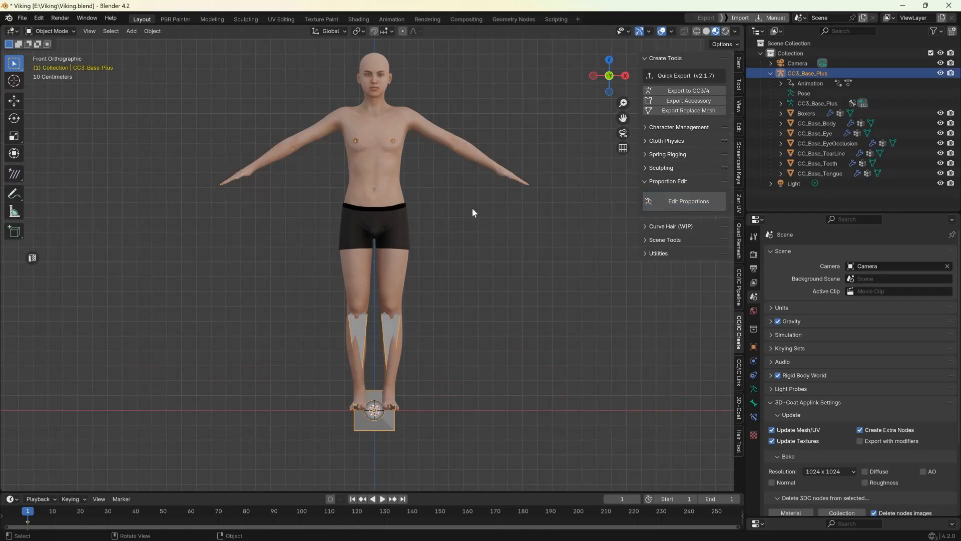
- Reopen proportion editing, set CC_Base_Spine01's child scale inheritance to None, and scale the bone up to about 1.21
{"action": "left_click", "coordinate": [664, 202]}
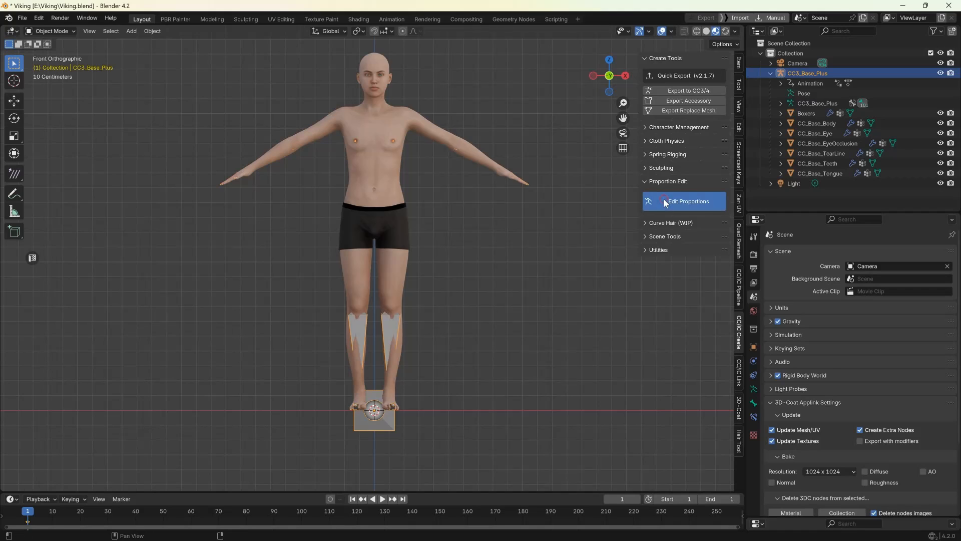
{"action": "left_click", "coordinate": [395, 248]}
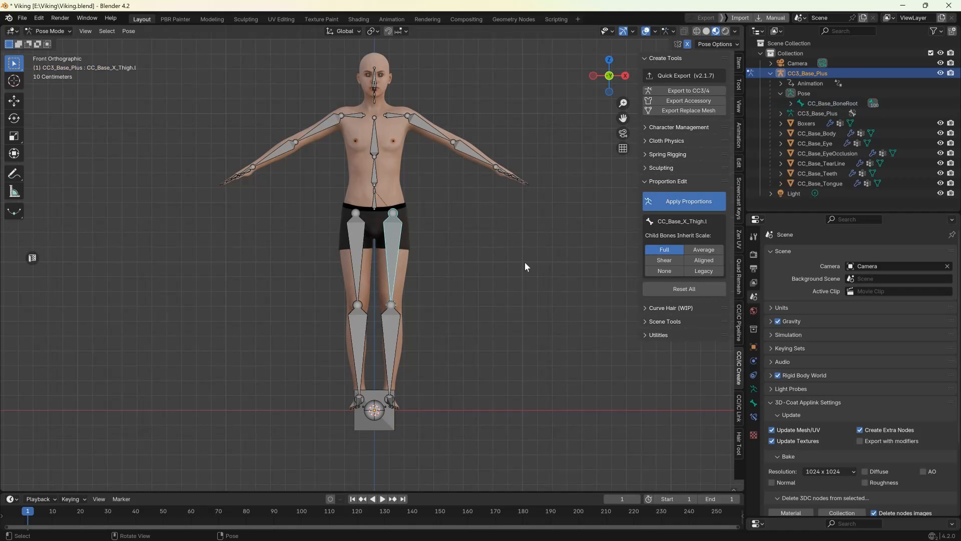
{"action": "left_click", "coordinate": [374, 181]}
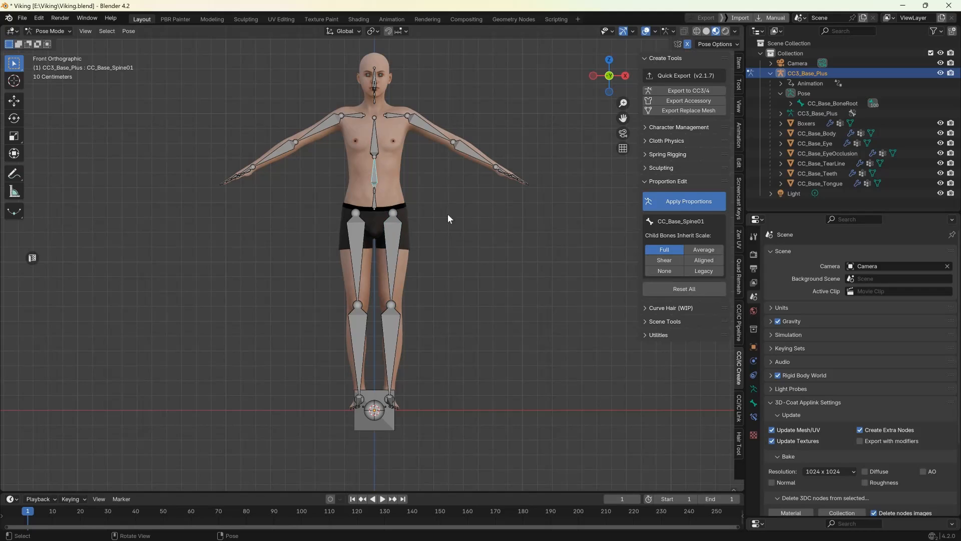
{"action": "key", "text": "s"}
{"action": "key", "text": "Escape"}
{"action": "left_click", "coordinate": [664, 270]}
{"action": "key", "text": "s"}
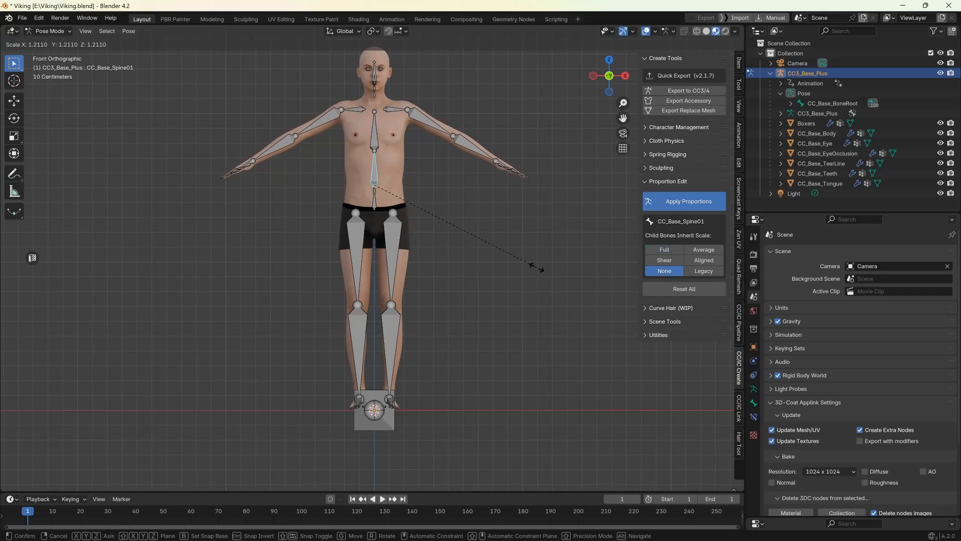
{"action": "left_click", "coordinate": [533, 267]}
- Set CC_Base_Waist's child scale inheritance to None and scale the bone up uniformly to thicken the belly
{"action": "left_click", "coordinate": [374, 205]}
{"action": "left_click", "coordinate": [374, 192]}
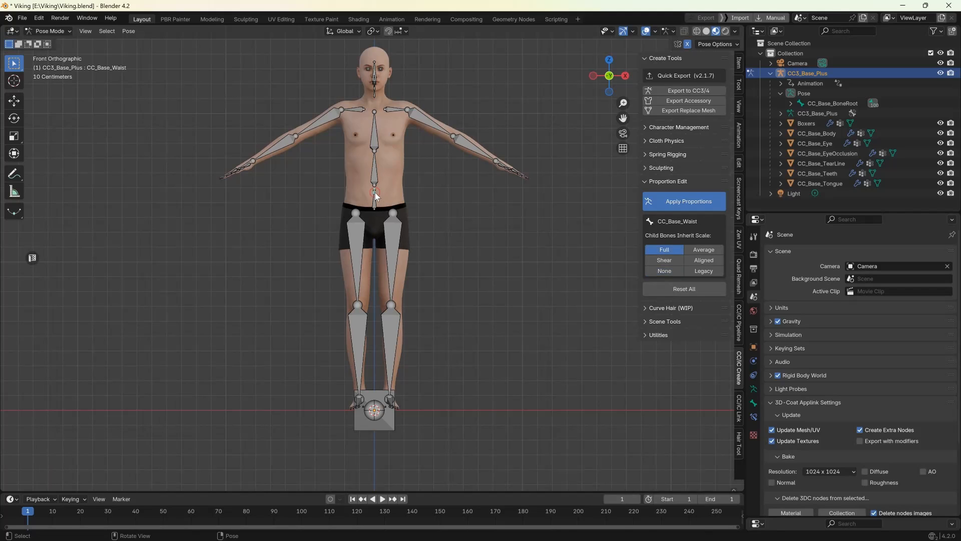
{"action": "key", "text": "s"}
{"action": "key", "text": "Escape"}
{"action": "left_click", "coordinate": [664, 271]}
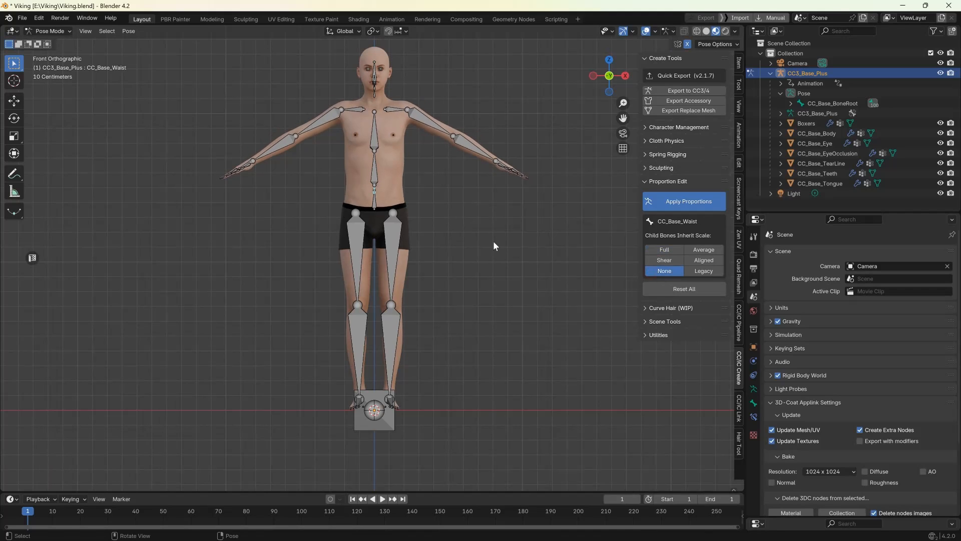
{"action": "key", "text": "s"}
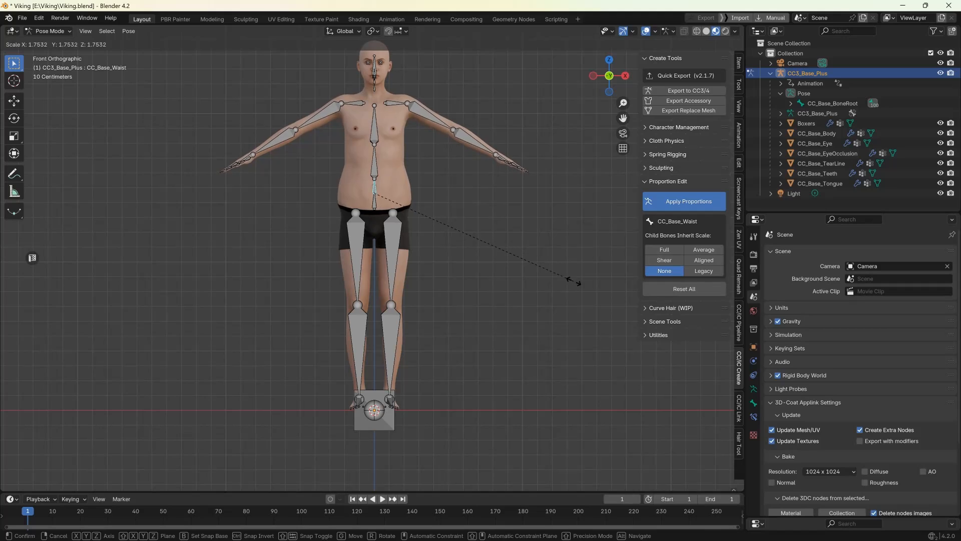
{"action": "left_click", "coordinate": [552, 279]}
- Set the left thigh bone's child scale inheritance to None and scale it along global Z to about 0.706
{"action": "left_click", "coordinate": [417, 243]}
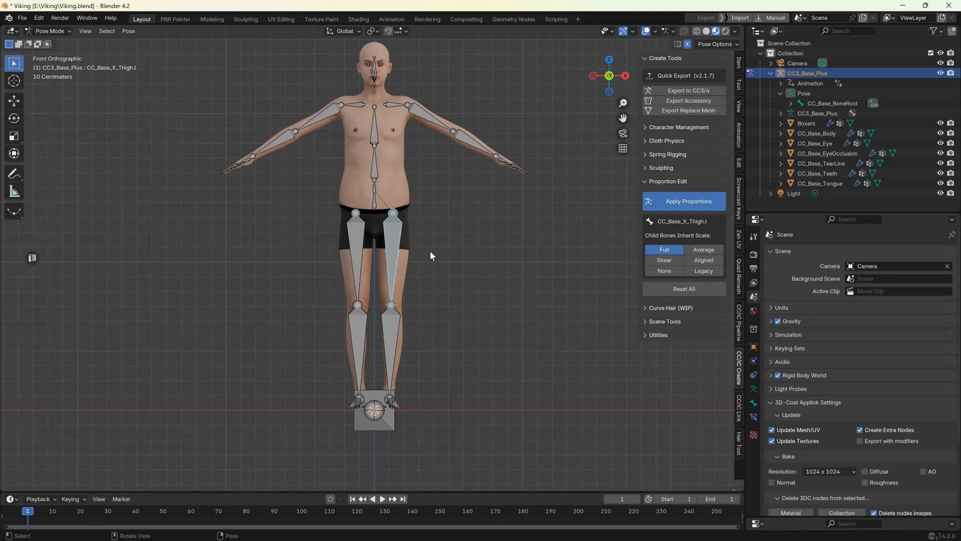
{"action": "left_click", "coordinate": [664, 271]}
{"action": "key", "text": "s"}
{"action": "key", "text": "z"}
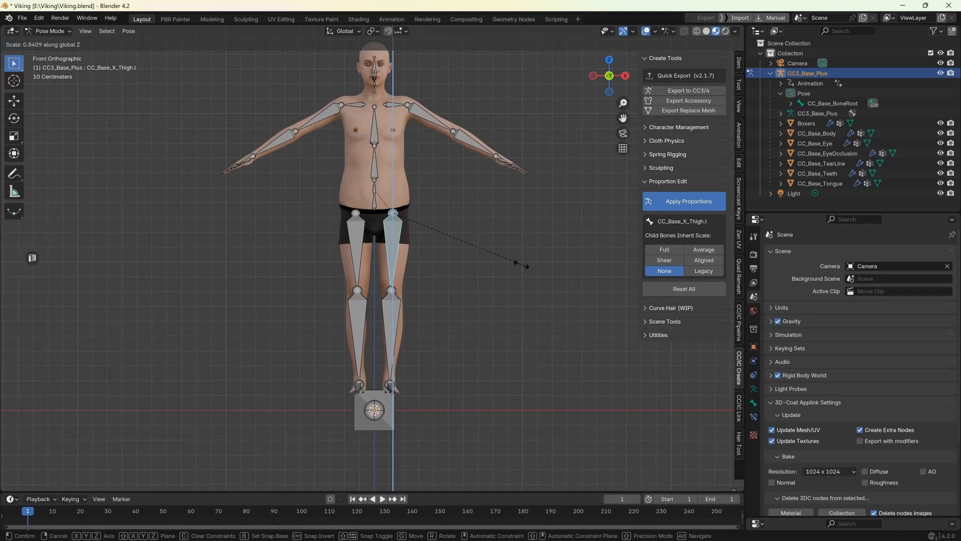
{"action": "left_click", "coordinate": [493, 259]}
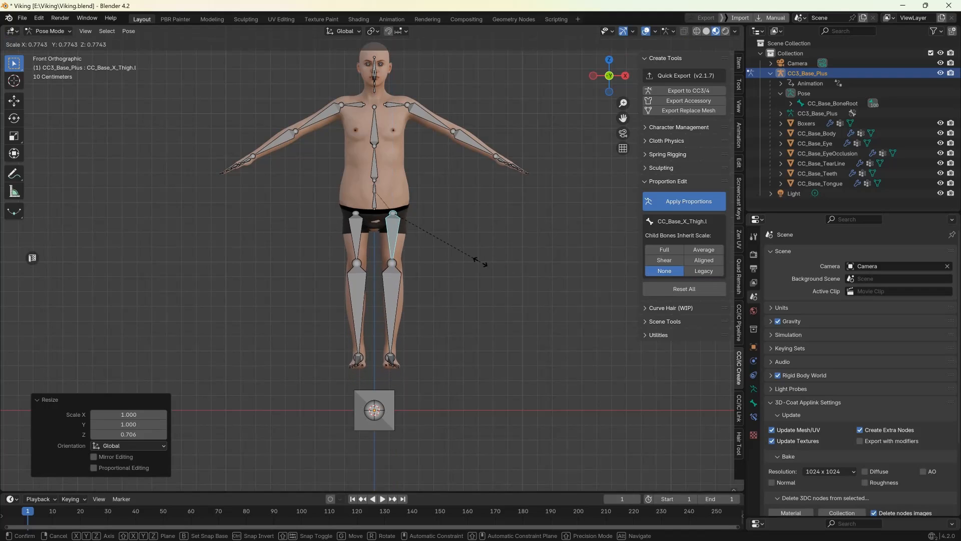
- Set the left calf bone's child scale inheritance to None and scale it down to shorten the lower legs
{"action": "left_click", "coordinate": [392, 304]}
{"action": "left_click", "coordinate": [664, 271]}
{"action": "key", "text": "s"}
{"action": "key", "text": "z"}
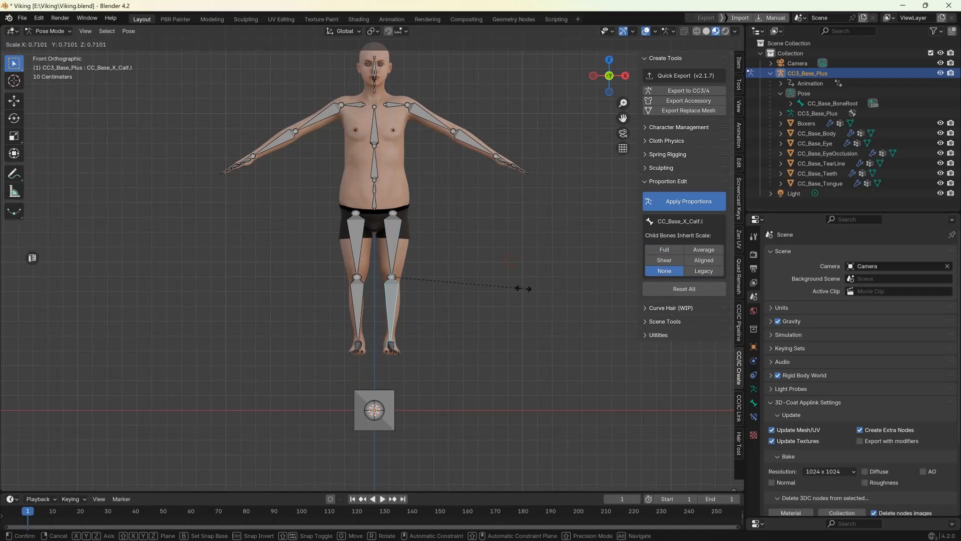
{"action": "left_click", "coordinate": [503, 283]}
- Move the CC_Base_Hip bone down about 0.294 m along Z to bring the feet back to the ground
{"action": "left_click", "coordinate": [374, 211]}
{"action": "left_click", "coordinate": [374, 207]}
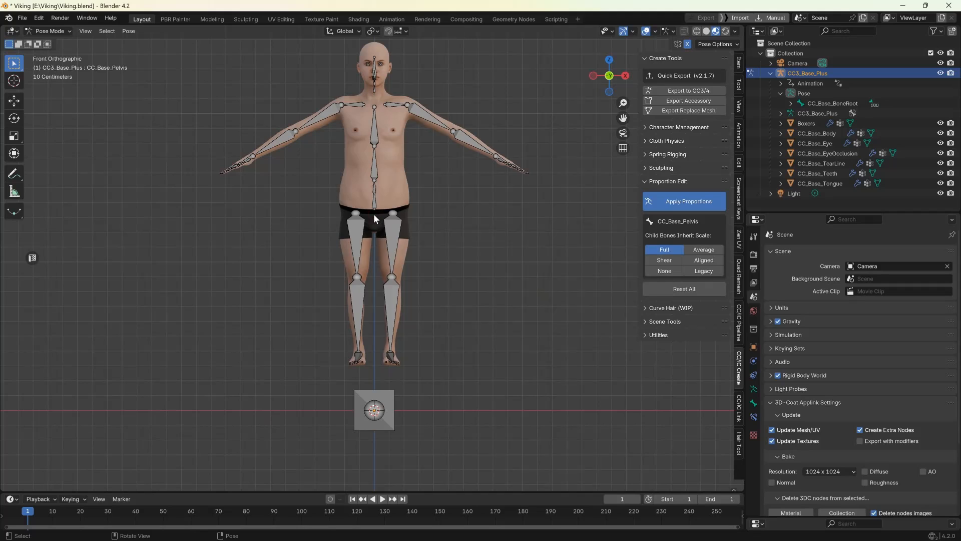
{"action": "left_click", "coordinate": [374, 208]}
{"action": "key", "text": "g"}
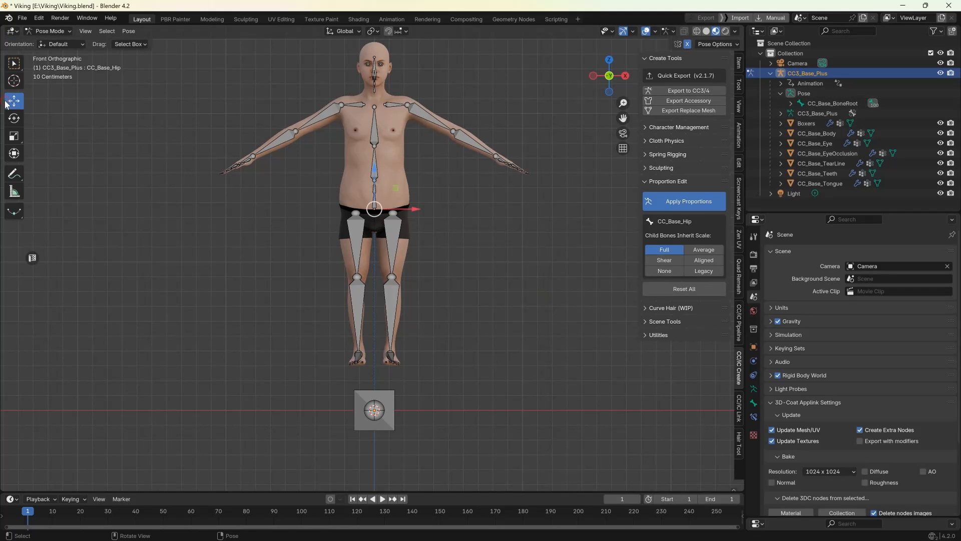
{"action": "key", "text": "z"}
{"action": "left_click_drag", "start_coordinate": [372, 212], "coordinate": [372, 212]}
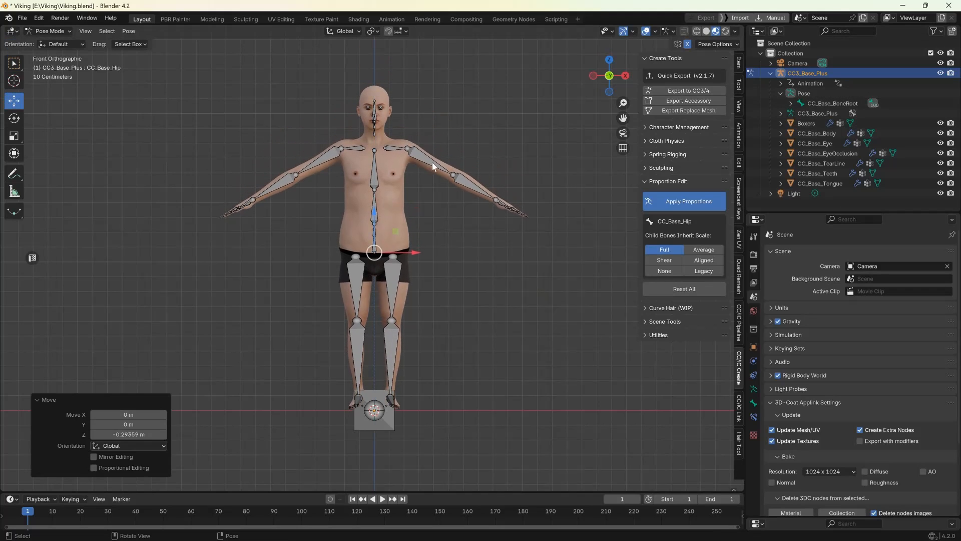
- Scale the left upper arm bone uniformly to about 1.148 with full child scale inheritance
{"action": "left_click", "coordinate": [432, 164]}
{"action": "key", "text": "s"}
{"action": "left_click", "coordinate": [553, 270]}
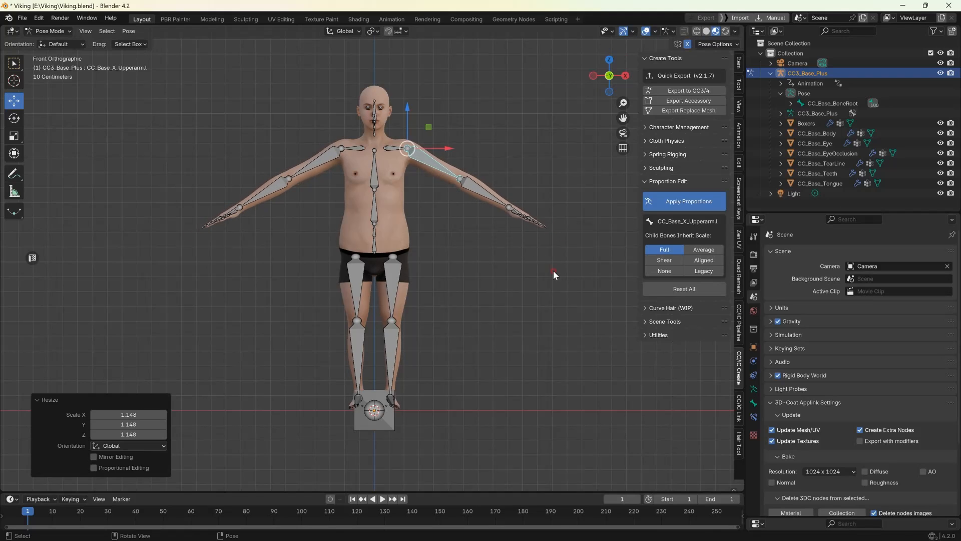
- Set the left forearm bone's child scale inheritance to None and scale it uniformly to about 1.388
{"action": "left_click", "coordinate": [485, 188]}
{"action": "key", "text": "s"}
{"action": "right_click", "coordinate": [494, 193]}
{"action": "left_click", "coordinate": [664, 270]}
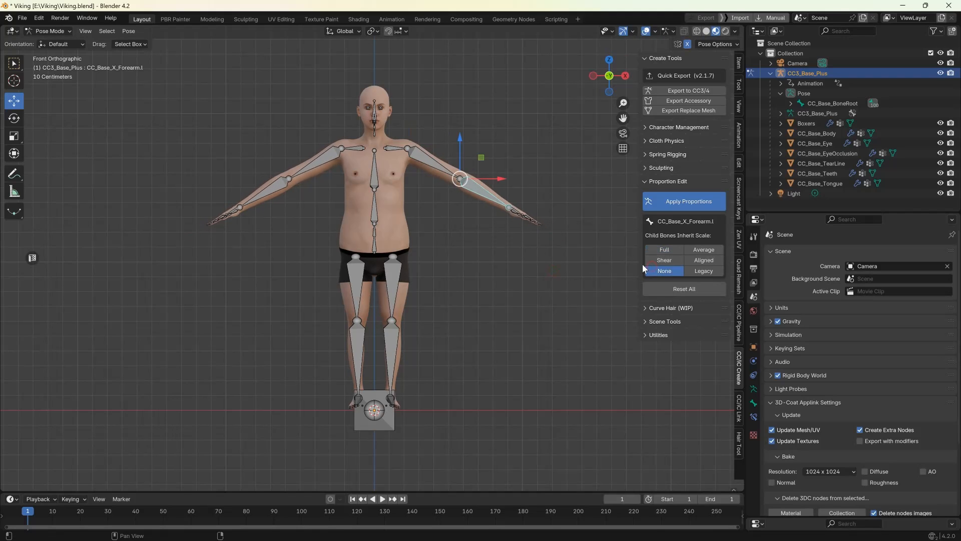
{"action": "key", "text": "s"}
{"action": "left_click", "coordinate": [573, 248]}
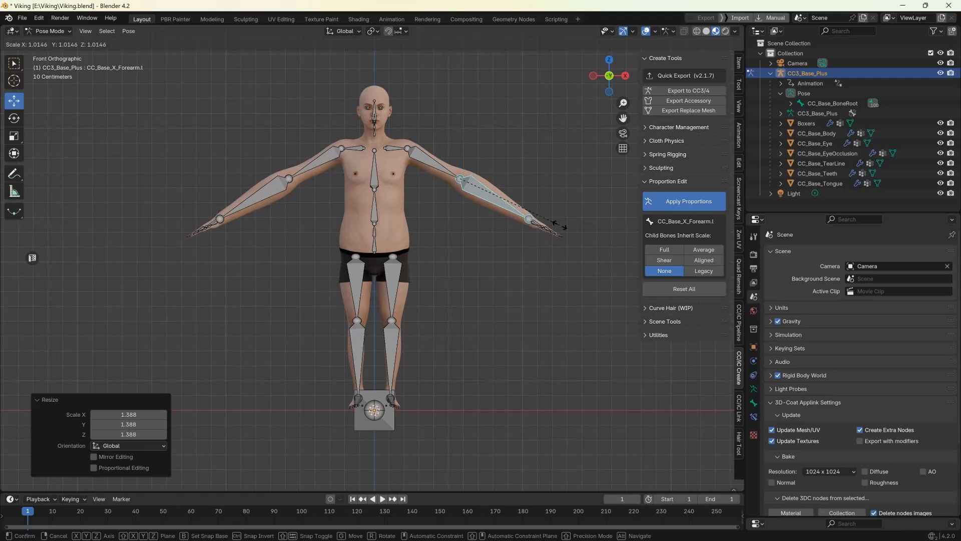
{"action": "left_click", "coordinate": [437, 150]}
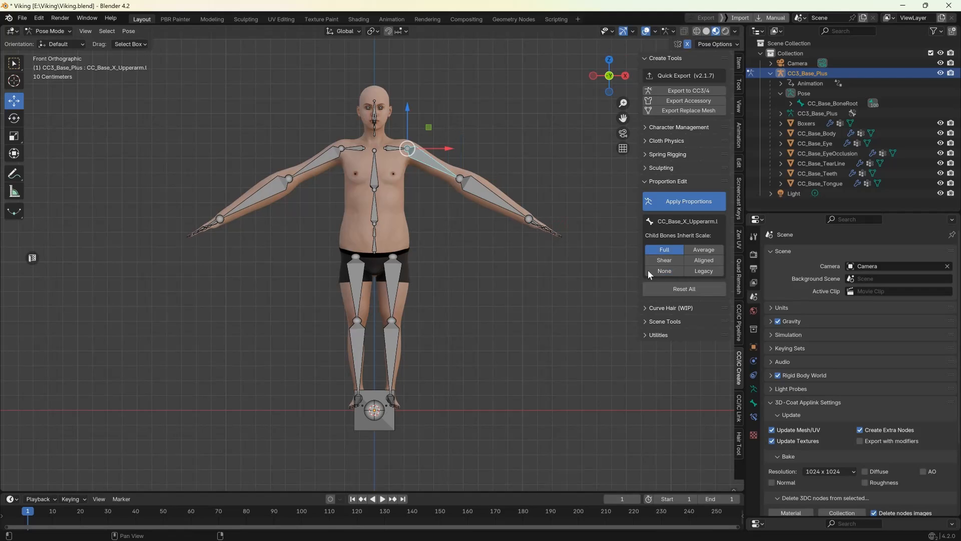
{"action": "left_click", "coordinate": [651, 200]}
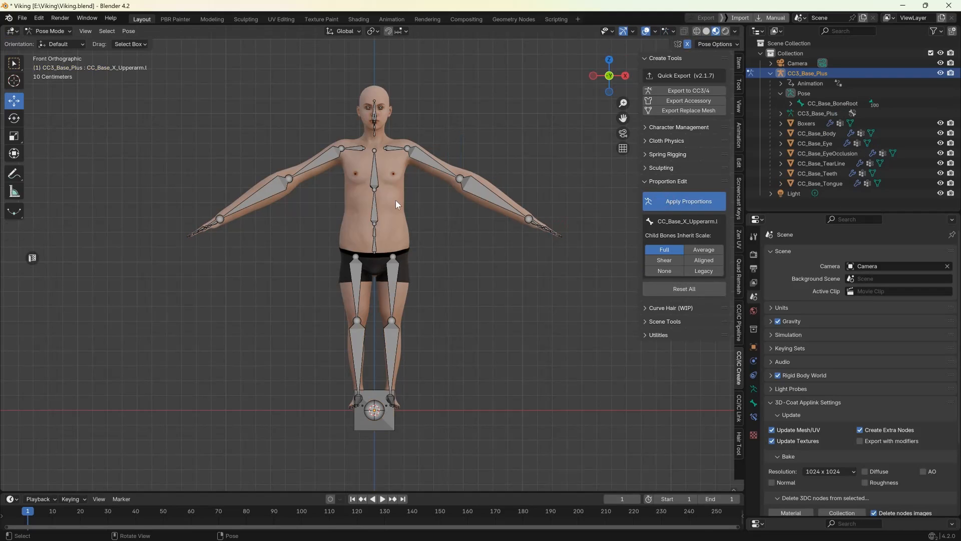
- Set the CC_Base_Spine02 bone's child scale inheritance to None and scale it to about 1.30 along global X
{"action": "left_click", "coordinate": [396, 192]}
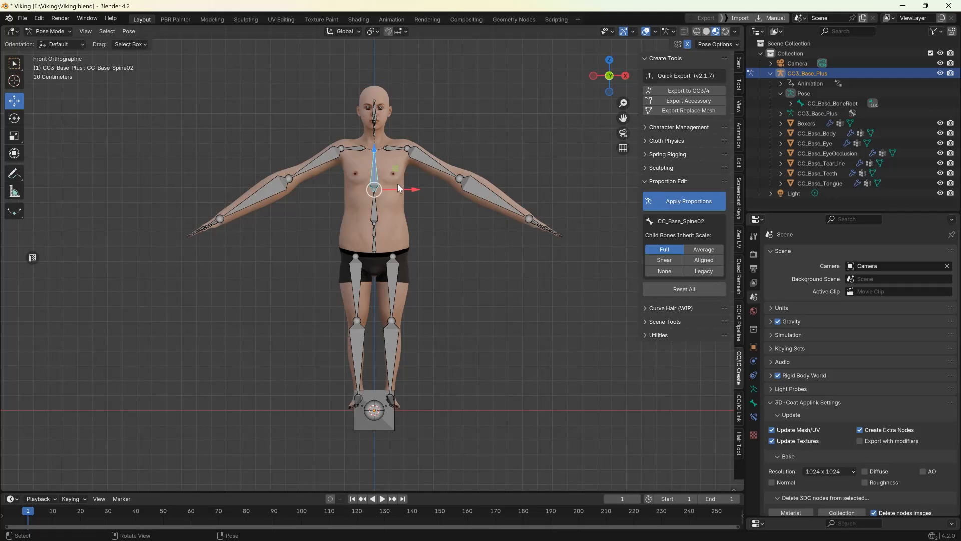
{"action": "left_click", "coordinate": [663, 271]}
{"action": "key", "text": "s"}
{"action": "key", "text": "x"}
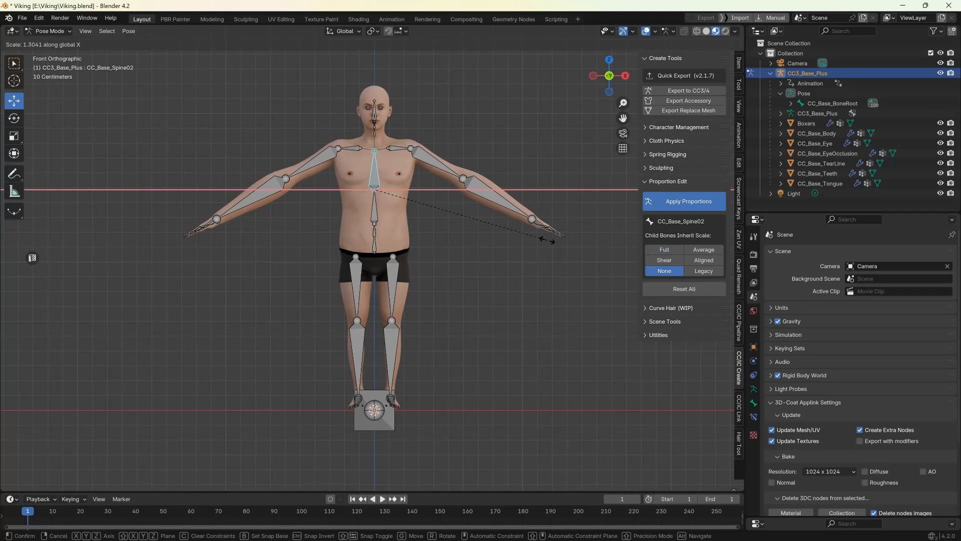
{"action": "left_click", "coordinate": [547, 241]}
- Scale up the CC_Base_Spine01 bone along global X to widen the abdomen
{"action": "left_click", "coordinate": [376, 206]}
{"action": "key", "text": "s"}
{"action": "key", "text": "x"}
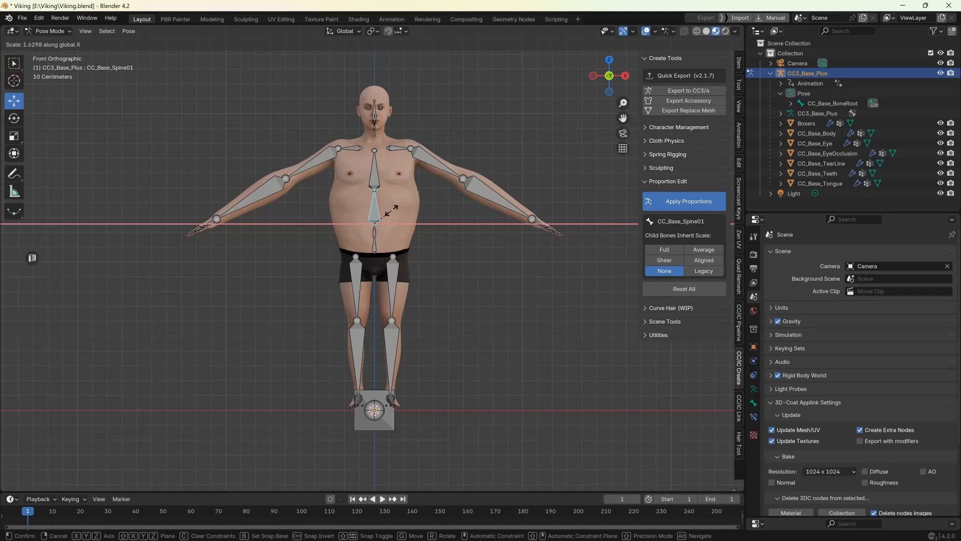
{"action": "left_click", "coordinate": [378, 231]}
- Scale up the CC_Base_Waist bone along global X to widen the waist
{"action": "left_click", "coordinate": [377, 234]}
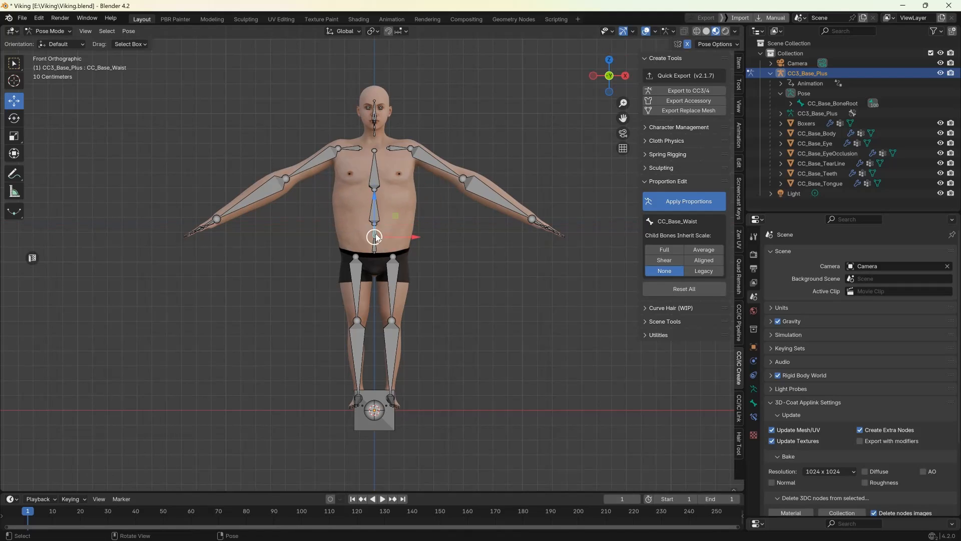
{"action": "key", "text": "s"}
{"action": "key", "text": "x"}
{"action": "left_click", "coordinate": [439, 256]}
- Set the CC_Base_Pelvis bone's child scale inheritance to None and scale it to about 1.46 along global X
{"action": "left_click", "coordinate": [376, 250]}
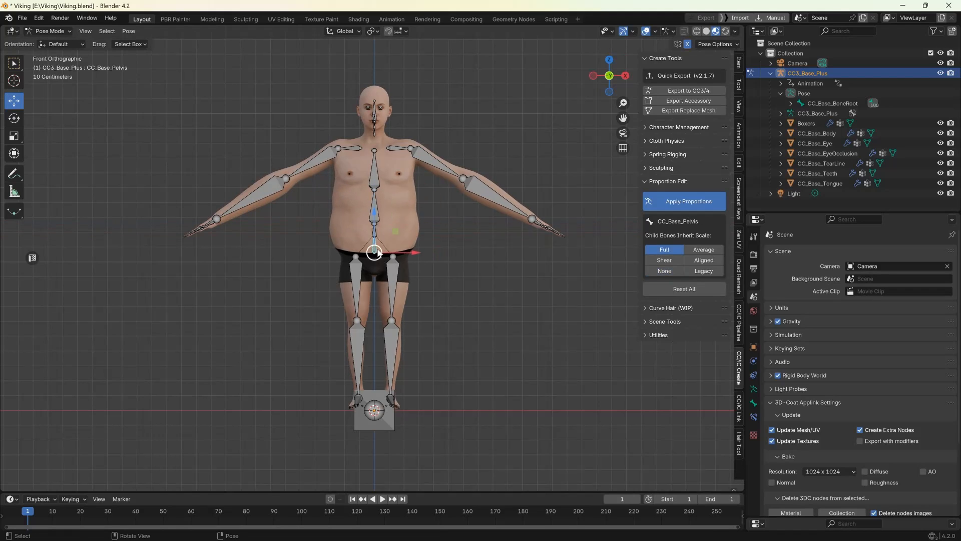
{"action": "key", "text": "s"}
{"action": "key", "text": "x"}
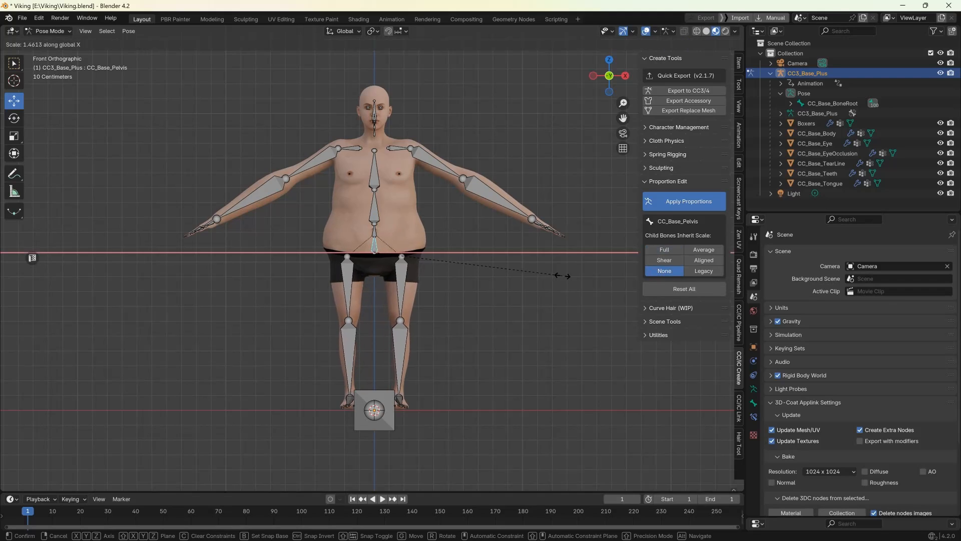
{"action": "left_click", "coordinate": [540, 274]}
- Try a uniform scale on the left thigh bone and undo it
{"action": "left_click", "coordinate": [404, 276]}
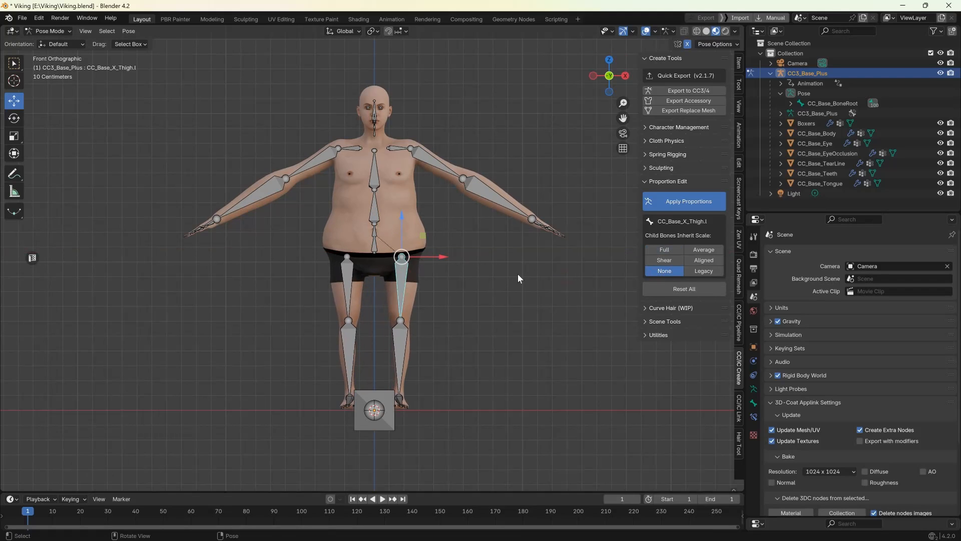
{"action": "key", "text": "s"}
{"action": "left_click", "coordinate": [548, 242]}
{"action": "key", "text": "ctrl+z"}
- Scale the left thigh bone to about 0.671 along global X and about 0.801 along global Y
{"action": "key", "text": "s"}
{"action": "key", "text": "x"}
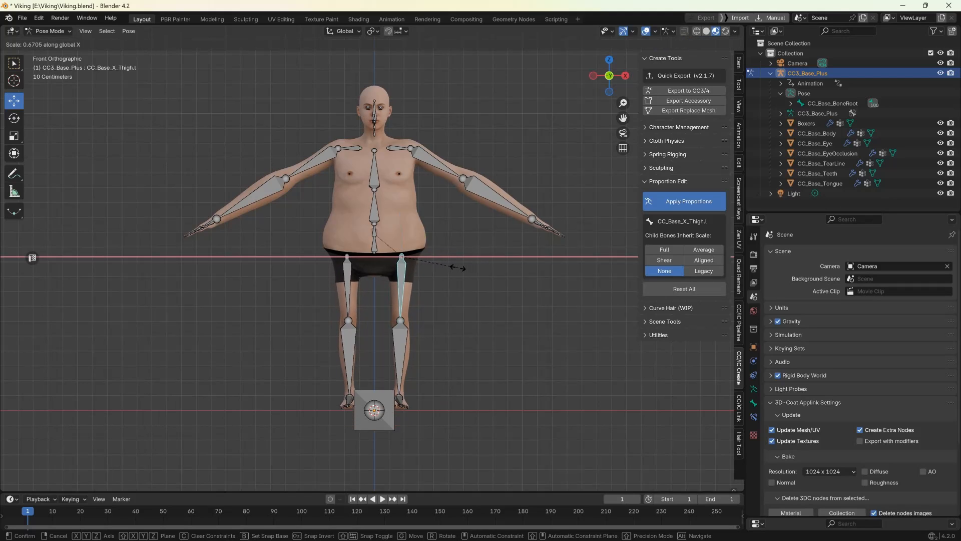
{"action": "left_click", "coordinate": [462, 272]}
{"action": "key", "text": "s"}
{"action": "key", "text": "y"}
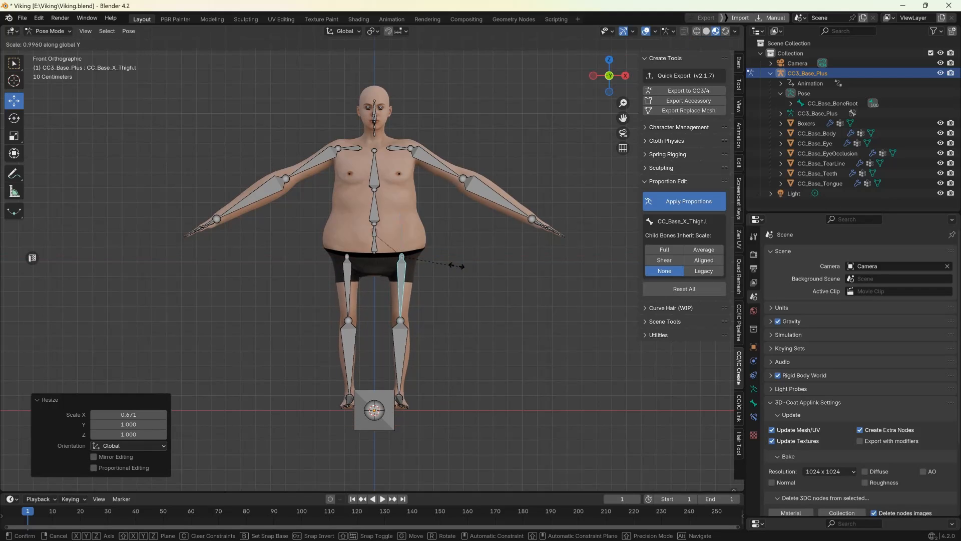
{"action": "left_click", "coordinate": [450, 263]}
{"action": "mouse_move", "coordinate": [449, 263]}
{"action": "middle_mouse_down"}
{"action": "mouse_move", "coordinate": [368, 276]}
{"action": "mouse_move", "coordinate": [455, 279]}
{"action": "middle_mouse_up"}
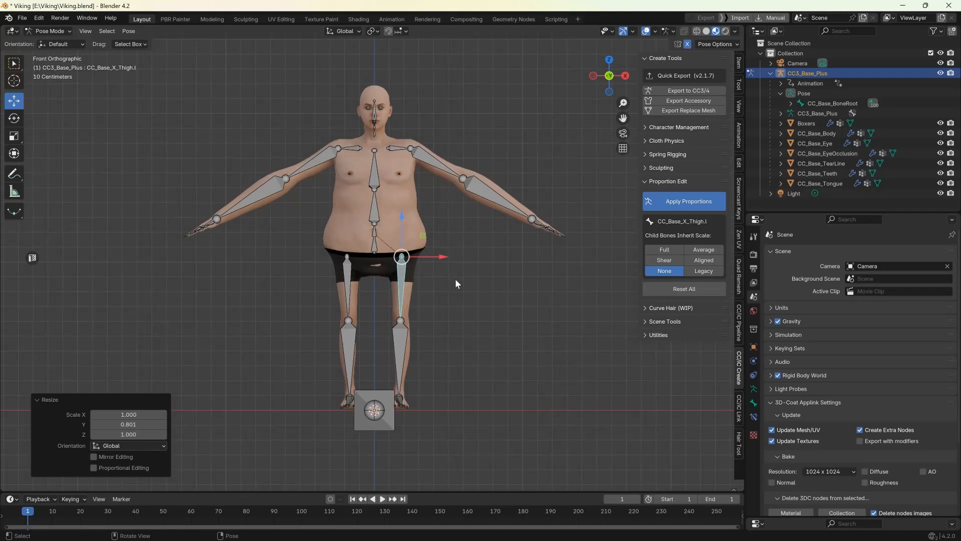
- Scale the left calf bone to about 0.712 along global X to slim the lower legs
{"action": "left_click", "coordinate": [409, 339]}
{"action": "middle_click_drag", "start_coordinate": [409, 339], "coordinate": [476, 316]}
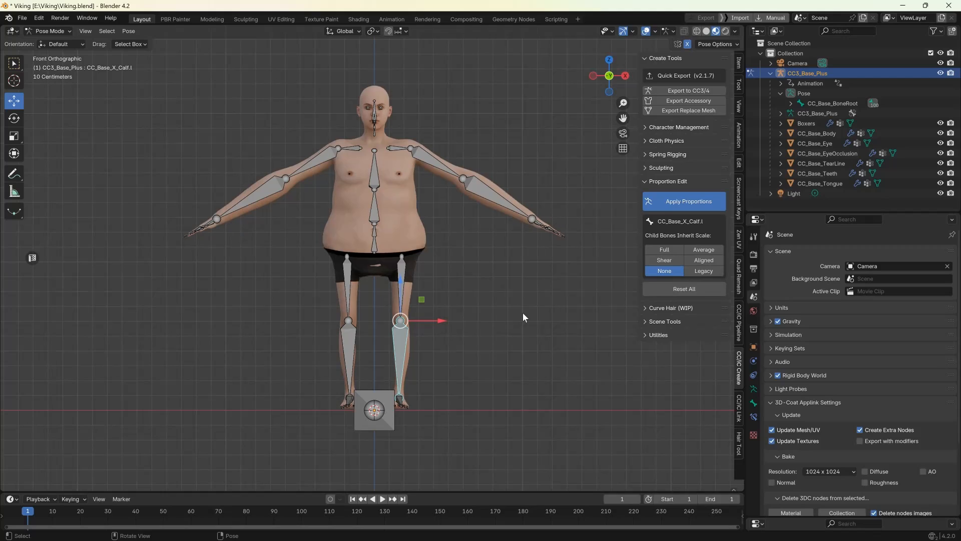
{"action": "key", "text": "s"}
{"action": "key", "text": "x"}
{"action": "left_click", "coordinate": [487, 312]}
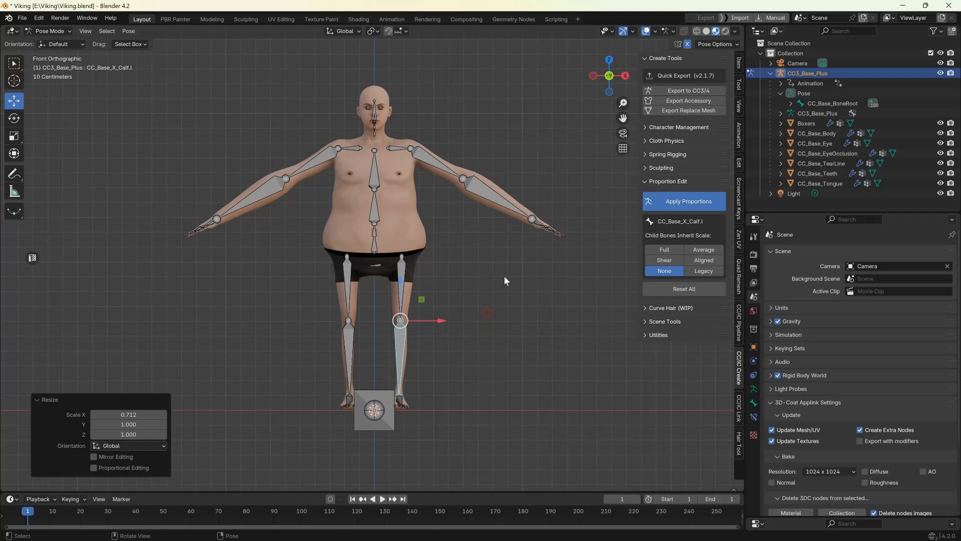
- Enable the armature Fade Geometry overlay, use solid X-ray shading, and raise the fade until the body is a black silhouette
{"action": "left_click", "coordinate": [674, 31]}
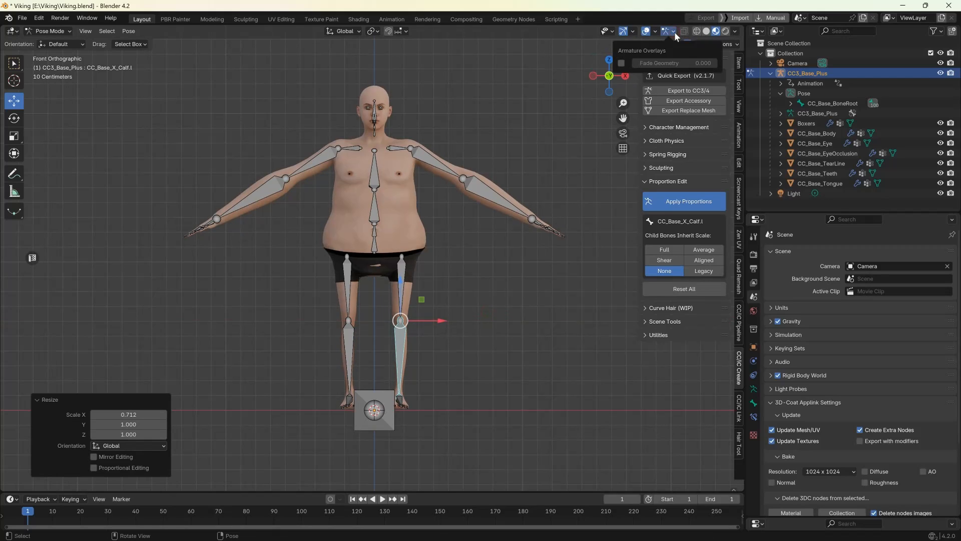
{"action": "left_click", "coordinate": [621, 64]}
{"action": "left_click_drag", "start_coordinate": [661, 63], "coordinate": [641, 64]}
{"action": "left_click", "coordinate": [702, 31]}
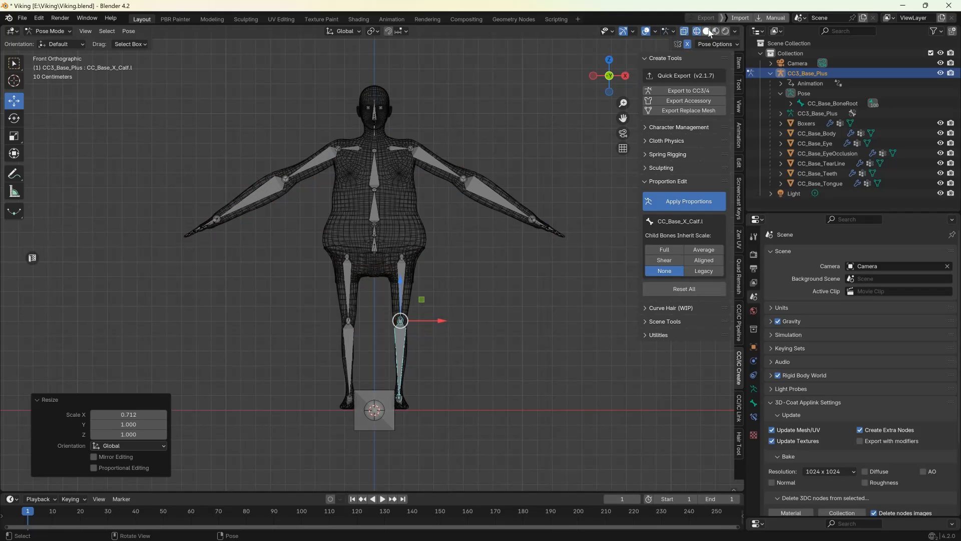
{"action": "left_click", "coordinate": [673, 31]}
{"action": "left_click_drag", "start_coordinate": [657, 63], "coordinate": [718, 63]}
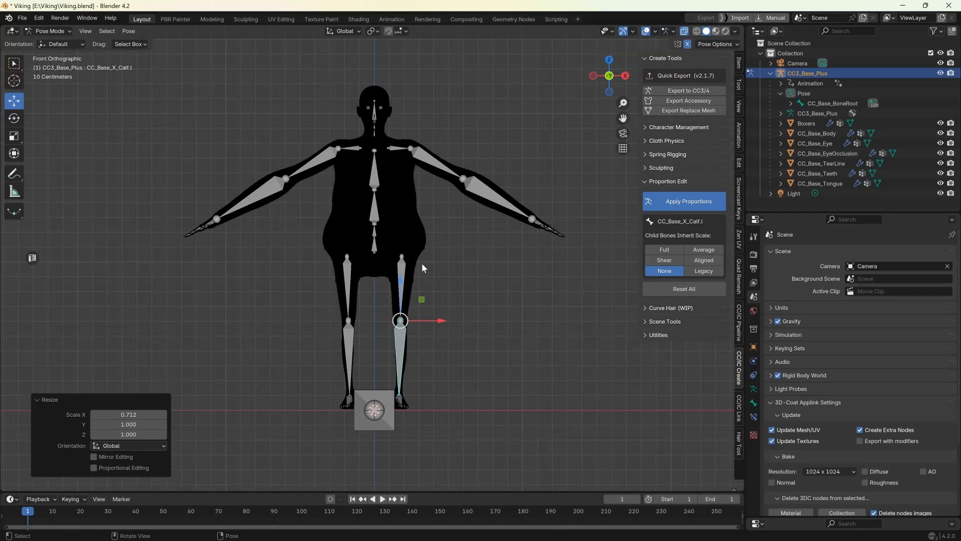
- Scale the left thigh bone further along global X, to about 0.85
{"action": "left_click", "coordinate": [401, 270]}
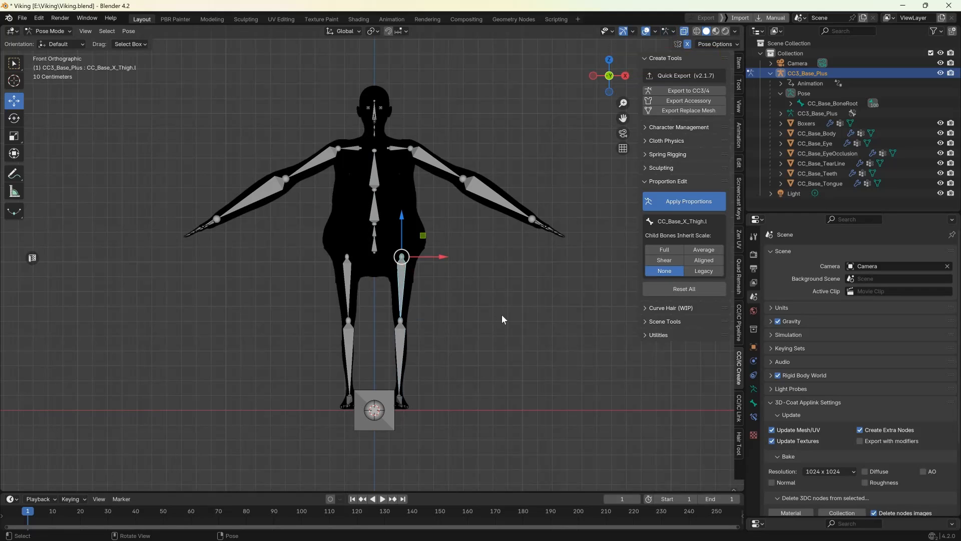
{"action": "key", "text": "s"}
{"action": "key", "text": "x"}
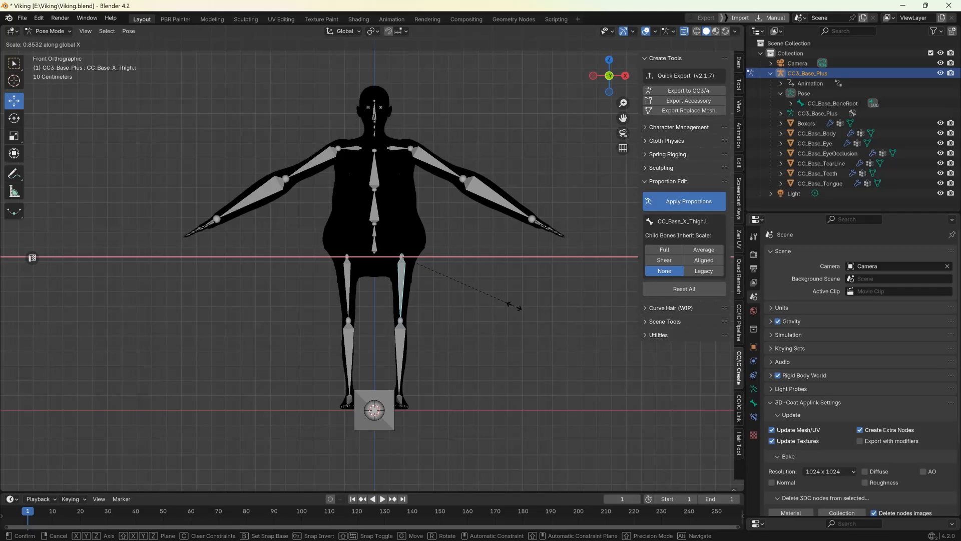
{"action": "left_click", "coordinate": [513, 306]}
- Scale the left calf bone to about 0.829 along global X, and scale it down along global Y in the side view
{"action": "left_click", "coordinate": [402, 339]}
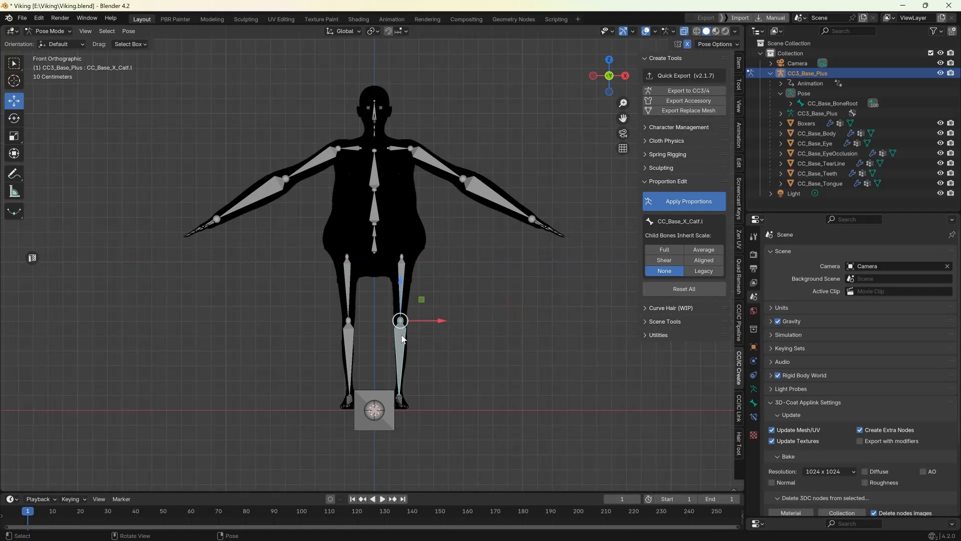
{"action": "key", "text": "s"}
{"action": "key", "text": "x"}
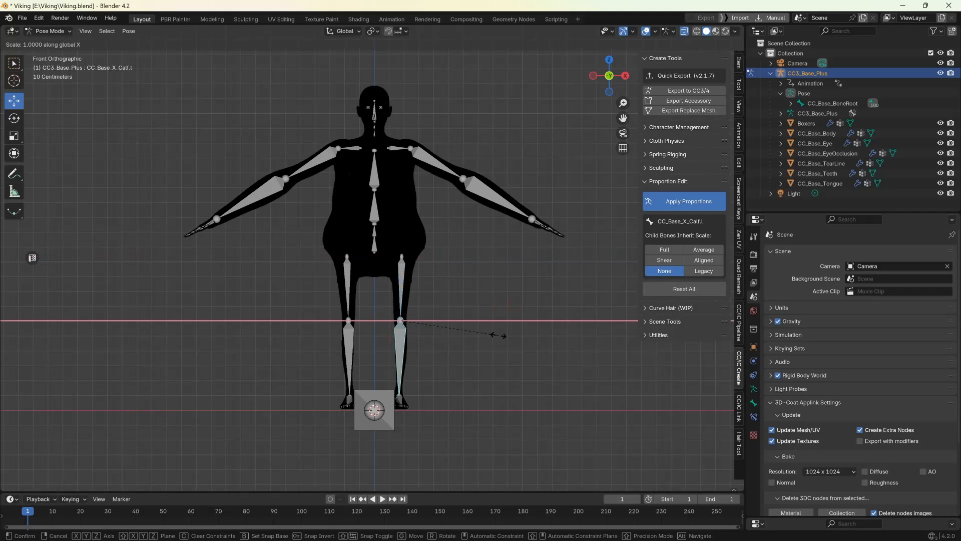
{"action": "left_click", "coordinate": [481, 337]}
{"action": "key", "text": "KP_3"}
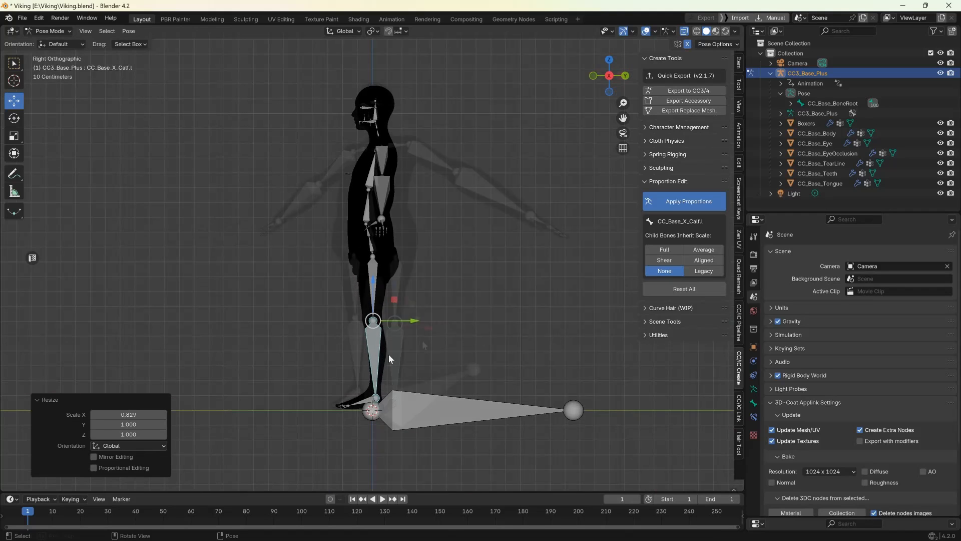
{"action": "key", "text": "s"}
{"action": "key", "text": "y"}
{"action": "left_click", "coordinate": [381, 345]}
- Scale down the left thigh bone along global Y to slim the upper legs in side profile
{"action": "left_click", "coordinate": [374, 299]}
{"action": "key", "text": "s"}
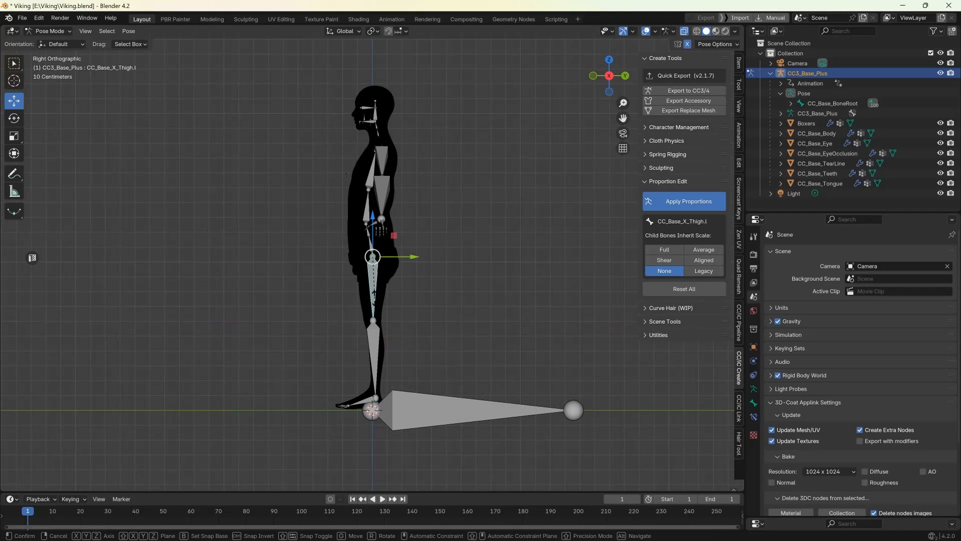
{"action": "key", "text": "y"}
{"action": "left_click", "coordinate": [380, 289]}
- Scale up the CC_Base_Spine01 bone along global Y in the side view to deepen the belly
{"action": "key", "text": "KP_1"}
{"action": "scroll", "coordinate": [400, 266], "scroll_direction": "down", "scroll_amount": 1}
{"action": "middle_click_drag", "start_coordinate": [443, 237], "coordinate": [412, 250]}
{"action": "left_click", "coordinate": [390, 224]}
{"action": "key", "text": "KP_3"}
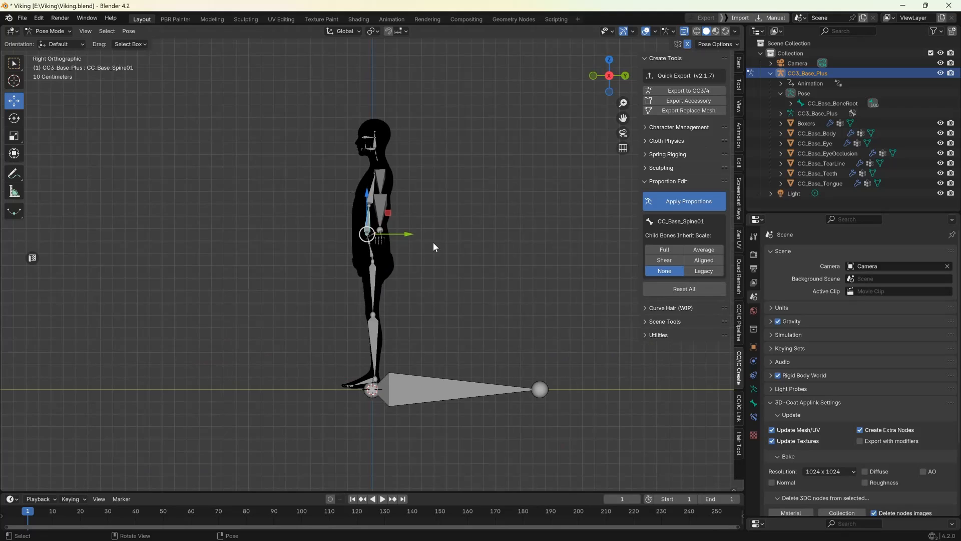
{"action": "key", "text": "s"}
{"action": "key", "text": "y"}
{"action": "left_click", "coordinate": [477, 242]}
- Scale up the CC_Base_Waist bone along global Y to deepen the waist in side profile
{"action": "left_click", "coordinate": [370, 242]}
{"action": "key", "text": "s"}
{"action": "key", "text": "y"}
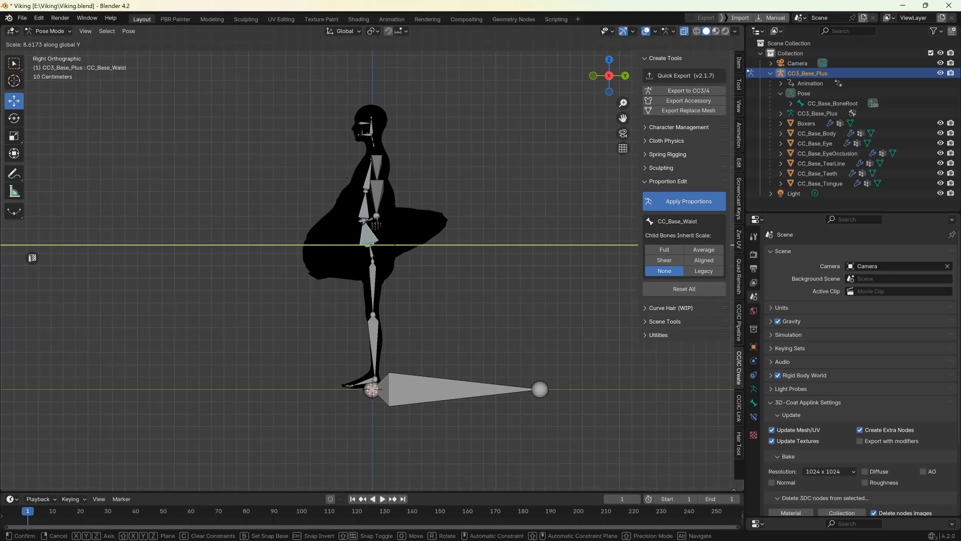
{"action": "left_click", "coordinate": [401, 250]}
- Scale the CC_Base_Pelvis bone to about 1.941 along global Y
{"action": "left_click", "coordinate": [372, 257]}
{"action": "key", "text": "s"}
{"action": "key", "text": "y"}
{"action": "left_click", "coordinate": [413, 262]}
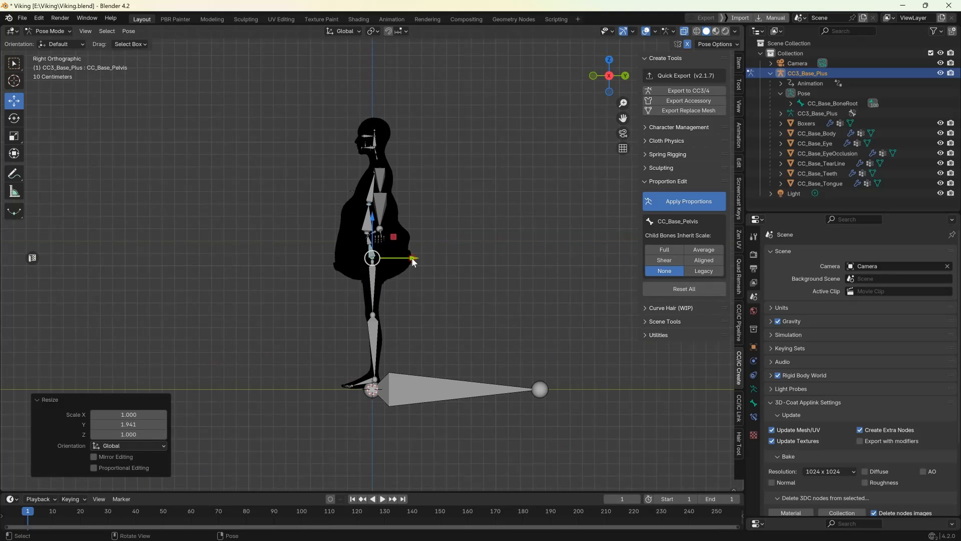
{"action": "key", "text": "KP_1"}
{"action": "left_click", "coordinate": [495, 215]}
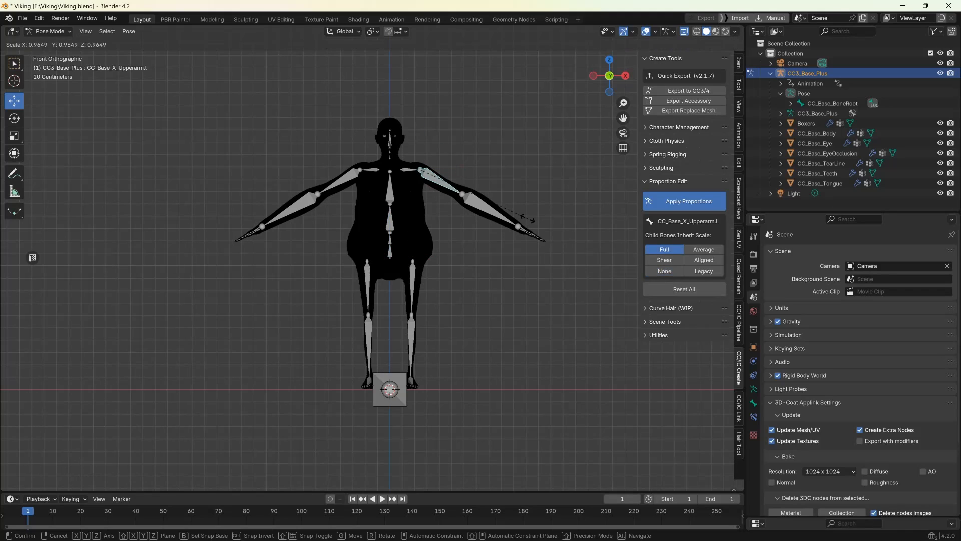
{"action": "key", "text": "s"}
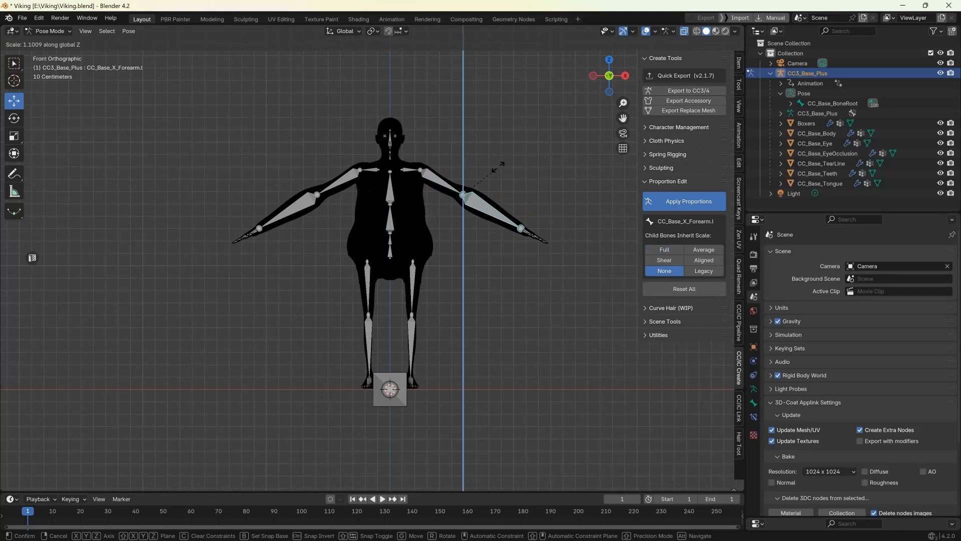
{"action": "key", "text": "y"}
{"action": "key", "text": "x"}
{"action": "right_click", "coordinate": [498, 224]}
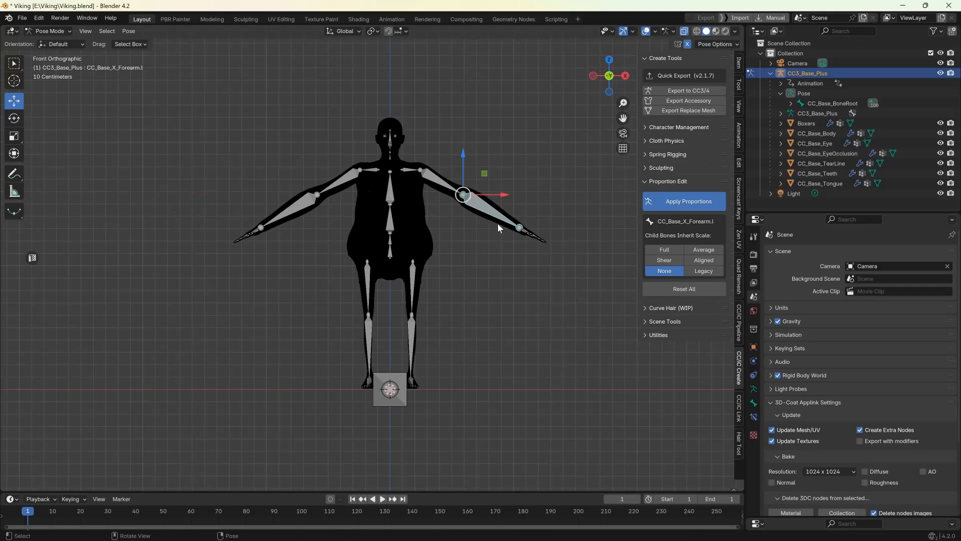
{"action": "key", "text": "s"}
{"action": "key", "text": "z"}
{"action": "right_click", "coordinate": [515, 212]}
- Scale up the CC_Base_Spine02 bone along global X in the front view to broaden the chest
{"action": "left_click", "coordinate": [391, 185]}
{"action": "key", "text": "s"}
{"action": "key", "text": "x"}
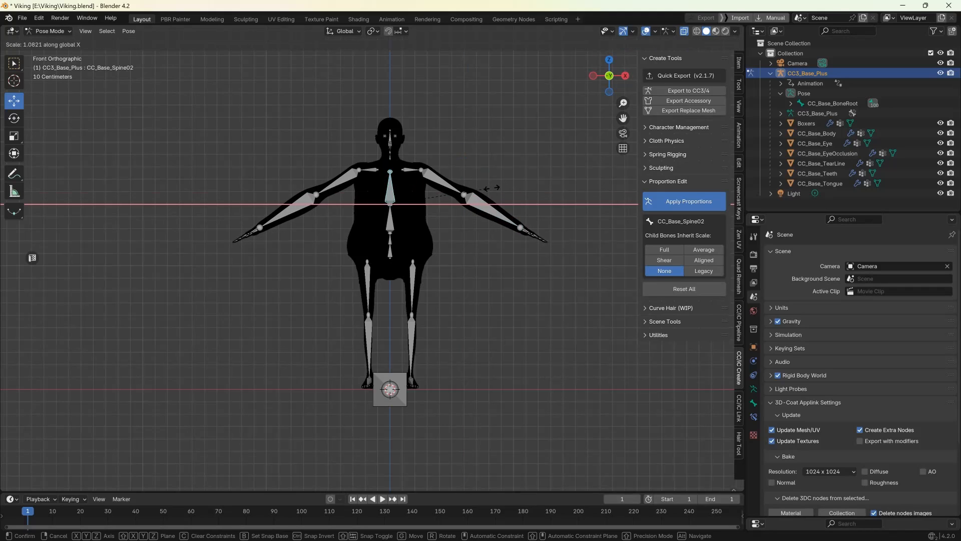
{"action": "left_click", "coordinate": [504, 189]}
- Scale up the left clavicle bone along global X to broaden the shoulders
{"action": "left_click", "coordinate": [429, 173]}
{"action": "left_click", "coordinate": [414, 170]}
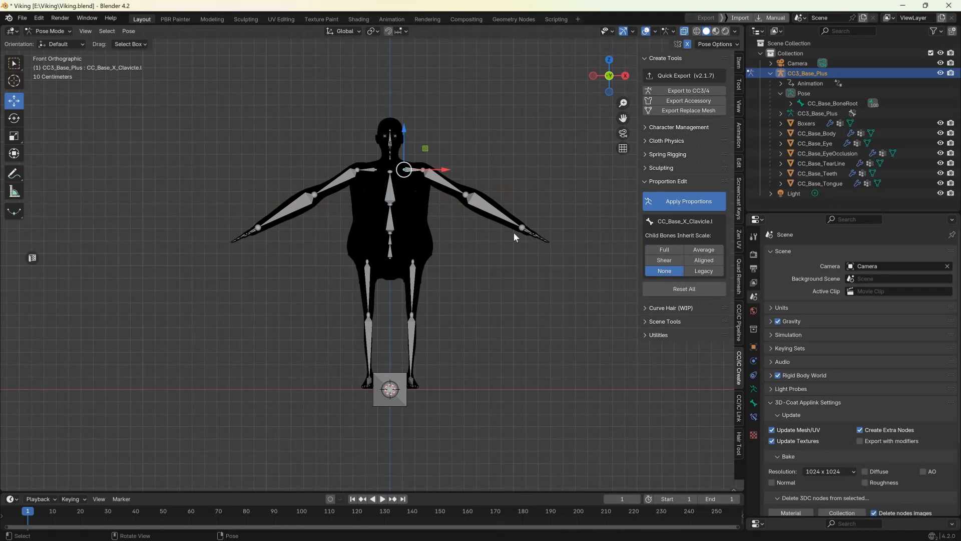
{"action": "key", "text": "s"}
{"action": "key", "text": "x"}
{"action": "left_click", "coordinate": [461, 167]}
- Scale the CC_Base_Spine01 bone to about 1.226 along global X
{"action": "left_click", "coordinate": [401, 235]}
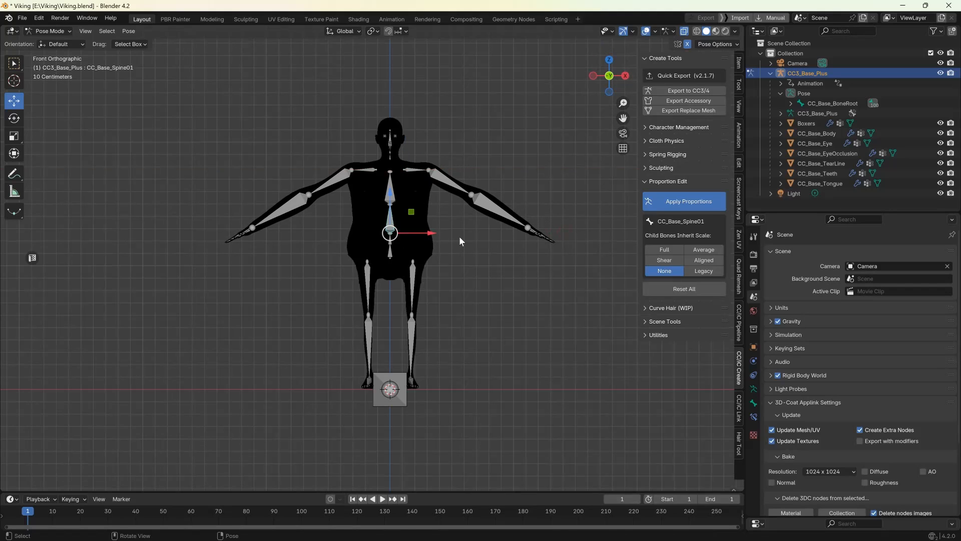
{"action": "key", "text": "s"}
{"action": "key", "text": "x"}
{"action": "left_click", "coordinate": [443, 249]}
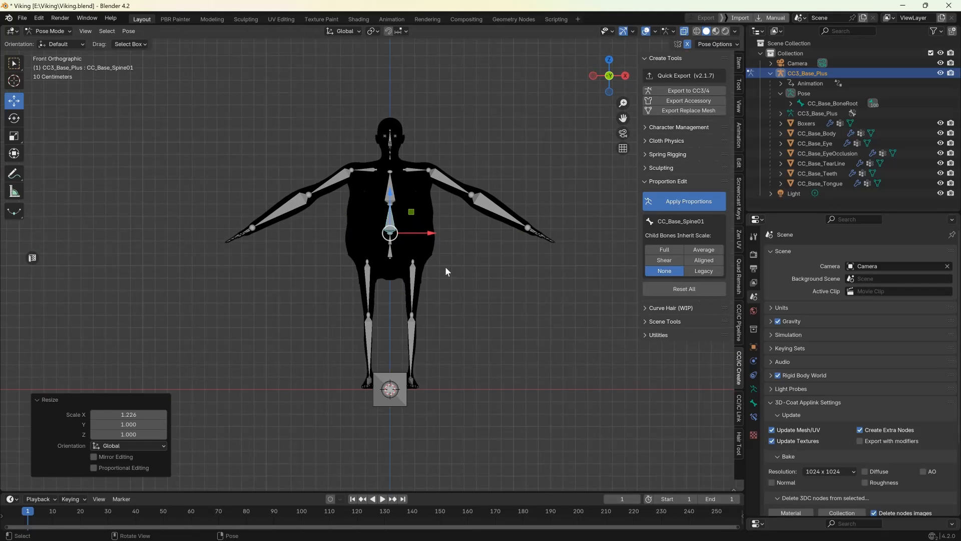
- Scale the CC_Base_Pelvis bone up along global X, and scale it uniformly to about 0.875
{"action": "left_click", "coordinate": [413, 274]}
{"action": "key", "text": "s"}
{"action": "key", "text": "x"}
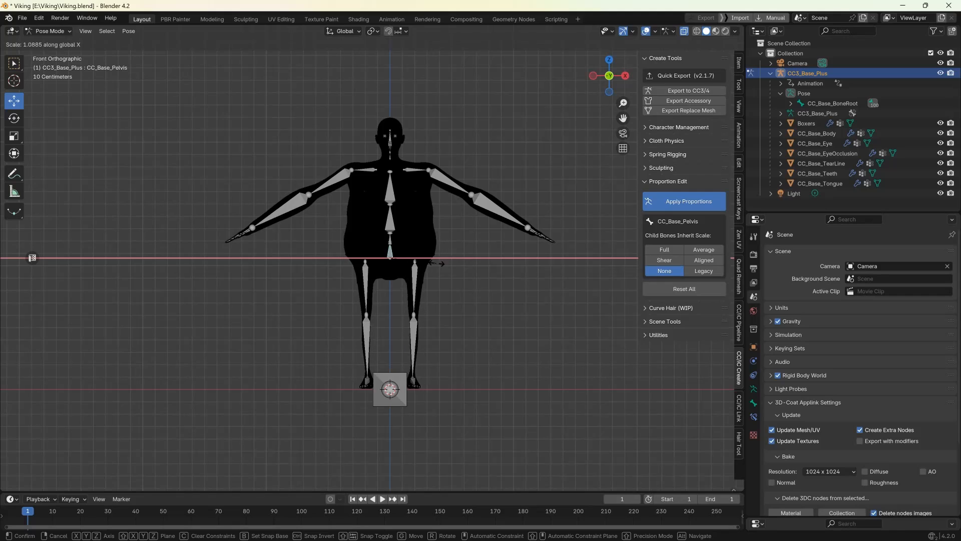
{"action": "left_click", "coordinate": [447, 263]}
{"action": "key", "text": "s"}
{"action": "left_click", "coordinate": [439, 266]}
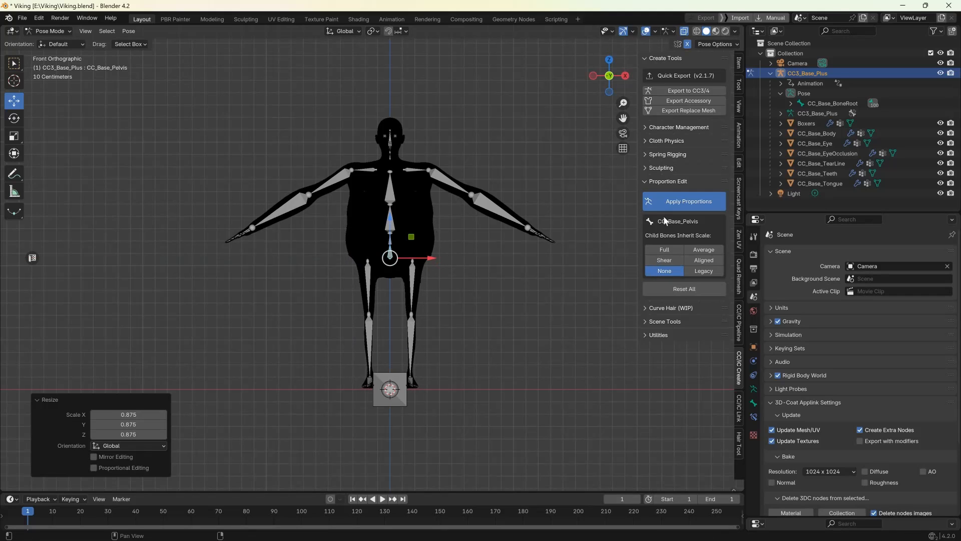
{"action": "left_click", "coordinate": [668, 201]}
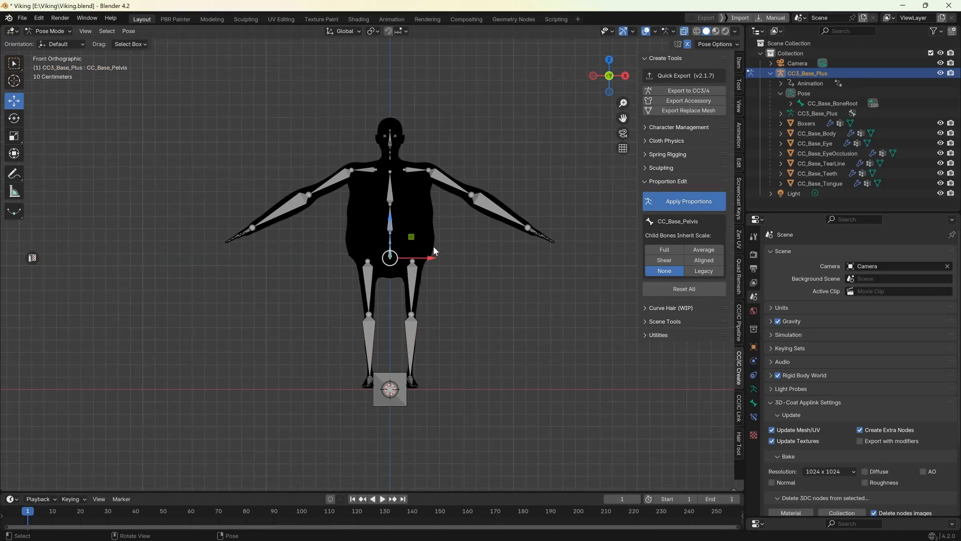
{"action": "left_click", "coordinate": [702, 250]}
{"action": "key", "text": "s"}
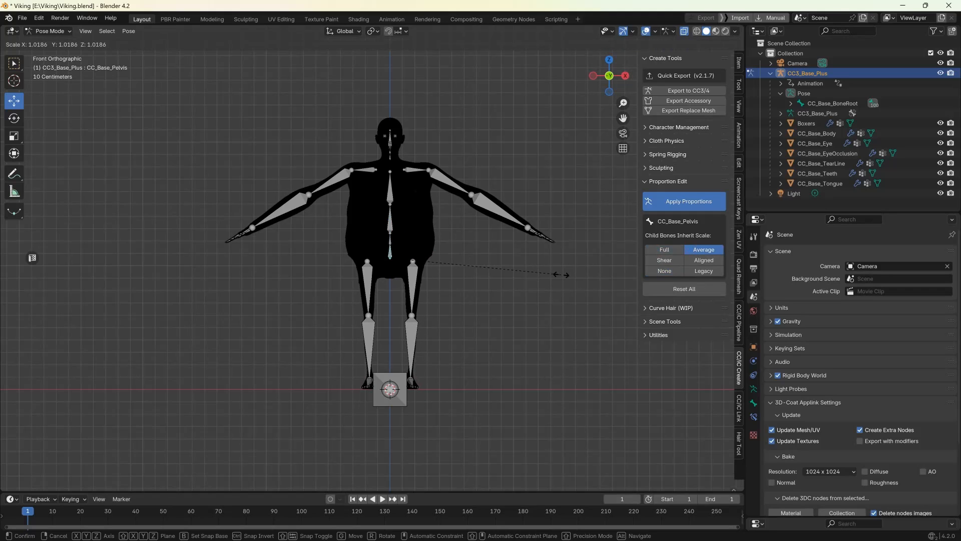
{"action": "right_click", "coordinate": [560, 274]}
{"action": "left_click", "coordinate": [665, 250]}
{"action": "key", "text": "s"}
{"action": "right_click", "coordinate": [561, 258]}
{"action": "left_click", "coordinate": [664, 271]}
- Set the pelvis bone's children to inherit full scale and scale the pelvis up uniformly
{"action": "left_click", "coordinate": [665, 250]}
{"action": "key", "text": "s"}
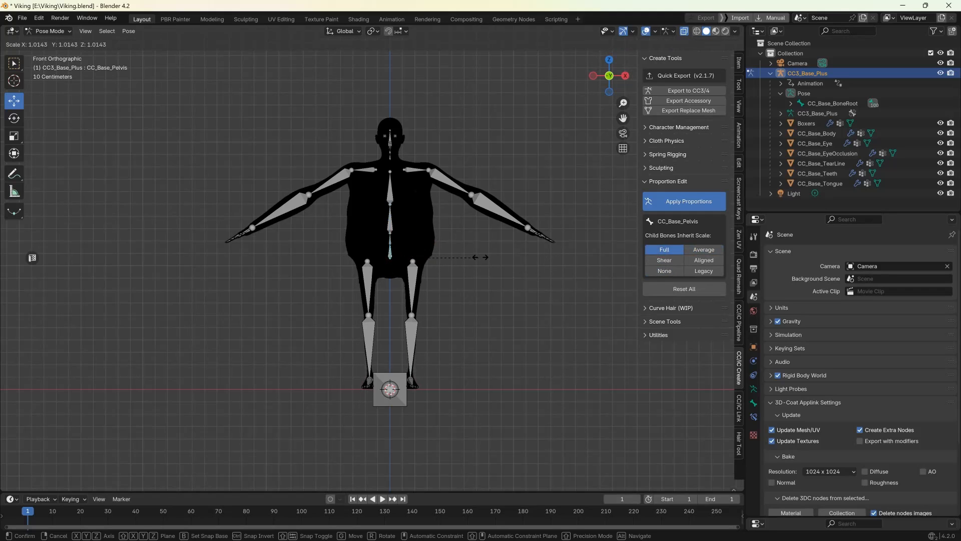
{"action": "left_click", "coordinate": [495, 259]}
- Scale the left thigh bone uniformly to about 0.732
{"action": "left_click", "coordinate": [423, 280]}
{"action": "key", "text": "s"}
{"action": "left_click", "coordinate": [501, 287]}
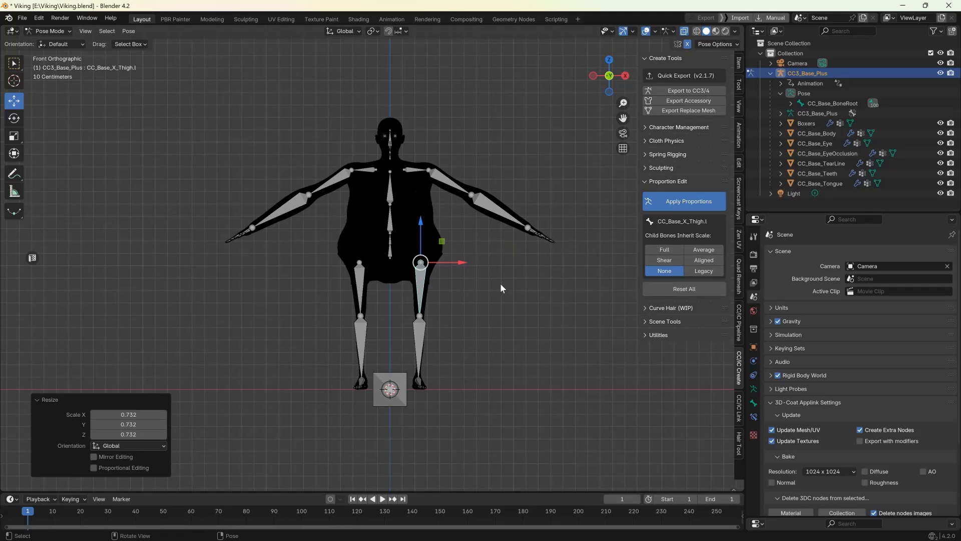
{"action": "key", "text": "s"}
{"action": "right_click", "coordinate": [463, 268]}
- Scale the CC_Base_Spine01 bone up uniformly to enlarge the waist
{"action": "left_click", "coordinate": [390, 216]}
{"action": "key", "text": "s"}
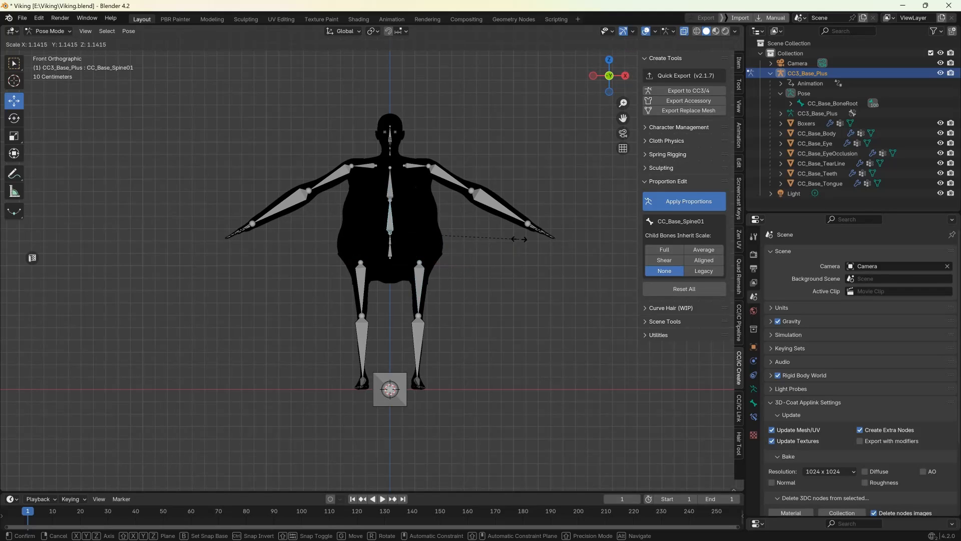
{"action": "left_click", "coordinate": [513, 240]}
- Scale the CC_Base_Spine02 bone uniformly to about 0.998
{"action": "left_click", "coordinate": [390, 187]}
{"action": "key", "text": "s"}
{"action": "left_click", "coordinate": [462, 220]}
{"action": "key", "text": "s"}
{"action": "key", "text": "x"}
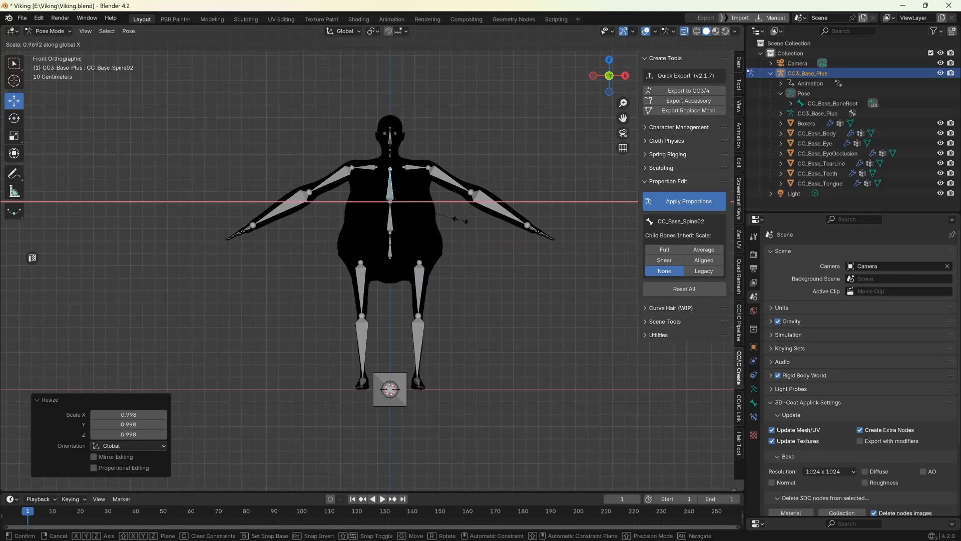
{"action": "right_click", "coordinate": [461, 220]}
{"action": "left_click", "coordinate": [443, 169]}
{"action": "key", "text": "s"}
{"action": "key", "text": "x"}
{"action": "right_click", "coordinate": [452, 180]}
{"action": "key", "text": "s"}
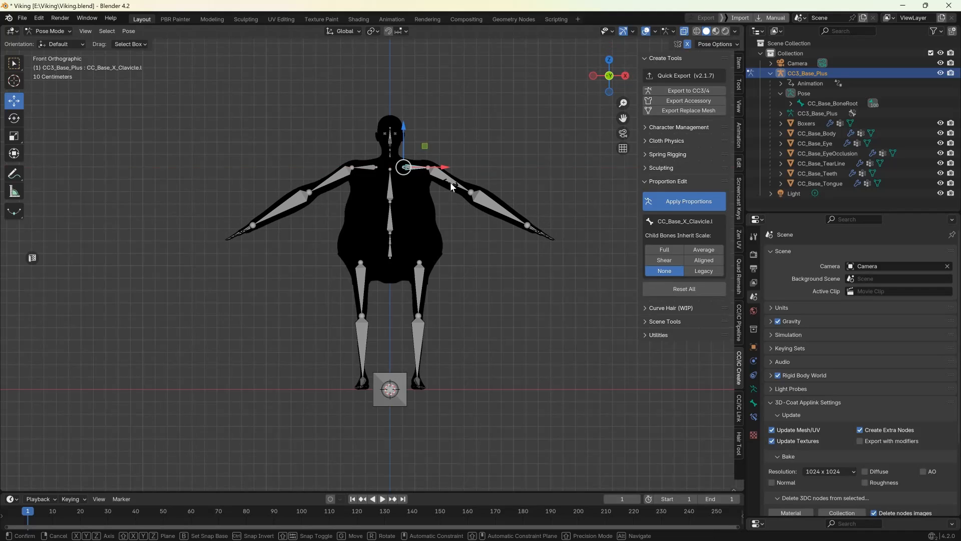
{"action": "key", "text": "z"}
{"action": "key", "text": "y"}
{"action": "right_click", "coordinate": [458, 179]}
- Move the left clavicle bone about 0.004 m along global X
{"action": "left_click_drag", "start_coordinate": [451, 172], "coordinate": [478, 189]}
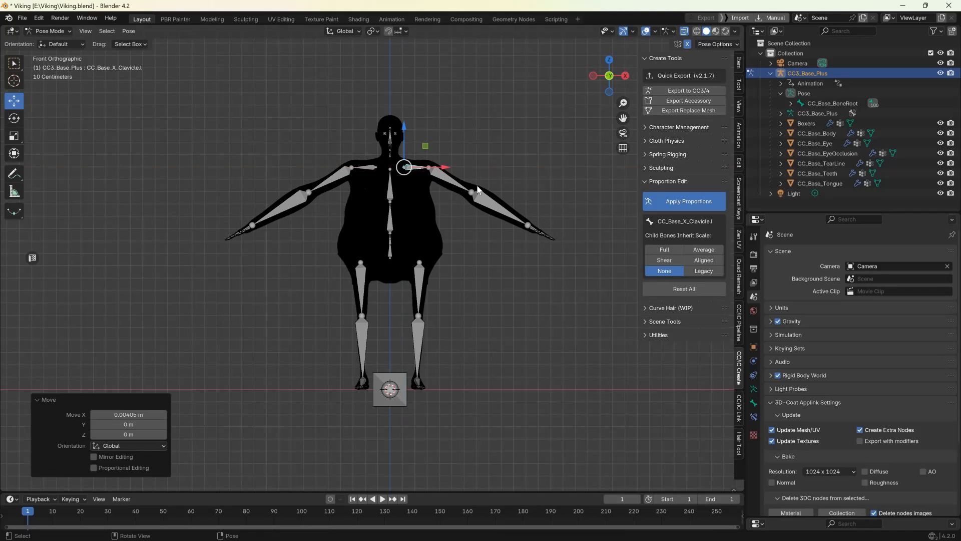
- Scale the CC_Base_Spine02 bone to about 1.561 along global Y in the right view to deepen the chest
{"action": "key", "text": "KP_3"}
{"action": "left_click", "coordinate": [372, 194]}
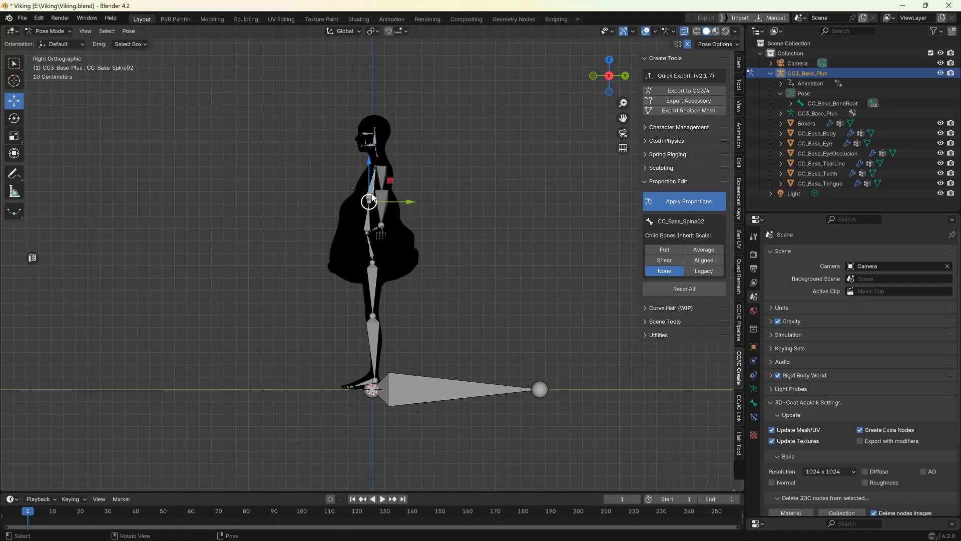
{"action": "key", "text": "s"}
{"action": "key", "text": "y"}
{"action": "left_click", "coordinate": [504, 189]}
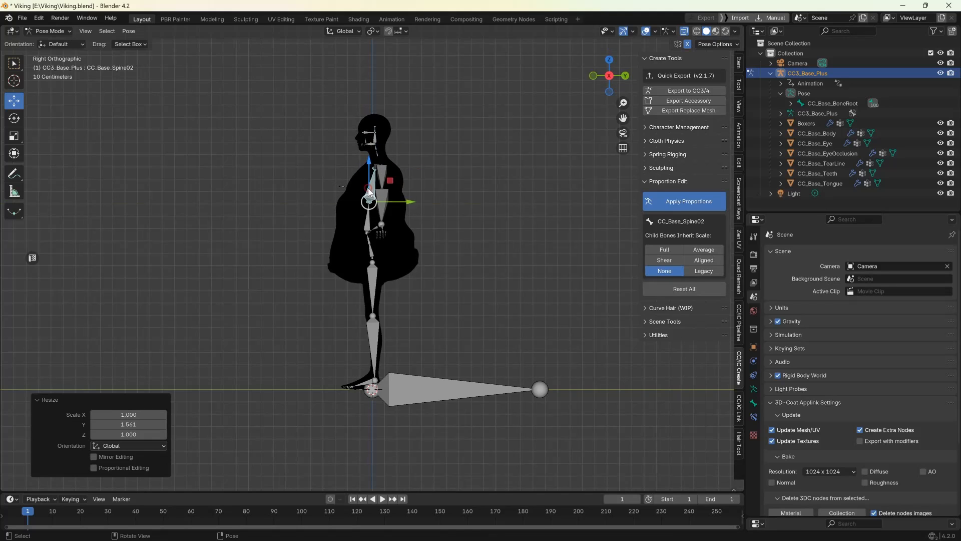
- Scale the left upper arm bone uniformly in the front view
{"action": "key", "text": "KP_1"}
{"action": "scroll", "coordinate": [488, 205], "scroll_direction": "down", "scroll_amount": 1}
{"action": "left_click", "coordinate": [456, 178]}
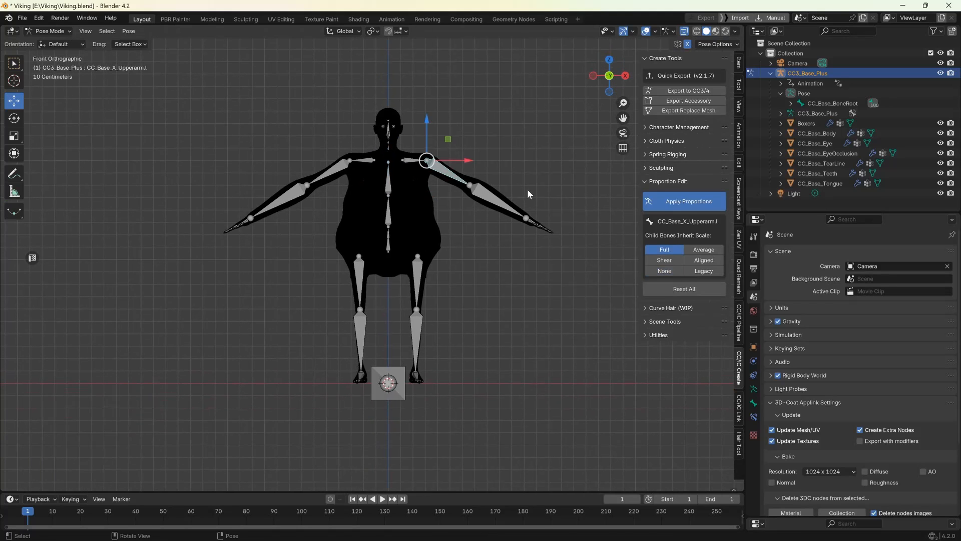
{"action": "key", "text": "s"}
{"action": "left_click", "coordinate": [521, 204]}
- Scale the left forearm bone uniformly to about 1.009
{"action": "left_click", "coordinate": [511, 207]}
{"action": "key", "text": "s"}
{"action": "left_click", "coordinate": [531, 221]}
- Scale the left hand bone up uniformly in the front view
{"action": "middle_click_drag", "start_coordinate": [580, 223], "coordinate": [552, 255]}
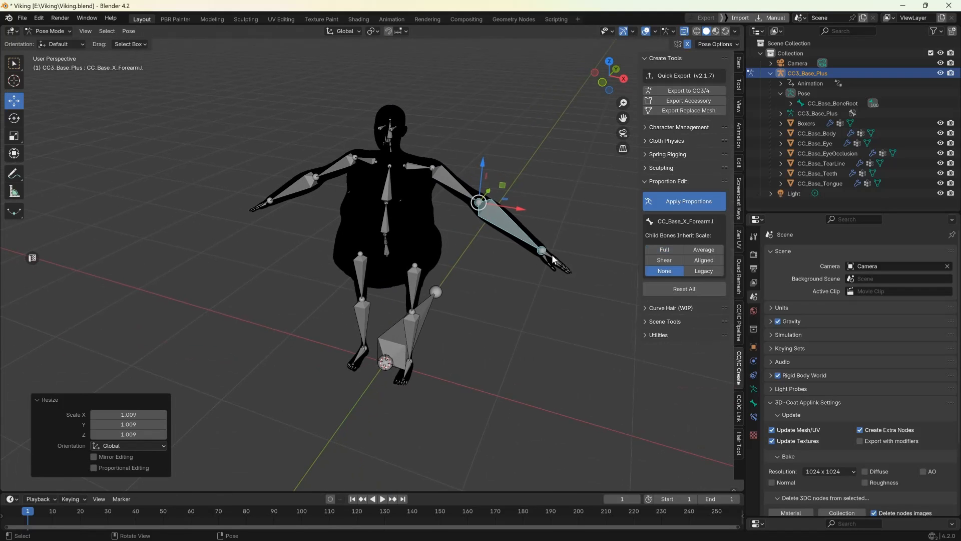
{"action": "key", "text": "KP_1"}
{"action": "left_click", "coordinate": [545, 230]}
{"action": "key", "text": "s"}
{"action": "left_click", "coordinate": [554, 242]}
- Try scaling the CC_Base_Pelvis bone to about 0.946 along global Z
{"action": "left_click", "coordinate": [418, 274]}
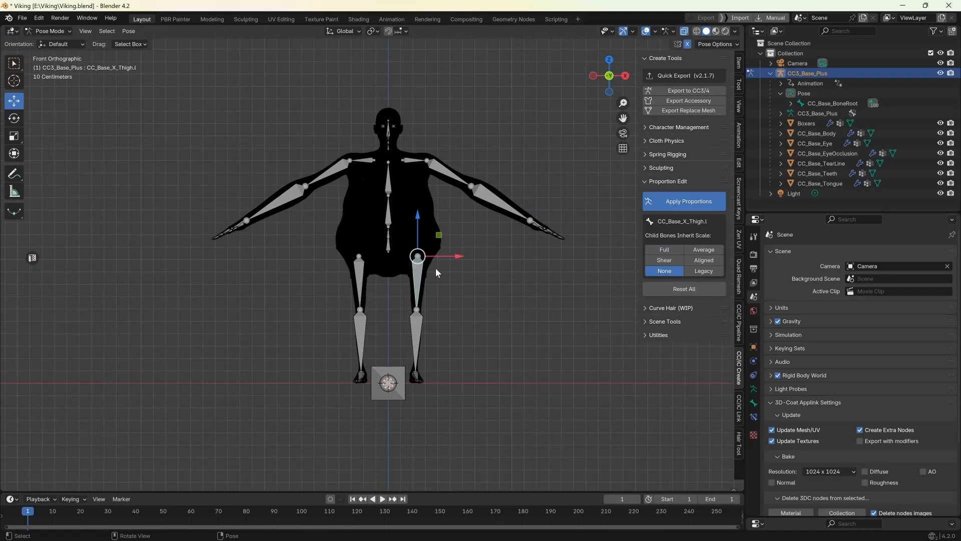
{"action": "middle_click_drag", "start_coordinate": [436, 269], "coordinate": [338, 280]}
{"action": "key", "text": "KP_1"}
{"action": "left_click", "coordinate": [389, 247]}
{"action": "key", "text": "s"}
{"action": "left_click", "coordinate": [453, 248]}
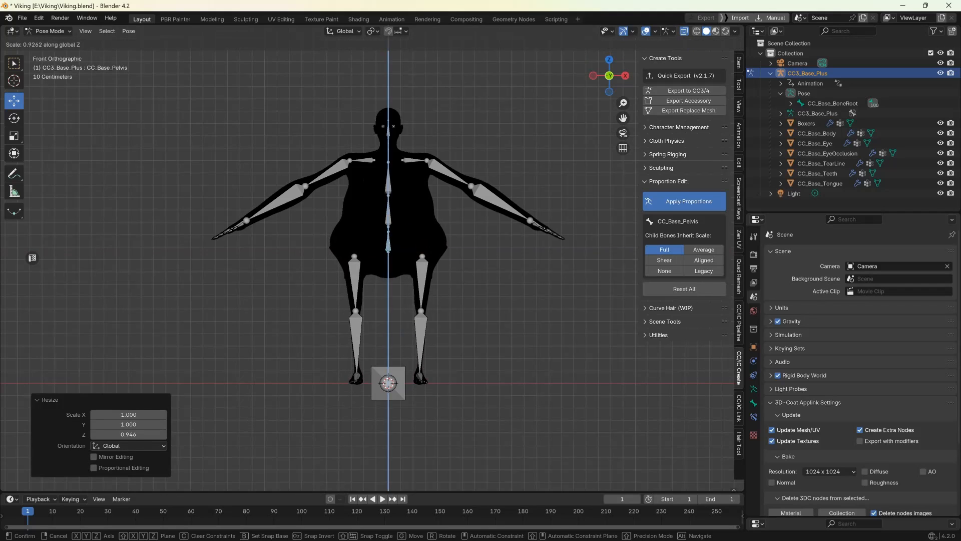
- Scale the left thigh bone uniformly to about 0.768
{"action": "left_click", "coordinate": [420, 278]}
{"action": "key", "text": "s"}
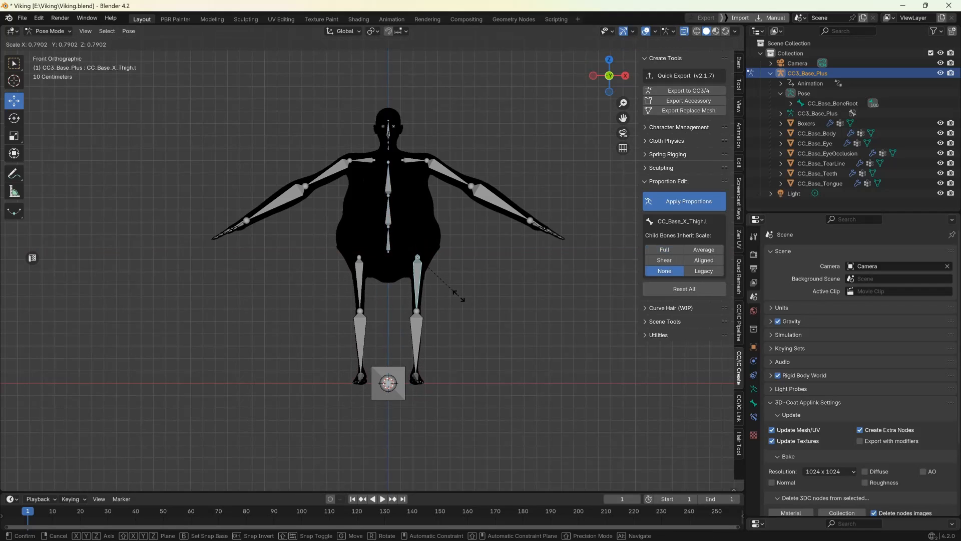
{"action": "left_click", "coordinate": [458, 296]}
{"action": "middle_click_drag", "start_coordinate": [458, 294], "coordinate": [313, 283]}
{"action": "key", "text": "s"}
{"action": "key", "text": "y"}
{"action": "left_click", "coordinate": [395, 267]}
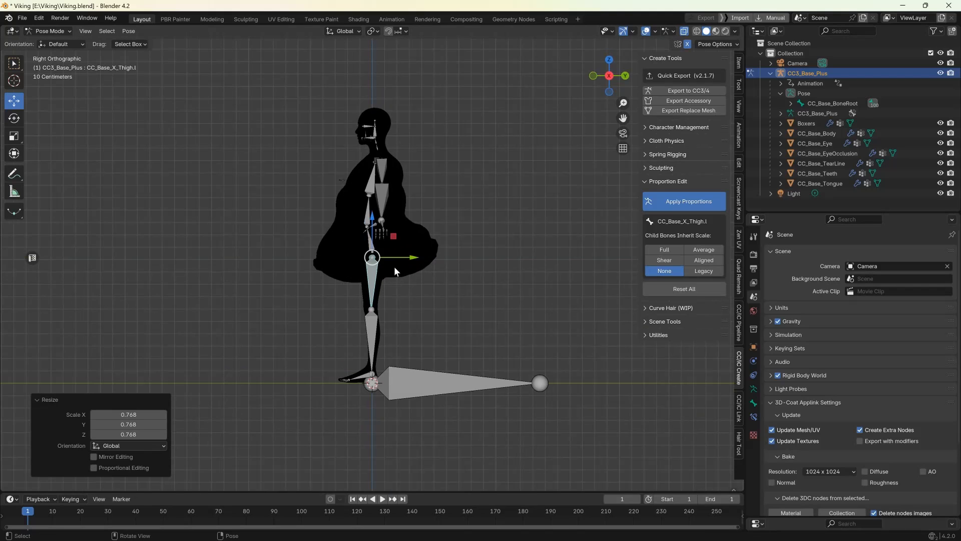
- Set the CC_Base_Pelvis bone's children to inherit no scale
{"action": "left_click", "coordinate": [371, 241]}
{"action": "key", "text": "s"}
{"action": "key", "text": "y"}
{"action": "right_click", "coordinate": [434, 263]}
{"action": "left_click", "coordinate": [660, 272]}
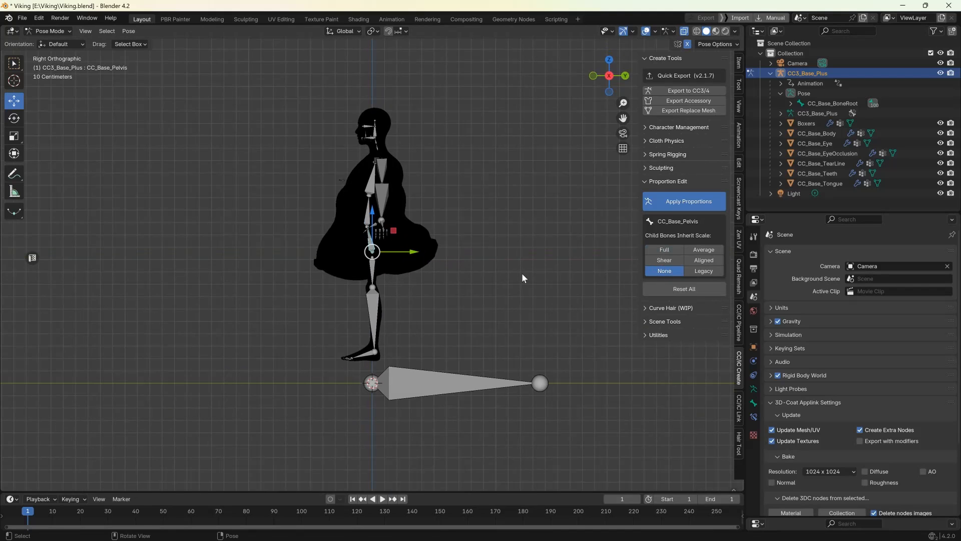
- Scale the left thigh bone up uniformly to lengthen the legs
{"action": "left_click", "coordinate": [426, 274]}
{"action": "middle_click_drag", "start_coordinate": [522, 274], "coordinate": [425, 284], "text": "alt"}
{"action": "key", "text": "s"}
{"action": "left_click", "coordinate": [504, 284]}
- Scale the CC_Base_Pelvis bone down along global Y in the right view to flatten the hips
{"action": "left_click", "coordinate": [371, 245]}
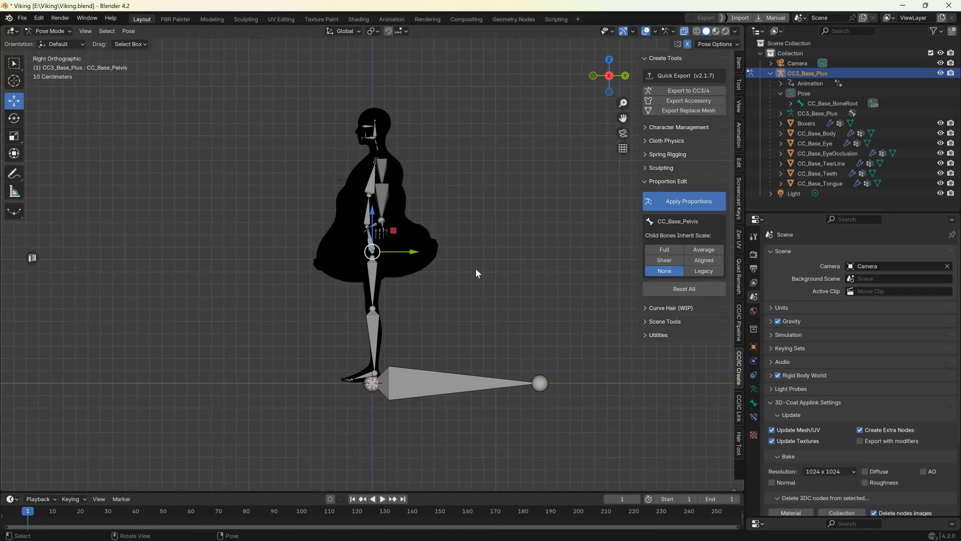
{"action": "key", "text": "s"}
{"action": "key", "text": "y"}
{"action": "left_click", "coordinate": [509, 271]}
- Stretch the left thigh bone along global Z in the front view until the feet reach the ground line
{"action": "middle_click_drag", "start_coordinate": [509, 271], "coordinate": [468, 265], "text": "alt"}
{"action": "left_click", "coordinate": [418, 263]}
{"action": "key", "text": "s"}
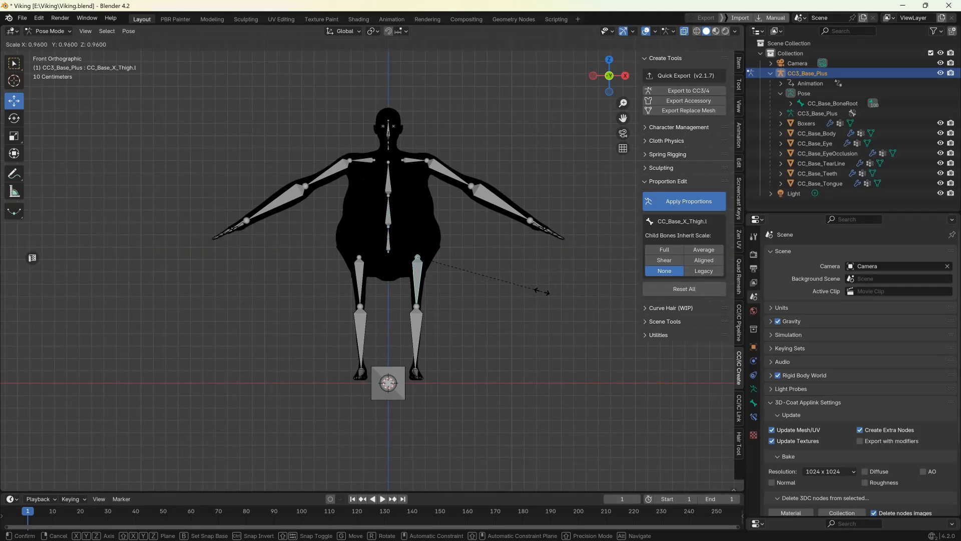
{"action": "key", "text": "x"}
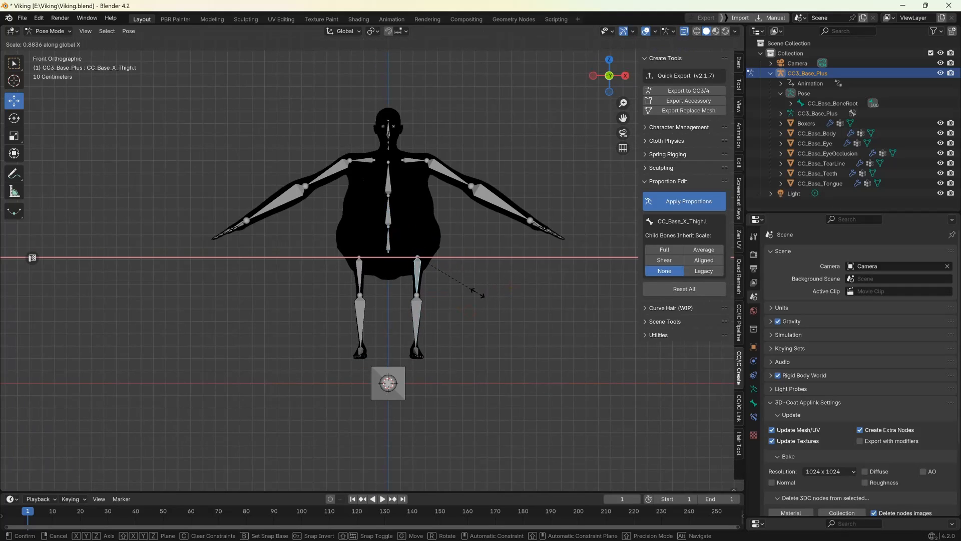
{"action": "key", "text": "z"}
{"action": "left_click", "coordinate": [530, 276]}
- Scale the left foot bone up uniformly in the right view
{"action": "key", "text": "KP_3"}
{"action": "left_click", "coordinate": [370, 375]}
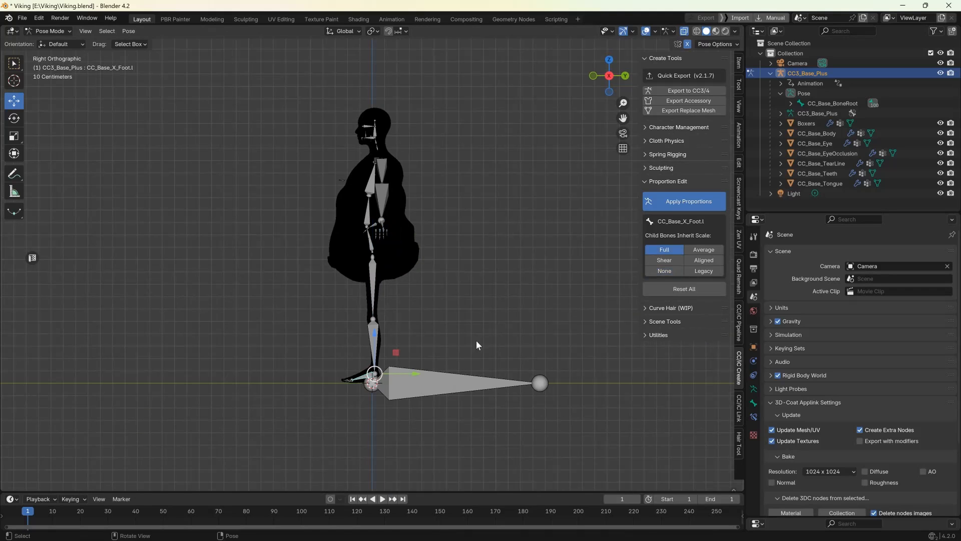
{"action": "key", "text": "s"}
{"action": "left_click", "coordinate": [556, 345]}
{"action": "key", "text": "s"}
{"action": "left_click", "coordinate": [506, 342]}
- Scale the left calf bone to about 0.958 along global Z in the front view
{"action": "left_click", "coordinate": [376, 345]}
{"action": "key", "text": "KP_1"}
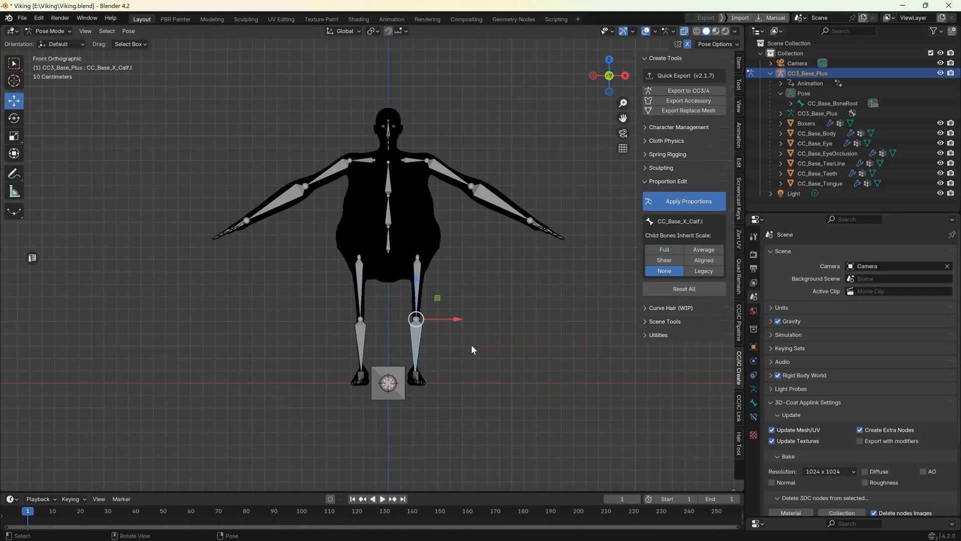
{"action": "key", "text": "s"}
{"action": "key", "text": "z"}
{"action": "left_click", "coordinate": [471, 345]}
{"action": "key", "text": "KP_3"}
{"action": "key", "text": "KP_1"}
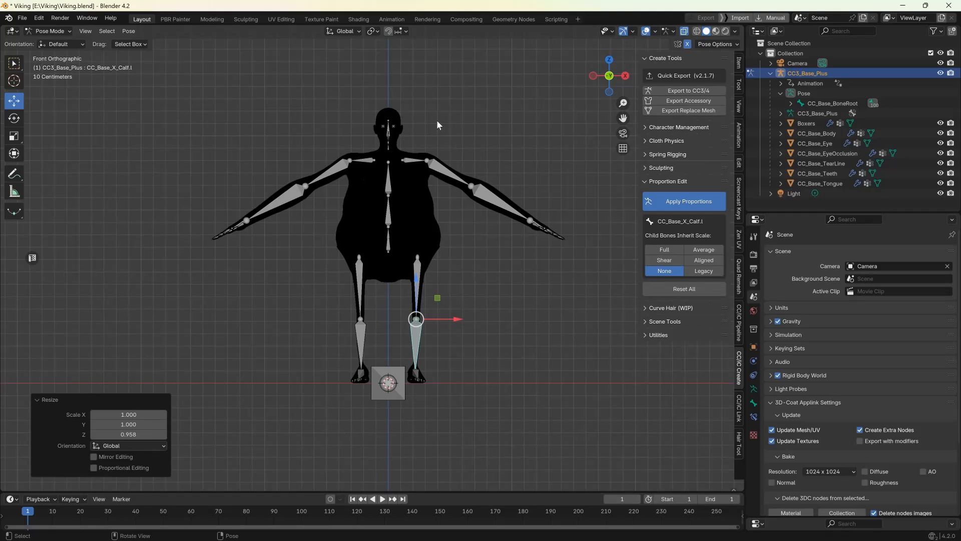
- Scale the CC_Base_Head bone uniformly to about 0.82
{"action": "scroll", "coordinate": [437, 125], "scroll_direction": "up", "scroll_amount": 3}
{"action": "left_click", "coordinate": [401, 150]}
{"action": "key", "text": "s"}
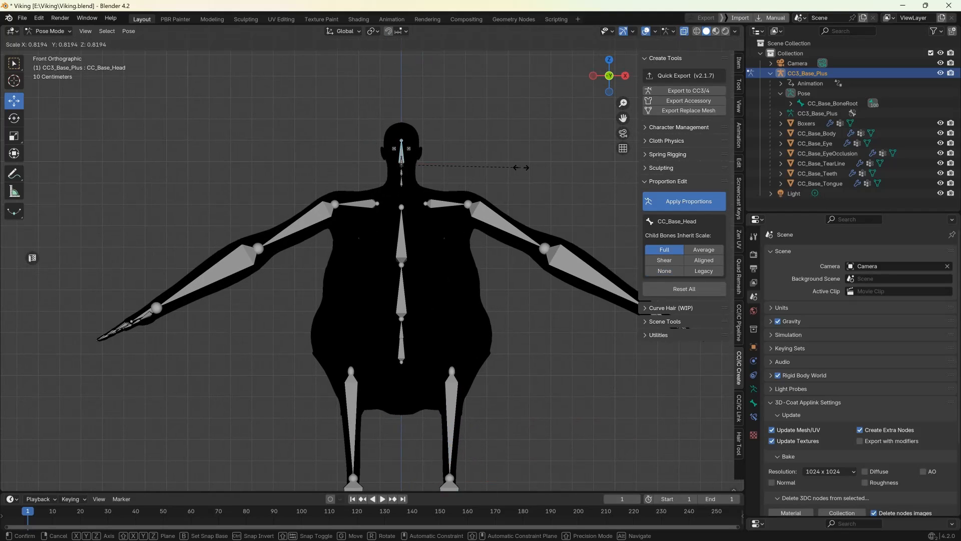
{"action": "left_click", "coordinate": [521, 168]}
- Apply the edited proportions to the character
{"action": "left_click", "coordinate": [458, 204]}
{"action": "left_click", "coordinate": [672, 202]}
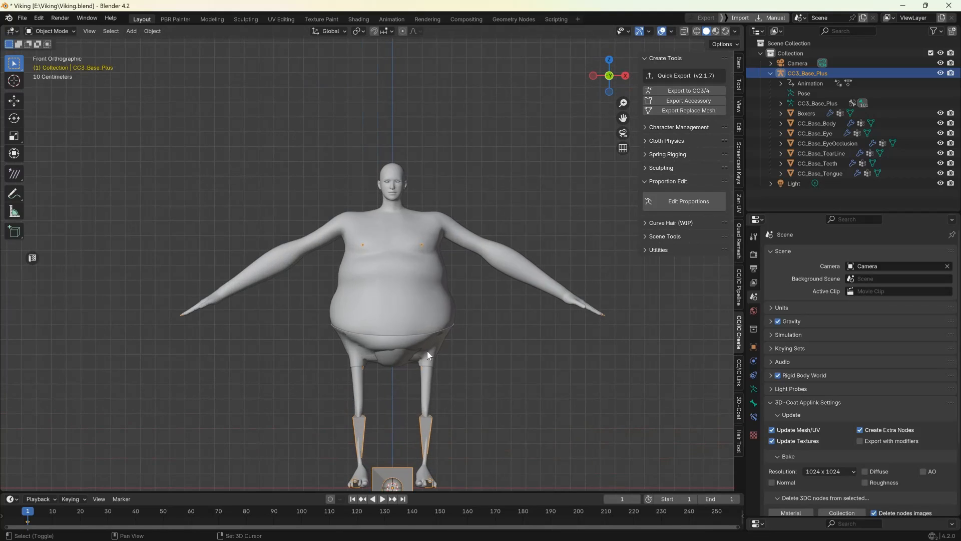
{"action": "middle_click_drag", "start_coordinate": [428, 350], "coordinate": [455, 291], "text": "shift"}
- Re-enter proportion editing and move the left thigh bone slightly down along global Z
{"action": "left_click", "coordinate": [683, 201]}
{"action": "left_click", "coordinate": [449, 317]}
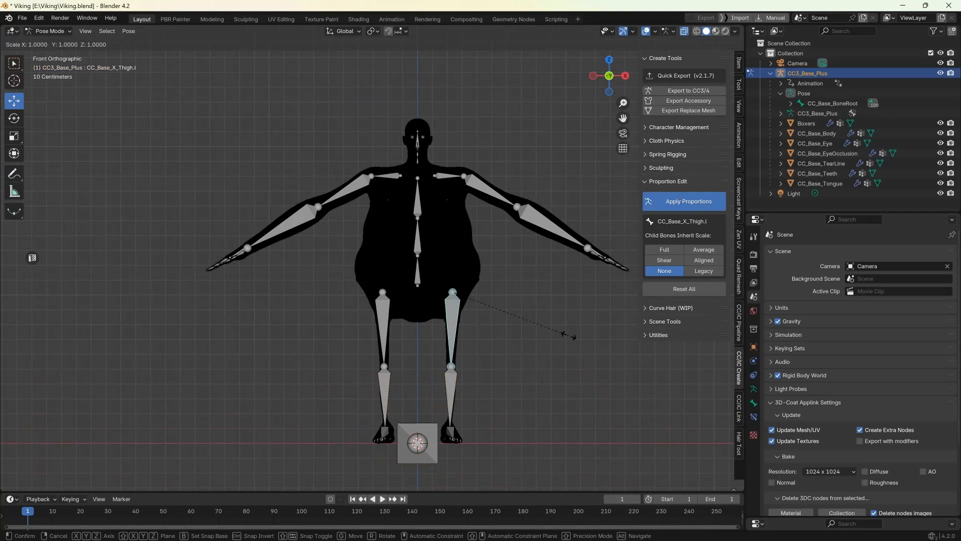
{"action": "left_click_drag", "start_coordinate": [452, 253], "coordinate": [451, 262]}
- Scale the CC_Base_Pelvis bone up slightly along global X to widen the hips
{"action": "left_click", "coordinate": [426, 278]}
{"action": "key", "text": "s"}
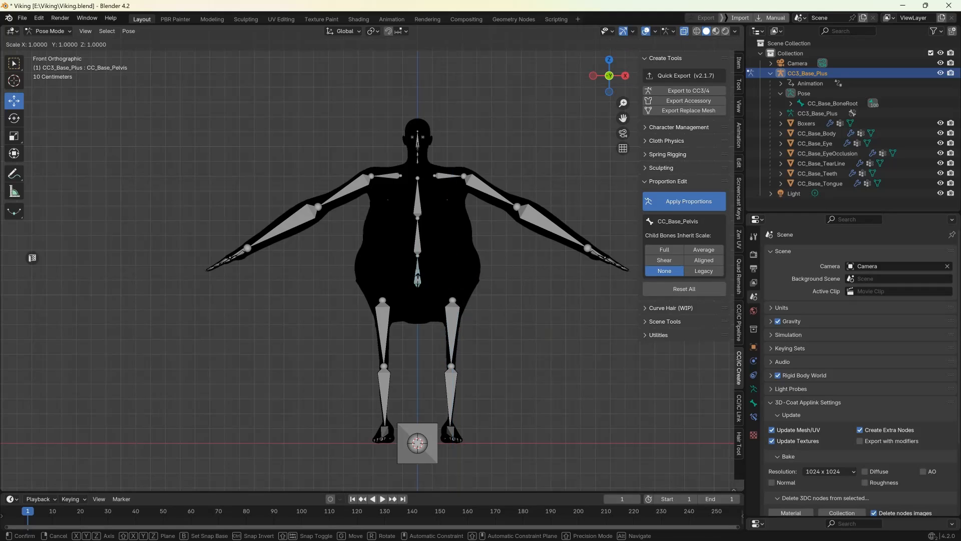
{"action": "key", "text": "x"}
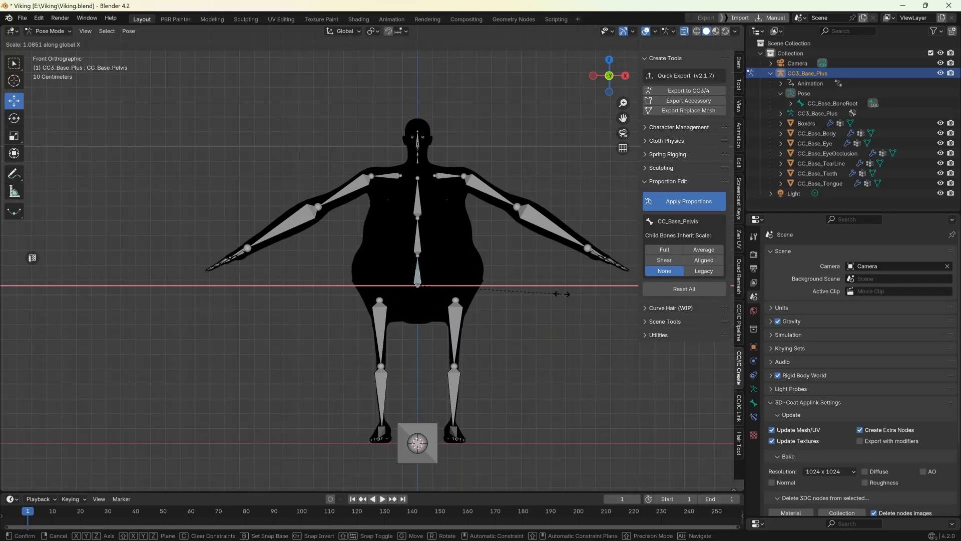
{"action": "left_click", "coordinate": [552, 292]}
- Move the left thigh bone along global X to adjust the leg spacing
{"action": "left_click", "coordinate": [450, 320]}
{"action": "key", "text": "g"}
{"action": "key", "text": "x"}
{"action": "left_click", "coordinate": [494, 301]}
- Check the reshaped body up close and apply the revised proportions
{"action": "middle_click_drag", "start_coordinate": [494, 300], "coordinate": [550, 280]}
{"action": "left_click", "coordinate": [520, 281]}
{"action": "scroll", "coordinate": [521, 281], "scroll_direction": "up", "scroll_amount": 5}
{"action": "left_click", "coordinate": [517, 319]}
{"action": "scroll", "coordinate": [517, 319], "scroll_direction": "down", "scroll_amount": 3}
{"action": "left_click", "coordinate": [704, 250]}
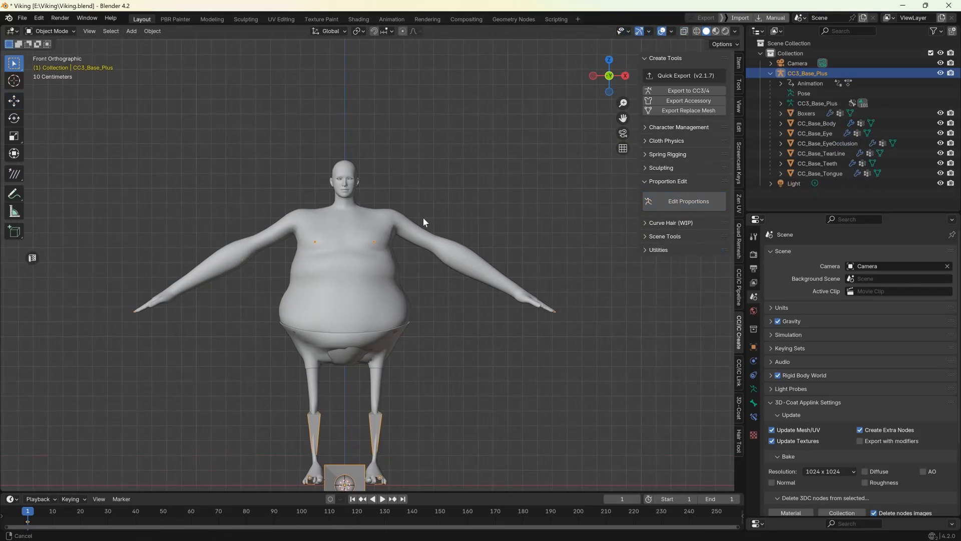
- Save the scene incrementally as Viking1.blend
{"action": "left_click", "coordinate": [22, 18]}
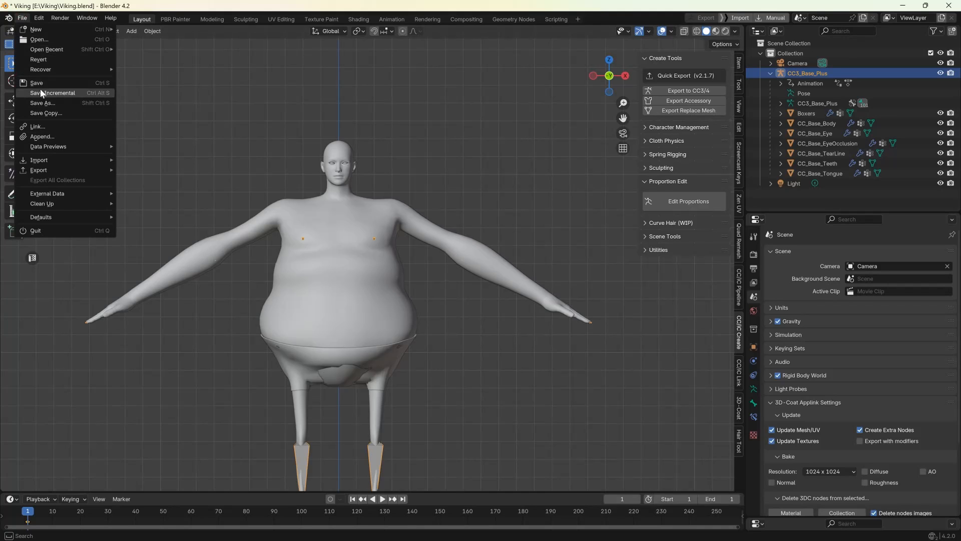
{"action": "left_click", "coordinate": [53, 92]}
- Hide the Boxers object to expose the body mesh
{"action": "left_click", "coordinate": [378, 286]}
{"action": "scroll", "coordinate": [500, 323], "scroll_direction": "up", "scroll_amount": 5}
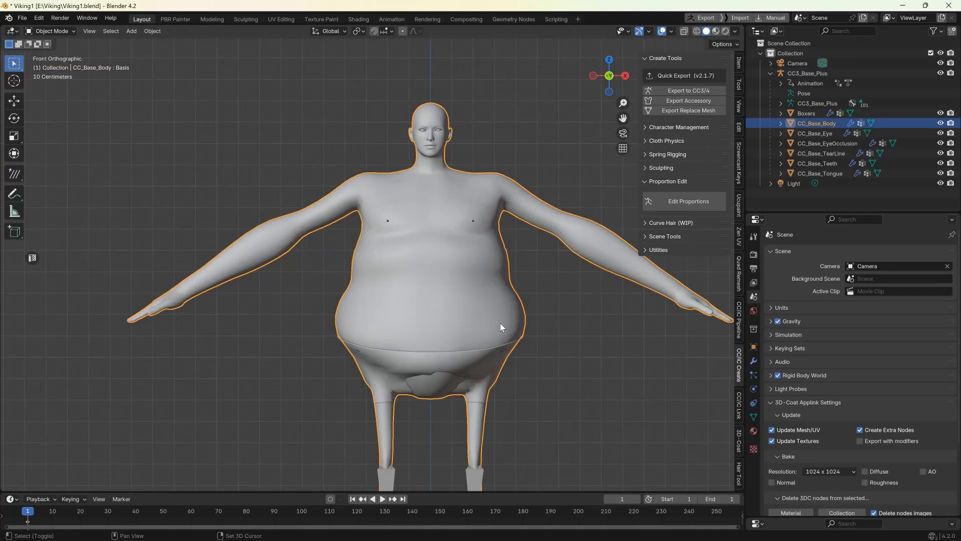
{"action": "scroll", "coordinate": [378, 224], "scroll_direction": "down", "scroll_amount": 3}
{"action": "scroll", "coordinate": [380, 240], "scroll_direction": "up", "scroll_amount": 2}
{"action": "left_click", "coordinate": [398, 305]}
{"action": "key", "text": "h"}
- Select the CC_Base_Body mesh and enter Sculpt Mode with the Grab brush
{"action": "left_click", "coordinate": [405, 295]}
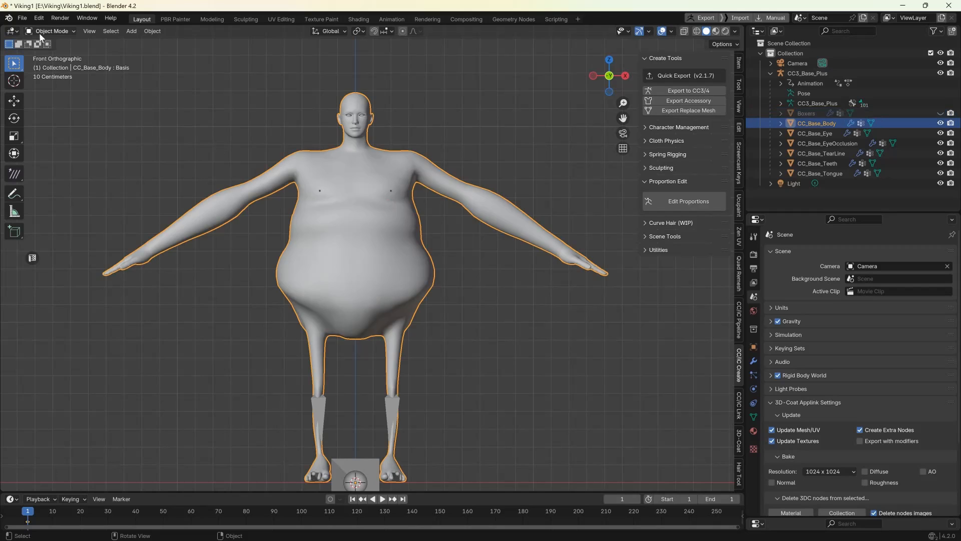
{"action": "key", "text": "ctrl+Tab"}
{"action": "key", "text": "g"}
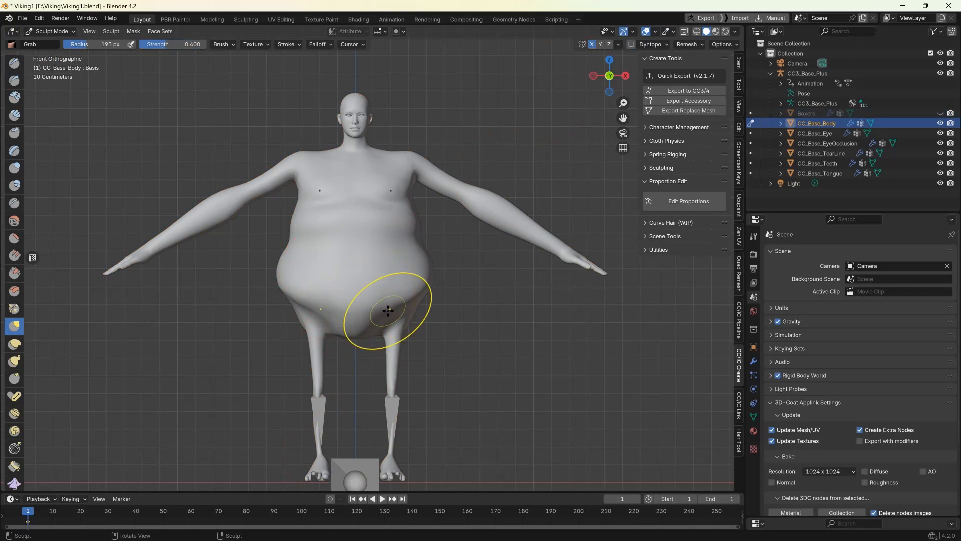
- Pull the lower belly into a rounder shape with the Grab brush and smooth out the torso folds with the Smooth brush
{"action": "mouse_move", "coordinate": [386, 307]}
{"action": "left_mouse_down"}
{"action": "mouse_move", "coordinate": [397, 317]}
{"action": "mouse_move", "coordinate": [365, 318]}
{"action": "left_mouse_up"}
{"action": "middle_click_drag", "start_coordinate": [365, 317], "coordinate": [386, 313], "text": "shift"}
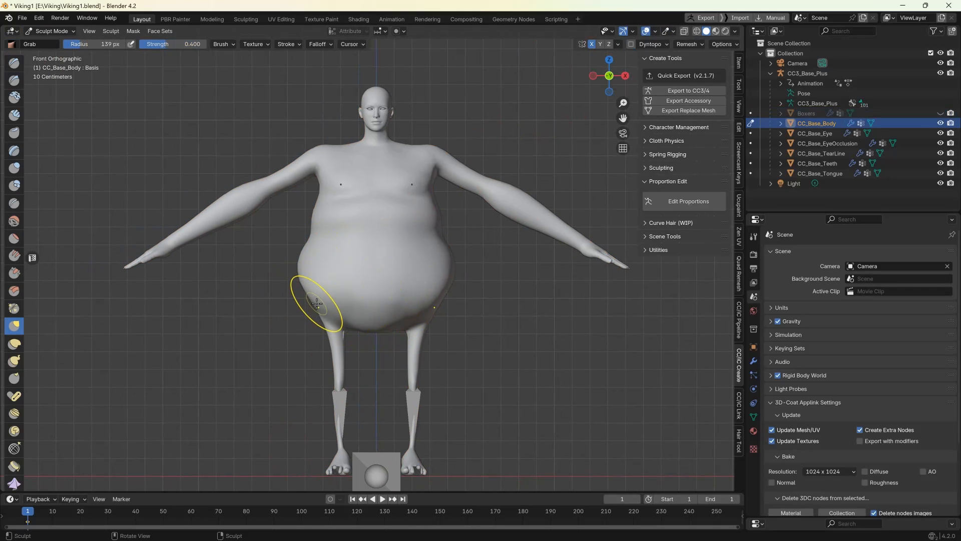
{"action": "middle_click_drag", "start_coordinate": [317, 303], "coordinate": [26, 268]}
{"action": "left_click", "coordinate": [14, 220]}
{"action": "mouse_move", "coordinate": [370, 230]}
{"action": "middle_mouse_down"}
{"action": "mouse_move", "coordinate": [388, 227]}
{"action": "mouse_move", "coordinate": [289, 247]}
{"action": "mouse_move", "coordinate": [358, 268]}
{"action": "middle_mouse_up"}
{"action": "key", "text": "g"}
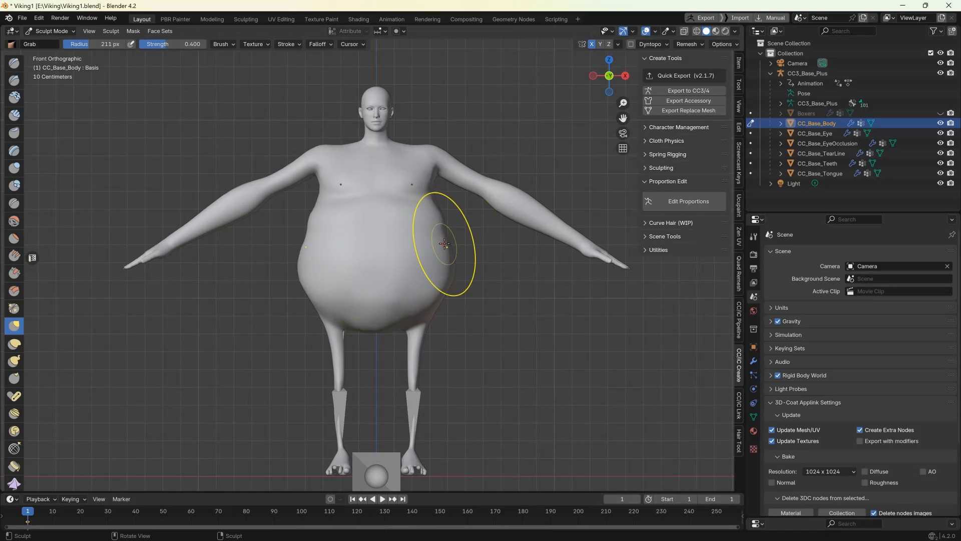
- Grab the belly's sides and lower edge into an even, rounded outline, working in front and side views
{"action": "left_click_drag", "start_coordinate": [445, 244], "coordinate": [437, 246]}
{"action": "left_click_drag", "start_coordinate": [424, 312], "coordinate": [434, 301]}
{"action": "middle_click_drag", "start_coordinate": [351, 228], "coordinate": [332, 291], "text": "shift"}
{"action": "left_click_drag", "start_coordinate": [416, 308], "coordinate": [424, 308]}
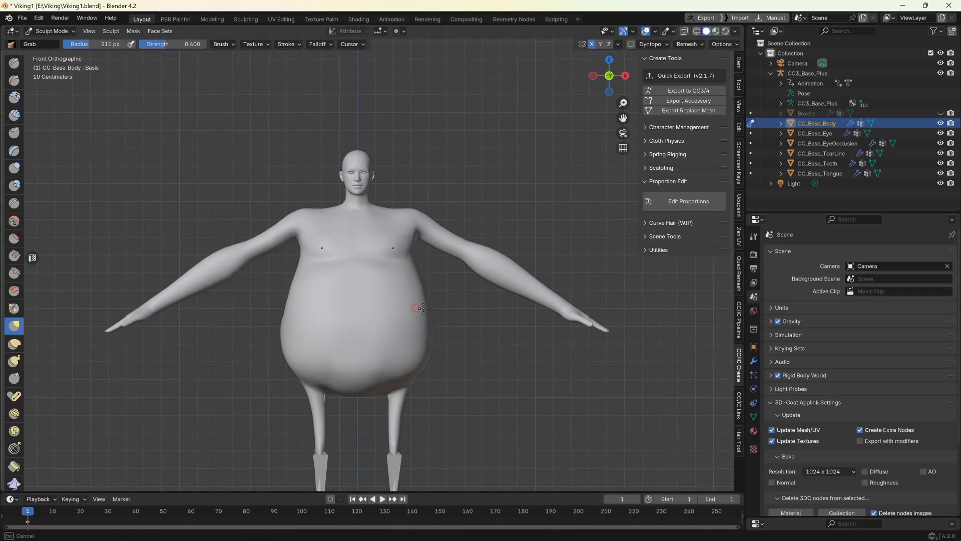
{"action": "key", "text": "KP_3"}
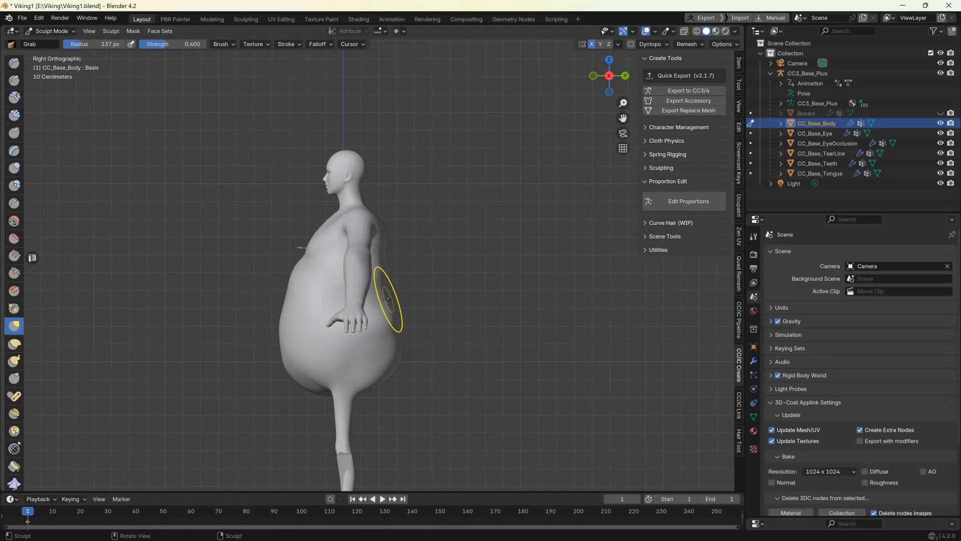
{"action": "key", "text": "KP_1"}
{"action": "key", "text": "KP_3"}
{"action": "key", "text": "KP_1"}
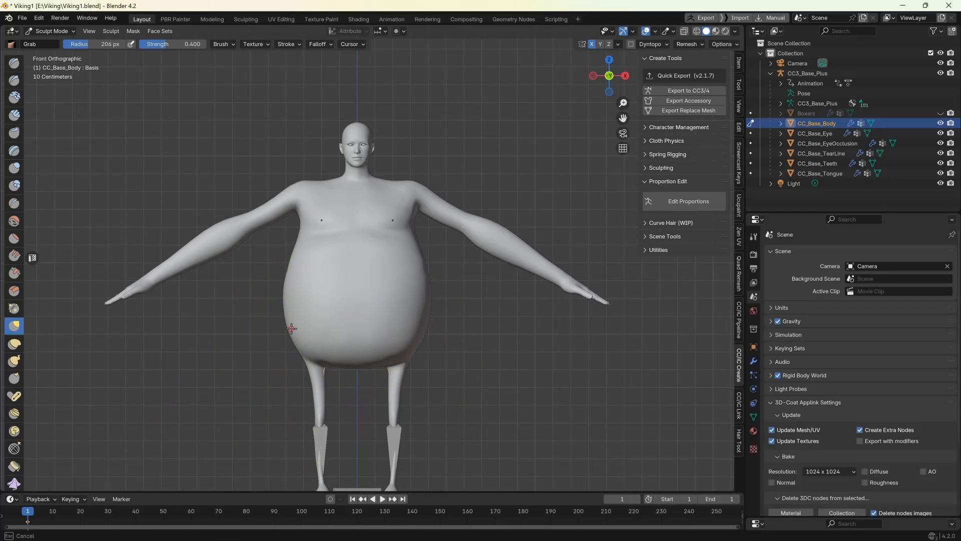
- Reshape the upper chest and shoulders around the neck with an enlarged Grab brush
{"action": "scroll", "coordinate": [358, 272], "scroll_direction": "up", "scroll_amount": 1}
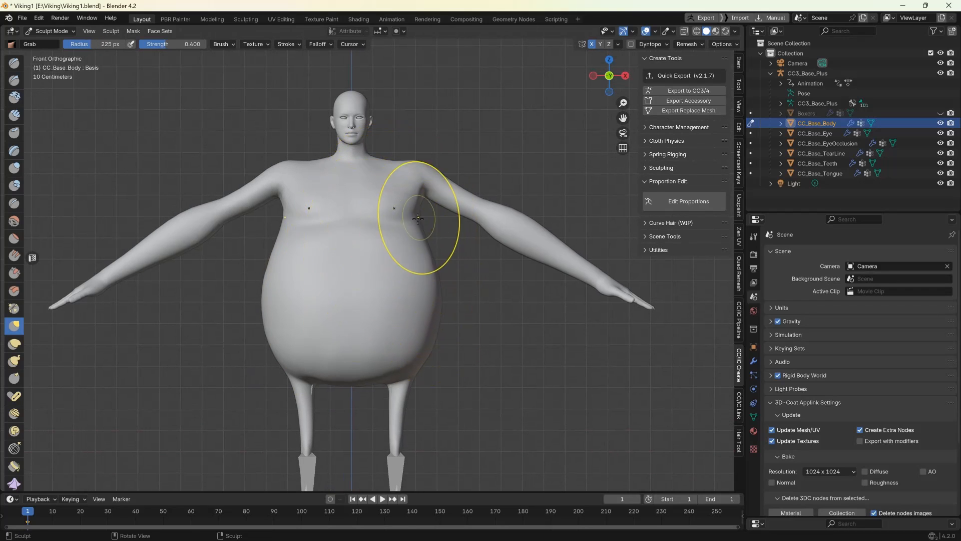
{"action": "middle_click_drag", "start_coordinate": [330, 244], "coordinate": [354, 337], "text": "shift"}
{"action": "scroll", "coordinate": [354, 336], "scroll_direction": "up", "scroll_amount": 3}
{"action": "key", "text": "bracketright"}
{"action": "key", "text": "bracketright"}
{"action": "mouse_move", "coordinate": [392, 262]}
{"action": "middle_mouse_down", "text": "shift"}
{"action": "mouse_move", "coordinate": [393, 276]}
{"action": "mouse_move", "coordinate": [283, 259]}
{"action": "mouse_move", "coordinate": [367, 288]}
{"action": "middle_mouse_up", "text": "shift"}
{"action": "key", "text": "bracketright"}
{"action": "key", "text": "bracketright"}
{"action": "key", "text": "bracketright"}
{"action": "key", "text": "bracketright"}
{"action": "key", "text": "bracketright"}
{"action": "key", "text": "bracketright"}
{"action": "left_click_drag", "start_coordinate": [367, 289], "coordinate": [376, 282]}
{"action": "key", "text": "KP_1"}
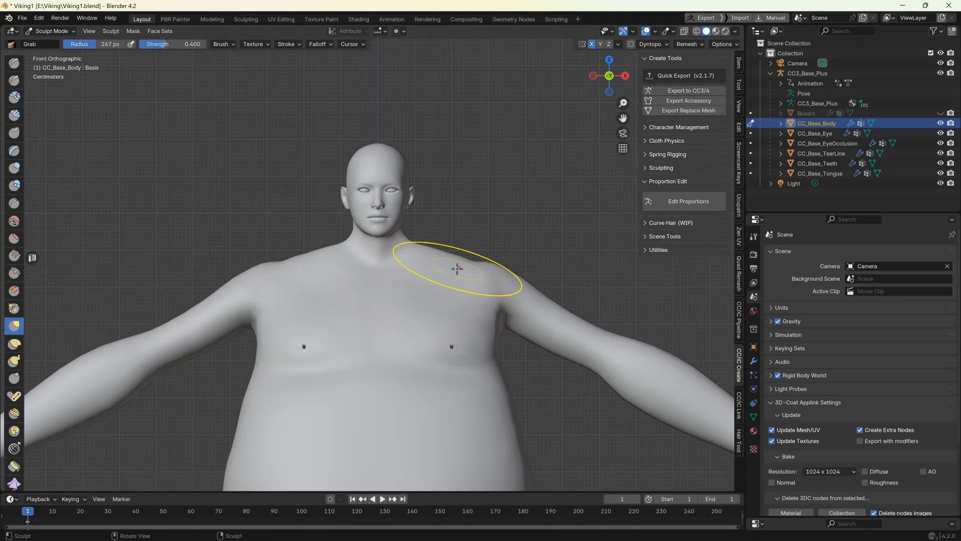
- Pull the chin and jaw downward in side view with a smaller Grab brush
{"action": "scroll", "coordinate": [371, 260], "scroll_direction": "down", "scroll_amount": 3}
{"action": "scroll", "coordinate": [365, 228], "scroll_direction": "up", "scroll_amount": 8}
{"action": "middle_click_drag", "start_coordinate": [365, 228], "coordinate": [353, 251], "text": "shift"}
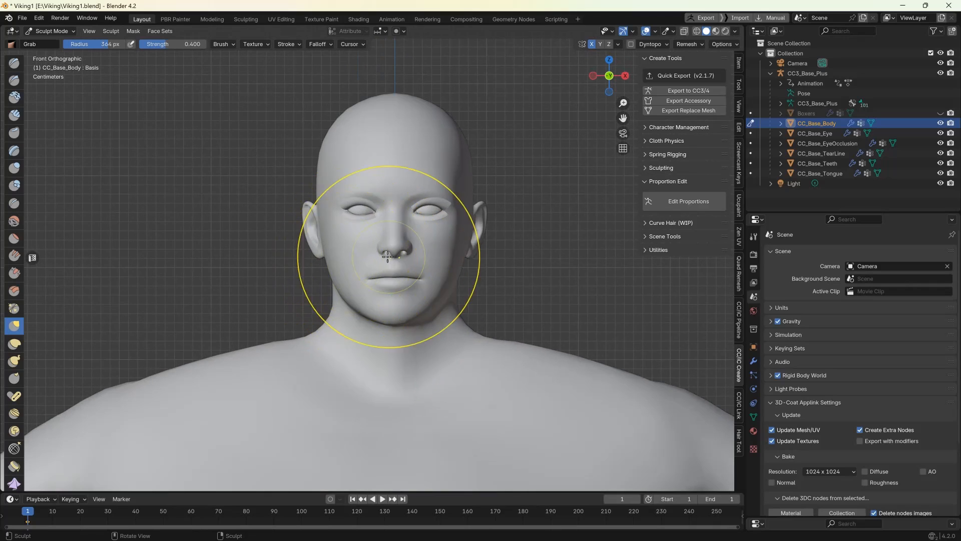
{"action": "left_click", "coordinate": [425, 9]}
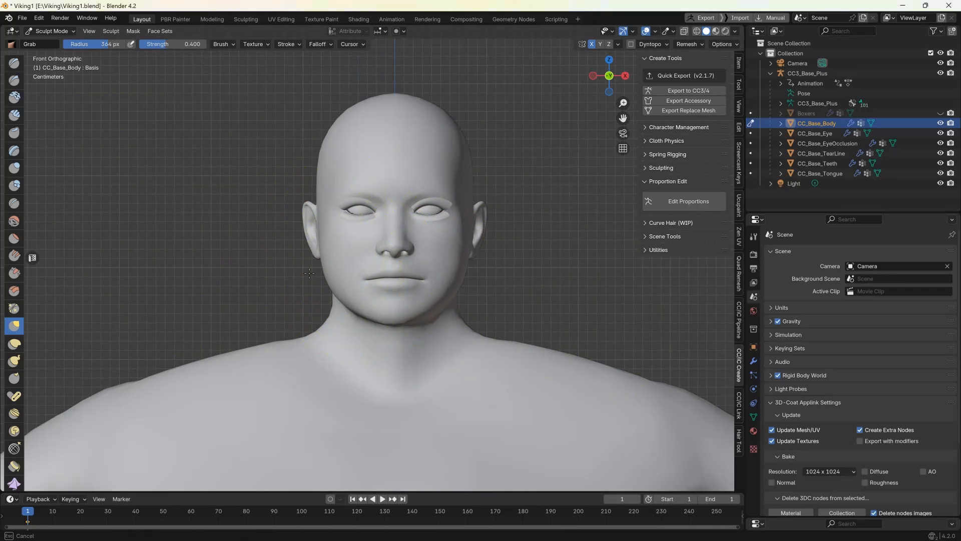
{"action": "key", "text": "KP_3"}
{"action": "key", "text": "bracketleft"}
{"action": "key", "text": "bracketleft"}
{"action": "key", "text": "bracketleft"}
{"action": "left_click_drag", "start_coordinate": [188, 335], "coordinate": [194, 343]}
{"action": "key", "text": "KP_1"}
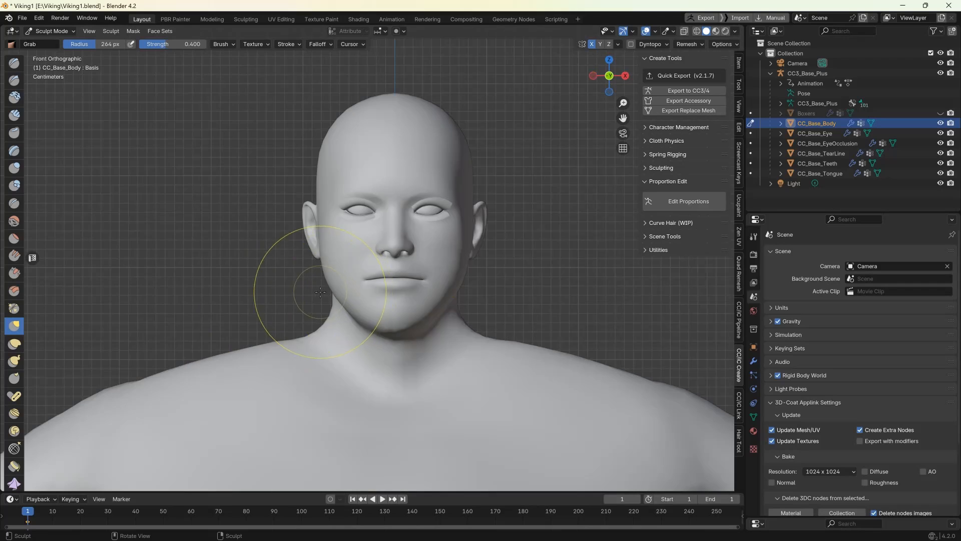
- Pull the jaw and neck outward to widen them with an enlarged Grab brush
{"action": "key", "text": "bracketright"}
{"action": "key", "text": "bracketright"}
{"action": "key", "text": "bracketright"}
{"action": "key", "text": "bracketright"}
{"action": "left_click_drag", "start_coordinate": [334, 283], "coordinate": [319, 281]}
{"action": "middle_click_drag", "start_coordinate": [330, 291], "coordinate": [393, 296]}
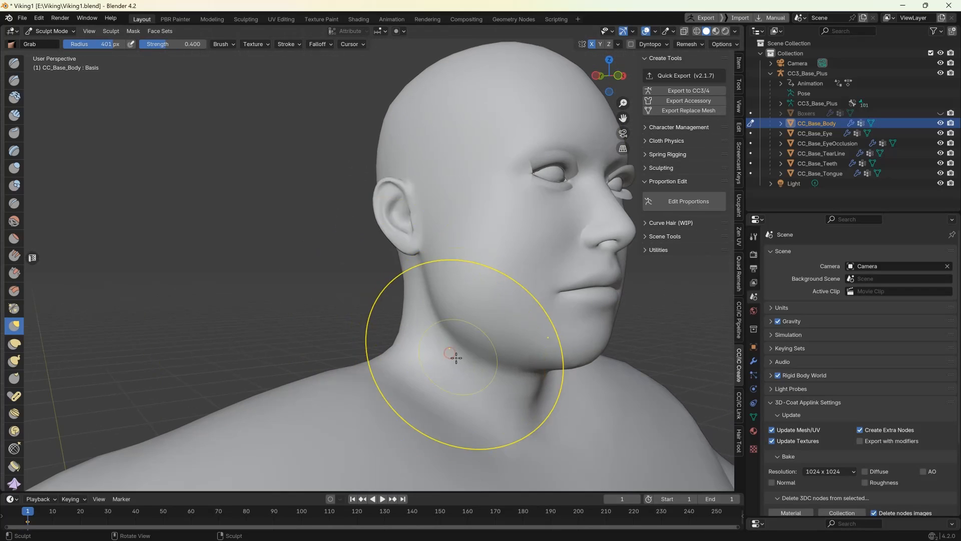
- Adjust the side of the head near the ear with a resized Grab brush
{"action": "key", "text": "KP_1"}
{"action": "key", "text": "bracketleft"}
{"action": "key", "text": "bracketleft"}
{"action": "key", "text": "bracketleft"}
{"action": "key", "text": "bracketleft"}
{"action": "mouse_move", "coordinate": [285, 136]}
{"action": "middle_mouse_down"}
{"action": "mouse_move", "coordinate": [317, 139]}
{"action": "mouse_move", "coordinate": [351, 172]}
{"action": "middle_mouse_up"}
{"action": "scroll", "coordinate": [320, 143], "scroll_direction": "down", "scroll_amount": 3}
{"action": "key", "text": "bracketright"}
{"action": "key", "text": "bracketright"}
{"action": "left_click_drag", "start_coordinate": [393, 211], "coordinate": [390, 217]}
{"action": "middle_click_drag", "start_coordinate": [390, 216], "coordinate": [410, 221]}
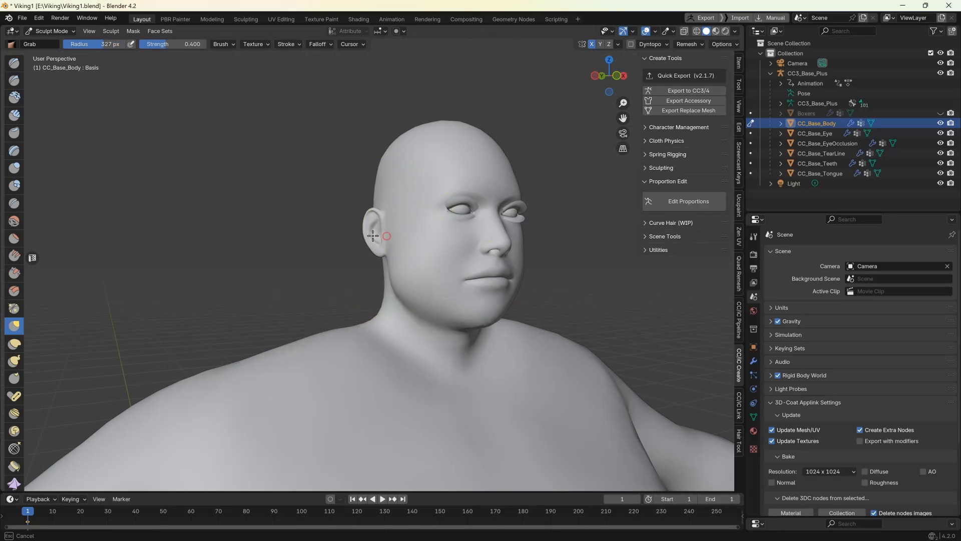
{"action": "key", "text": "KP_1"}
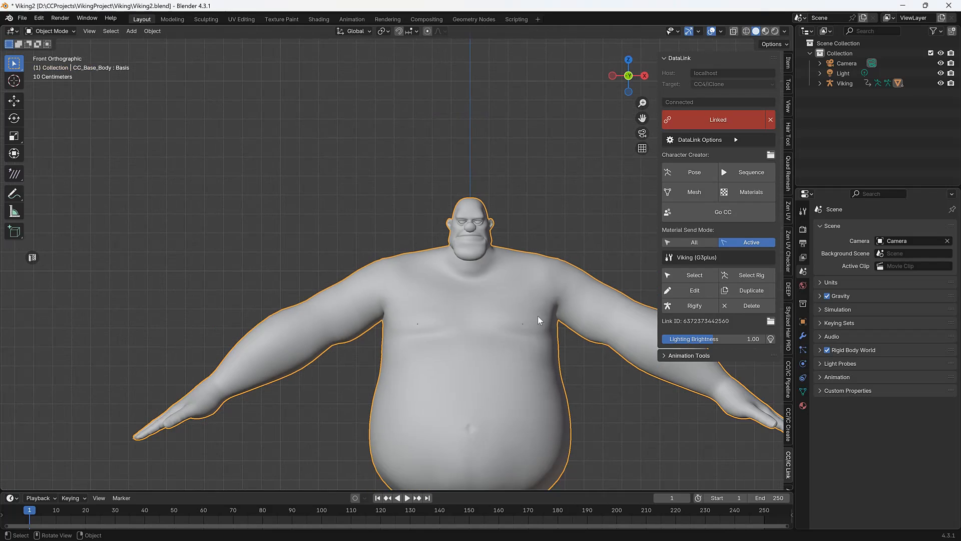
- Send the sculpted Viking to Character Creator 4 over DataLink and accept the imported eye, teeth and tear line parts
{"action": "scroll", "coordinate": [542, 226], "scroll_direction": "up", "scroll_amount": 1}
{"action": "middle_click_drag", "start_coordinate": [534, 288], "coordinate": [543, 251], "text": "shift"}
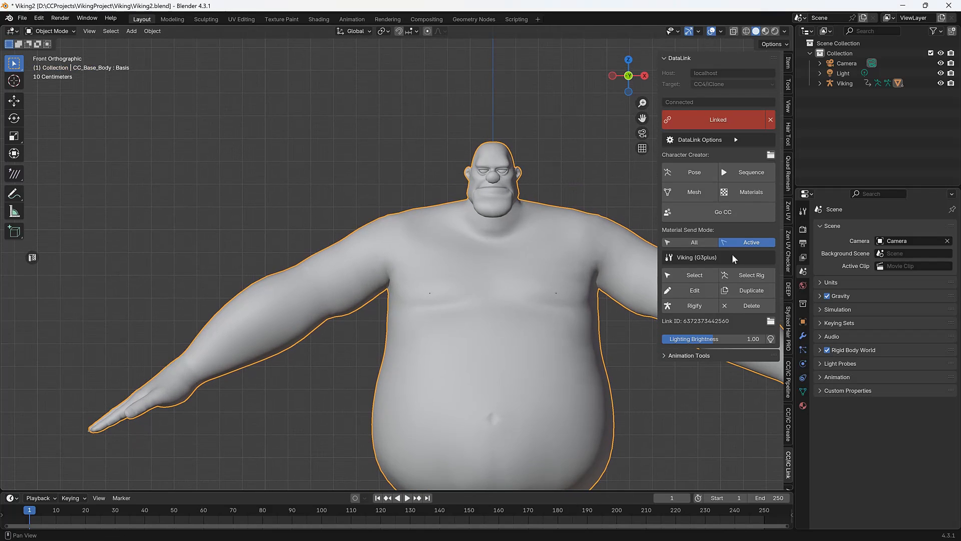
{"action": "left_click", "coordinate": [716, 214]}
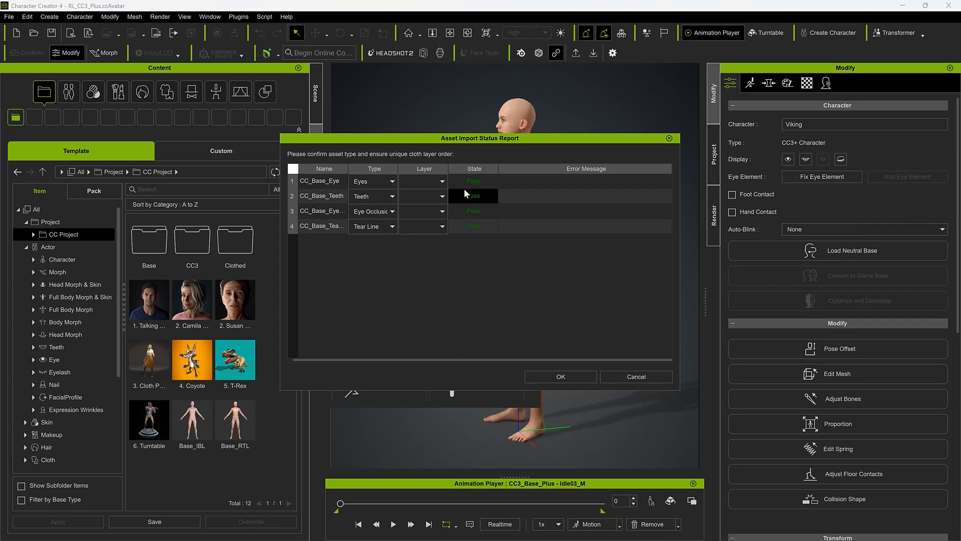
{"action": "left_click", "coordinate": [560, 377]}
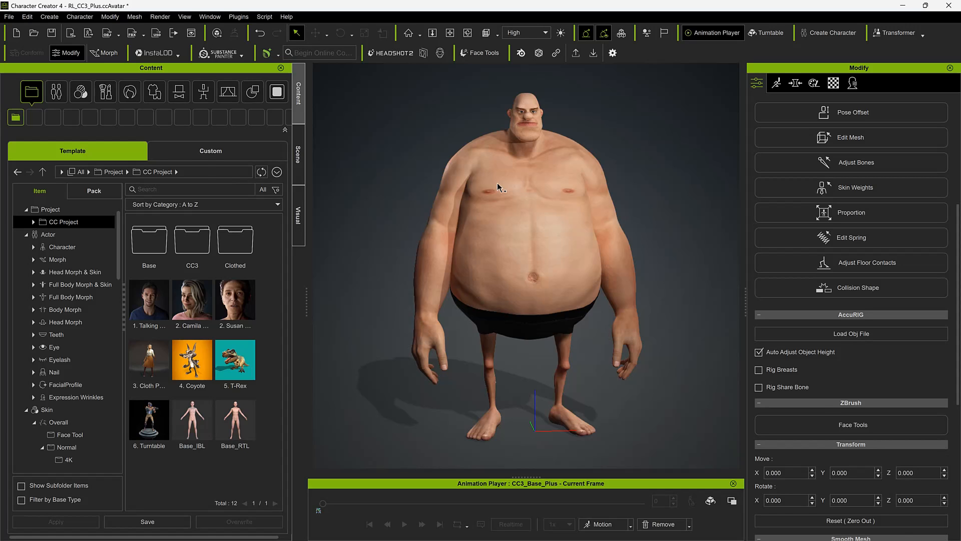
- Create Head & Body morph sliders named VikingWarrior01 and test the head and body sliders
{"action": "left_click", "coordinate": [49, 17]}
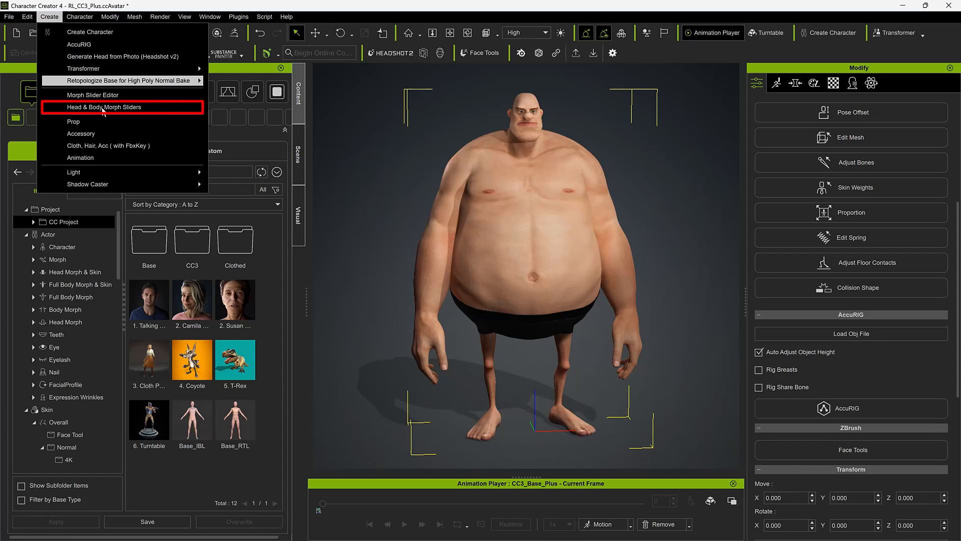
{"action": "left_click", "coordinate": [103, 107]}
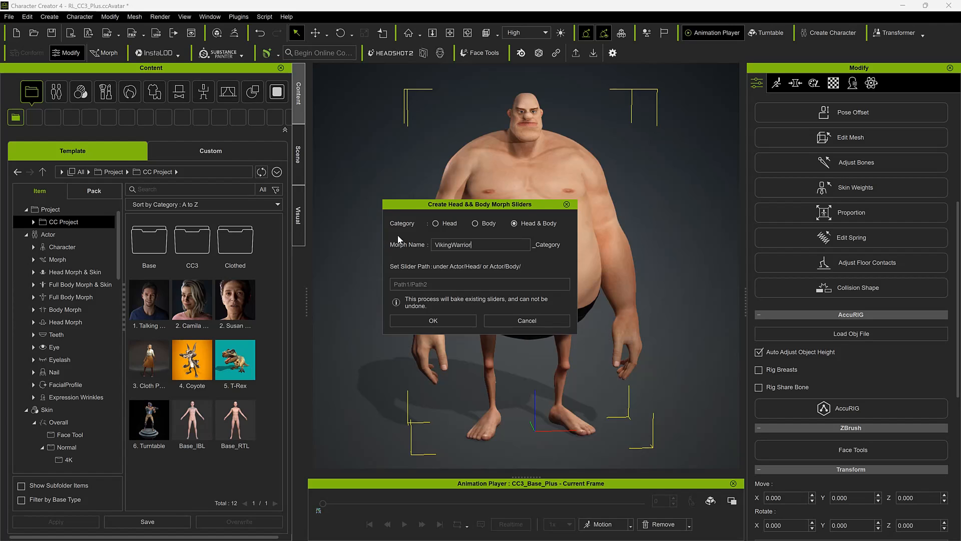
{"action": "left_click", "coordinate": [454, 319]}
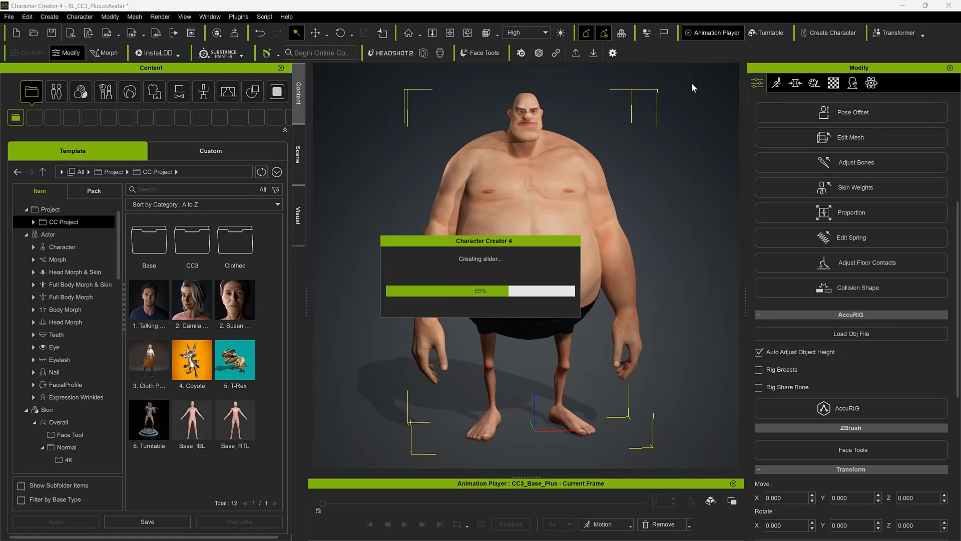
{"action": "left_click_drag", "start_coordinate": [901, 198], "coordinate": [922, 198]}
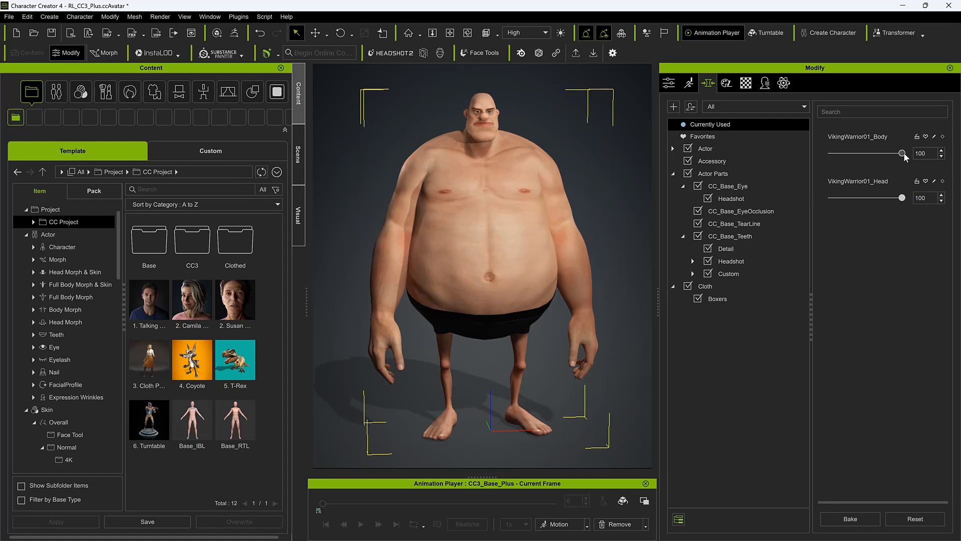
{"action": "left_click_drag", "start_coordinate": [902, 153], "coordinate": [923, 164]}
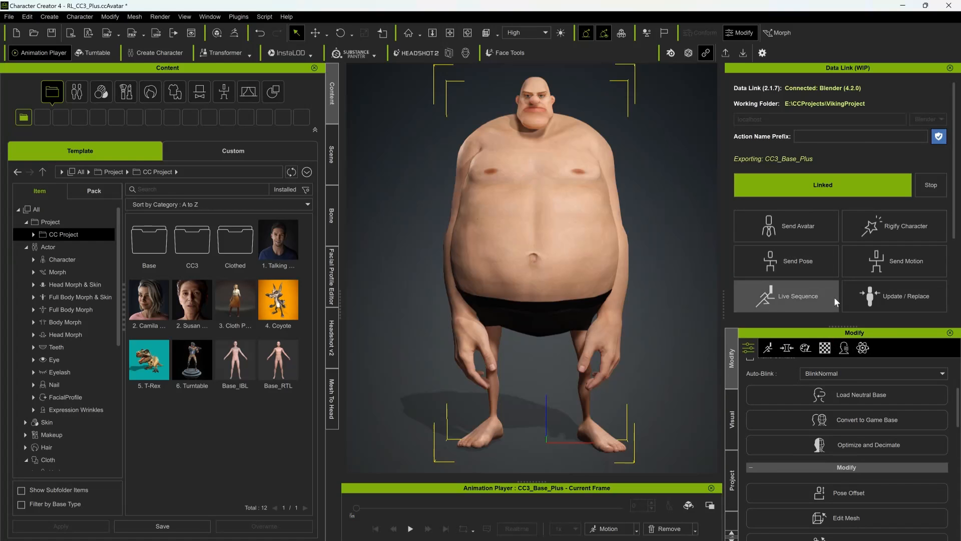
- Close the Data Link panel and examine the character's mesh in Edit Mesh and its skeleton in Adjust Bones
{"action": "left_click", "coordinate": [950, 68]}
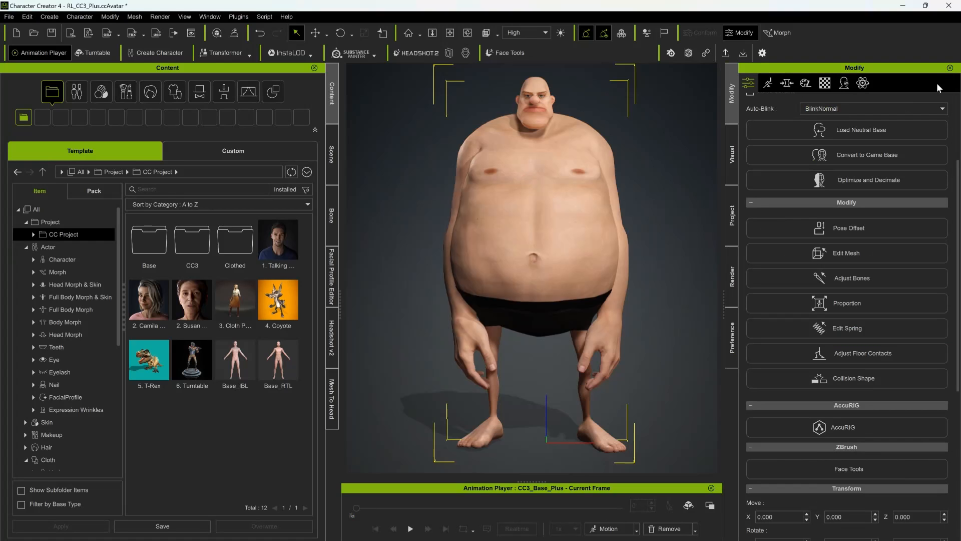
{"action": "left_click", "coordinate": [845, 253]}
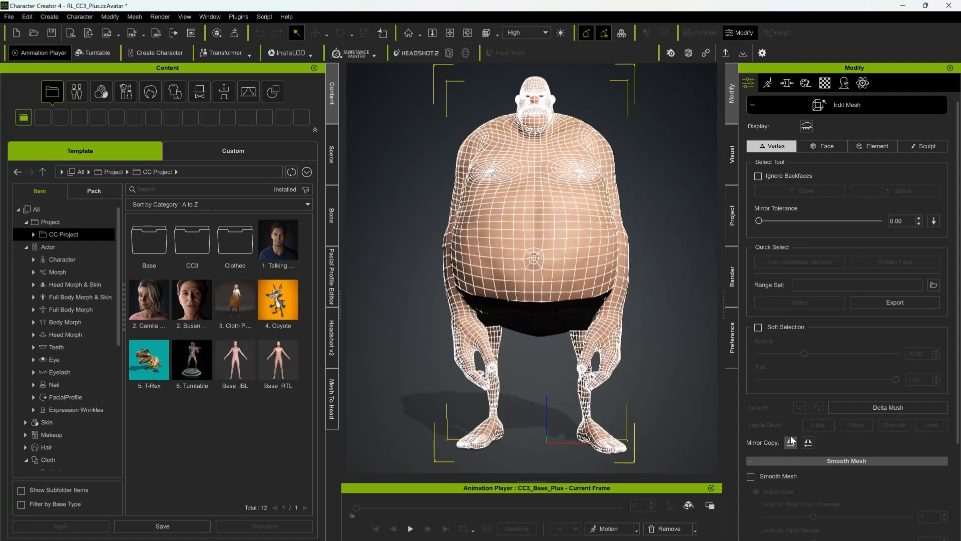
{"action": "right_click_drag", "start_coordinate": [534, 161], "coordinate": [543, 169]}
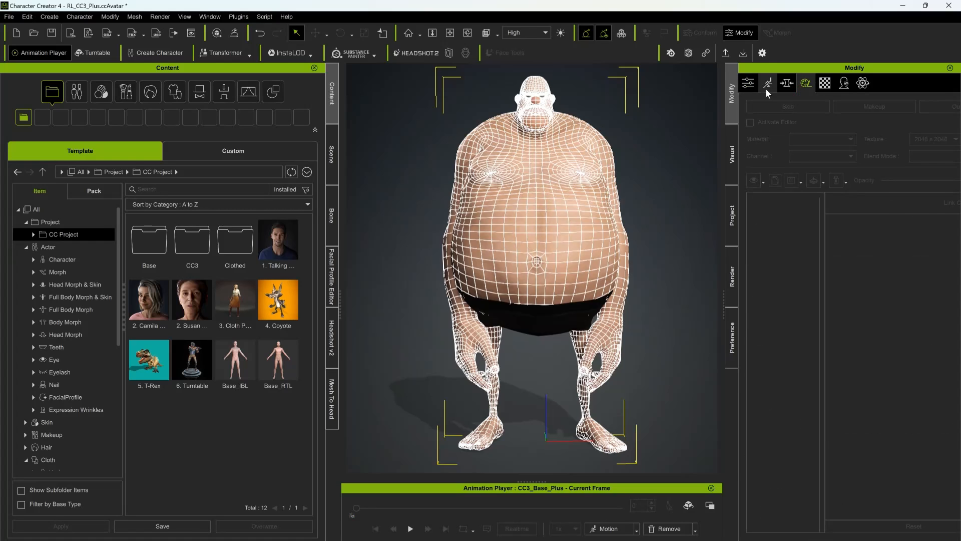
{"action": "right_click_drag", "start_coordinate": [591, 193], "coordinate": [593, 195]}
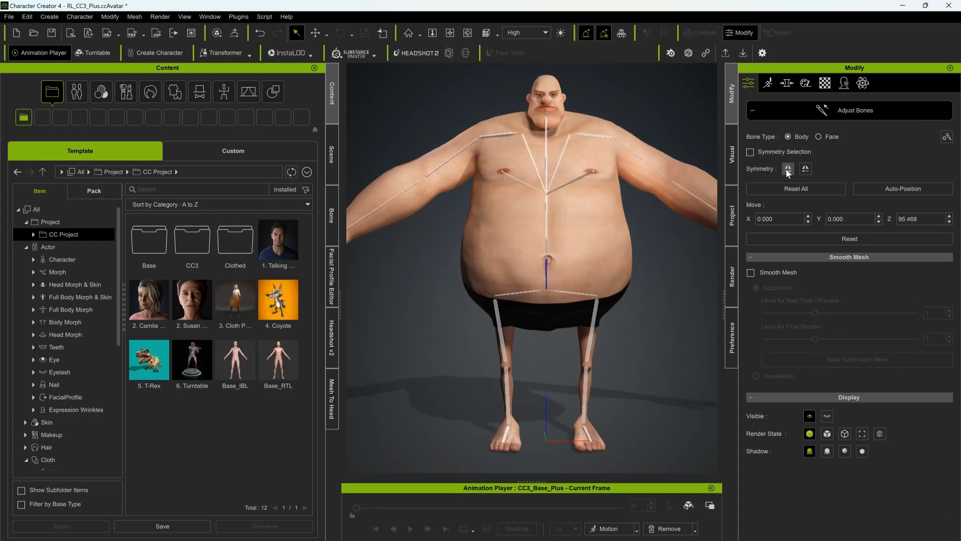
{"action": "left_click", "coordinate": [800, 113]}
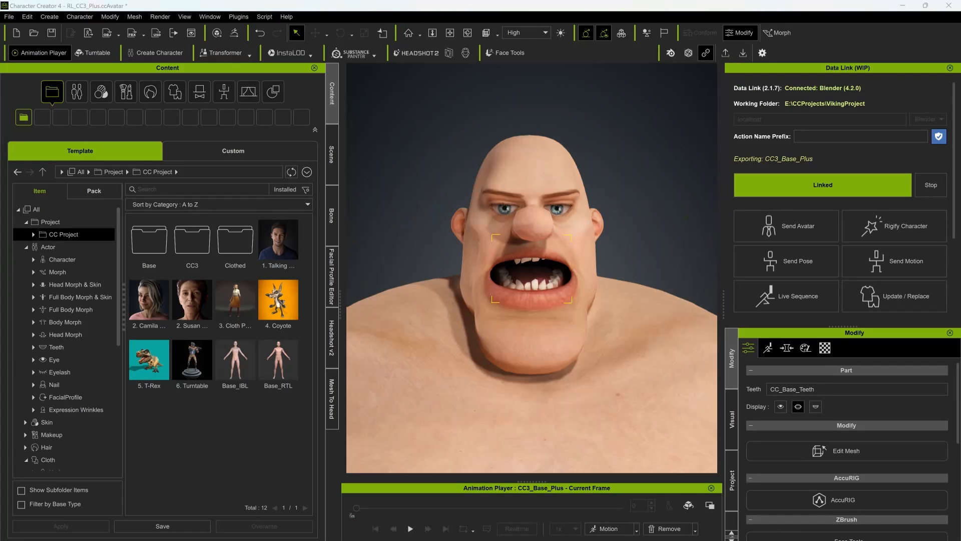
- Select the character, start Proportion editing with the Face bone type, and show the bone hierarchy
{"action": "left_click", "coordinate": [473, 181]}
{"action": "scroll", "coordinate": [812, 424], "scroll_direction": "down", "scroll_amount": 5}
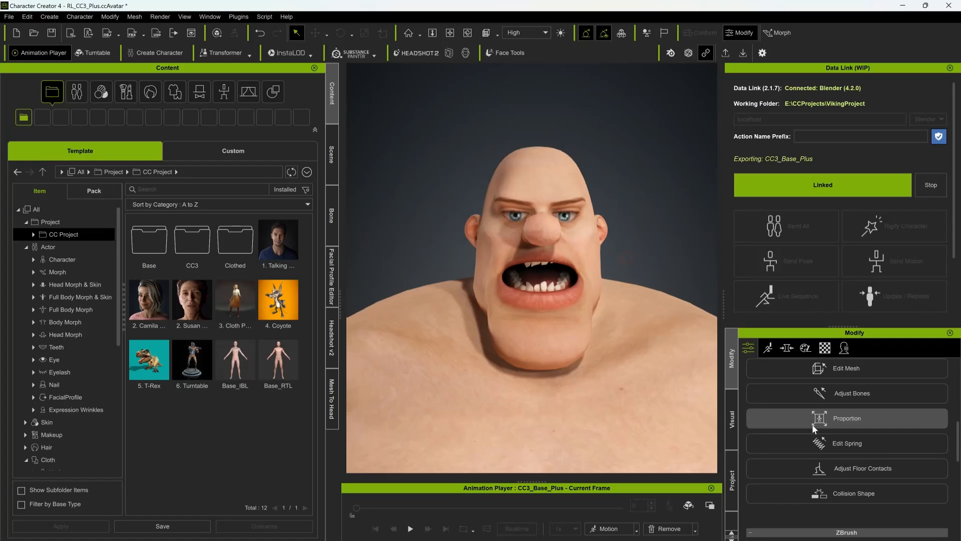
{"action": "left_click", "coordinate": [847, 417]}
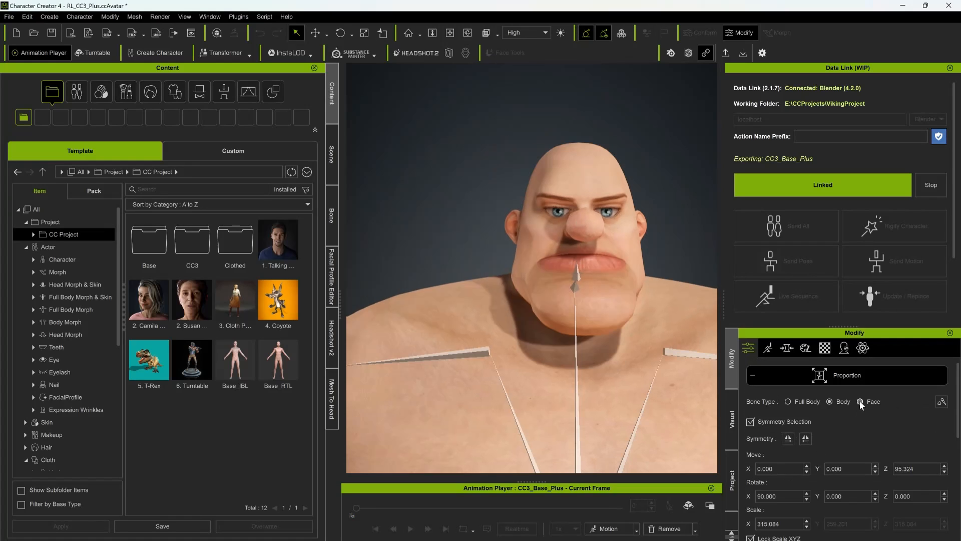
{"action": "left_click", "coordinate": [860, 401]}
{"action": "left_click", "coordinate": [331, 216]}
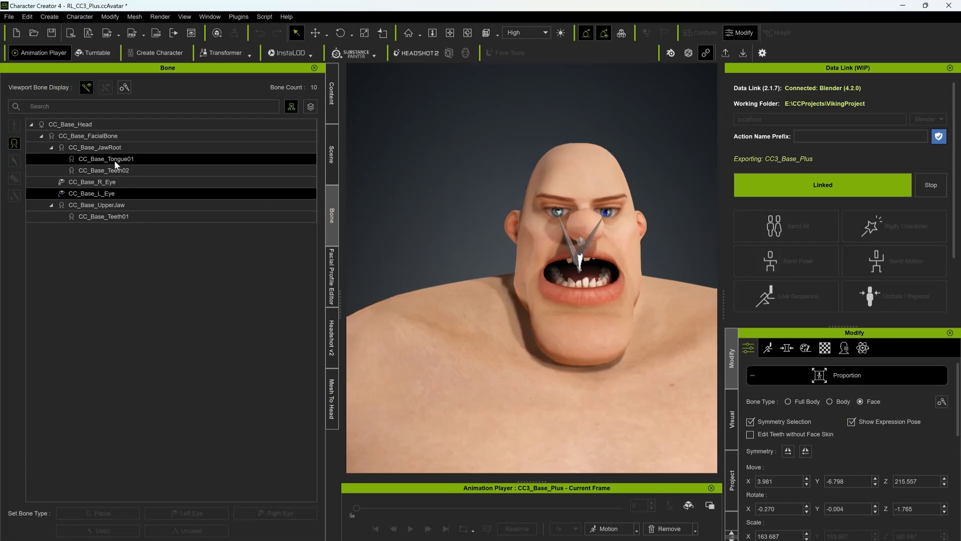
- Move the lower teeth bone CC_Base_Teeth02 to about Y -3.82, Z 206.5 and adjust its scale to fit the mouth
{"action": "left_click", "coordinate": [248, 148]}
{"action": "left_click", "coordinate": [168, 171]}
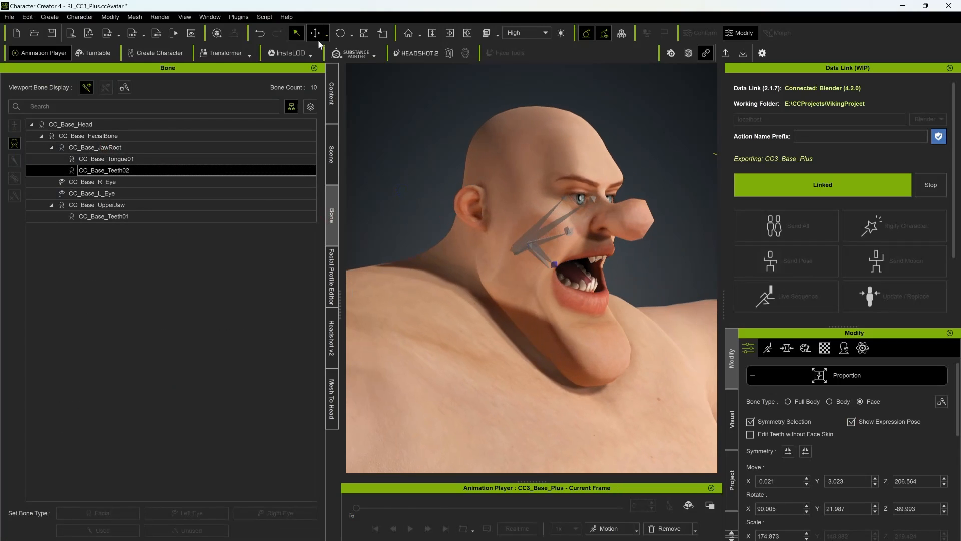
{"action": "left_click", "coordinate": [315, 32]}
{"action": "left_click_drag", "start_coordinate": [550, 252], "coordinate": [547, 249]}
{"action": "right_click_drag", "start_coordinate": [547, 248], "coordinate": [480, 245]}
{"action": "left_click", "coordinate": [365, 33]}
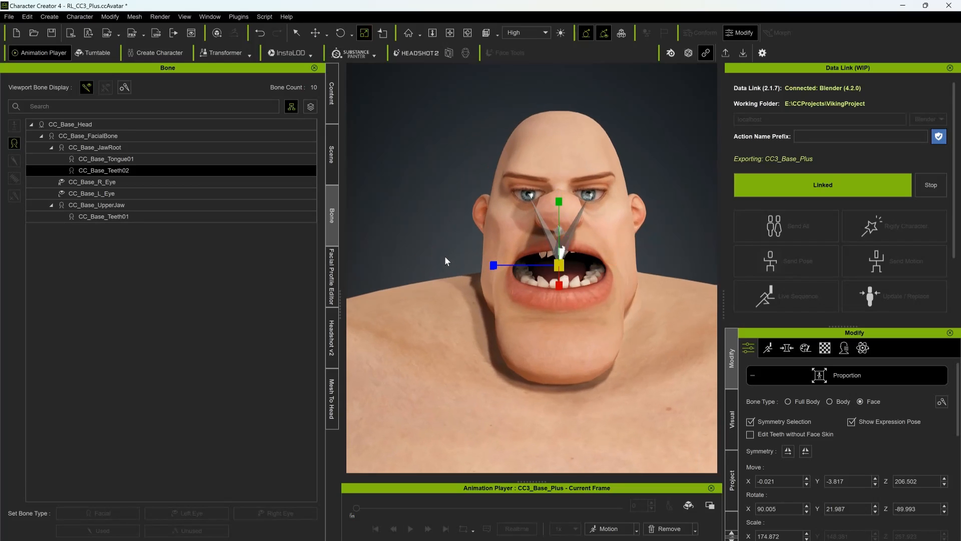
{"action": "right_click_drag", "start_coordinate": [544, 203], "coordinate": [733, 262]}
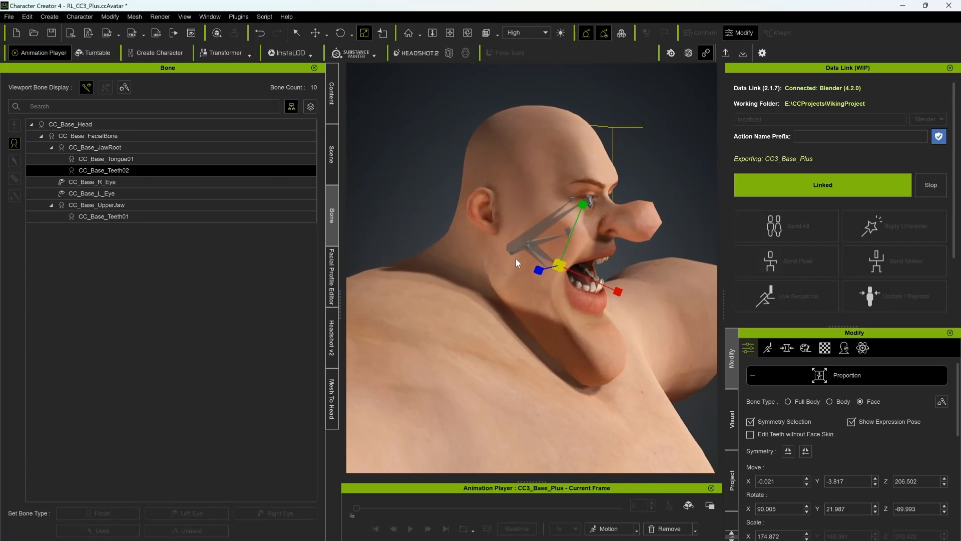
- Move the tongue bone CC_Base_Tongue01 to about Y -3.37, Z 205.8 inside the lower jaw
{"action": "left_click", "coordinate": [131, 158]}
{"action": "left_click", "coordinate": [315, 33]}
{"action": "scroll", "coordinate": [543, 260], "scroll_direction": "up", "scroll_amount": 2}
{"action": "left_click_drag", "start_coordinate": [532, 255], "coordinate": [339, 264]}
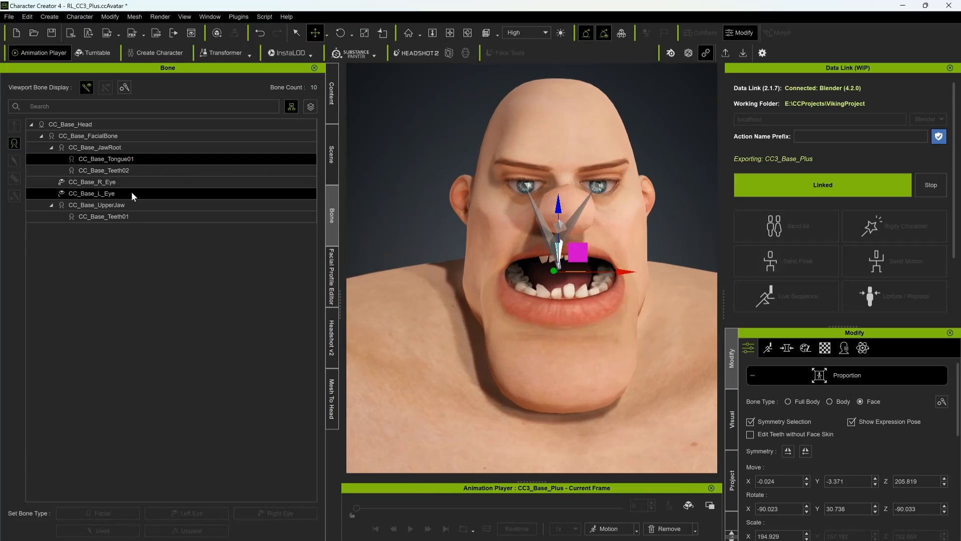
- Move the upper teeth bone CC_Base_Teeth01 to about Y -4.71, Z 211.1 and fit it inside the upper mouth
{"action": "left_click", "coordinate": [104, 216]}
{"action": "right_click_drag", "start_coordinate": [491, 215], "coordinate": [531, 200]}
{"action": "left_click_drag", "start_coordinate": [542, 203], "coordinate": [537, 205]}
{"action": "right_click_drag", "start_coordinate": [538, 204], "coordinate": [305, 201]}
{"action": "left_click", "coordinate": [363, 33]}
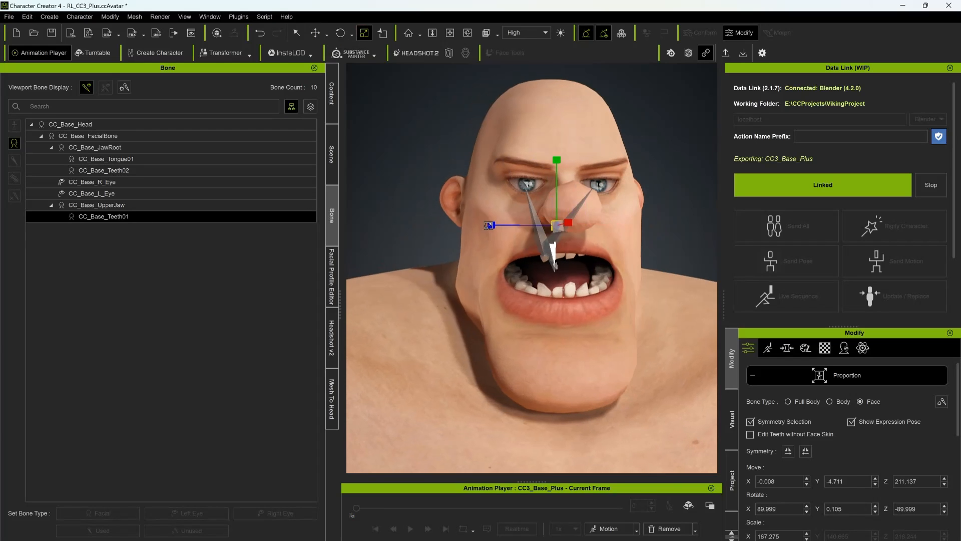
{"action": "right_click_drag", "start_coordinate": [540, 257], "coordinate": [635, 245]}
{"action": "left_click", "coordinate": [316, 33]}
{"action": "right_click_drag", "start_coordinate": [493, 215], "coordinate": [588, 225]}
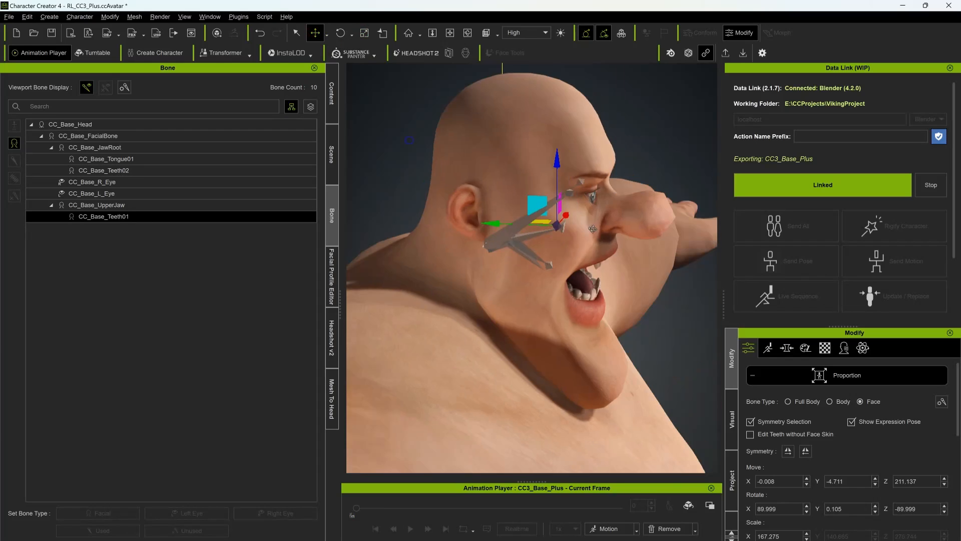
{"action": "left_click_drag", "start_coordinate": [541, 206], "coordinate": [541, 210]}
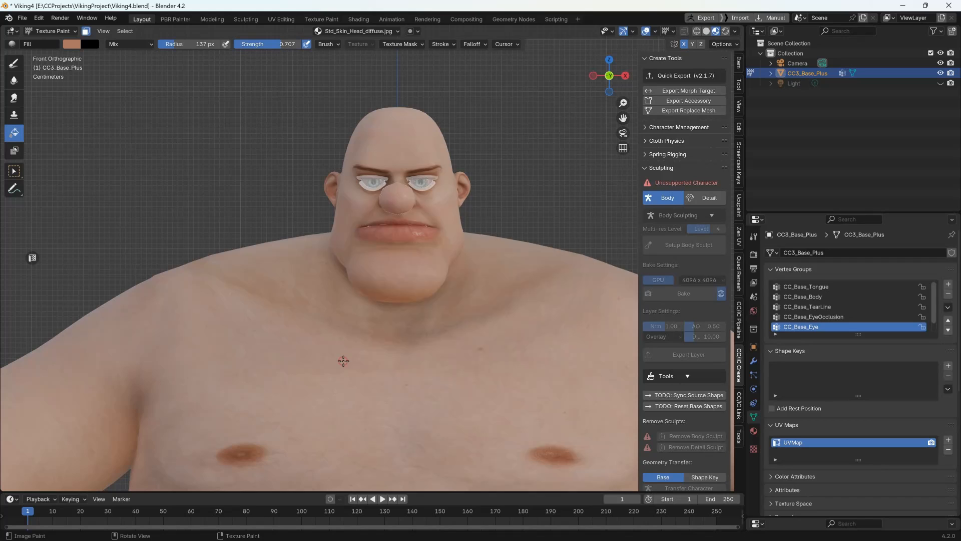
- Switch to Blender and, in Edit Mode, select the edge loop around the mouth, growing the selection over the lips
{"action": "scroll", "coordinate": [344, 361], "scroll_direction": "down", "scroll_amount": 4}
{"action": "scroll", "coordinate": [344, 361], "scroll_direction": "up", "scroll_amount": 3}
{"action": "middle_click_drag", "start_coordinate": [382, 343], "coordinate": [299, 347]}
{"action": "key", "text": "KP_1"}
{"action": "scroll", "coordinate": [299, 347], "scroll_direction": "down", "scroll_amount": 2}
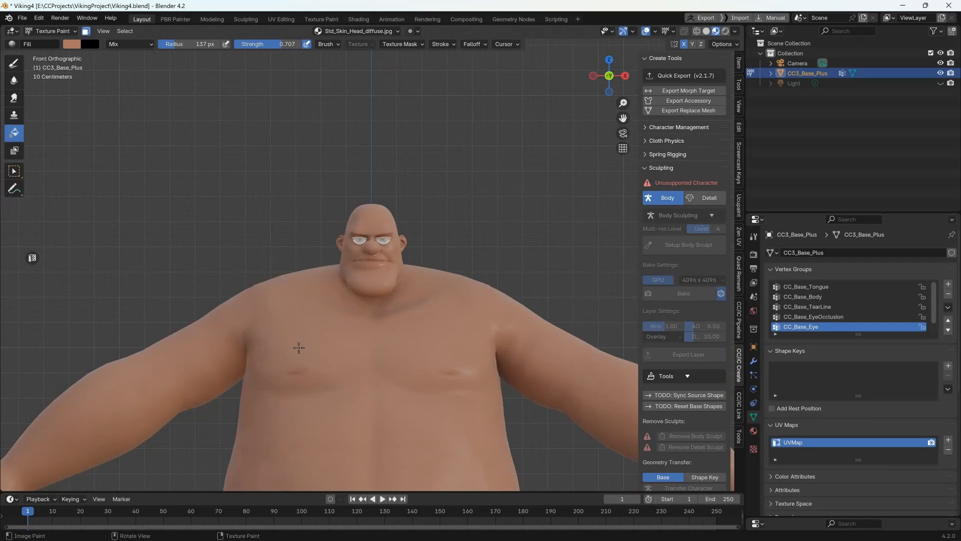
{"action": "scroll", "coordinate": [298, 348], "scroll_direction": "up", "scroll_amount": 8}
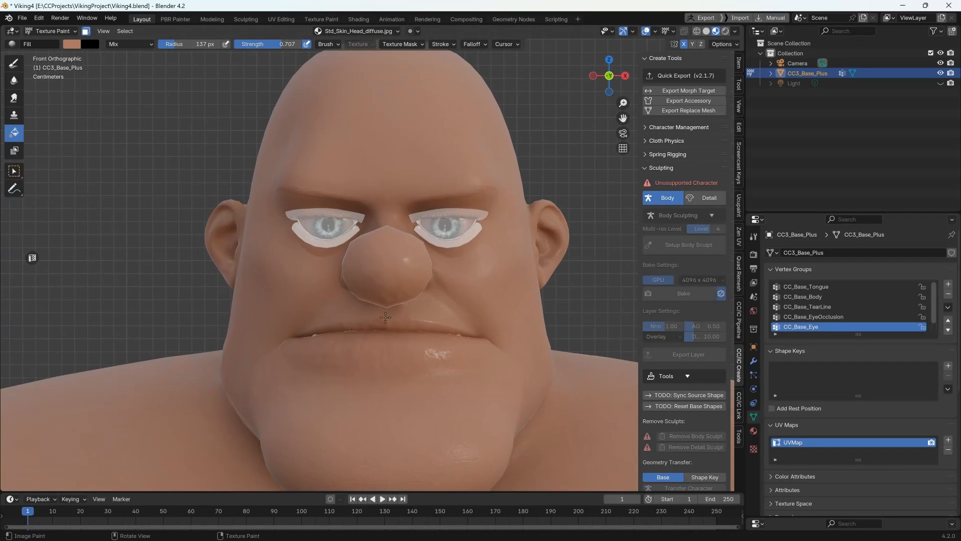
{"action": "key", "text": "Tab"}
{"action": "left_click", "coordinate": [378, 333]}
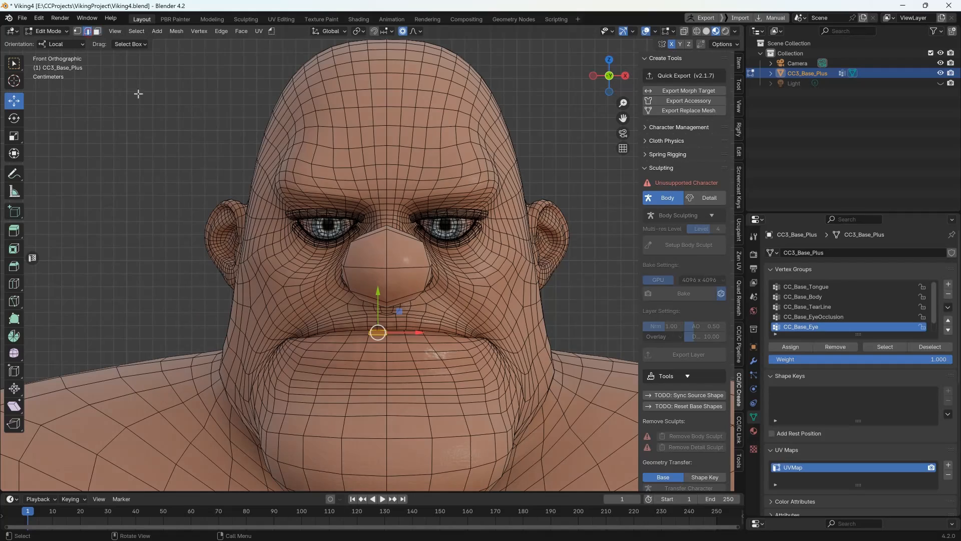
{"action": "left_click", "coordinate": [380, 334], "text": "alt"}
{"action": "left_click", "coordinate": [374, 332]}
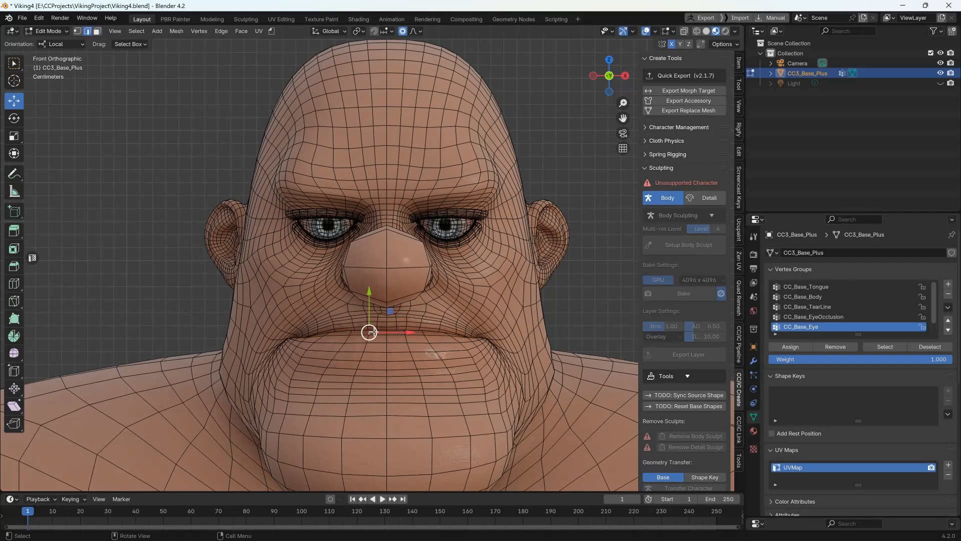
{"action": "middle_click_drag", "start_coordinate": [456, 338], "coordinate": [477, 369]}
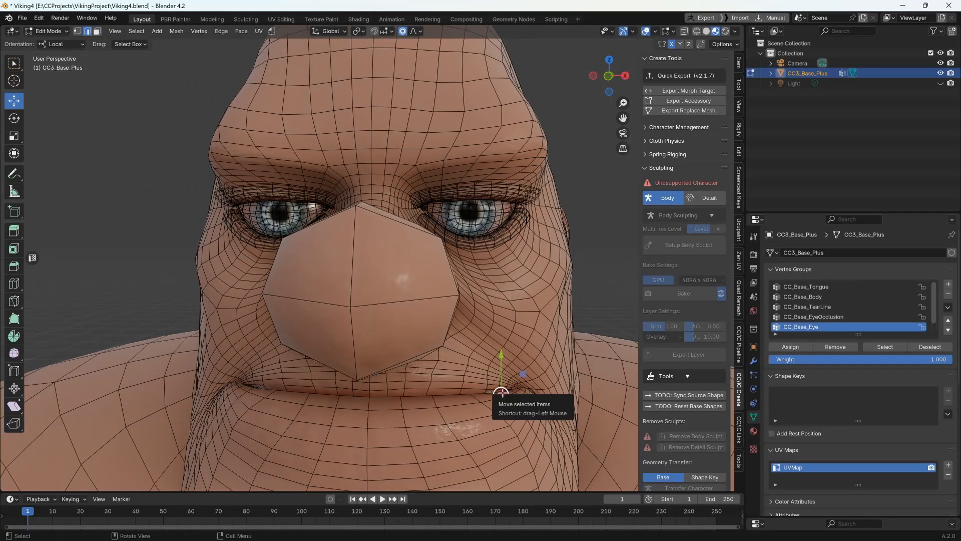
{"action": "left_click", "coordinate": [506, 392], "text": "alt"}
{"action": "key", "text": "ctrl+KP_Add"}
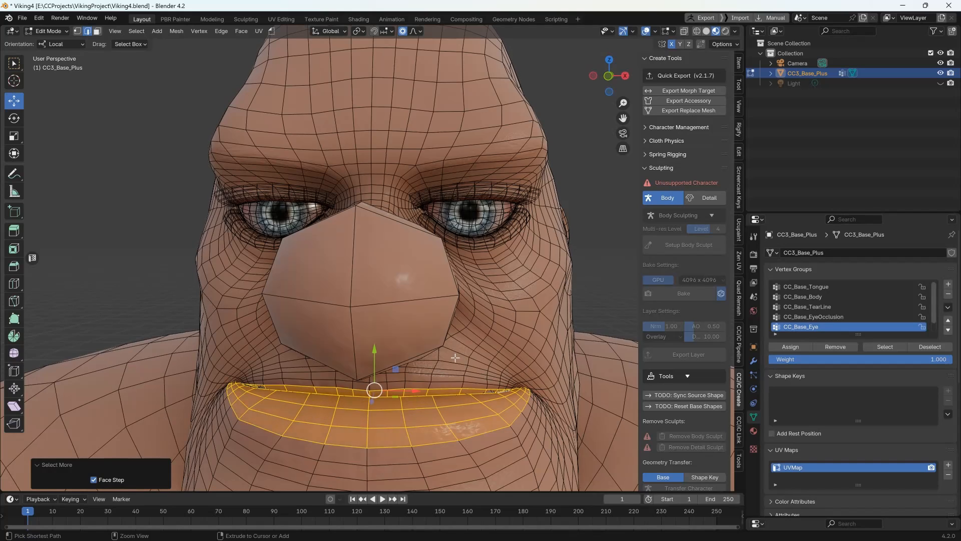
- Return to Texture Paint from the front and replace the Fill tool with the Draw brush, undoing a white test stroke on the lips
{"action": "key", "text": "KP_1"}
{"action": "scroll", "coordinate": [397, 385], "scroll_direction": "up", "scroll_amount": 2}
{"action": "key", "text": "Tab"}
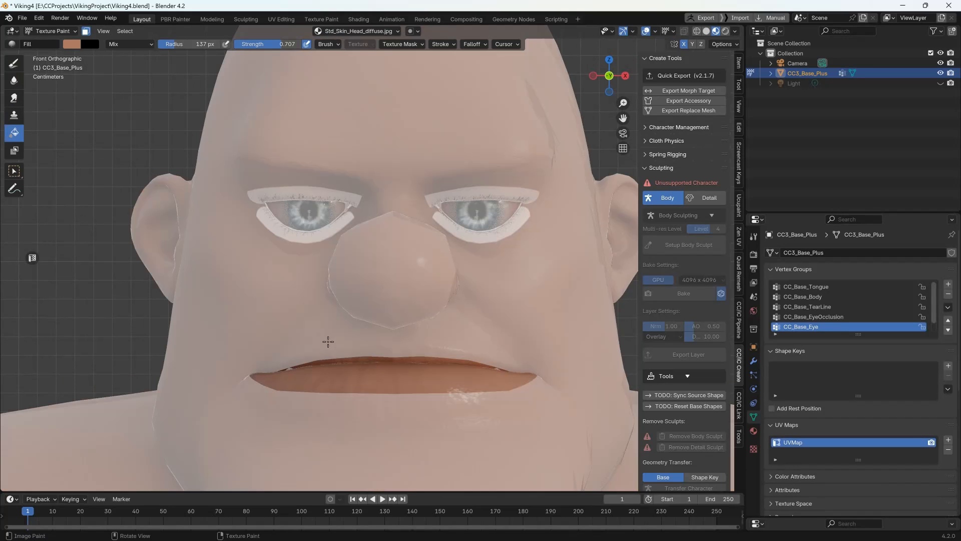
{"action": "left_click", "coordinate": [72, 45]}
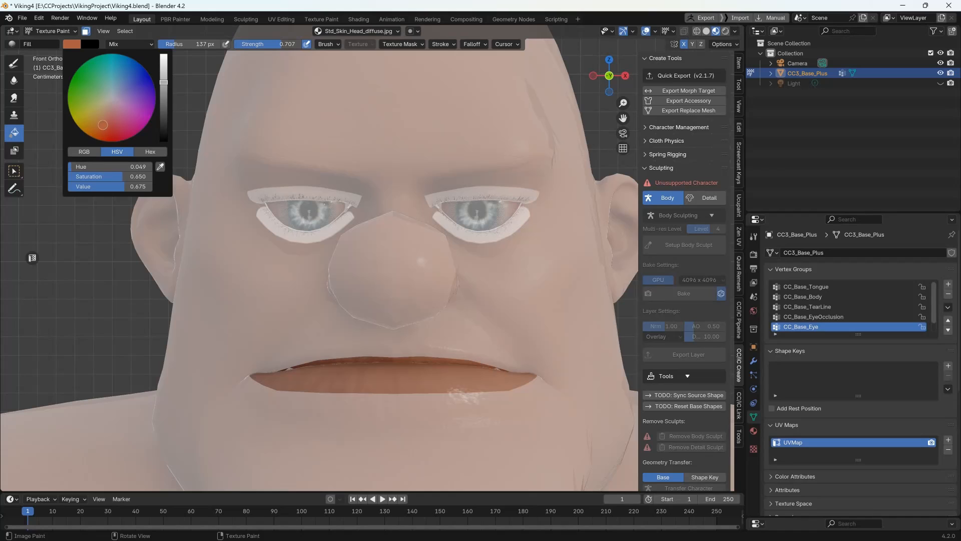
{"action": "left_click", "coordinate": [14, 63]}
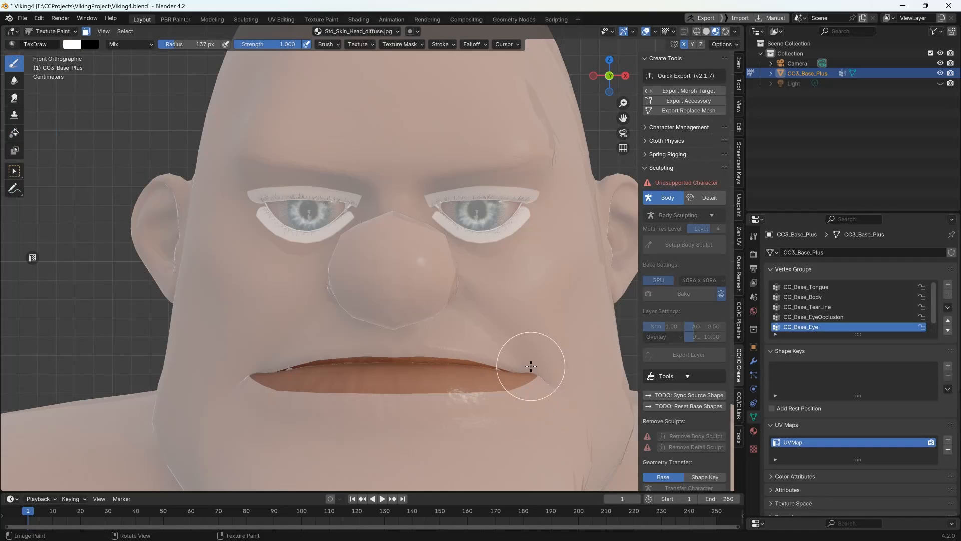
{"action": "left_click_drag", "start_coordinate": [530, 366], "coordinate": [449, 380]}
{"action": "key", "text": "ctrl+z"}
- Set the brush to a muted reddish brown at strength 0.333 and paint the selected lips on Std_Skin_Head_diffuse.jpg
{"action": "left_click", "coordinate": [69, 45]}
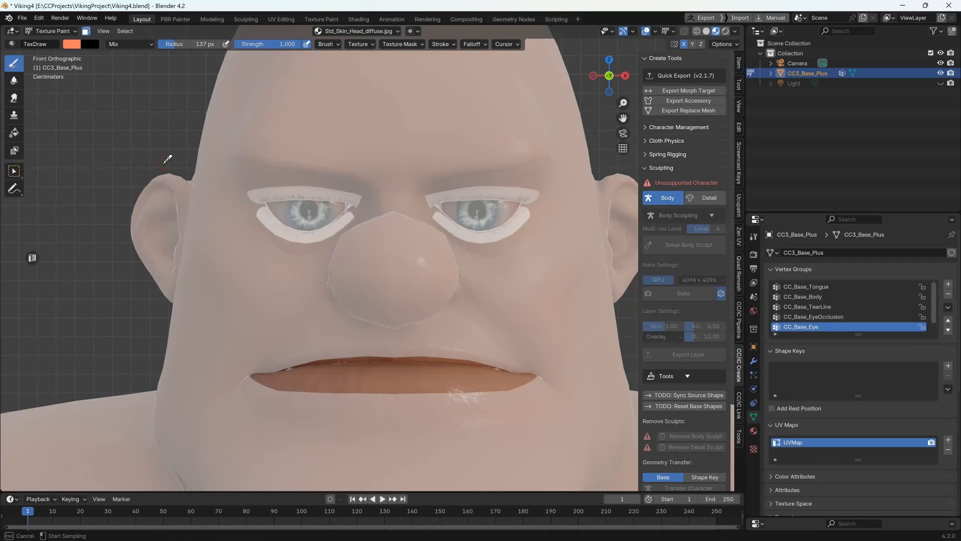
{"action": "key", "text": "s"}
{"action": "left_click", "coordinate": [72, 44]}
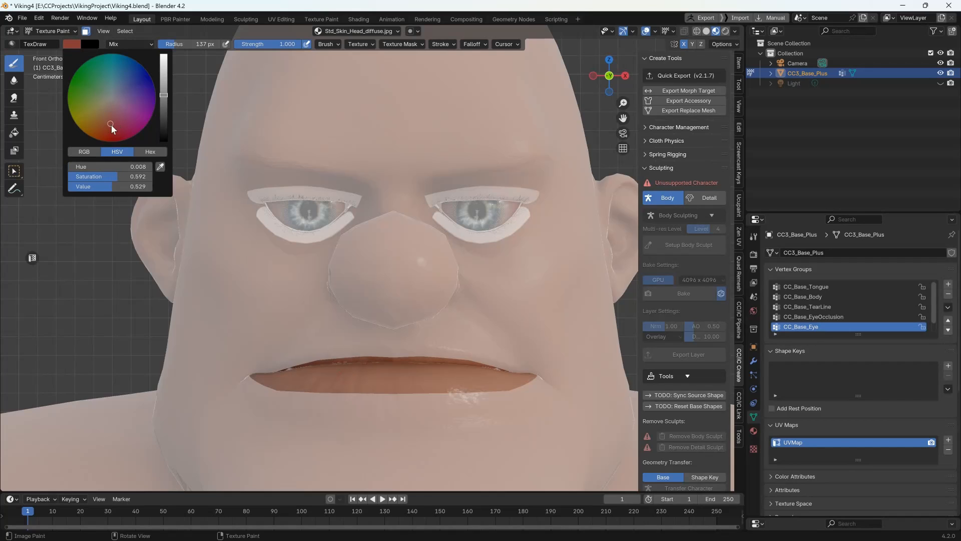
{"action": "scroll", "coordinate": [498, 369], "scroll_direction": "down", "scroll_amount": 5}
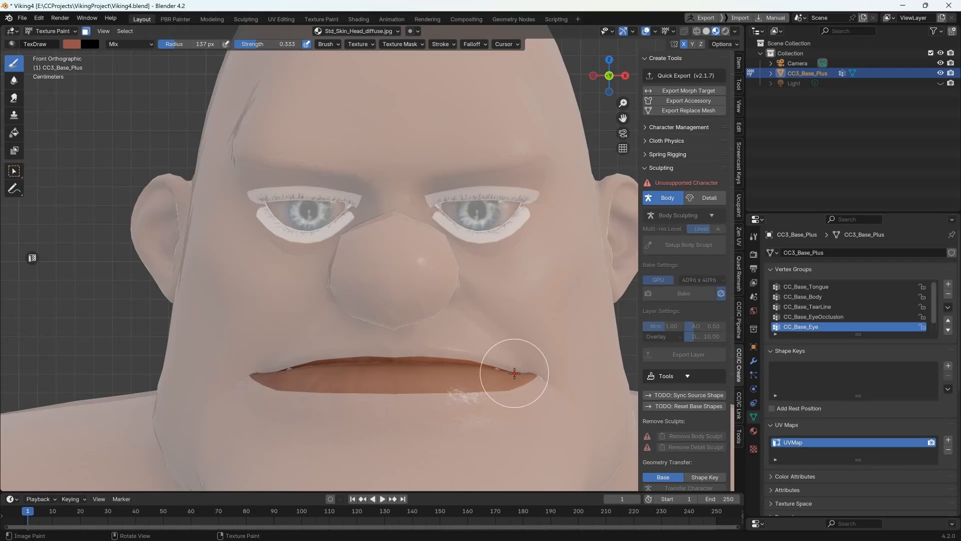
{"action": "scroll", "coordinate": [337, 350], "scroll_direction": "up", "scroll_amount": 2}
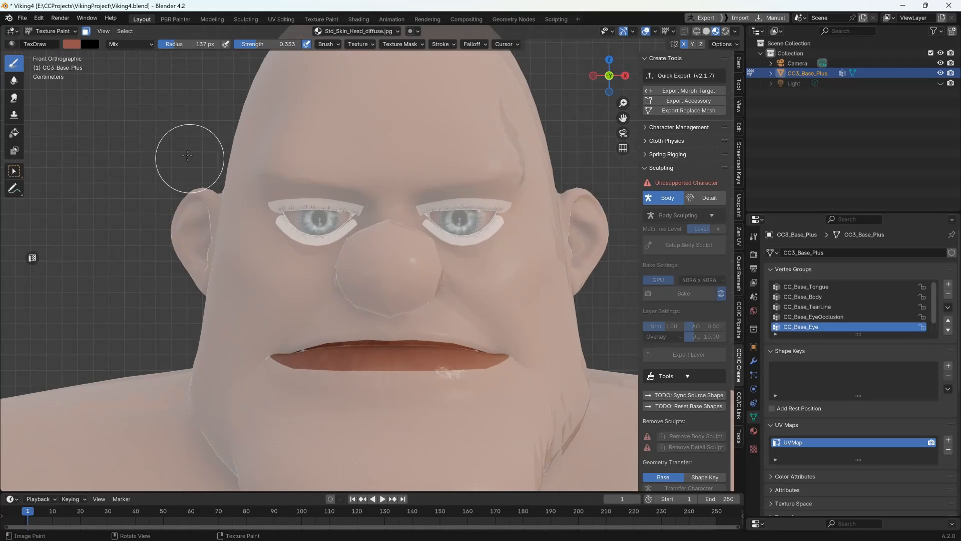
- Select all faces of the character and enter Edit Mode
{"action": "scroll", "coordinate": [330, 278], "scroll_direction": "down", "scroll_amount": 2}
{"action": "key", "text": "a"}
{"action": "scroll", "coordinate": [323, 272], "scroll_direction": "down", "scroll_amount": 8}
{"action": "scroll", "coordinate": [321, 269], "scroll_direction": "up", "scroll_amount": 8}
{"action": "middle_click_drag", "start_coordinate": [302, 237], "coordinate": [288, 182], "text": "shift"}
{"action": "key", "text": "Tab"}
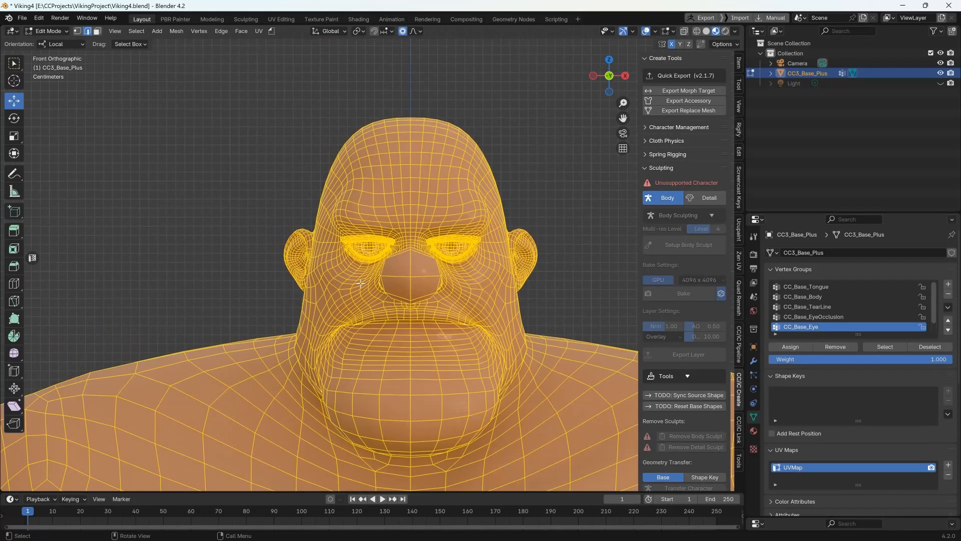
- Select only the linked skin islands of the head, torso, arms and legs, delimited by UVs, and go back to Texture Paint
{"action": "key", "text": "alt+a"}
{"action": "key", "text": "l"}
{"action": "scroll", "coordinate": [360, 281], "scroll_direction": "down", "scroll_amount": 4}
{"action": "key", "text": "l"}
{"action": "scroll", "coordinate": [350, 341], "scroll_direction": "down", "scroll_amount": 2}
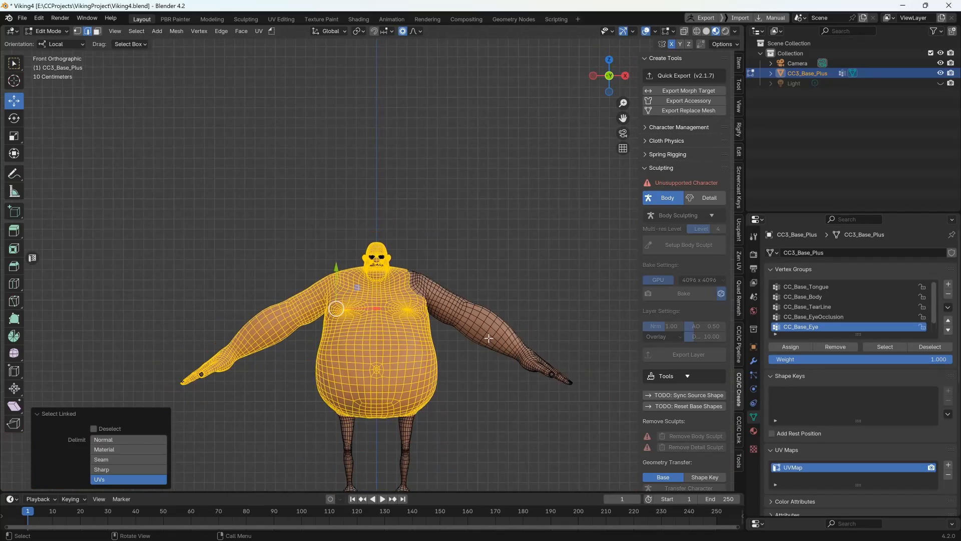
{"action": "key", "text": "l"}
{"action": "key", "text": "l"}
{"action": "key", "text": "l"}
{"action": "scroll", "coordinate": [367, 371], "scroll_direction": "up", "scroll_amount": 6}
{"action": "key", "text": "Tab"}
{"action": "scroll", "coordinate": [365, 300], "scroll_direction": "up", "scroll_amount": 6}
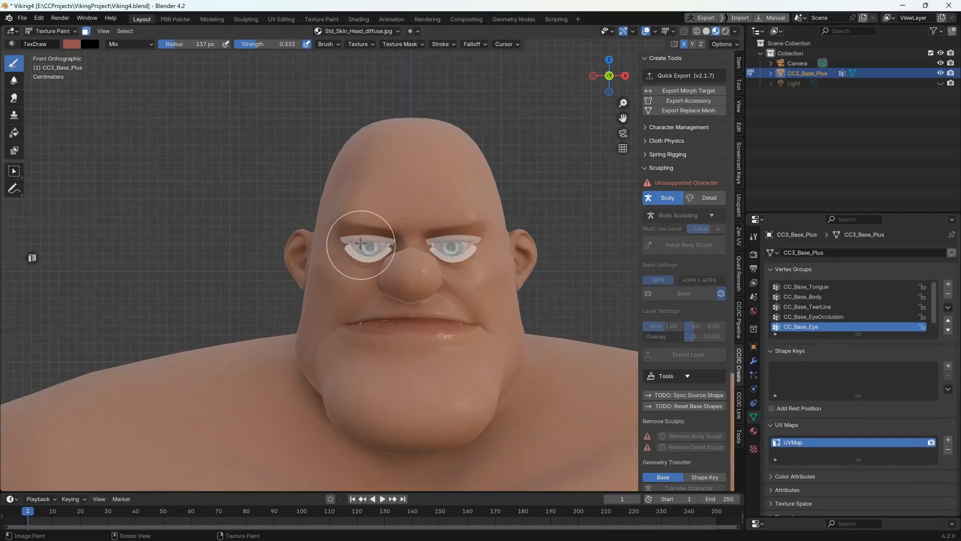
- Make Std_Skin_Head_normal.jpg of the Std_Skin_Head material the active paint texture and view it in the UV Editing workspace
{"action": "left_click", "coordinate": [346, 31]}
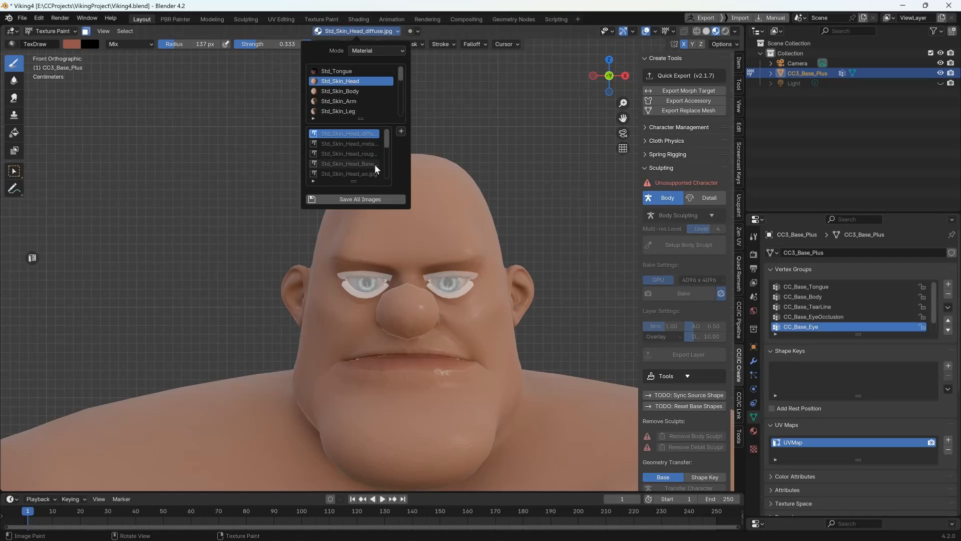
{"action": "scroll", "coordinate": [335, 173], "scroll_direction": "down", "scroll_amount": 5}
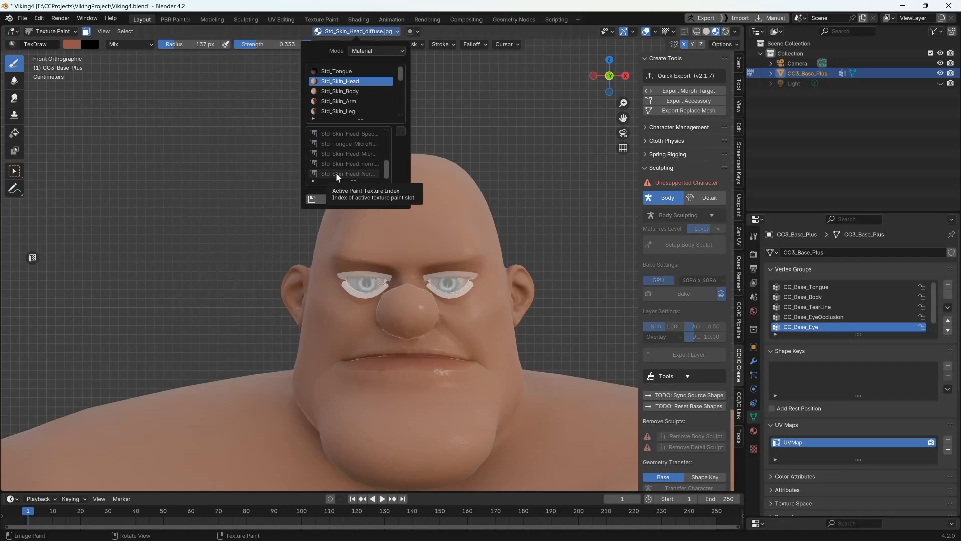
{"action": "left_click", "coordinate": [338, 164]}
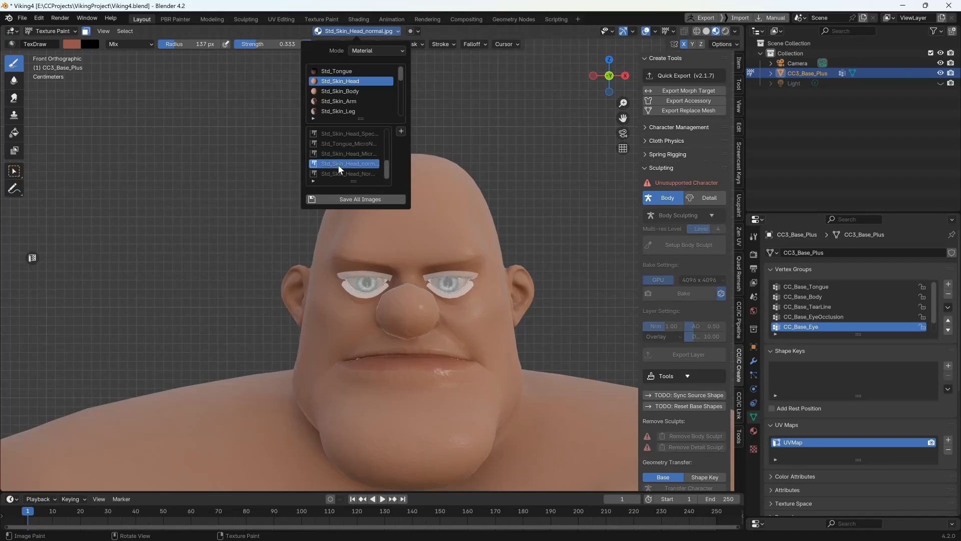
{"action": "left_click", "coordinate": [281, 19]}
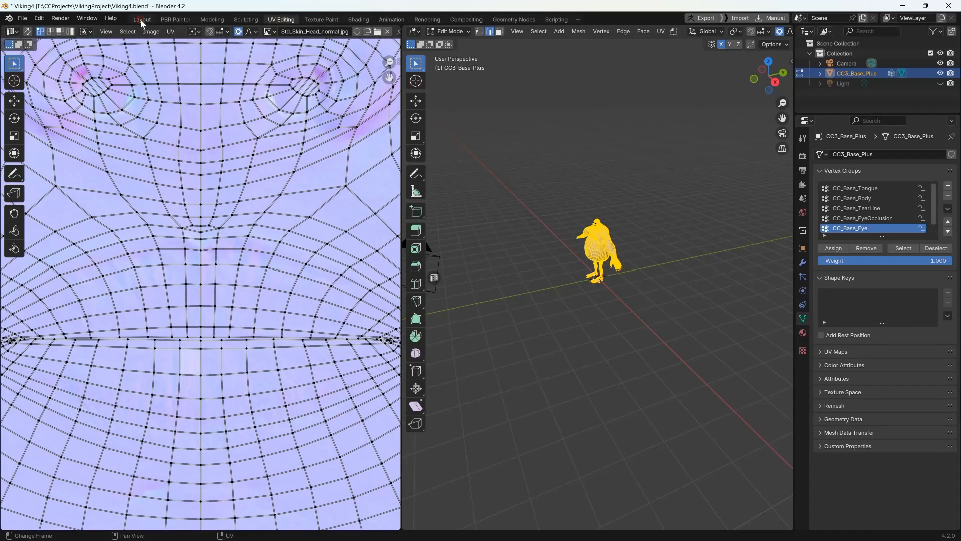
- Return to the Layout workspace in Texture Paint mode and make Std_Skin_Leg_normal.jpg the active paint texture
{"action": "left_click", "coordinate": [142, 19]}
{"action": "left_click", "coordinate": [50, 31]}
{"action": "left_click", "coordinate": [55, 87]}
{"action": "left_click", "coordinate": [50, 31]}
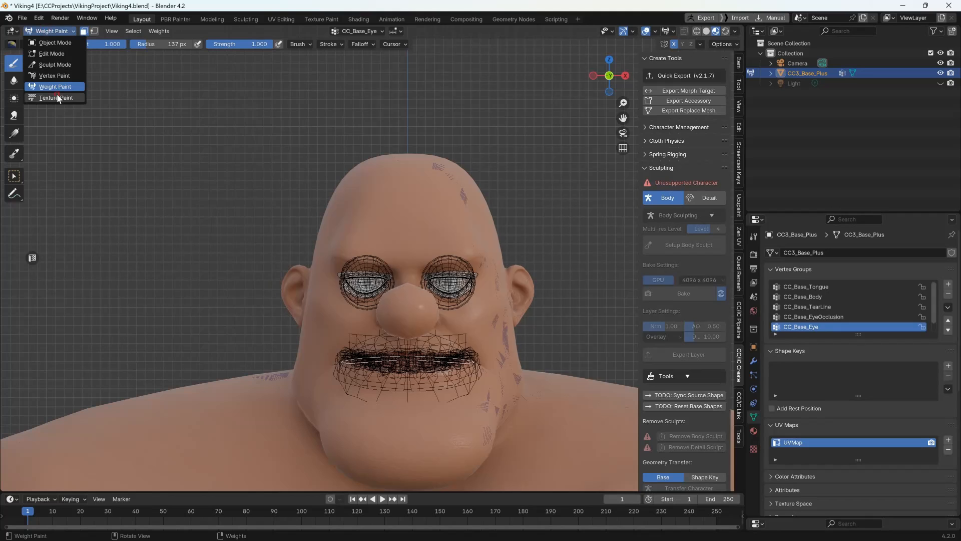
{"action": "left_click", "coordinate": [56, 97]}
{"action": "left_click", "coordinate": [337, 32]}
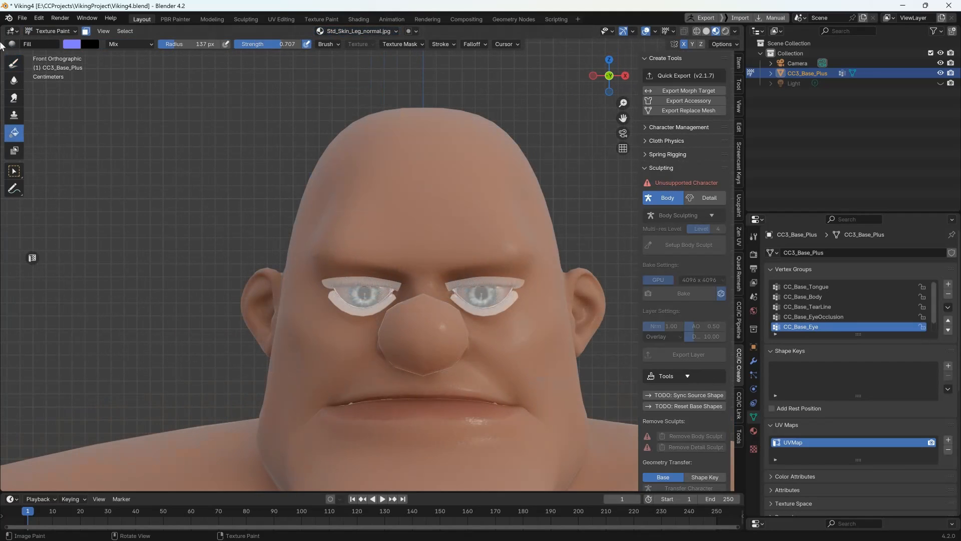
- Choose the Draw brush and hide all unselected faces so that only the skin remains for painting
{"action": "left_click", "coordinate": [14, 62]}
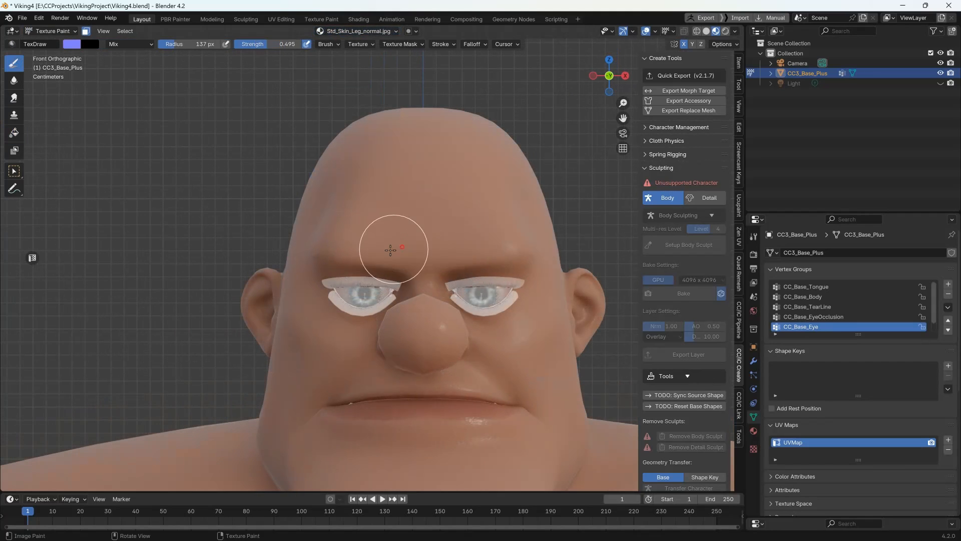
{"action": "scroll", "coordinate": [498, 225], "scroll_direction": "down", "scroll_amount": 2}
{"action": "scroll", "coordinate": [355, 230], "scroll_direction": "up", "scroll_amount": 4}
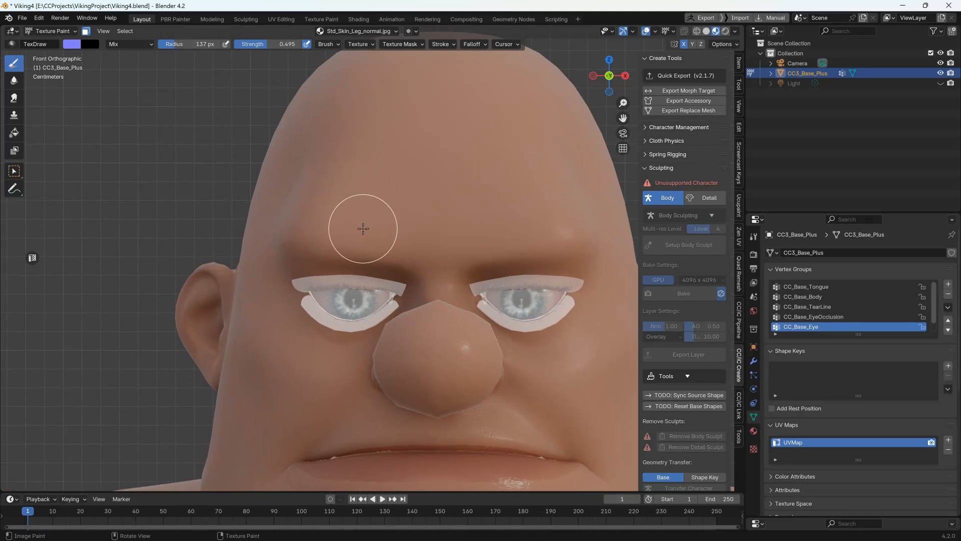
{"action": "key", "text": "shift+h"}
{"action": "scroll", "coordinate": [370, 268], "scroll_direction": "down", "scroll_amount": 2}
- Set the brush color to coral red and switch the skin materials' active paint textures to diffuse, including Std_Skin_Leg_diffuse.jpg
{"action": "left_click", "coordinate": [72, 44]}
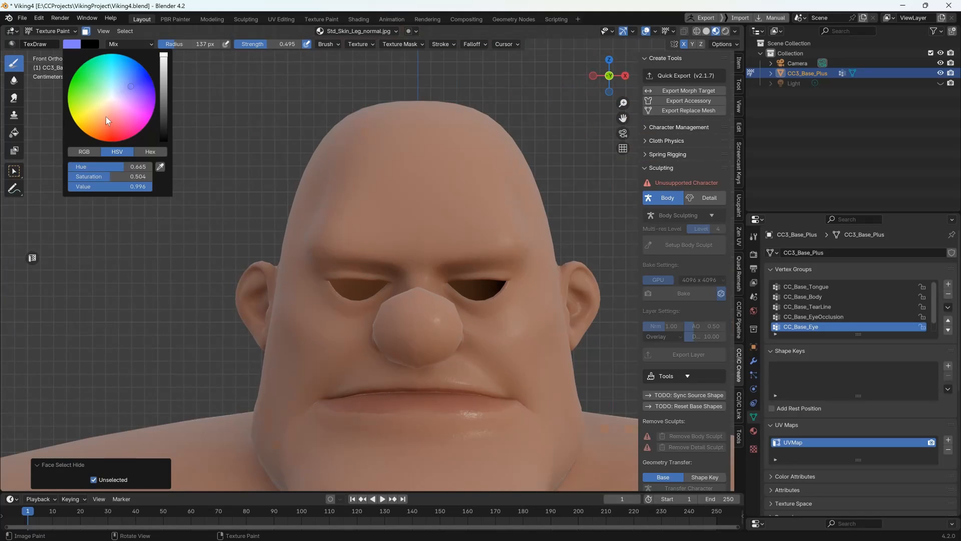
{"action": "middle_click_drag", "start_coordinate": [365, 215], "coordinate": [430, 300]}
{"action": "left_click", "coordinate": [453, 332], "text": "ctrl"}
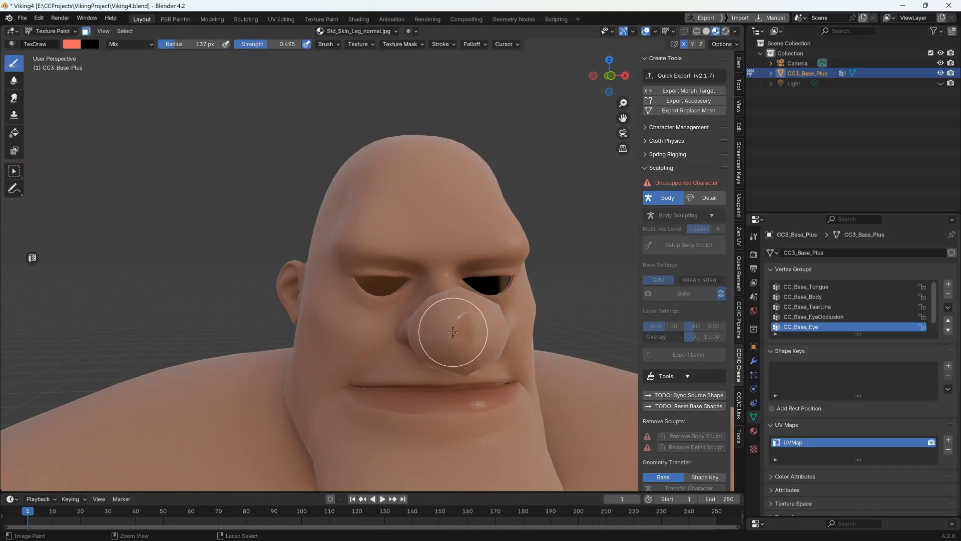
{"action": "left_click", "coordinate": [353, 31]}
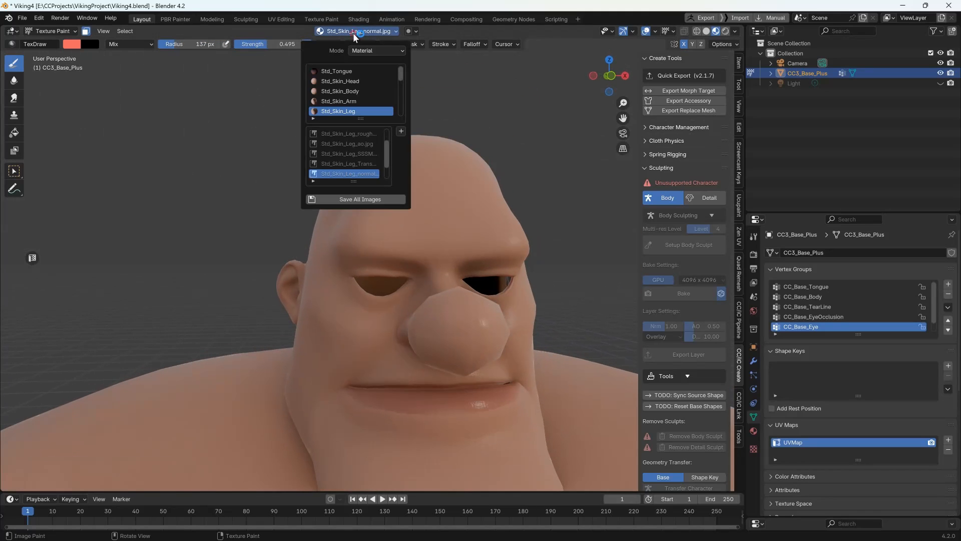
{"action": "left_click", "coordinate": [344, 103]}
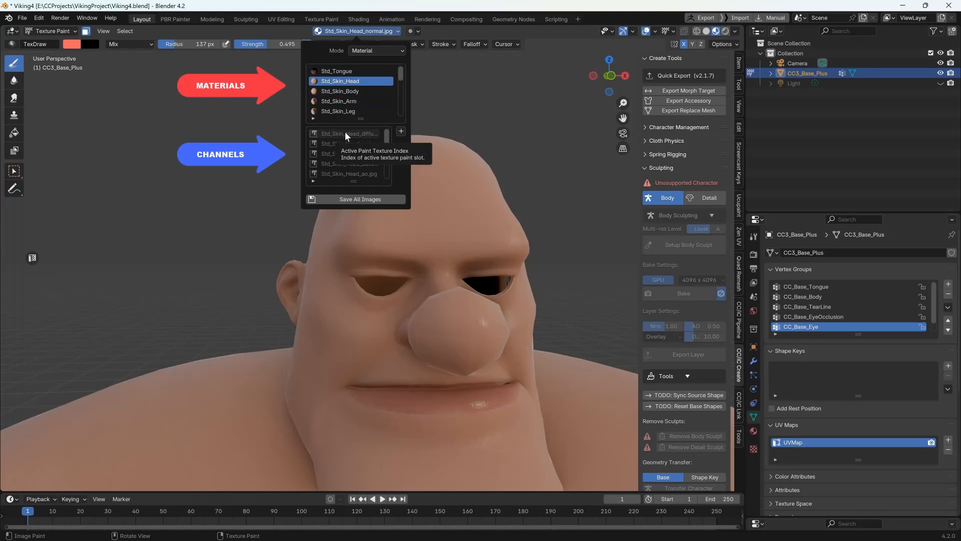
{"action": "left_click", "coordinate": [335, 101]}
- Lower the brush strength to 0.220, paint the whole nose coral red from the front and side, and set the radius to 152 px
{"action": "left_click", "coordinate": [468, 334]}
{"action": "mouse_move", "coordinate": [468, 335]}
{"action": "middle_mouse_down"}
{"action": "mouse_move", "coordinate": [489, 354]}
{"action": "mouse_move", "coordinate": [515, 349]}
{"action": "middle_mouse_up"}
{"action": "left_click_drag", "start_coordinate": [270, 44], "coordinate": [251, 44]}
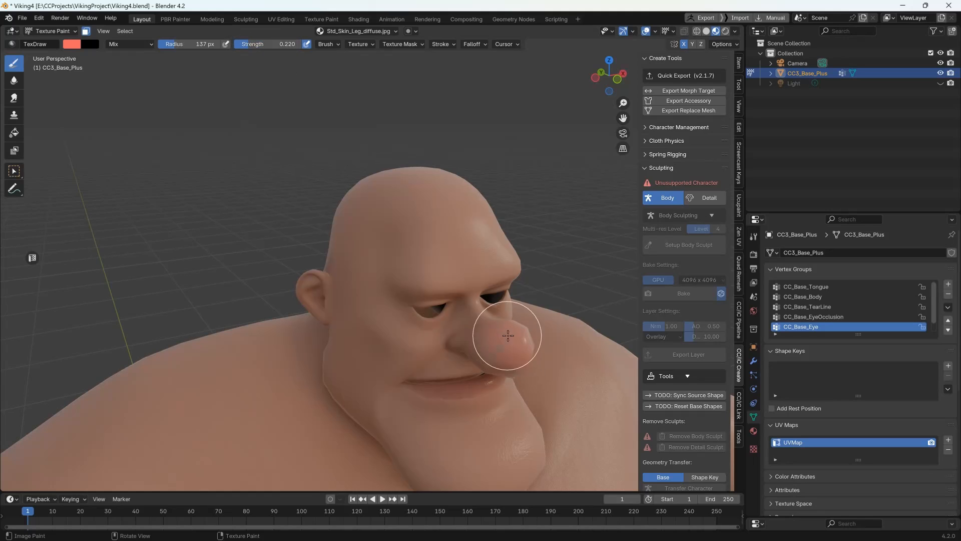
{"action": "mouse_move", "coordinate": [487, 349]}
{"action": "middle_mouse_down"}
{"action": "mouse_move", "coordinate": [418, 278]}
{"action": "mouse_move", "coordinate": [429, 240]}
{"action": "middle_mouse_up"}
{"action": "scroll", "coordinate": [429, 240], "scroll_direction": "up", "scroll_amount": 2}
{"action": "left_click_drag", "start_coordinate": [429, 240], "coordinate": [408, 253]}
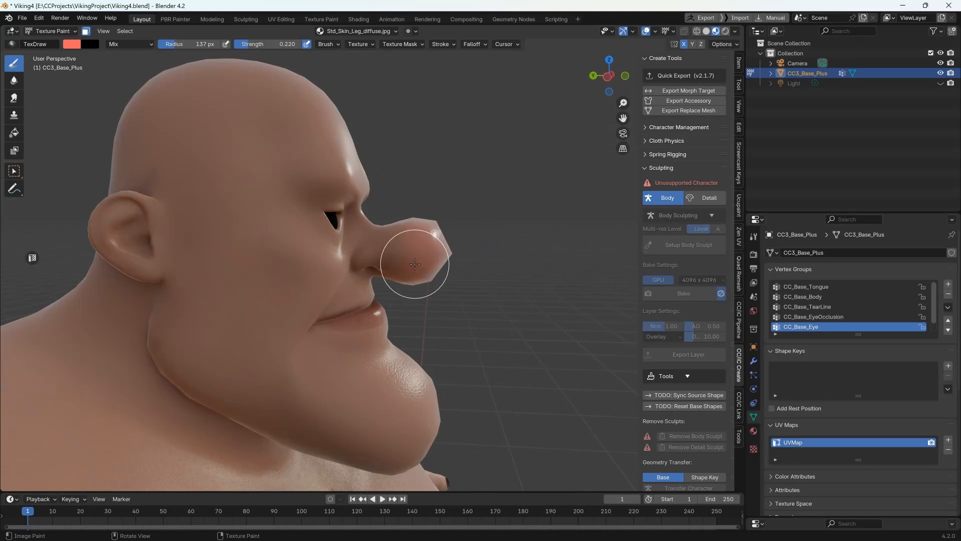
{"action": "mouse_move", "coordinate": [407, 254]}
{"action": "middle_mouse_down"}
{"action": "mouse_move", "coordinate": [307, 260]}
{"action": "mouse_move", "coordinate": [360, 254]}
{"action": "mouse_move", "coordinate": [321, 278]}
{"action": "middle_mouse_up"}
{"action": "middle_click_drag", "start_coordinate": [328, 270], "coordinate": [291, 249]}
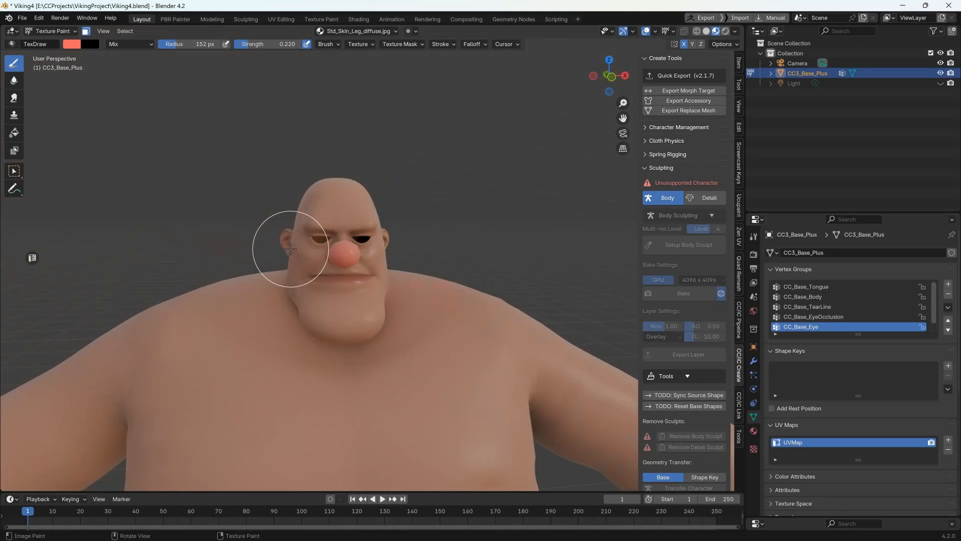
{"action": "scroll", "coordinate": [291, 248], "scroll_direction": "up", "scroll_amount": 2}
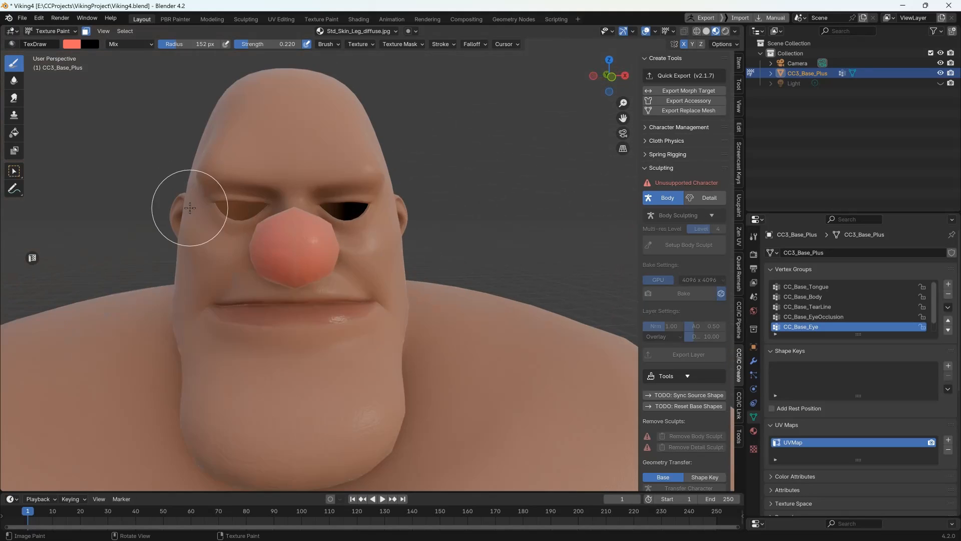
- Set the brush color to orange-brown for shading the character's right arm and hand
{"action": "middle_click_drag", "start_coordinate": [189, 207], "coordinate": [261, 165]}
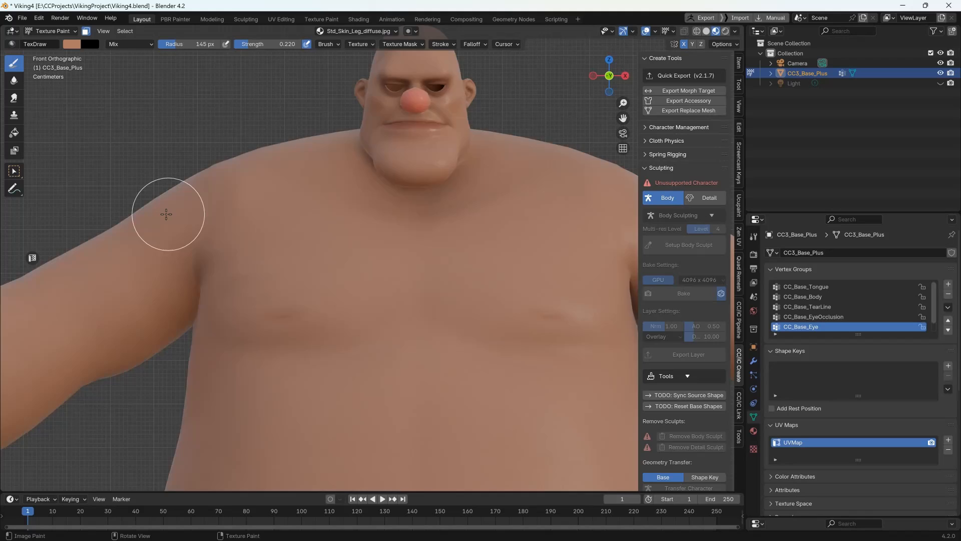
{"action": "middle_click_drag", "start_coordinate": [166, 214], "coordinate": [454, 102]}
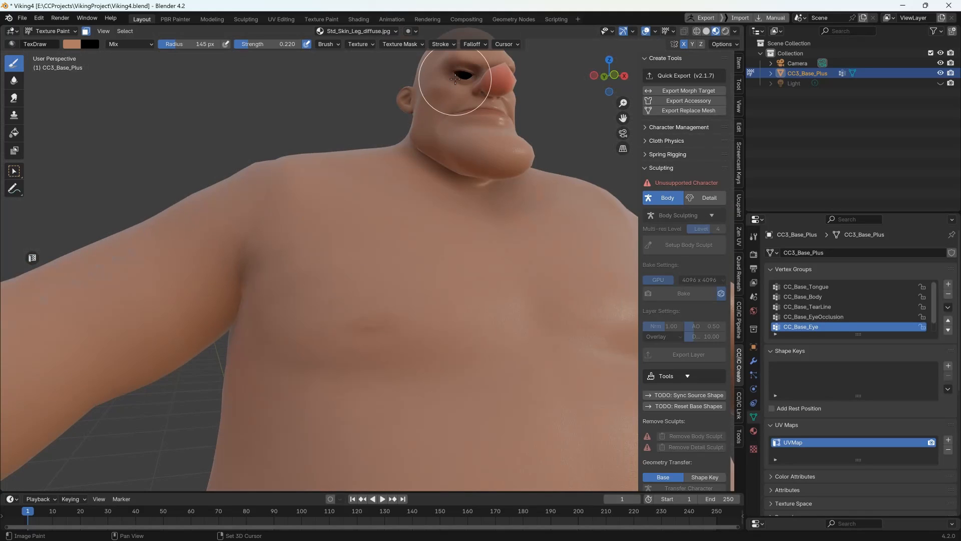
{"action": "key", "text": "KP_1"}
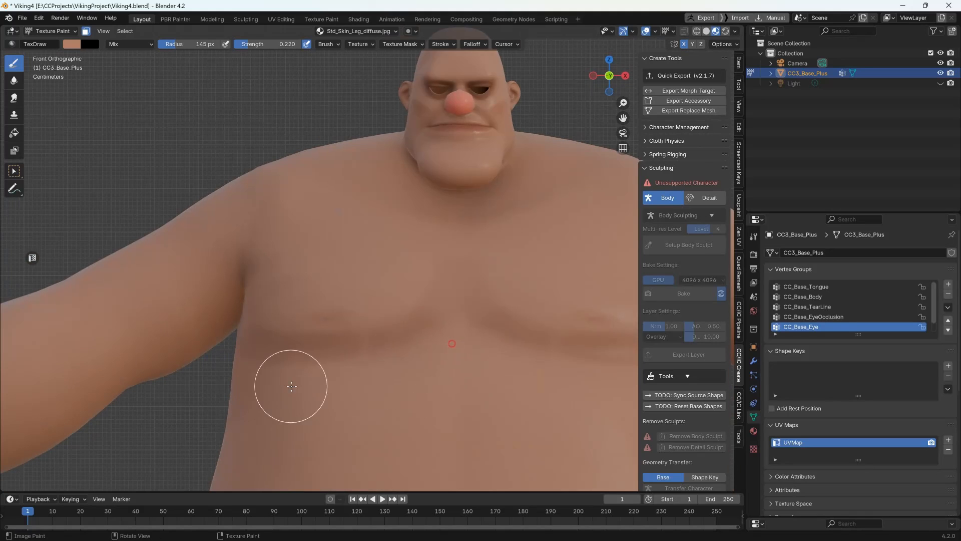
{"action": "middle_click_drag", "start_coordinate": [291, 386], "coordinate": [407, 382]}
{"action": "key", "text": "KP_1"}
{"action": "scroll", "coordinate": [242, 369], "scroll_direction": "down", "scroll_amount": 10}
{"action": "scroll", "coordinate": [243, 369], "scroll_direction": "up", "scroll_amount": 8}
{"action": "middle_click_drag", "start_coordinate": [242, 369], "coordinate": [550, 388], "text": "shift"}
{"action": "middle_click_drag", "start_coordinate": [260, 300], "coordinate": [345, 331]}
{"action": "middle_click_drag", "start_coordinate": [225, 300], "coordinate": [341, 315], "text": "shift"}
{"action": "mouse_move", "coordinate": [300, 325]}
{"action": "middle_mouse_down"}
{"action": "mouse_move", "coordinate": [336, 318]}
{"action": "mouse_move", "coordinate": [484, 167]}
{"action": "mouse_move", "coordinate": [493, 192]}
{"action": "mouse_move", "coordinate": [450, 240]}
{"action": "middle_mouse_up"}
{"action": "left_click", "coordinate": [71, 45]}
{"action": "left_click_drag", "start_coordinate": [102, 177], "coordinate": [113, 176]}
{"action": "mouse_move", "coordinate": [501, 135]}
{"action": "middle_mouse_down"}
{"action": "mouse_move", "coordinate": [552, 151]}
{"action": "mouse_move", "coordinate": [375, 215]}
{"action": "mouse_move", "coordinate": [306, 186]}
{"action": "middle_mouse_up"}
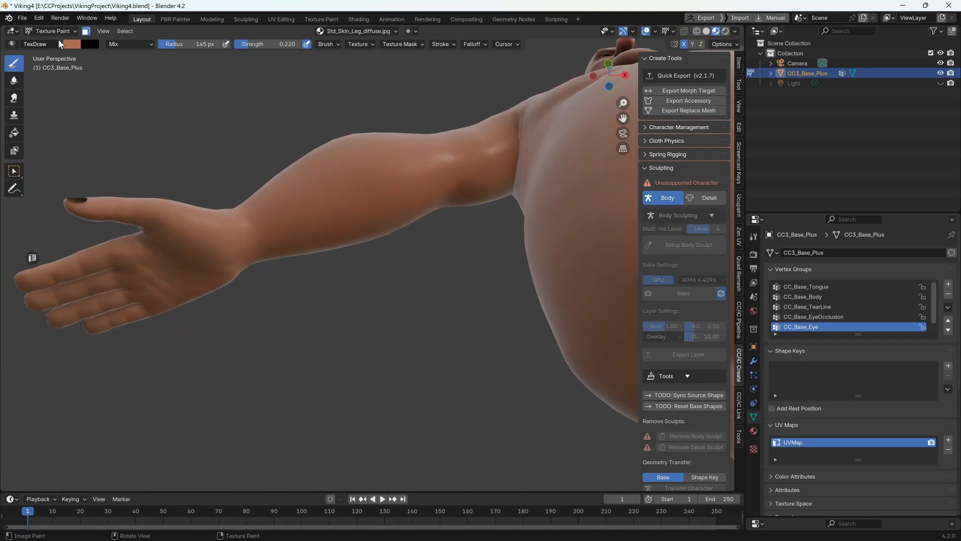
- Darken the brush color to dark brown and paint a stroke along the right arm
{"action": "left_click", "coordinate": [71, 44]}
{"action": "left_click_drag", "start_coordinate": [122, 186], "coordinate": [103, 186]}
{"action": "mouse_move", "coordinate": [486, 173]}
{"action": "left_mouse_down"}
{"action": "mouse_move", "coordinate": [359, 161]}
{"action": "mouse_move", "coordinate": [413, 186]}
{"action": "left_mouse_up"}
- Try the Soften brush on the arm, return to Draw at 268 px radius, and blend the arm with light skin-tone strokes
{"action": "left_click", "coordinate": [13, 98]}
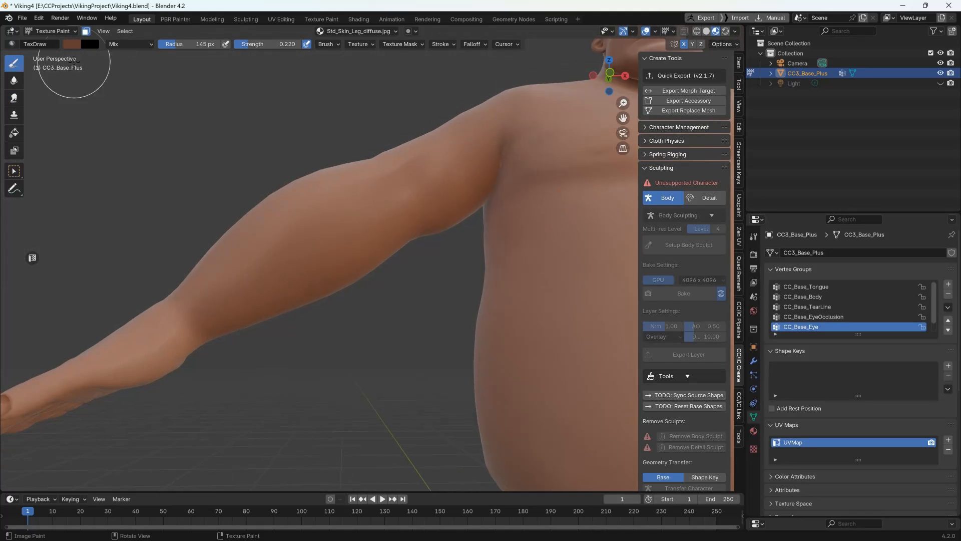
{"action": "left_click", "coordinate": [14, 80]}
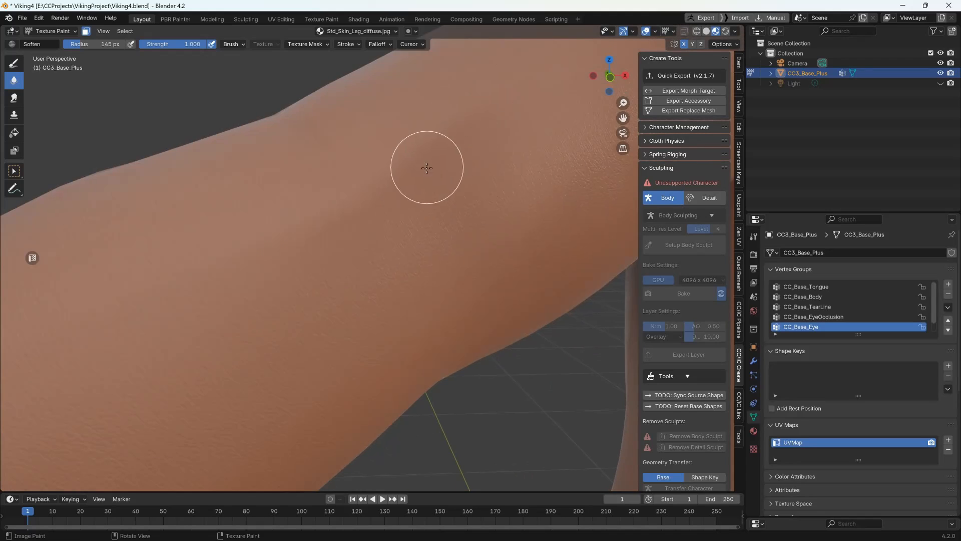
{"action": "key", "text": "shift+space"}
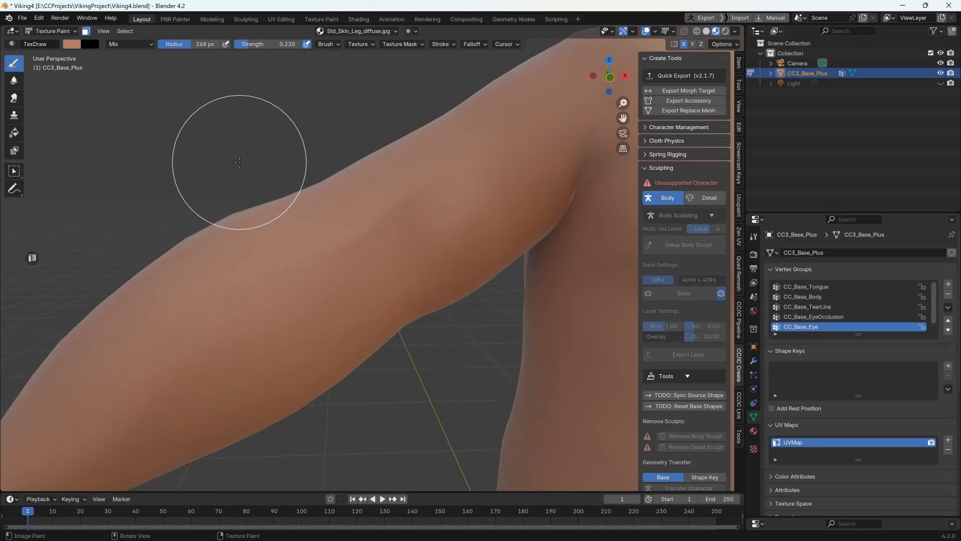
{"action": "mouse_move", "coordinate": [500, 138]}
{"action": "left_mouse_down"}
{"action": "mouse_move", "coordinate": [410, 204]}
{"action": "mouse_move", "coordinate": [404, 178]}
{"action": "mouse_move", "coordinate": [363, 201]}
{"action": "left_mouse_up"}
{"action": "left_click_drag", "start_coordinate": [261, 279], "coordinate": [164, 353]}
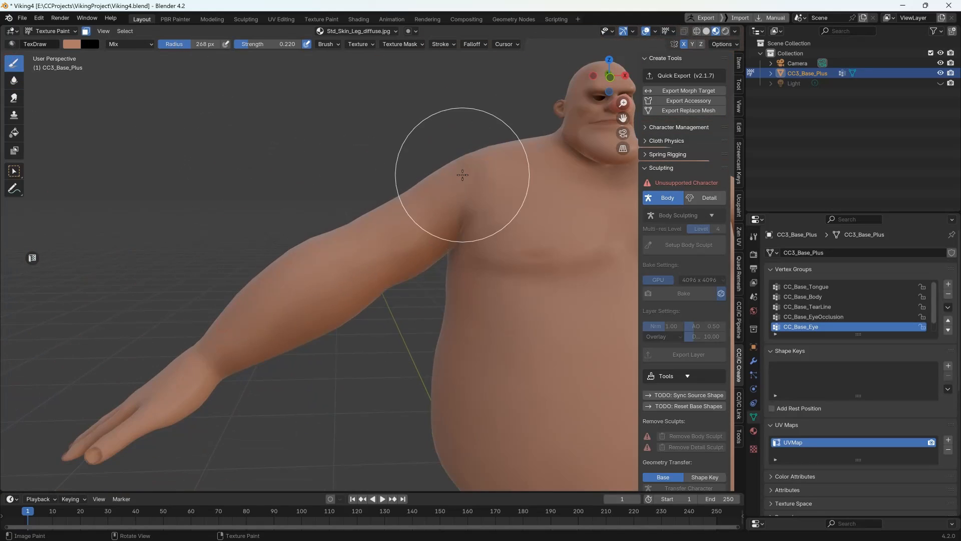
{"action": "scroll", "coordinate": [461, 172], "scroll_direction": "up", "scroll_amount": 8}
{"action": "middle_click_drag", "start_coordinate": [313, 290], "coordinate": [232, 165]}
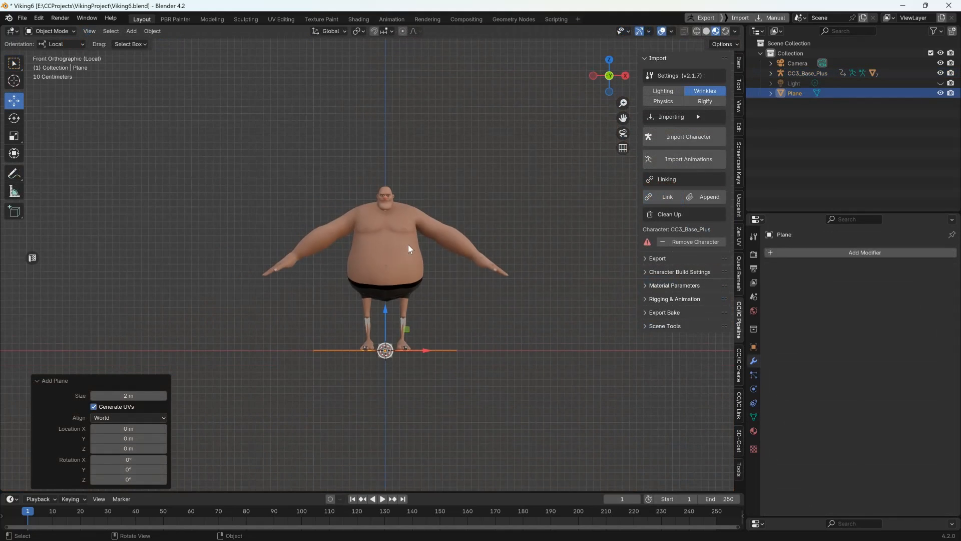
- Rotate the new plane's mesh 90° about the X axis so that it stands upright
{"action": "key", "text": "Tab"}
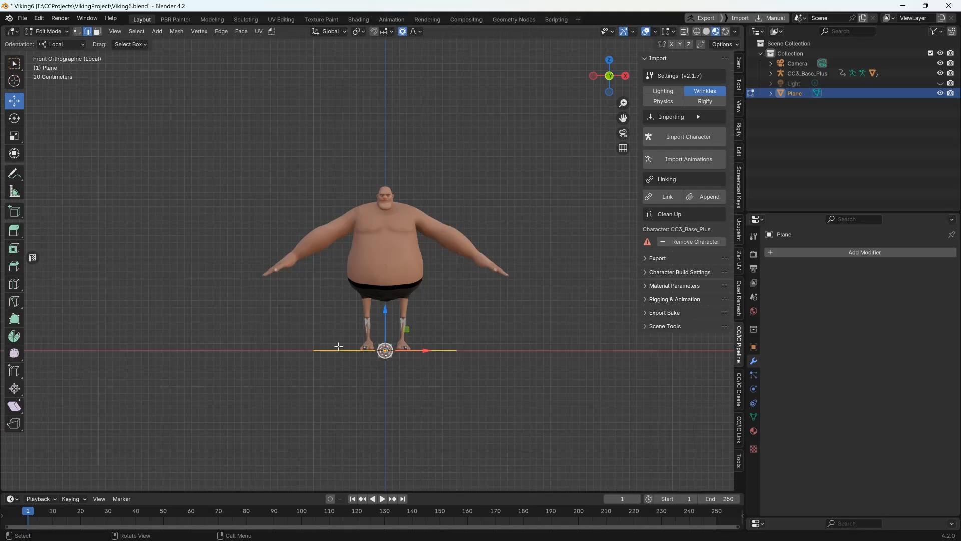
{"action": "type", "text": "rx0"}
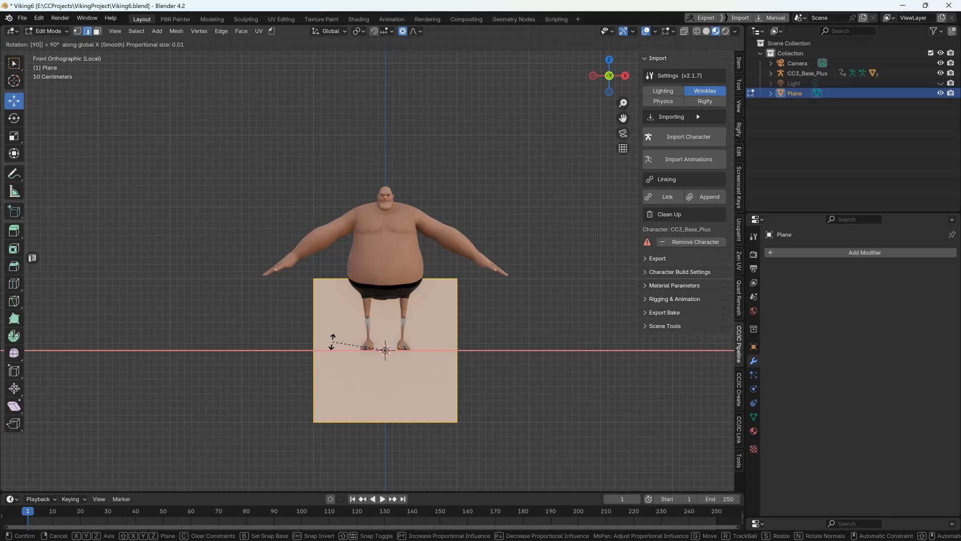
{"action": "key", "text": "Return"}
- Move the upright plane in front of the belly, about -0.48 m along Y and 0.90 m along Z
{"action": "key", "text": "KP_3"}
{"action": "key", "text": "g"}
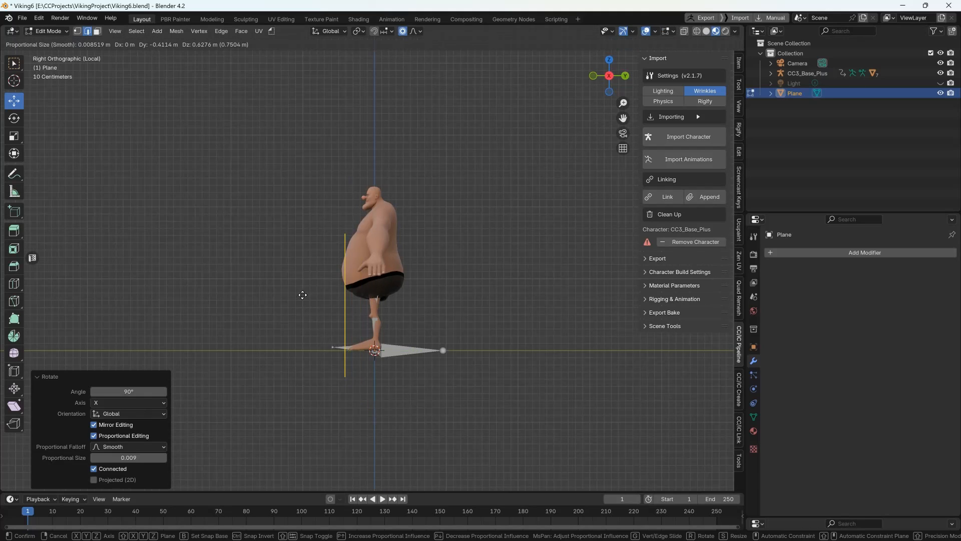
{"action": "left_click", "coordinate": [298, 275]}
{"action": "key", "text": "KP_1"}
- Scale the plane down and position it over the lower belly, finishing with a scale factor of 0.833
{"action": "scroll", "coordinate": [390, 301], "scroll_direction": "up", "scroll_amount": 3}
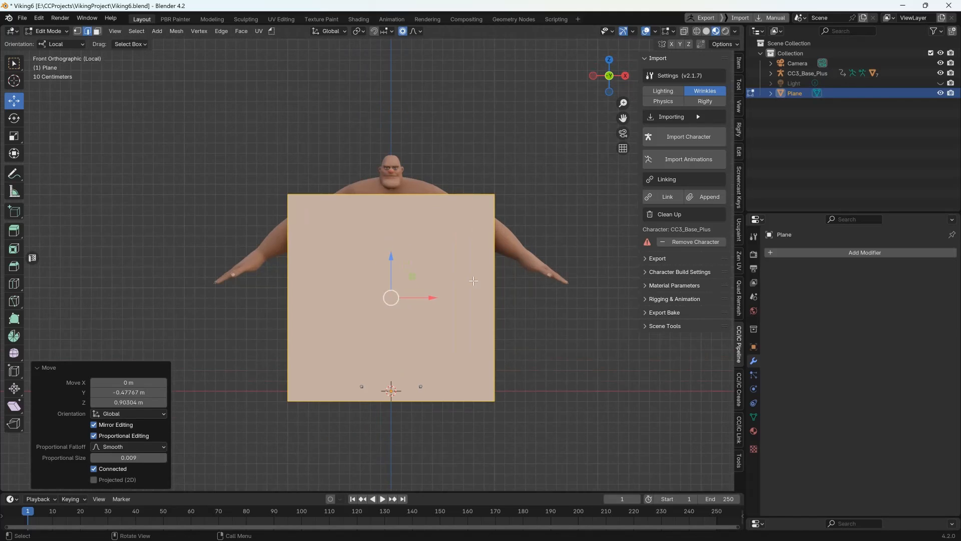
{"action": "key", "text": "s"}
{"action": "left_click", "coordinate": [436, 293]}
{"action": "left_click_drag", "start_coordinate": [394, 275], "coordinate": [395, 248]}
{"action": "key", "text": "s"}
{"action": "left_click", "coordinate": [448, 264]}
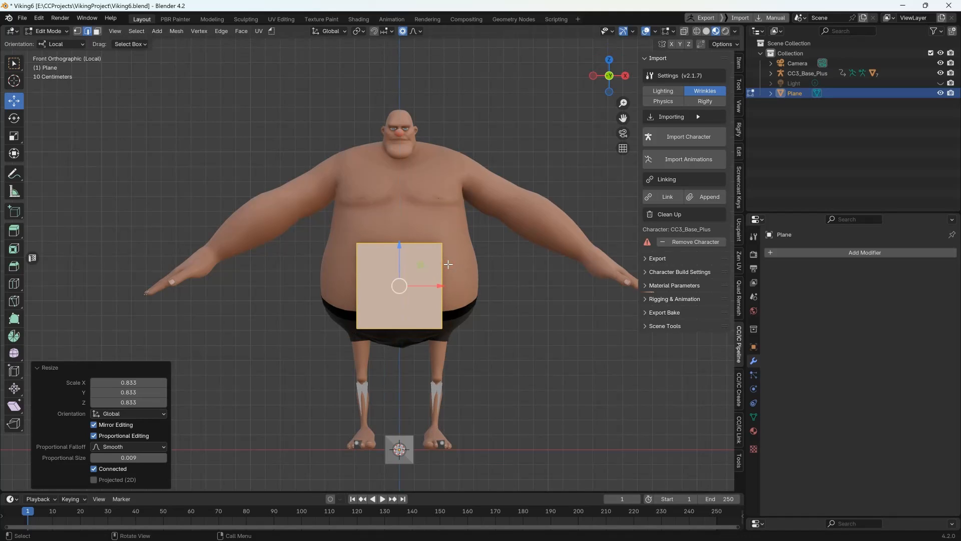
- Subdivide the plane three times with one cut each and undo the last subdivision, leaving a 4 by 4 grid
{"action": "right_click", "coordinate": [448, 264]}
{"action": "left_click", "coordinate": [418, 325]}
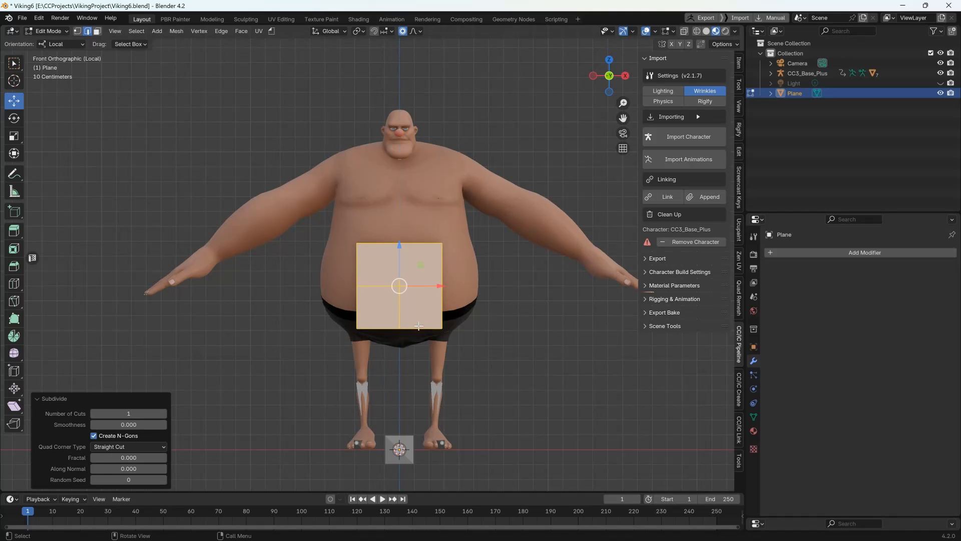
{"action": "right_click", "coordinate": [418, 319]}
{"action": "left_click", "coordinate": [418, 319]}
{"action": "right_click", "coordinate": [418, 319]}
{"action": "left_click", "coordinate": [418, 319]}
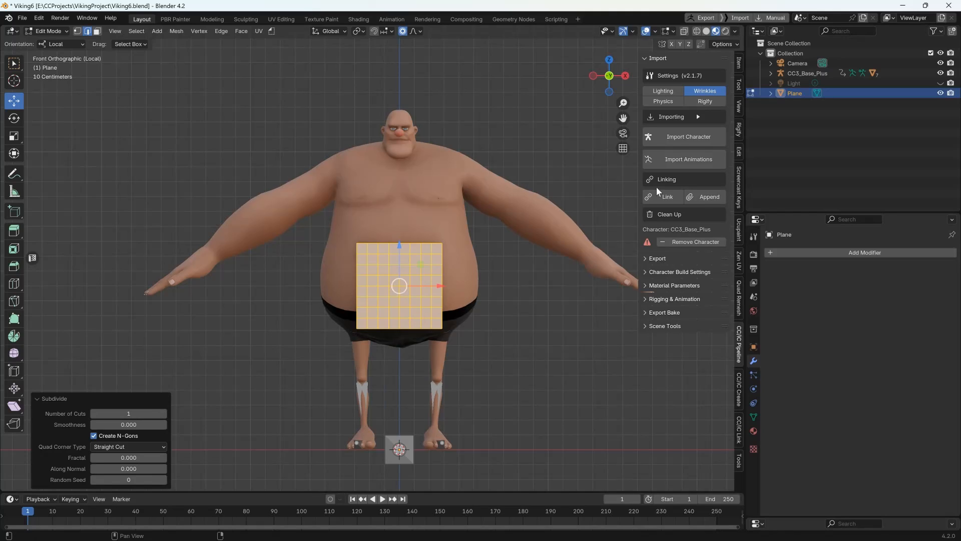
{"action": "key", "text": "ctrl+z"}
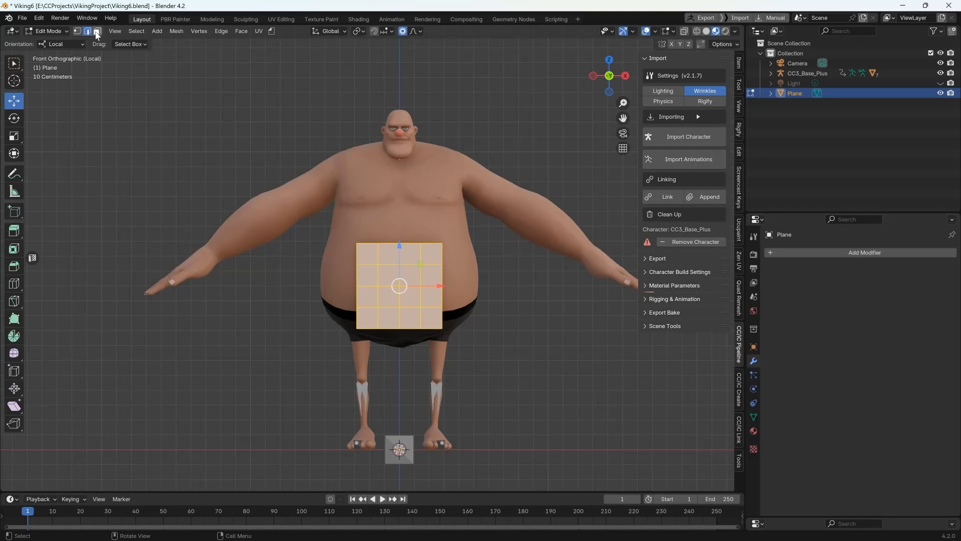
- Switch to face selection and turn the subdivided plane into a round disc with LoopTools Circle
{"action": "left_click", "coordinate": [97, 32]}
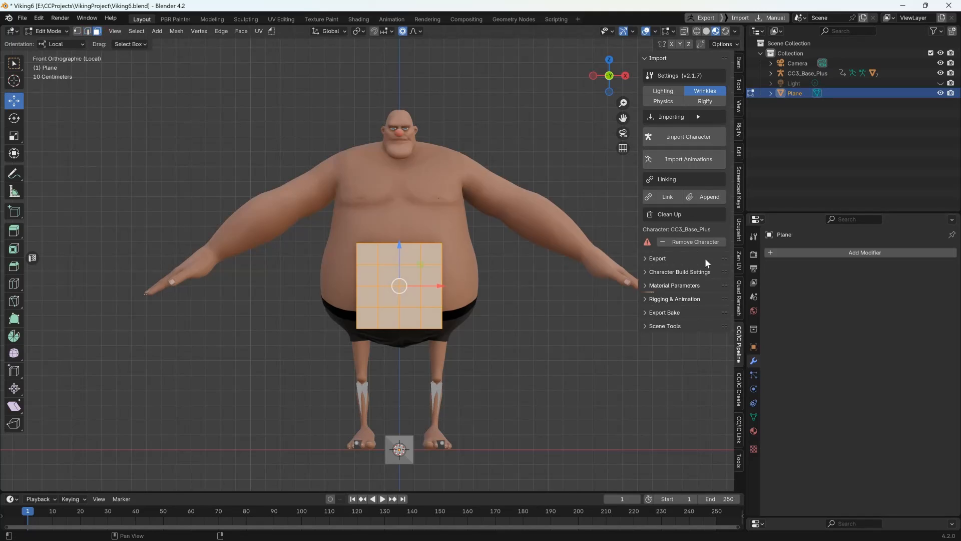
{"action": "left_click", "coordinate": [741, 235]}
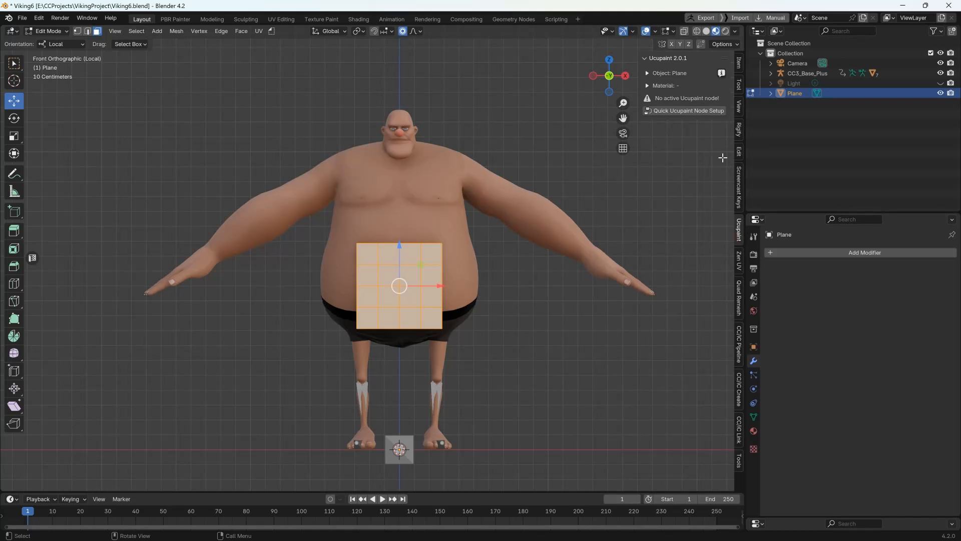
{"action": "left_click", "coordinate": [739, 151]}
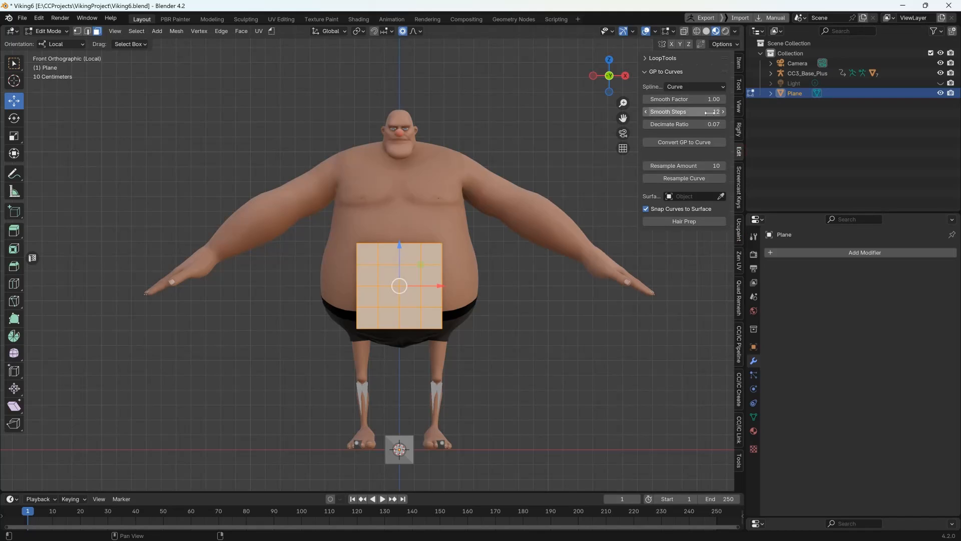
{"action": "left_click", "coordinate": [656, 59]}
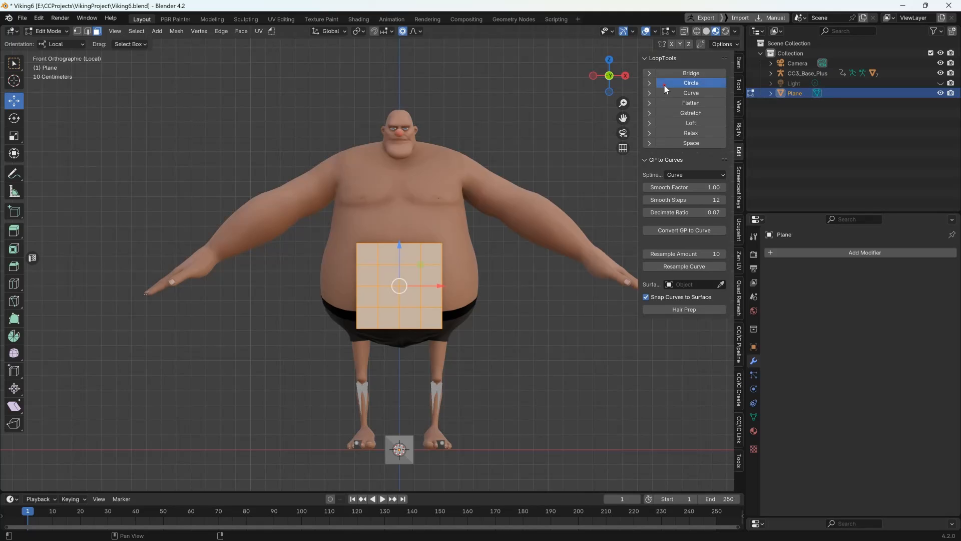
{"action": "left_click", "coordinate": [664, 84]}
- Raise the disc on the belly and shift it about 0.019 m along its local Y axis
{"action": "scroll", "coordinate": [386, 267], "scroll_direction": "up", "scroll_amount": 5}
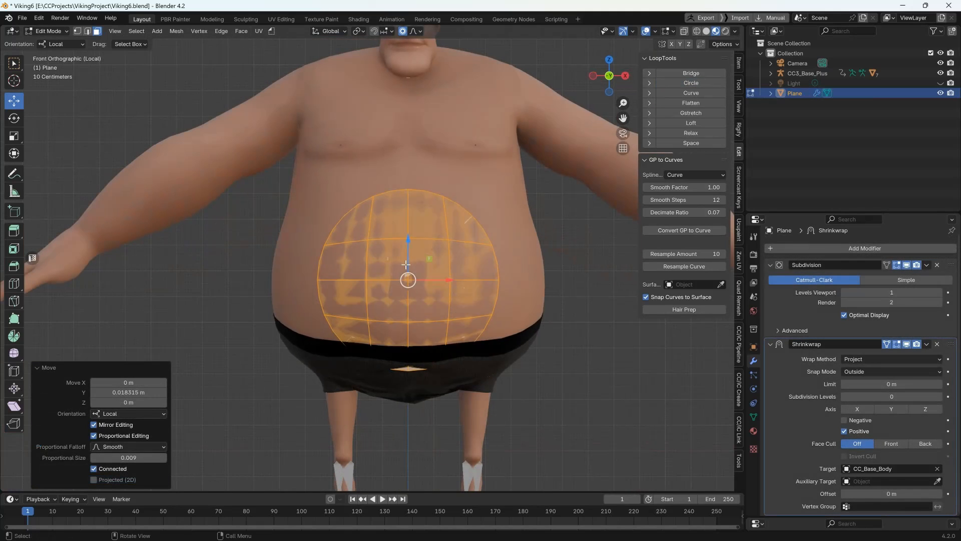
{"action": "left_click_drag", "start_coordinate": [404, 245], "coordinate": [403, 233]}
{"action": "middle_click_drag", "start_coordinate": [403, 232], "coordinate": [475, 241]}
{"action": "left_click_drag", "start_coordinate": [415, 255], "coordinate": [403, 253]}
{"action": "key", "text": "KP_1"}
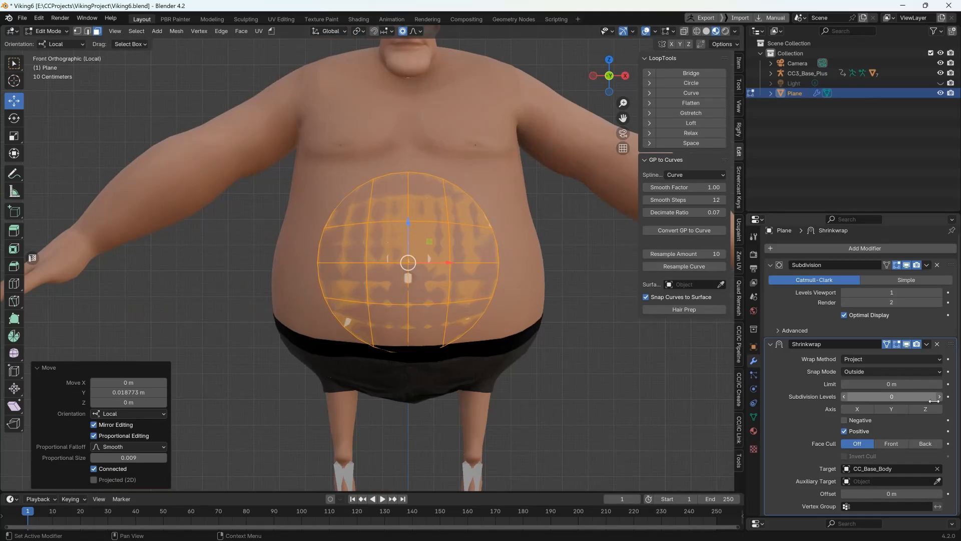
- Add a Solidify modifier to the disc and set its thickness to -0.021 m
{"action": "left_click", "coordinate": [869, 248]}
{"action": "mouse_move", "coordinate": [848, 249]}
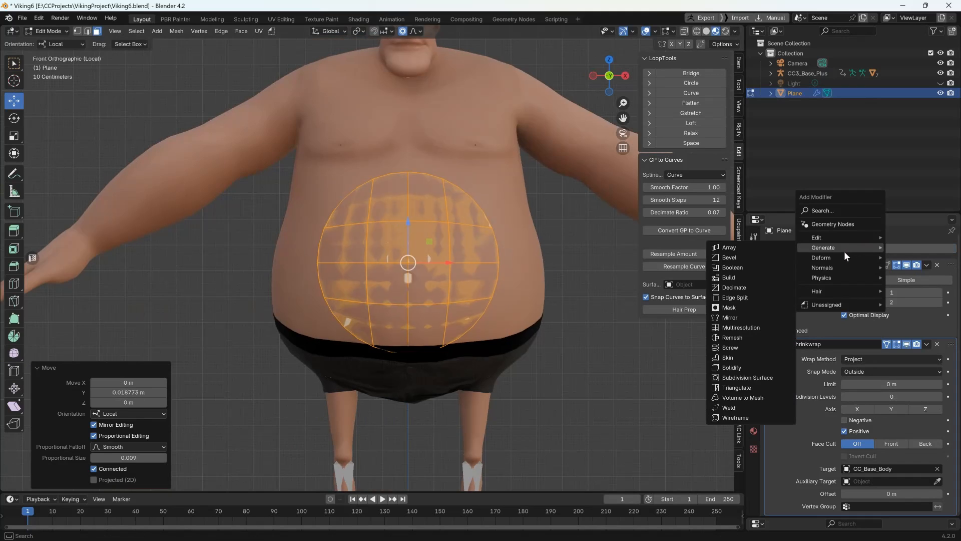
{"action": "left_click", "coordinate": [740, 368]}
{"action": "scroll", "coordinate": [841, 395], "scroll_direction": "down", "scroll_amount": 6}
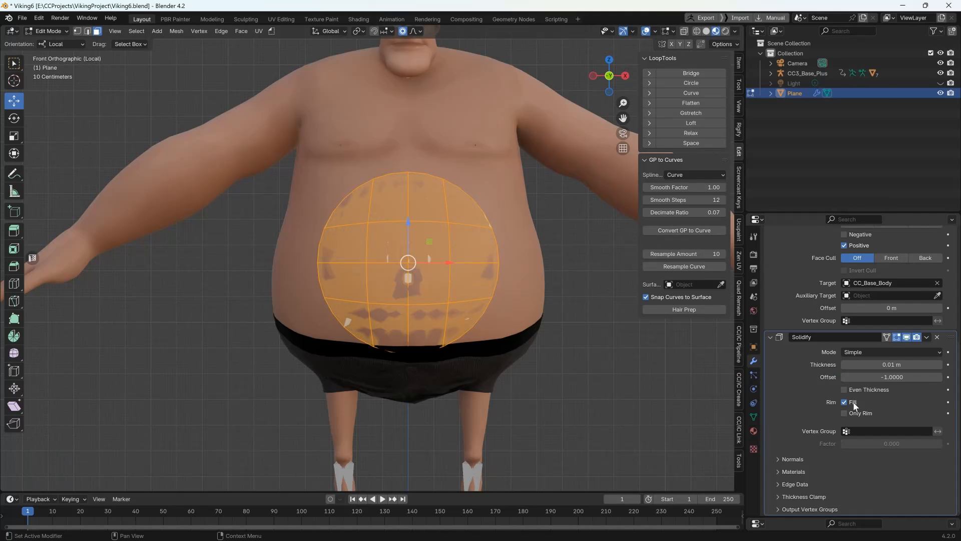
{"action": "left_click_drag", "start_coordinate": [862, 366], "coordinate": [845, 366]}
- Enable Only Rim for the Solidify modifier and check the disc from the side
{"action": "middle_click_drag", "start_coordinate": [438, 335], "coordinate": [525, 347]}
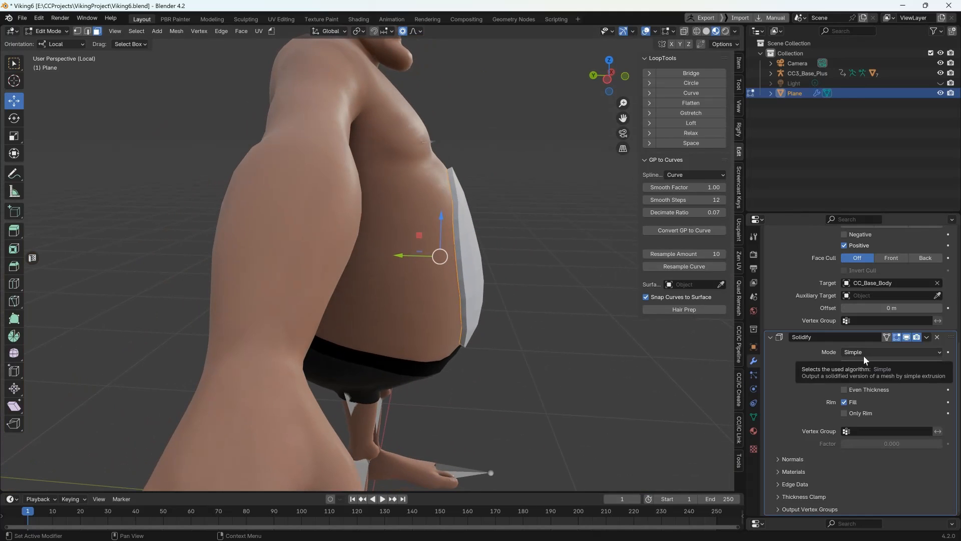
{"action": "left_click", "coordinate": [844, 413]}
{"action": "middle_click_drag", "start_coordinate": [506, 301], "coordinate": [407, 299]}
{"action": "key", "text": "Tab"}
{"action": "key", "text": "Tab"}
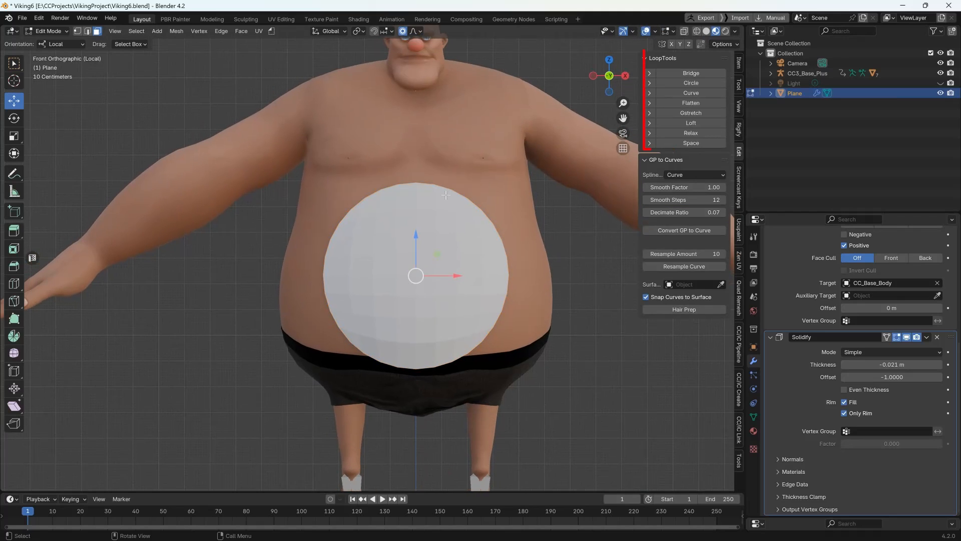
- Recalculate the disc's normals to the outside and average them by Face Area
{"action": "key", "text": "q"}
{"action": "left_click", "coordinate": [194, 70]}
{"action": "key", "text": "q"}
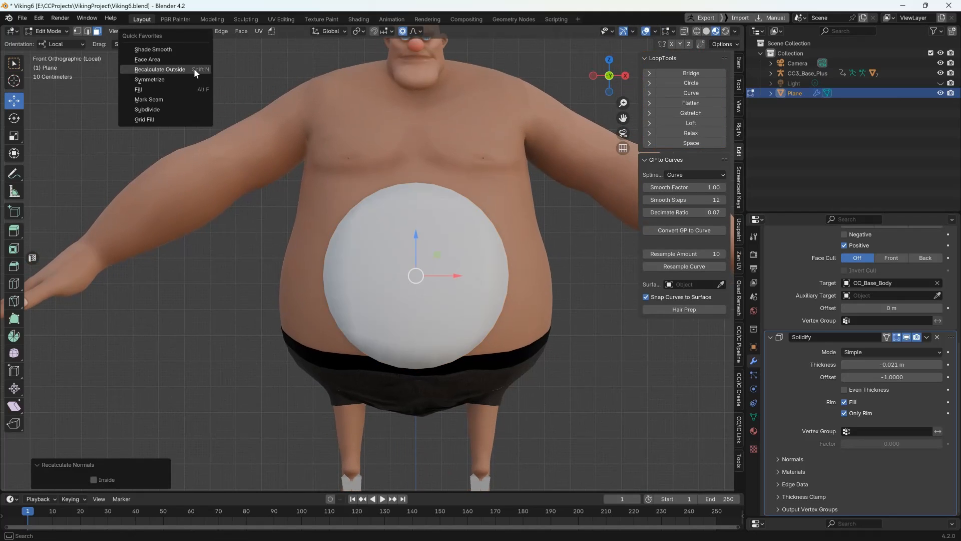
{"action": "left_click", "coordinate": [185, 61]}
{"action": "key", "text": "grave"}
{"action": "key", "text": "Escape"}
- Turn on the Solidify modifier's on-cage display so that the disc's edit mesh follows the modified surface
{"action": "key", "text": "Tab"}
{"action": "middle_click_drag", "start_coordinate": [391, 226], "coordinate": [455, 245]}
{"action": "left_click", "coordinate": [887, 349]}
{"action": "middle_click_drag", "start_coordinate": [242, 153], "coordinate": [345, 160]}
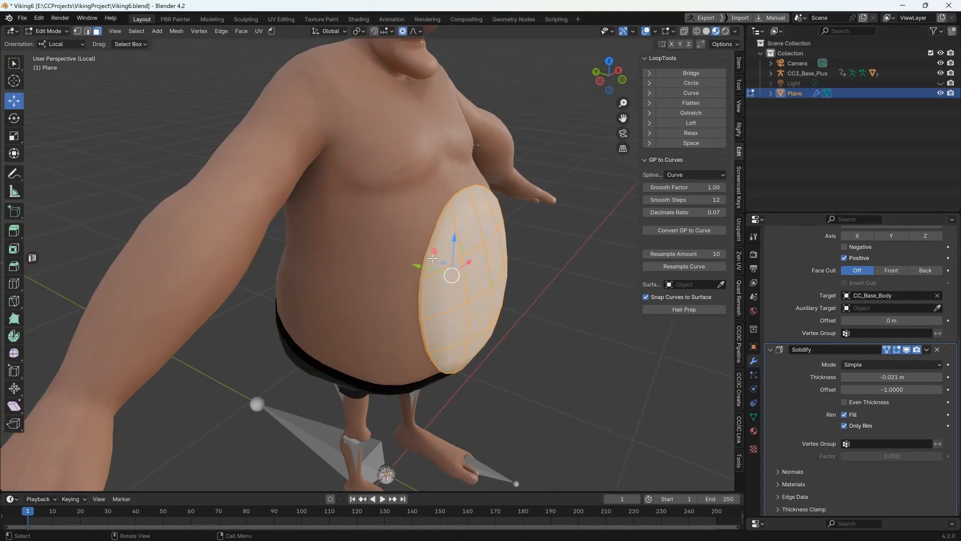
{"action": "left_click", "coordinate": [436, 236]}
{"action": "middle_click_drag", "start_coordinate": [436, 235], "coordinate": [345, 231]}
{"action": "left_click", "coordinate": [518, 228], "text": "ctrl"}
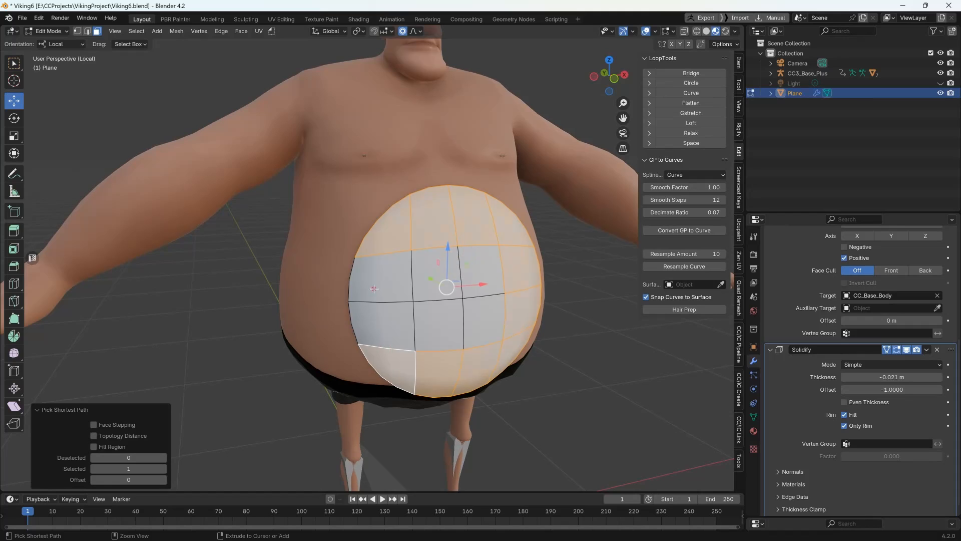
{"action": "left_click", "coordinate": [431, 320]}
{"action": "key", "text": "KP_1"}
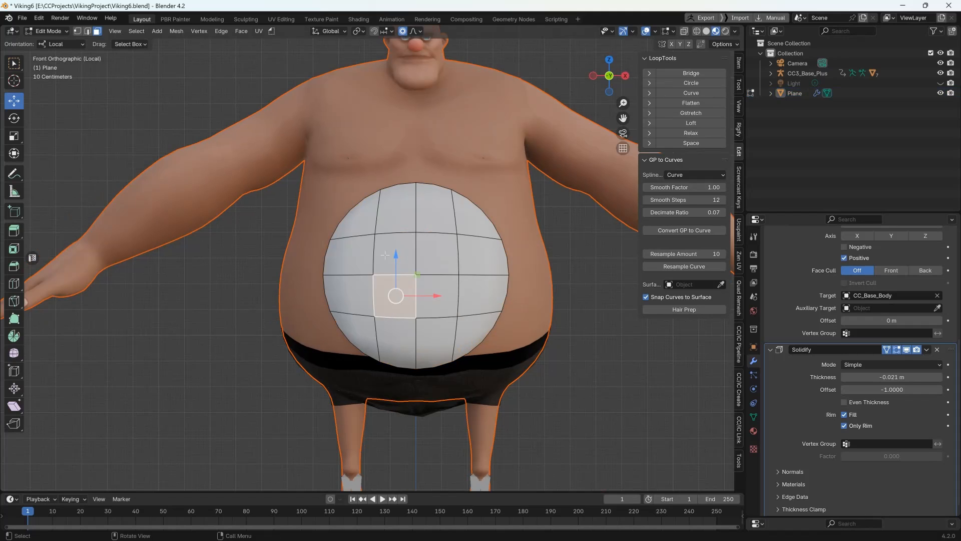
- Select all linked faces of the disc and inset them by about 0.031 m to form an outer border
{"action": "key", "text": "Tab"}
{"action": "left_click", "coordinate": [365, 219]}
{"action": "key", "text": "Tab"}
{"action": "key", "text": "ctrl+l"}
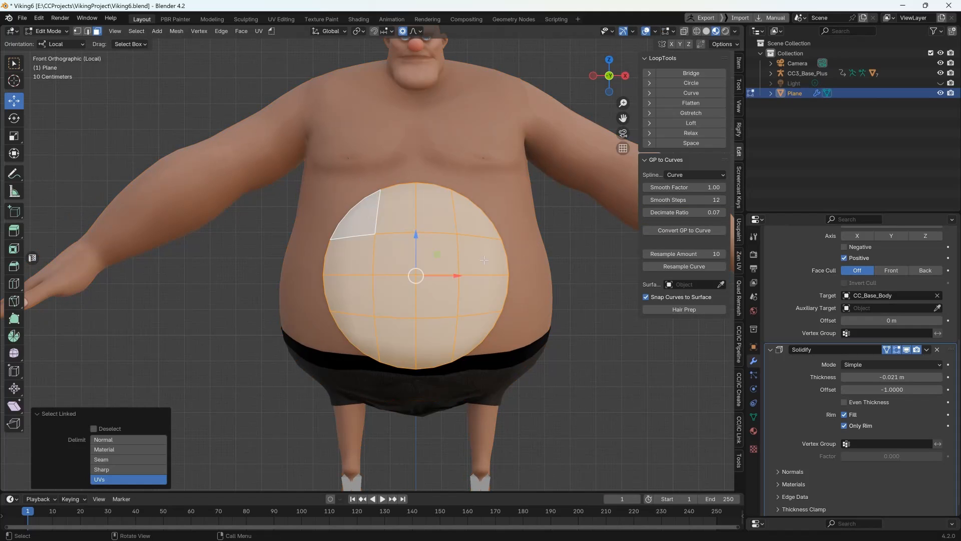
{"action": "key", "text": "i"}
{"action": "left_click", "coordinate": [557, 266]}
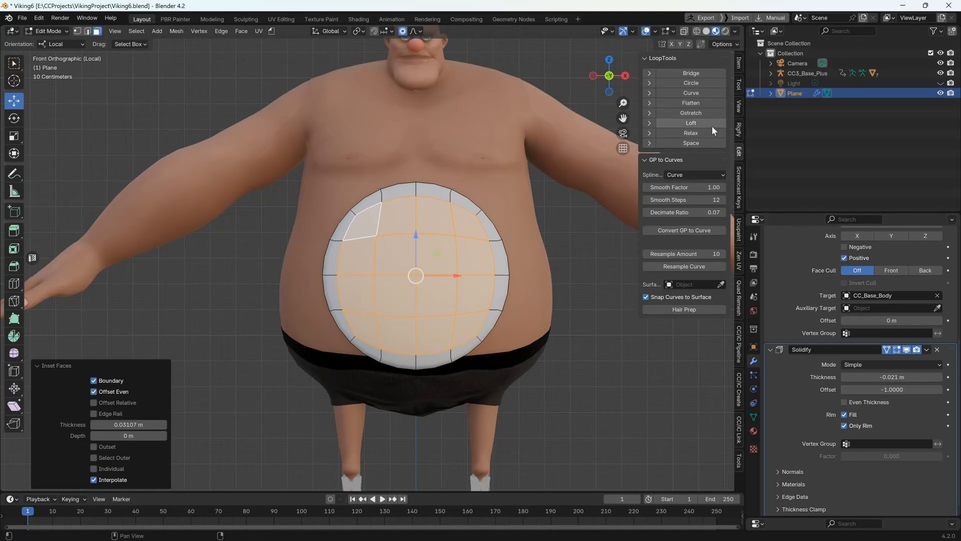
- Apply LoopTools Circle to the inset faces with the Best fit method and check the disc from the side and front
{"action": "left_click", "coordinate": [698, 85]}
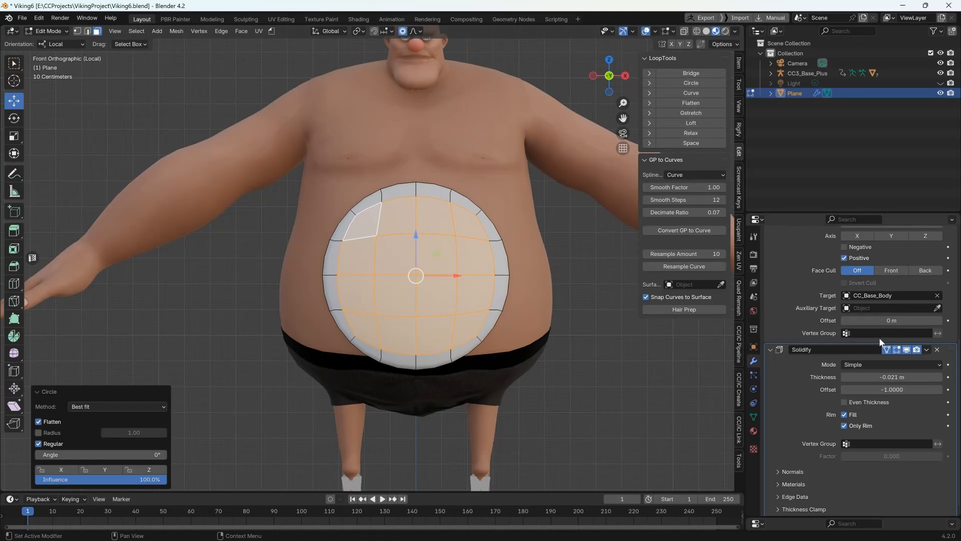
{"action": "scroll", "coordinate": [874, 315], "scroll_direction": "up", "scroll_amount": 7}
{"action": "middle_click_drag", "start_coordinate": [370, 250], "coordinate": [480, 250]}
{"action": "key", "text": "KP_1"}
{"action": "scroll", "coordinate": [380, 251], "scroll_direction": "down", "scroll_amount": 4}
{"action": "scroll", "coordinate": [400, 240], "scroll_direction": "up", "scroll_amount": 3}
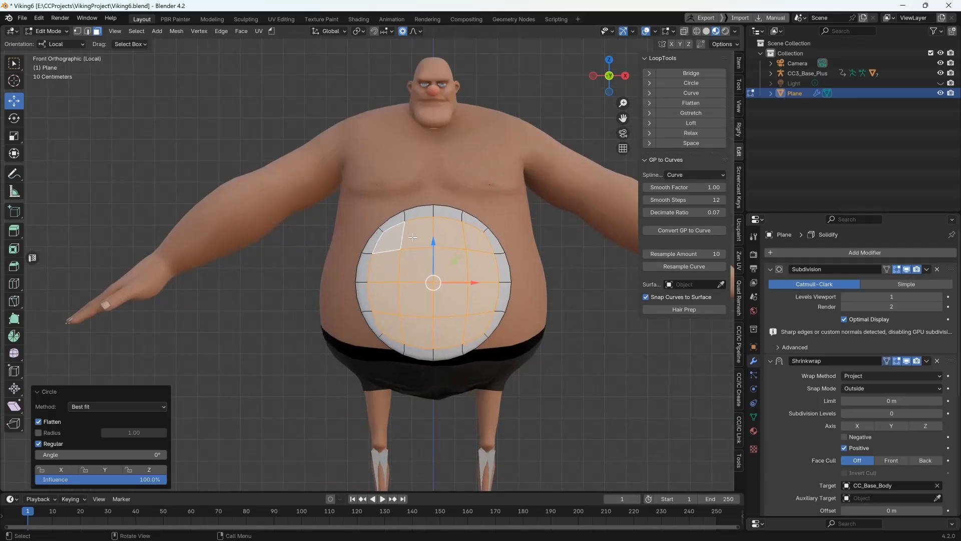
- Add an edge loop around the belly disc's outer border, keeping its default centred placement
{"action": "middle_click_drag", "start_coordinate": [317, 229], "coordinate": [431, 203]}
{"action": "scroll", "coordinate": [435, 186], "scroll_direction": "up", "scroll_amount": 5}
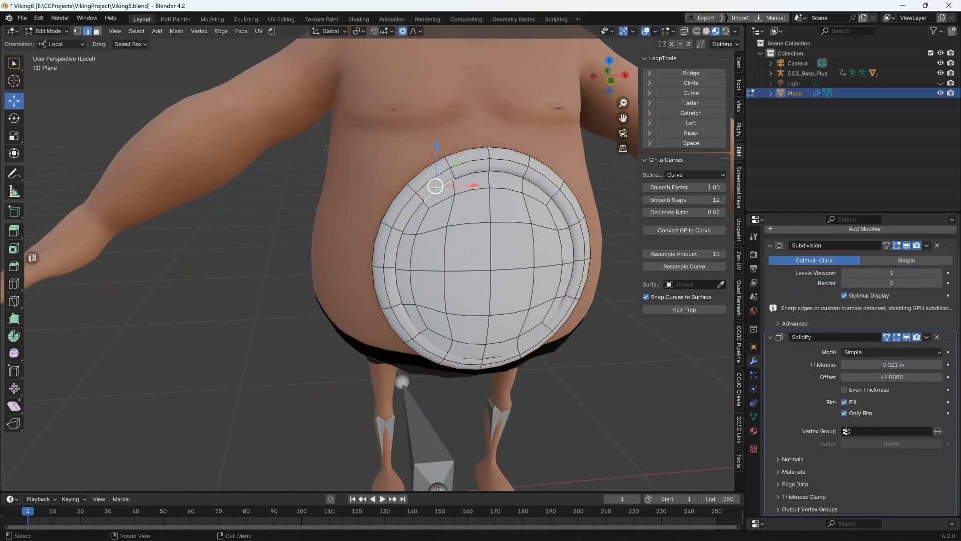
{"action": "key", "text": "ctrl+r"}
{"action": "left_click", "coordinate": [409, 188]}
{"action": "right_click", "coordinate": [409, 187]}
{"action": "left_click", "coordinate": [488, 169]}
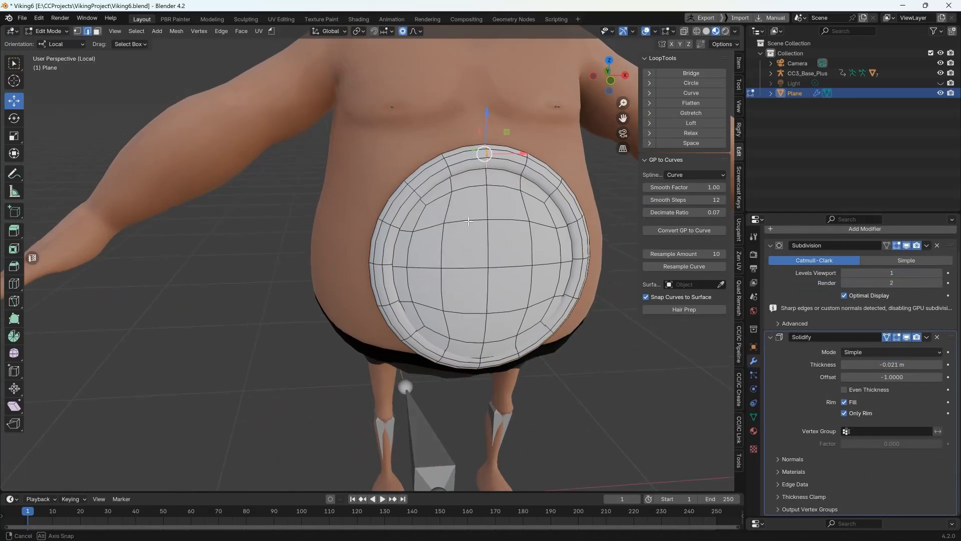
- Round the disc's four centre faces with LoopTools Circle and move them about 0.019 m outward from the belly as a boss
{"action": "key", "text": "KP_1"}
{"action": "scroll", "coordinate": [371, 193], "scroll_direction": "up", "scroll_amount": 4}
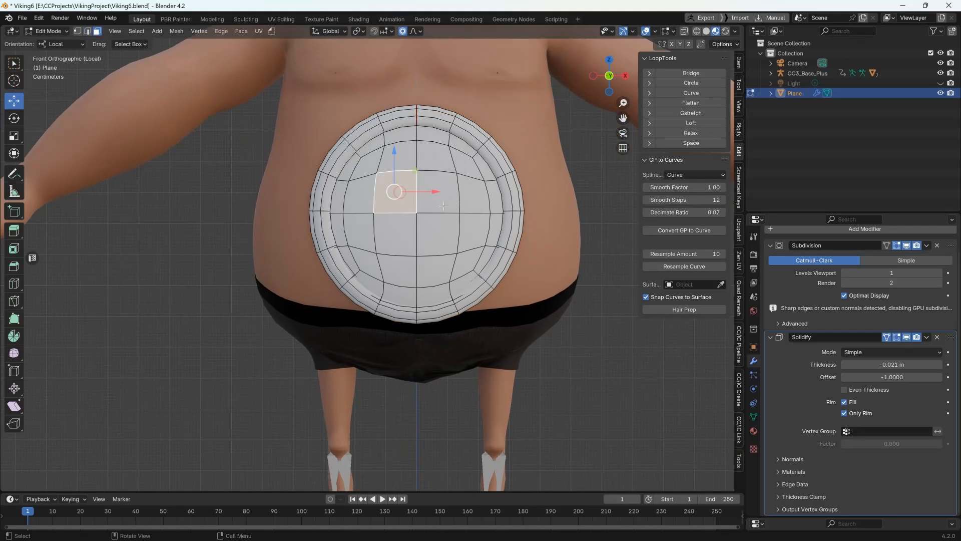
{"action": "left_click", "coordinate": [691, 82]}
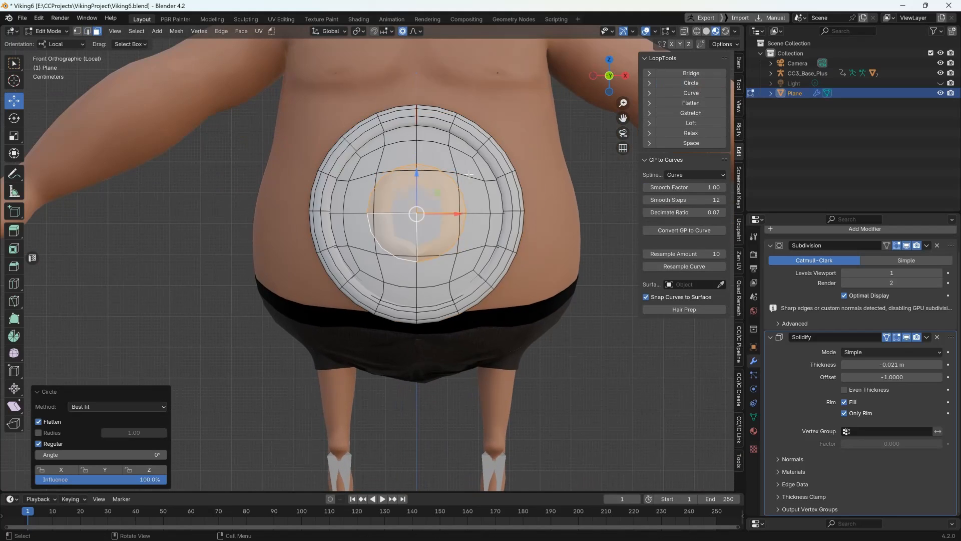
{"action": "middle_click_drag", "start_coordinate": [469, 174], "coordinate": [495, 222]}
{"action": "key", "text": "q"}
{"action": "key", "text": "Escape"}
{"action": "left_click_drag", "start_coordinate": [484, 229], "coordinate": [490, 231]}
- Scale the disc's round centre boss to about 0.83 in the front view
{"action": "key", "text": "KP_1"}
{"action": "key", "text": "s"}
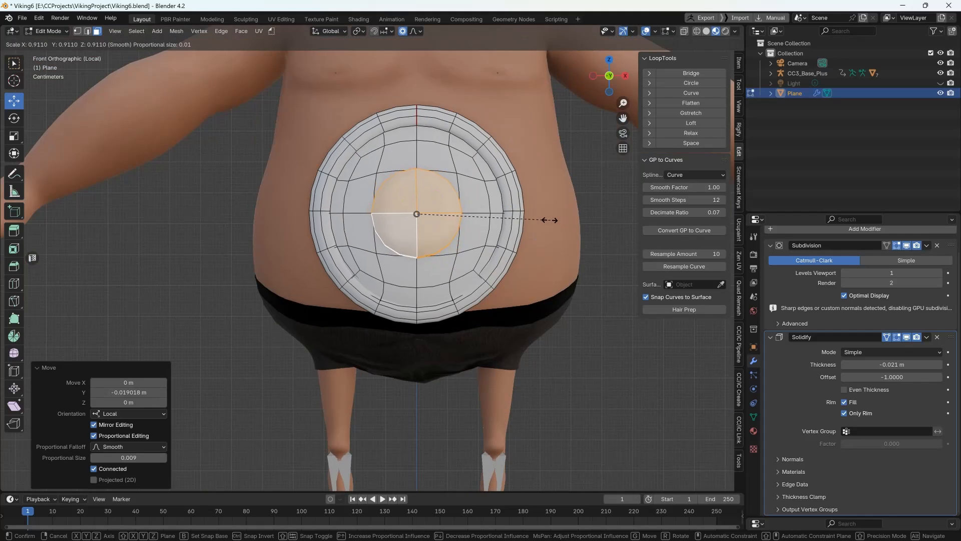
{"action": "left_click", "coordinate": [539, 222]}
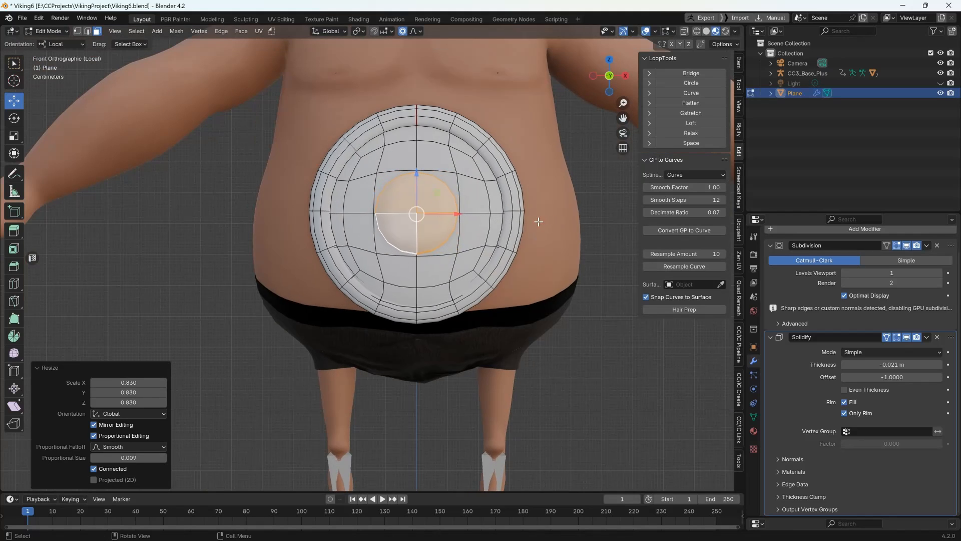
- Duplicate two stacked faces at the disc's side and move the copy about 0.022 m along X and -0.016 m along Y
{"action": "left_click", "coordinate": [503, 218]}
{"action": "scroll", "coordinate": [501, 219], "scroll_direction": "down", "scroll_amount": 3}
{"action": "left_click", "coordinate": [370, 208]}
{"action": "middle_click_drag", "start_coordinate": [350, 200], "coordinate": [396, 241]}
{"action": "left_click", "coordinate": [369, 257]}
{"action": "key", "text": "shift+d"}
{"action": "right_click", "coordinate": [368, 238]}
{"action": "left_click_drag", "start_coordinate": [400, 255], "coordinate": [404, 255]}
- Adjust the edge crease on the duplicated patch so that its outline has sharp corners
{"action": "key", "text": "shift+e"}
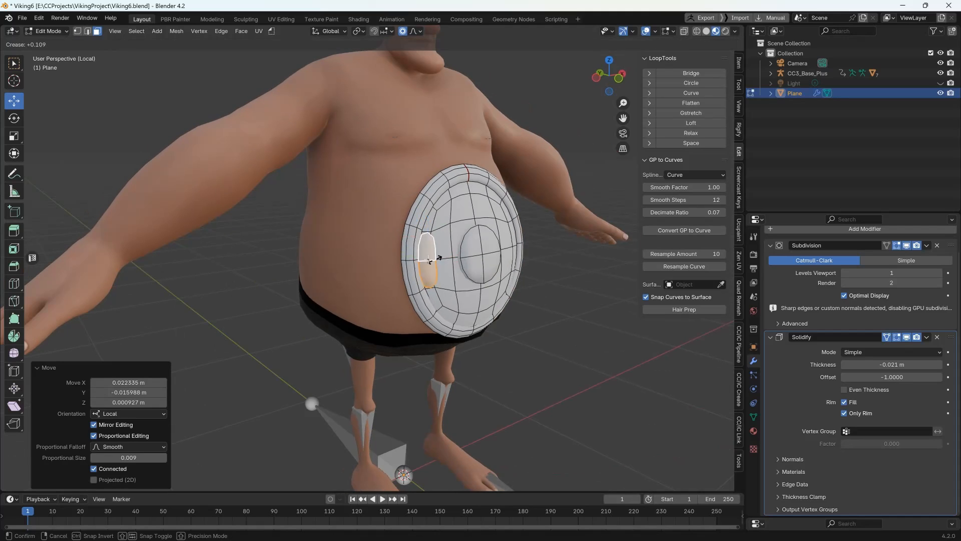
{"action": "left_click", "coordinate": [443, 257]}
{"action": "left_click", "coordinate": [423, 254]}
{"action": "left_click", "coordinate": [443, 269]}
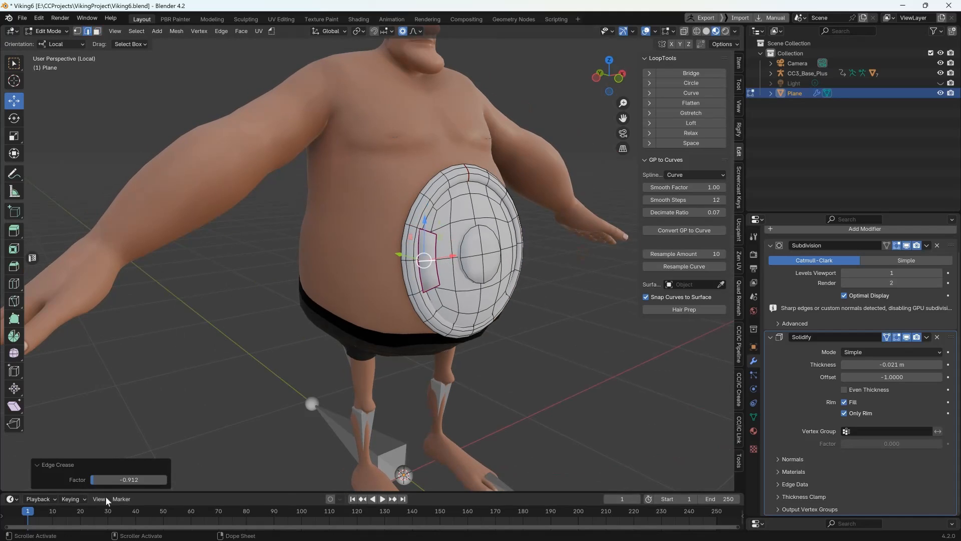
- Scale the linked duplicated patch to about 0.687, resize it along Z, and shift it toward the disc's outer border
{"action": "key", "text": "KP_1"}
{"action": "key", "text": "l"}
{"action": "key", "text": "s"}
{"action": "left_click", "coordinate": [359, 254]}
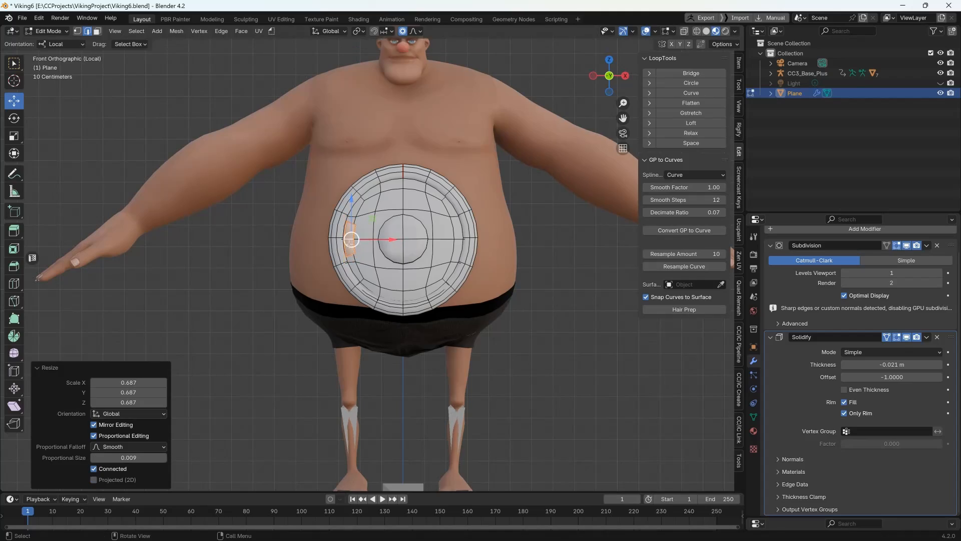
{"action": "key", "text": "s"}
{"action": "key", "text": "z"}
{"action": "left_click", "coordinate": [356, 249]}
{"action": "left_click_drag", "start_coordinate": [350, 240], "coordinate": [335, 239]}
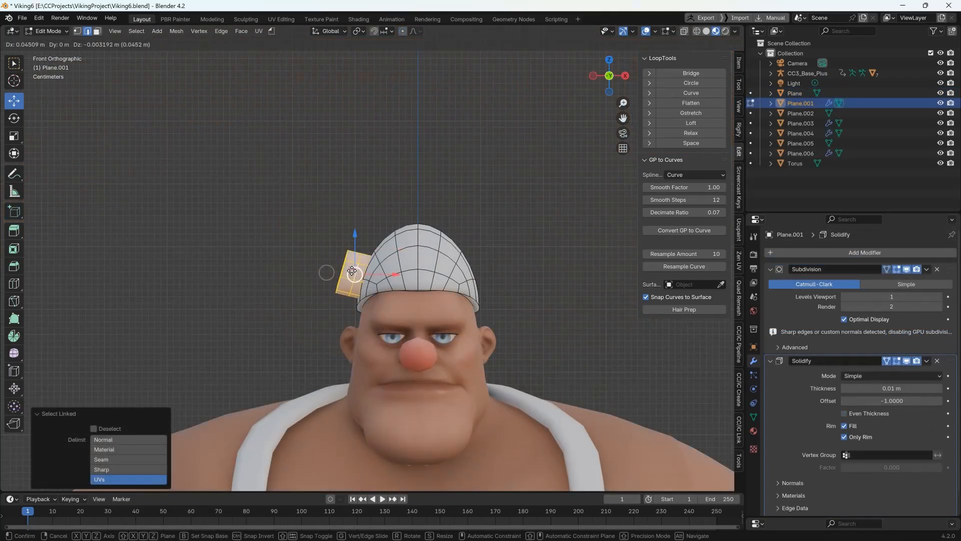
- Scale the cylindrical horn socket at the side of the helmet to 0.87
{"action": "middle_click_drag", "start_coordinate": [333, 268], "coordinate": [512, 280]}
{"action": "key", "text": "s"}
{"action": "left_click", "coordinate": [500, 280]}
{"action": "key", "text": "KP_1"}
{"action": "scroll", "coordinate": [306, 220], "scroll_direction": "up", "scroll_amount": 3}
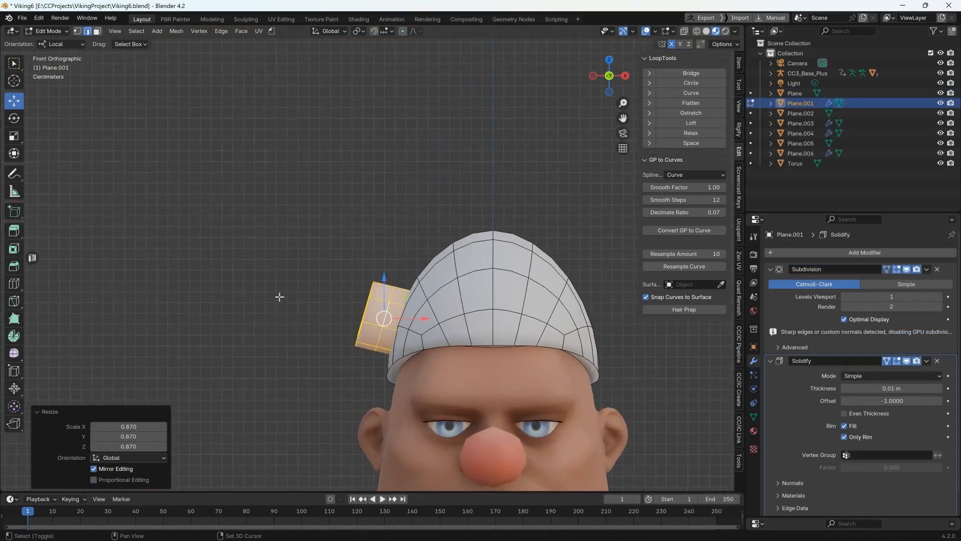
- Scale the socket's outer end inward and extrude it about -0.17 m in X and 0.045 m in Z to start the horn
{"action": "middle_click_drag", "start_coordinate": [278, 296], "coordinate": [450, 285]}
{"action": "left_click", "coordinate": [389, 306]}
{"action": "right_click", "coordinate": [409, 298]}
{"action": "key", "text": "s"}
{"action": "left_click", "coordinate": [484, 326]}
{"action": "key", "text": "KP_1"}
{"action": "key", "text": "e"}
{"action": "left_click", "coordinate": [297, 274]}
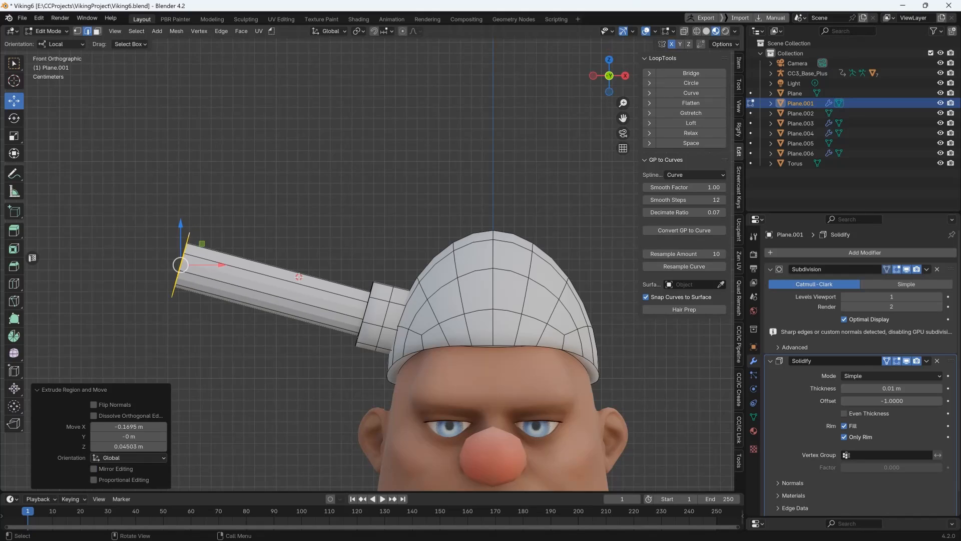
- Extrude the horn's end upward into a curve and recalculate the normals of the whole helmet mesh
{"action": "key", "text": "e"}
{"action": "left_click", "coordinate": [260, 103]}
{"action": "scroll", "coordinate": [260, 103], "scroll_direction": "down", "scroll_amount": 4}
{"action": "middle_click_drag", "start_coordinate": [260, 103], "coordinate": [284, 167], "text": "shift"}
{"action": "key", "text": "a"}
{"action": "key", "text": "q"}
{"action": "left_click", "coordinate": [216, 167]}
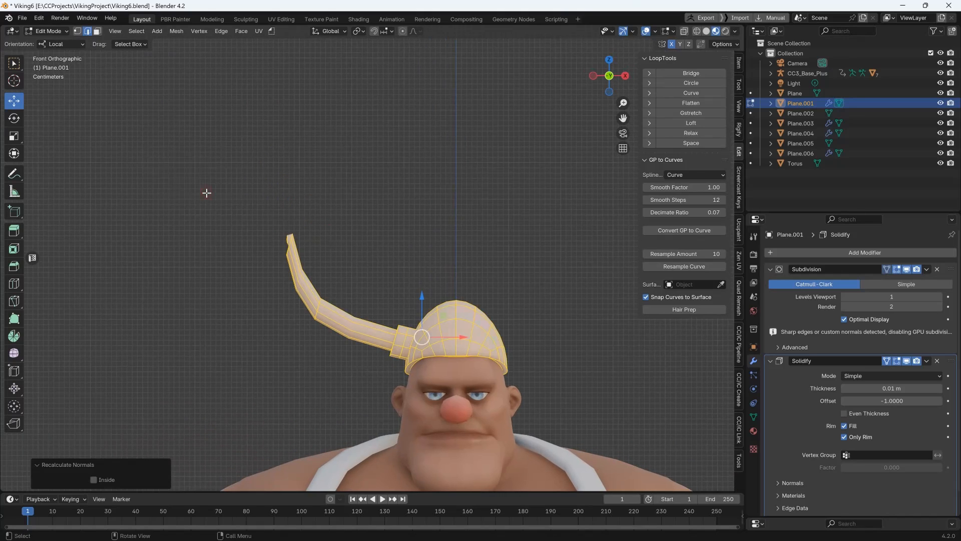
- Select the end loop at the horn's tip and rotate it to follow the horn's curve
{"action": "left_click", "coordinate": [292, 246]}
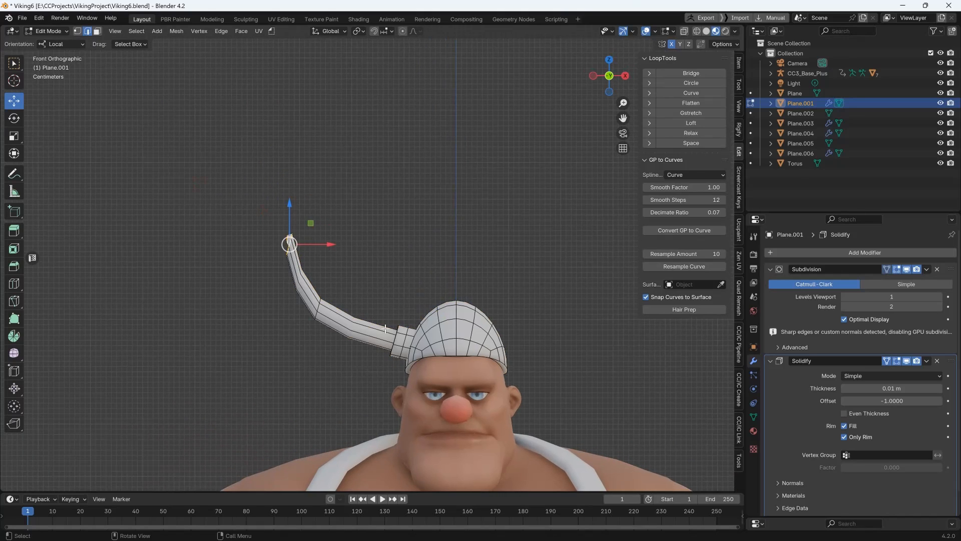
{"action": "key", "text": "r"}
{"action": "left_click", "coordinate": [395, 286]}
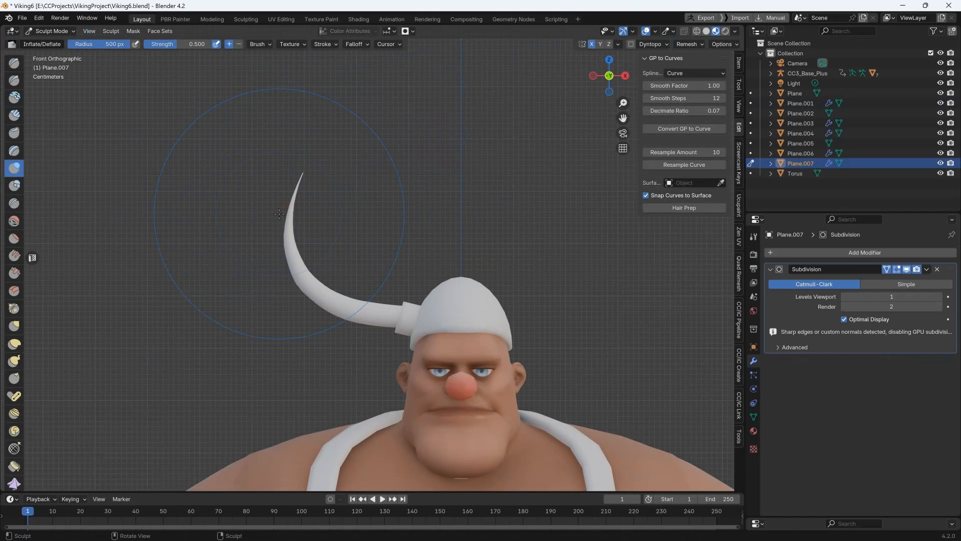
- Bend the horn into a rounder, inward-curving arc with the Grab sculpt brush
{"action": "key", "text": "g"}
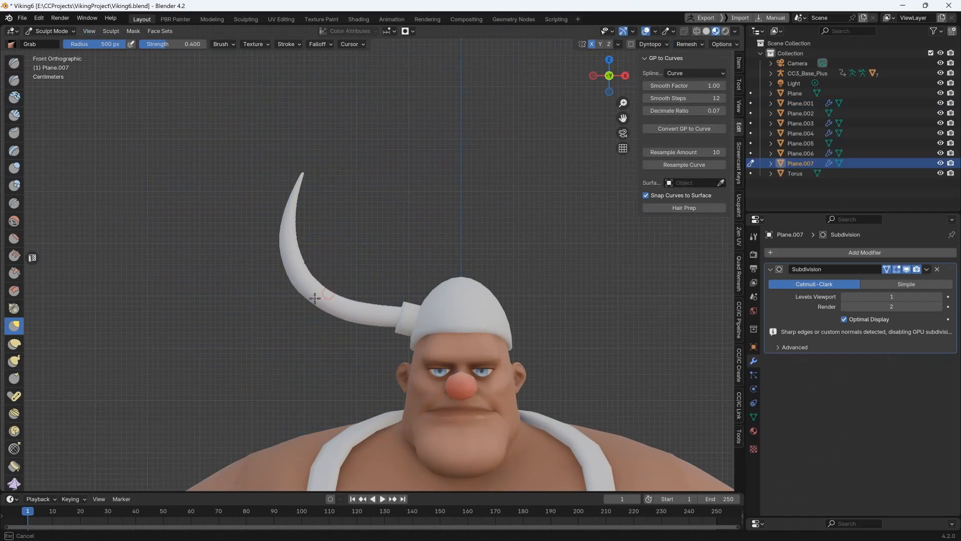
{"action": "left_click_drag", "start_coordinate": [302, 176], "coordinate": [302, 171]}
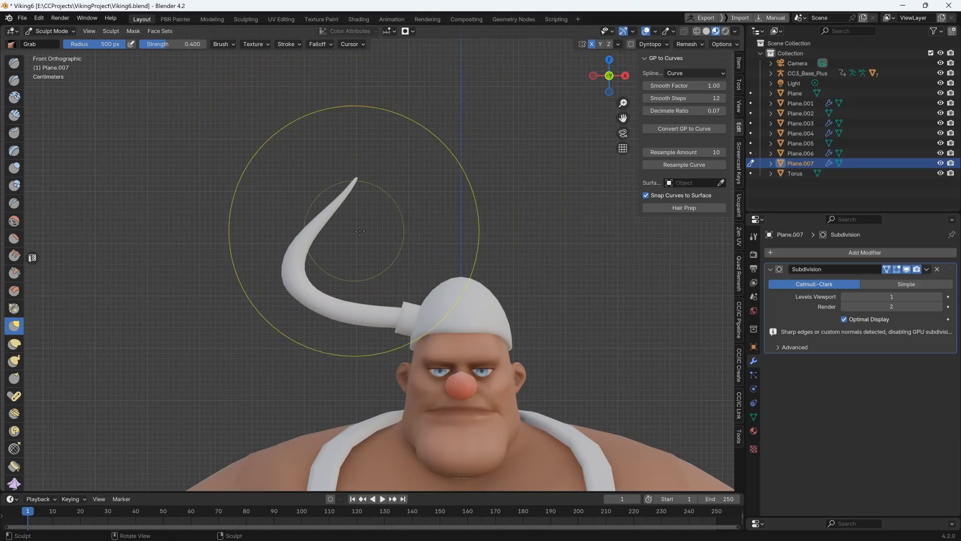
{"action": "left_click_drag", "start_coordinate": [360, 230], "coordinate": [286, 247]}
- Switch to mesh editing and scale the horn's tip down with proportional editing to taper its upper end
{"action": "key", "text": "Tab"}
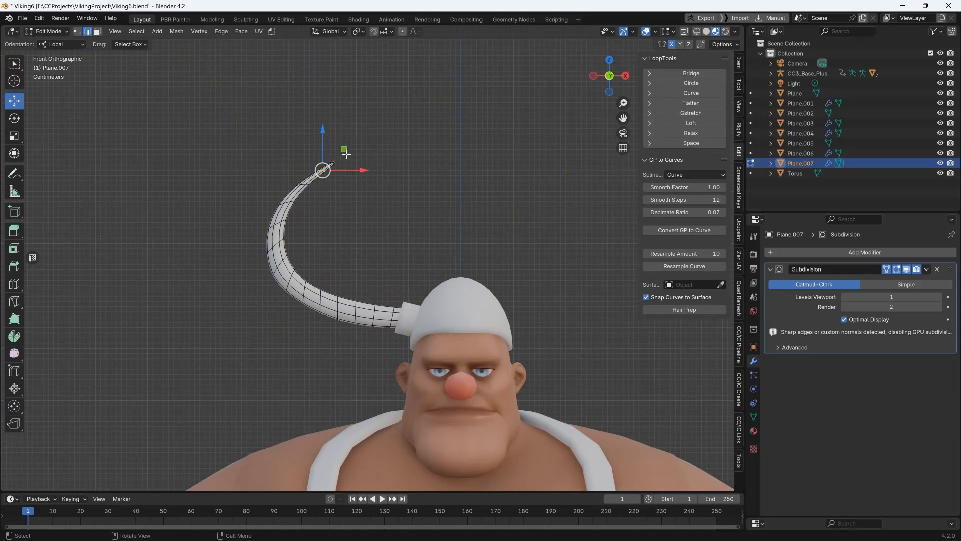
{"action": "key", "text": "s"}
{"action": "right_click", "coordinate": [389, 158]}
{"action": "key", "text": "o"}
{"action": "key", "text": "s"}
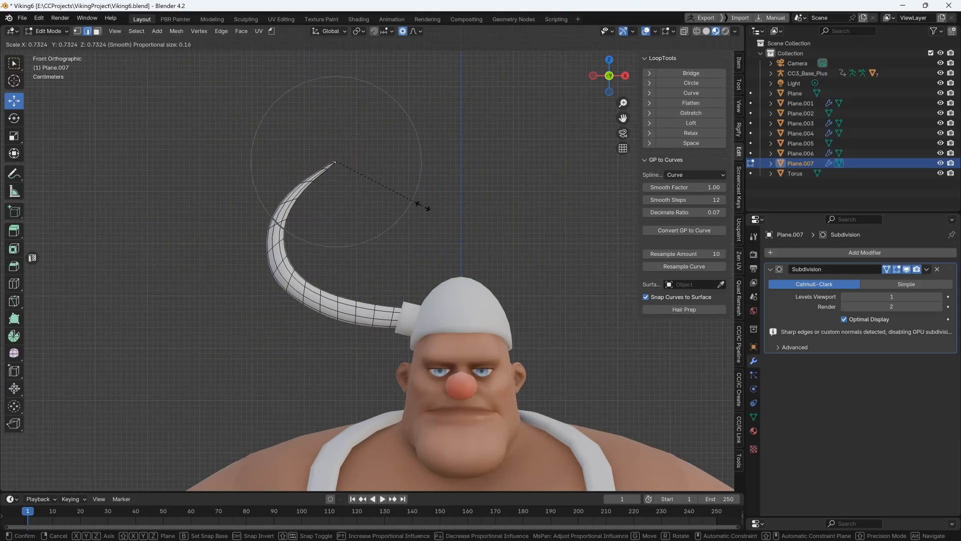
{"action": "left_click", "coordinate": [420, 203]}
- Select the end edge loop of the horn and shrink it into a sharp point
{"action": "middle_click_drag", "start_coordinate": [293, 90], "coordinate": [301, 130]}
{"action": "scroll", "coordinate": [301, 130], "scroll_direction": "up", "scroll_amount": 2}
{"action": "left_click", "coordinate": [293, 127], "text": "alt"}
{"action": "key", "text": "s"}
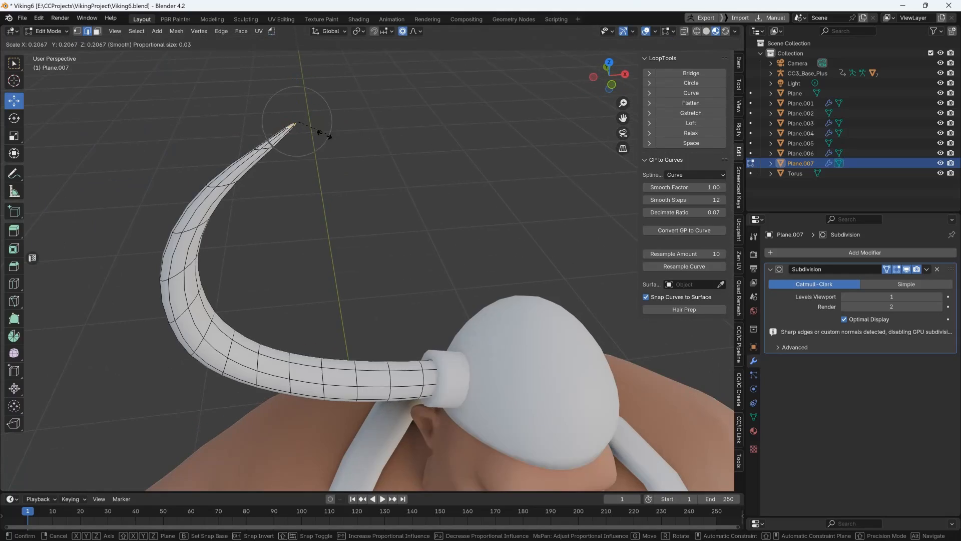
{"action": "left_click", "coordinate": [320, 135]}
- Return to Object Mode, select the helmet and open its mesh for editing
{"action": "key", "text": "Tab"}
{"action": "key", "text": "KP_1"}
{"action": "scroll", "coordinate": [303, 196], "scroll_direction": "down", "scroll_amount": 2}
{"action": "middle_click_drag", "start_coordinate": [322, 246], "coordinate": [291, 199], "text": "shift"}
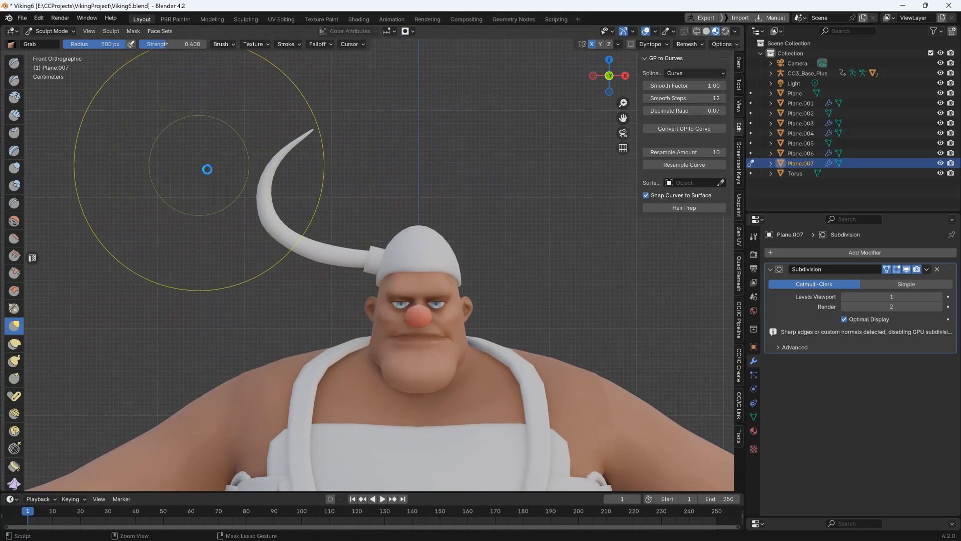
{"action": "key", "text": "Tab"}
{"action": "key", "text": "Tab"}
{"action": "left_click", "coordinate": [53, 31]}
{"action": "left_click", "coordinate": [57, 42]}
{"action": "left_click", "coordinate": [417, 266]}
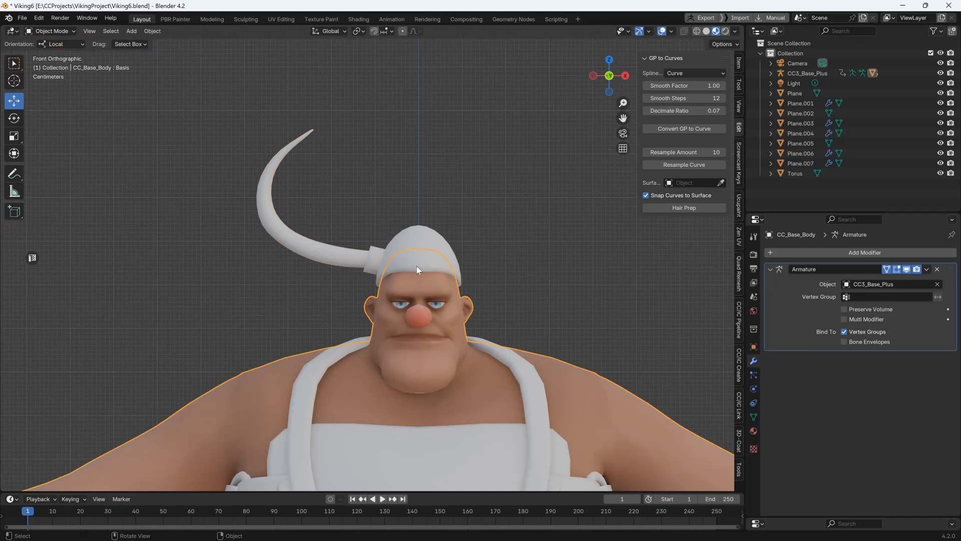
{"action": "left_click", "coordinate": [416, 265]}
{"action": "key", "text": "Tab"}
{"action": "key", "text": "q"}
{"action": "left_click", "coordinate": [490, 299]}
{"action": "key", "text": "ctrl+z"}
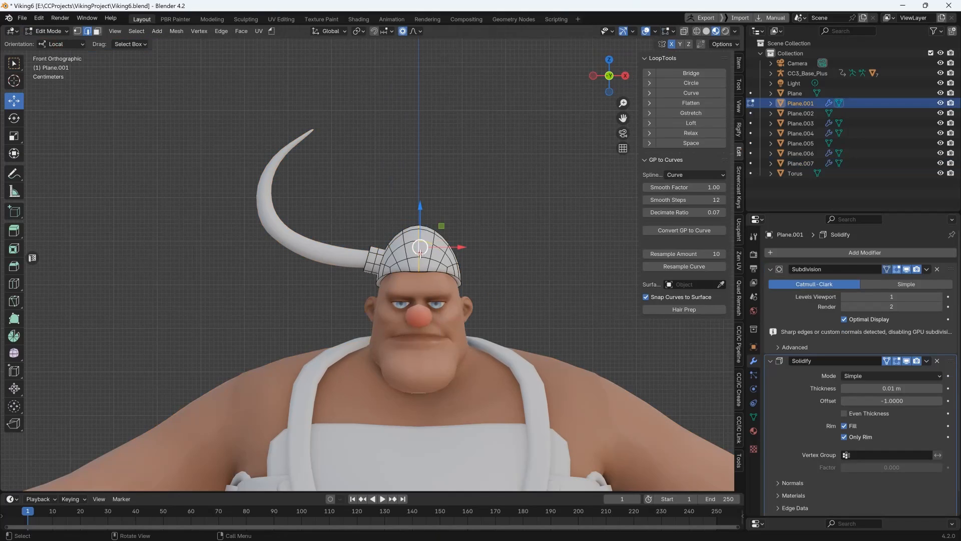
- Scale the helmet's centre edge loop along the X axis
{"action": "key", "text": "s"}
{"action": "key", "text": "x"}
{"action": "key", "text": "q"}
{"action": "left_click", "coordinate": [460, 250]}
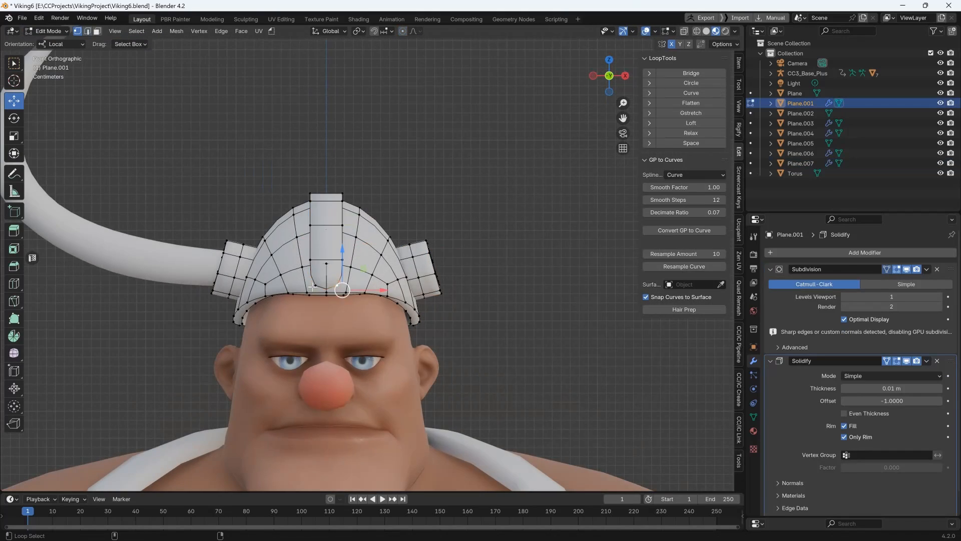
- Crease the side edges of the helmet's raised centre band with a value of 1
{"action": "left_click", "coordinate": [339, 271]}
{"action": "key", "text": "shift+e"}
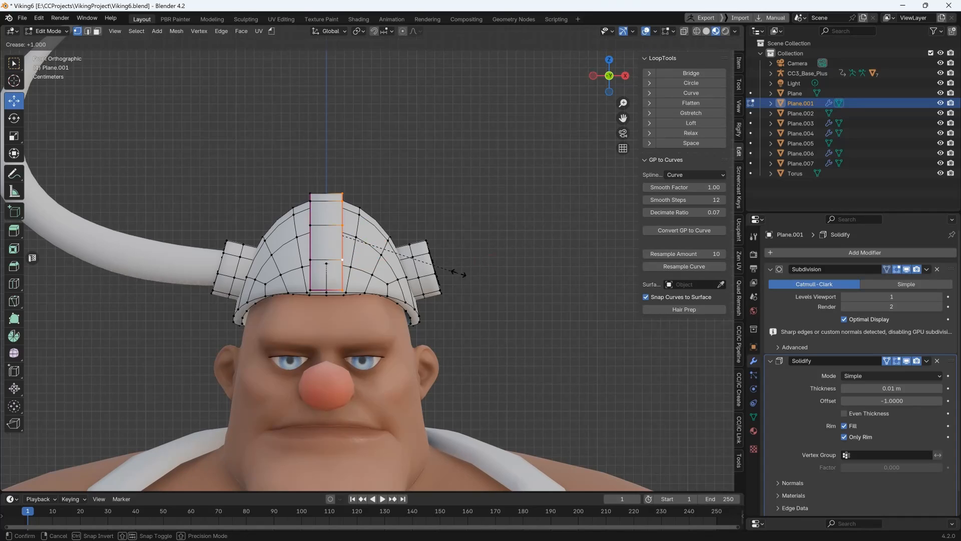
{"action": "left_click", "coordinate": [457, 271]}
- Extend the lower front end of the helmet's centre band down to the nose as a nose guard
{"action": "left_click", "coordinate": [342, 280]}
{"action": "middle_click_drag", "start_coordinate": [339, 285], "coordinate": [194, 287]}
{"action": "left_click_drag", "start_coordinate": [193, 286], "coordinate": [187, 359]}
{"action": "right_click", "coordinate": [191, 324]}
{"action": "middle_click_drag", "start_coordinate": [190, 324], "coordinate": [245, 323]}
- Add an edge loop across the nose guard and move it about -0.004 m in Y and -0.012 m in Z
{"action": "key", "text": "ctrl+r"}
{"action": "scroll", "coordinate": [181, 335], "scroll_direction": "up", "scroll_amount": 1}
{"action": "left_click", "coordinate": [180, 334]}
{"action": "key", "text": "KP_3"}
{"action": "left_click_drag", "start_coordinate": [194, 317], "coordinate": [190, 328]}
{"action": "key", "text": "KP_1"}
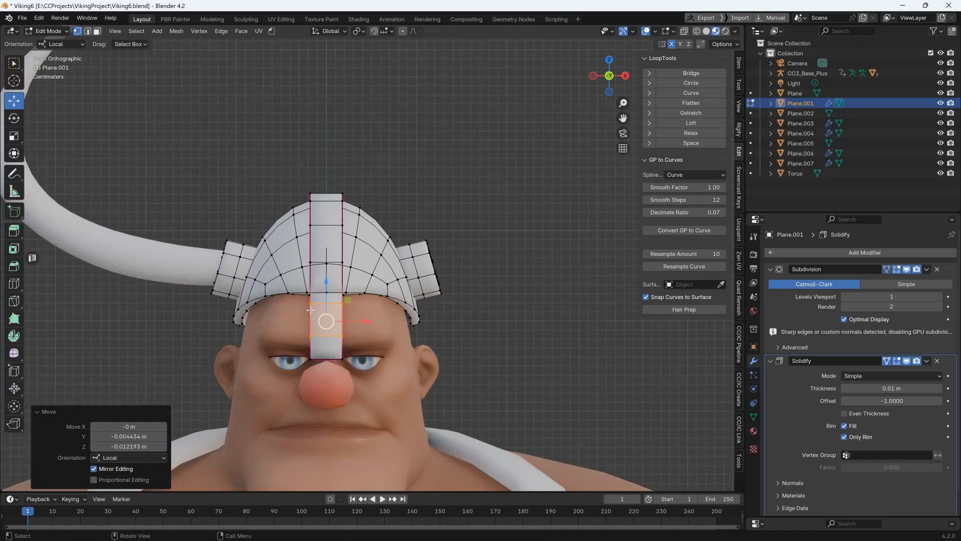
- Add another edge loop to the helmet's centre band near the brim
{"action": "key", "text": "ctrl+r"}
{"action": "left_click", "coordinate": [320, 284]}
{"action": "middle_click_drag", "start_coordinate": [316, 275], "coordinate": [397, 320]}
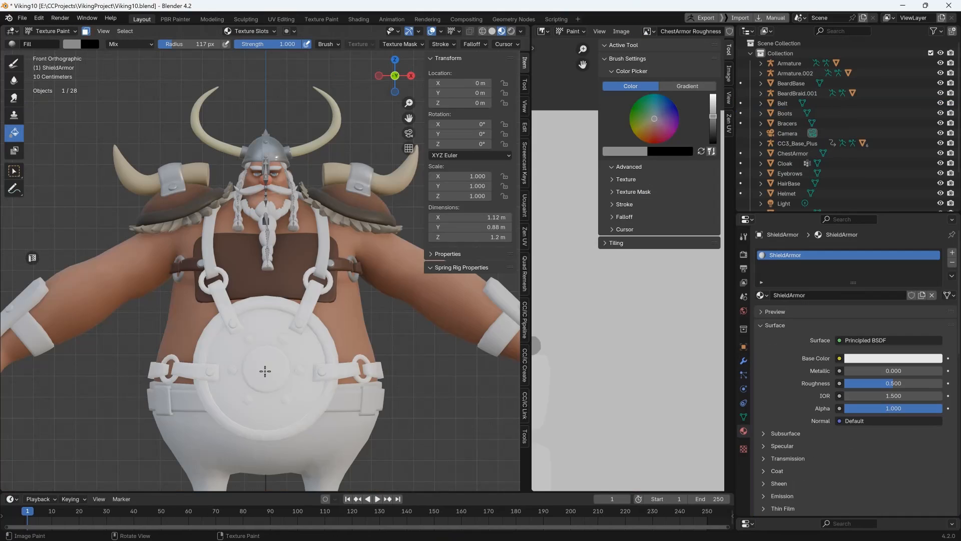
- Select the faces of the four straps attached to the belly shield as the texture paint mask
{"action": "scroll", "coordinate": [213, 317], "scroll_direction": "up", "scroll_amount": 2}
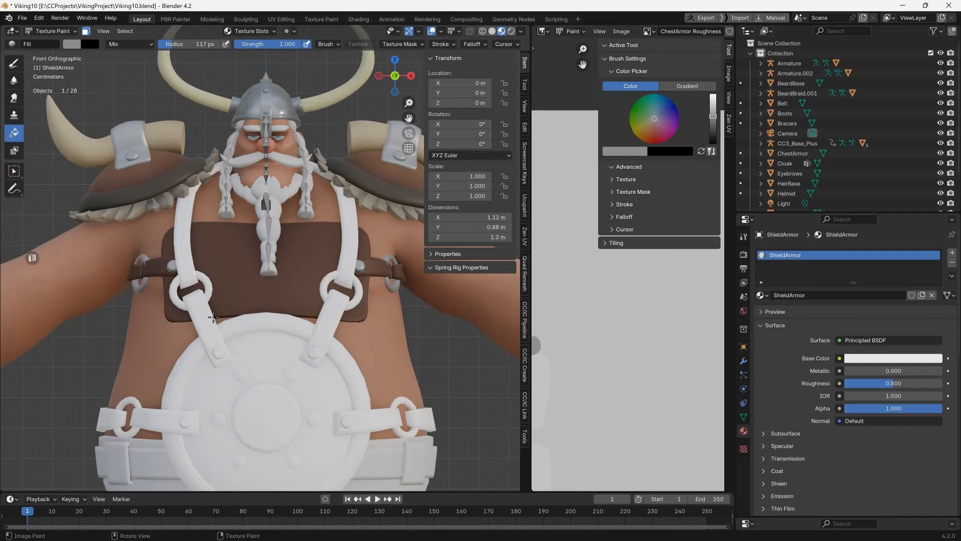
{"action": "scroll", "coordinate": [348, 394], "scroll_direction": "down", "scroll_amount": 1}
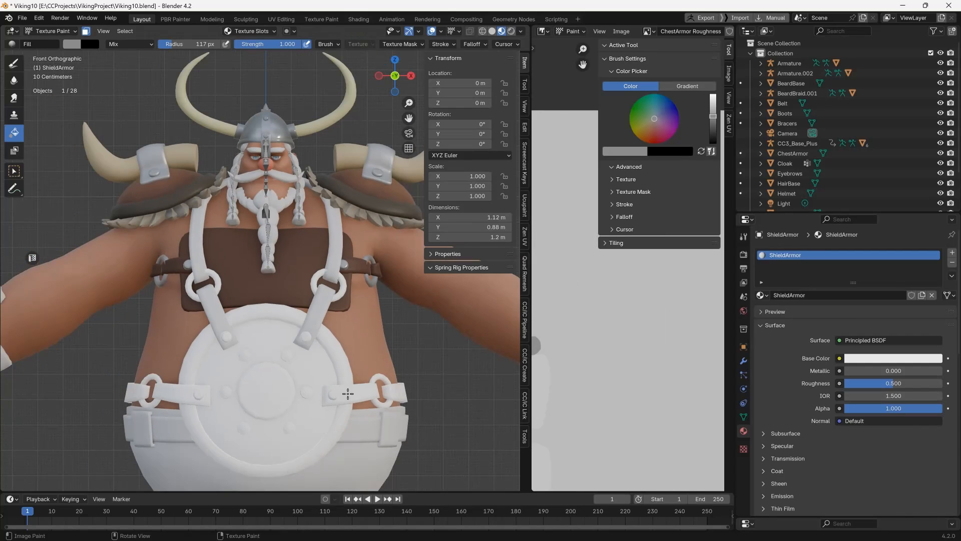
{"action": "scroll", "coordinate": [607, 343], "scroll_direction": "down", "scroll_amount": 3}
{"action": "scroll", "coordinate": [251, 338], "scroll_direction": "up", "scroll_amount": 2}
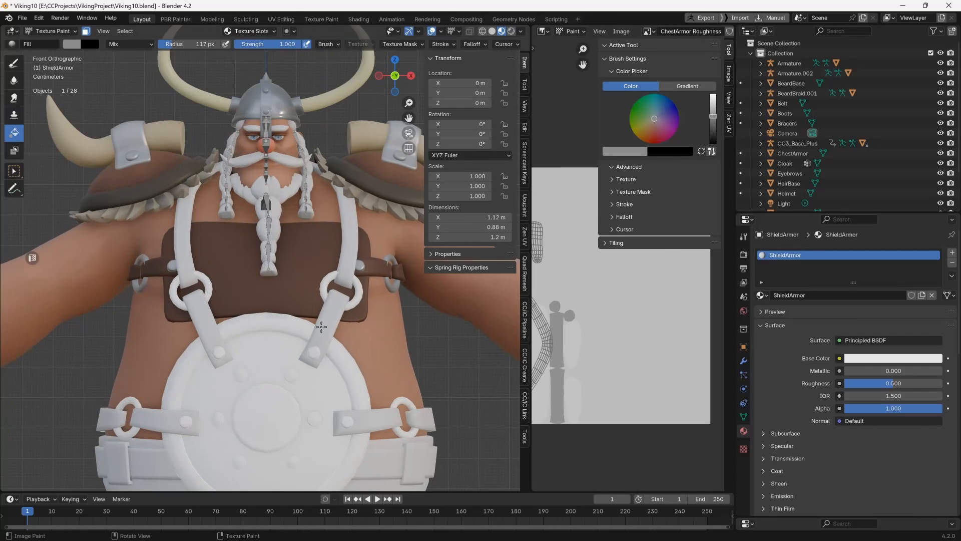
{"action": "middle_click_drag", "start_coordinate": [248, 319], "coordinate": [320, 320]}
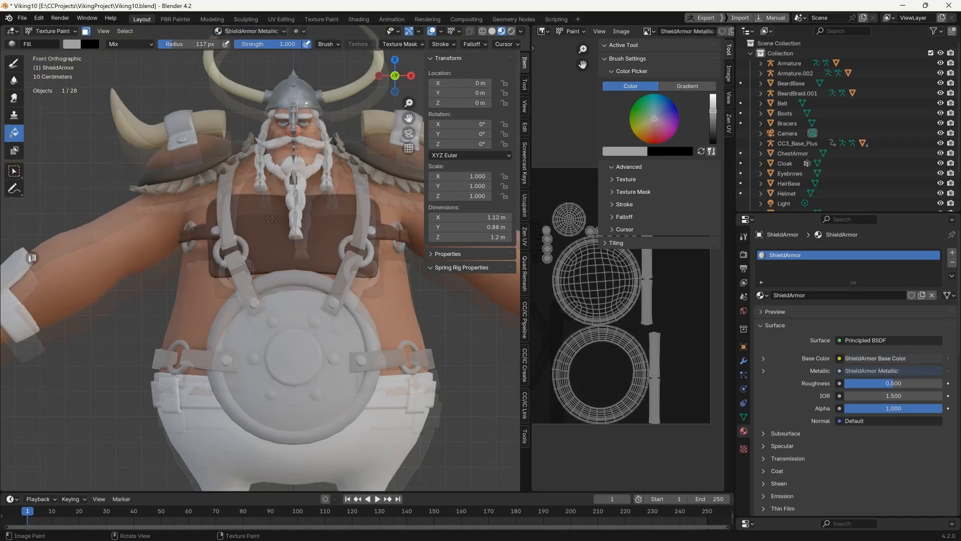
- Set the fill colour to white and fill the masked metal parts in the ShieldArmor Metallic texture
{"action": "left_click", "coordinate": [71, 44]}
{"action": "left_click_drag", "start_coordinate": [156, 96], "coordinate": [157, 55]}
{"action": "left_click", "coordinate": [271, 202]}
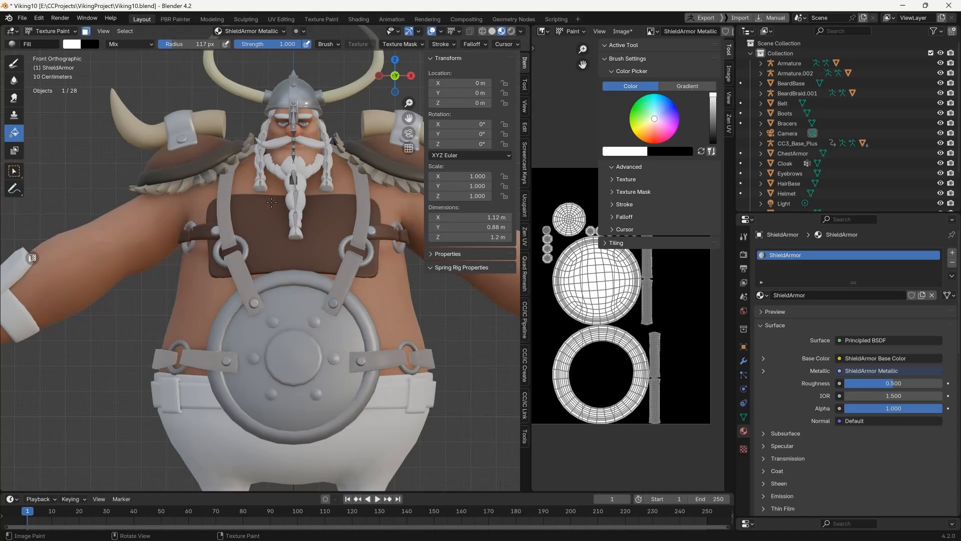
- Add a Roughness texture slot to ShieldArmor and fill the masked shield parts with dark grey
{"action": "left_click", "coordinate": [250, 31]}
{"action": "left_click", "coordinate": [293, 68]}
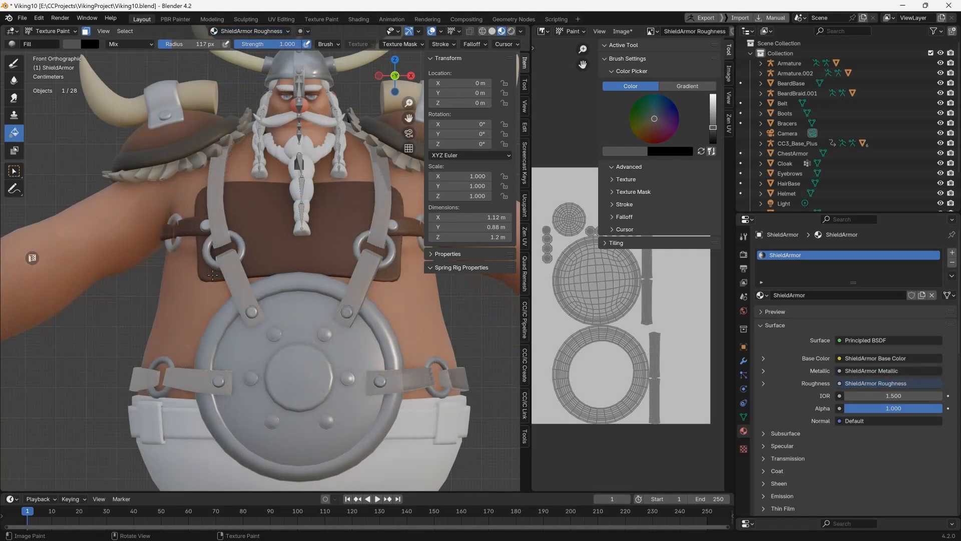
{"action": "left_click", "coordinate": [289, 350]}
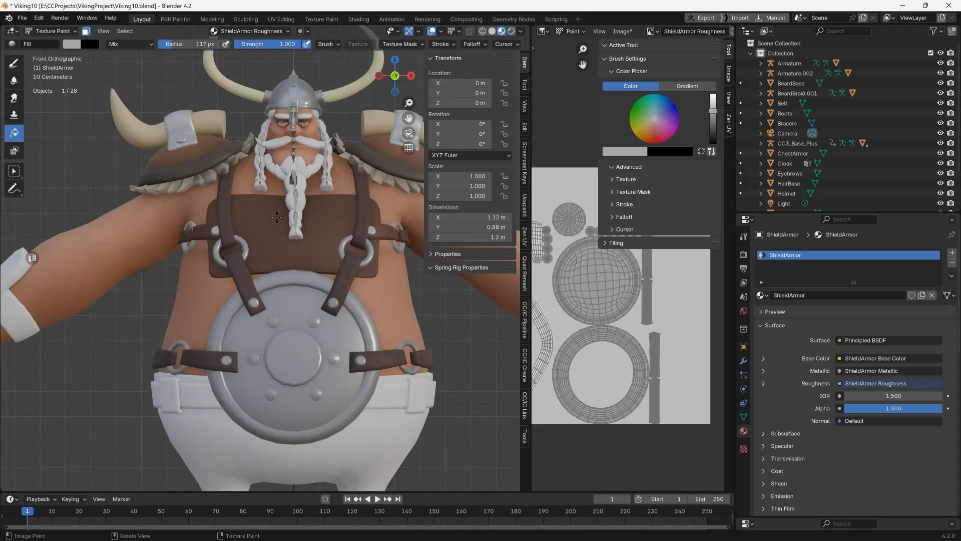
- Save all of the ShieldArmor texture images
{"action": "scroll", "coordinate": [271, 300], "scroll_direction": "down", "scroll_amount": 2}
{"action": "left_click", "coordinate": [249, 31]}
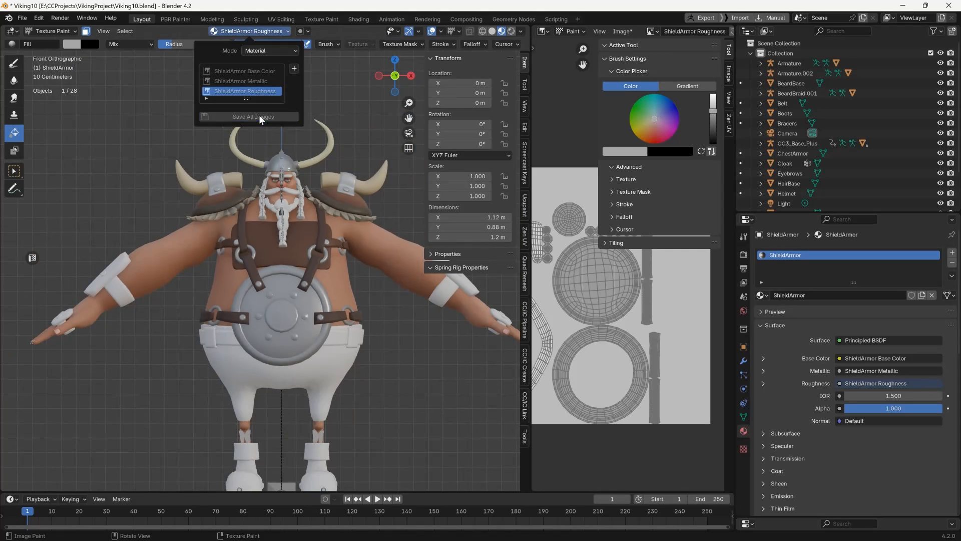
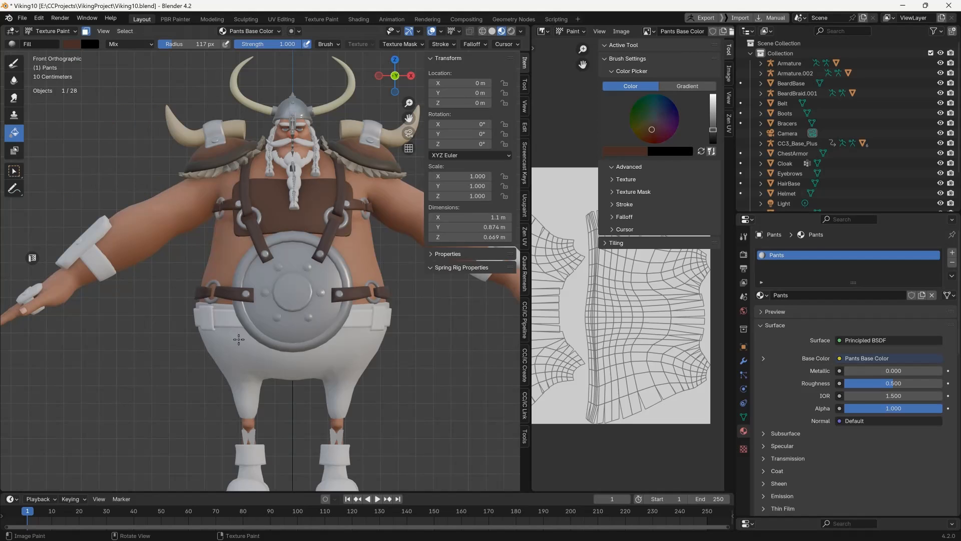
- Fill the pants' base colour with dark brown and shade them with a radial gradient fill in Multiply blend mode
{"action": "left_click", "coordinate": [290, 361]}
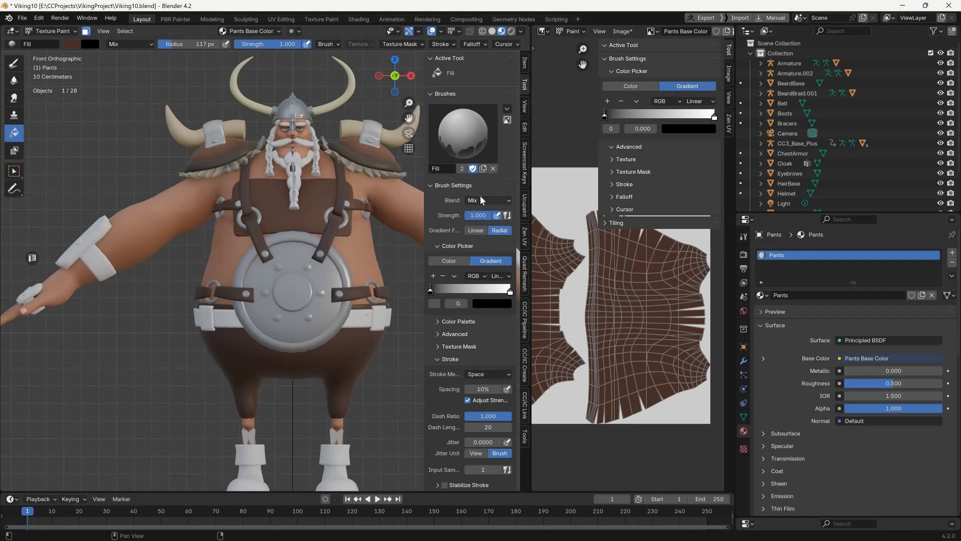
{"action": "left_click_drag", "start_coordinate": [308, 320], "coordinate": [307, 430]}
- Add Roughness and Base Color texture slots to the BeardBase material
{"action": "left_click", "coordinate": [249, 31]}
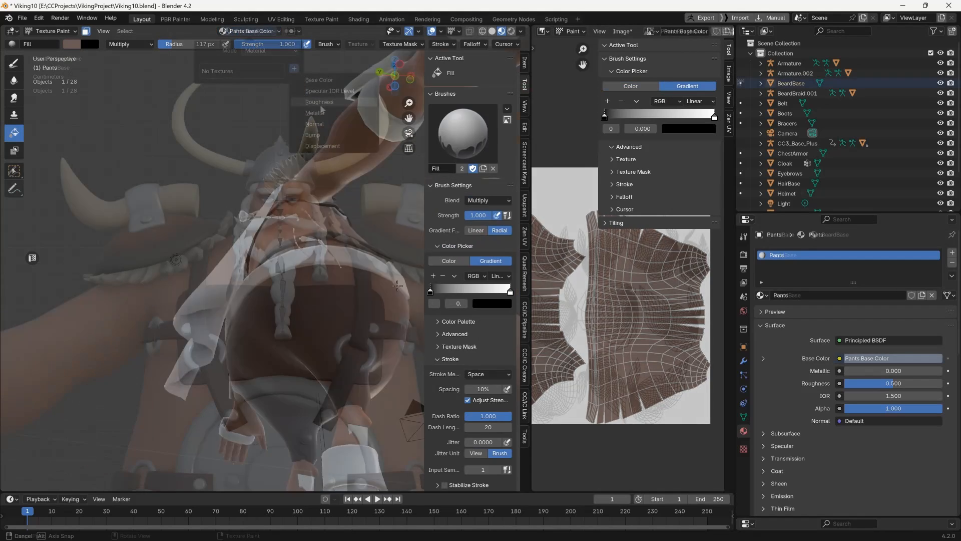
{"action": "left_click", "coordinate": [320, 102]}
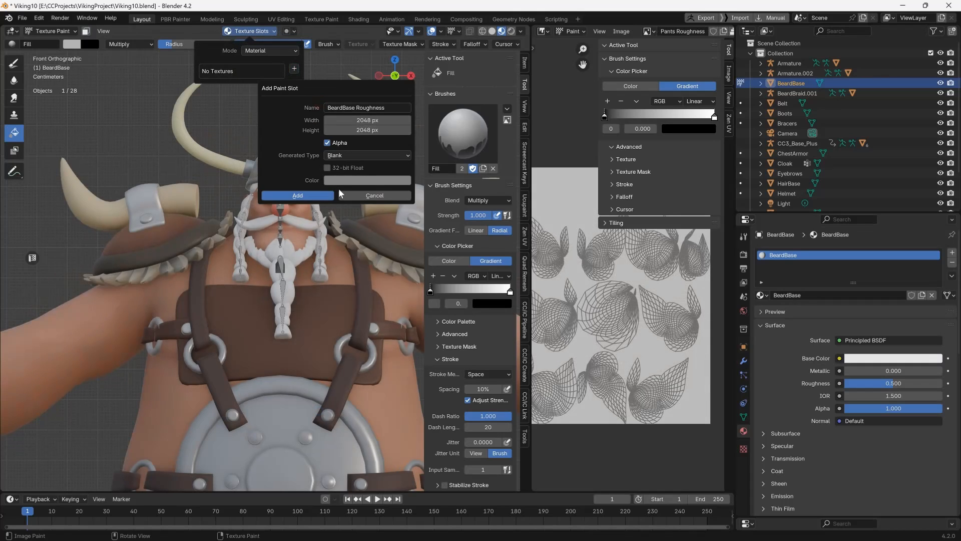
{"action": "left_click", "coordinate": [300, 199]}
{"action": "left_click", "coordinate": [294, 68]}
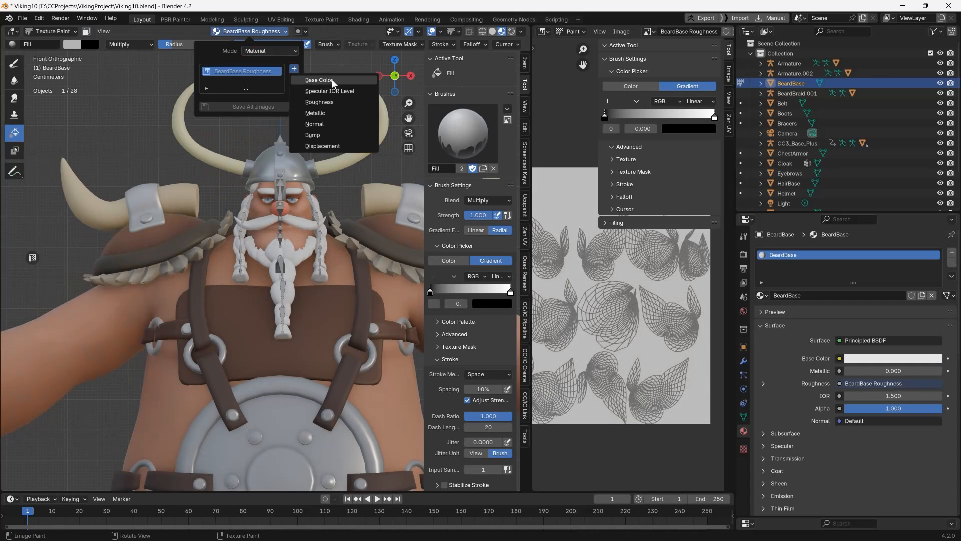
{"action": "left_click", "coordinate": [319, 79]}
{"action": "left_click", "coordinate": [351, 150]}
{"action": "left_click", "coordinate": [300, 176]}
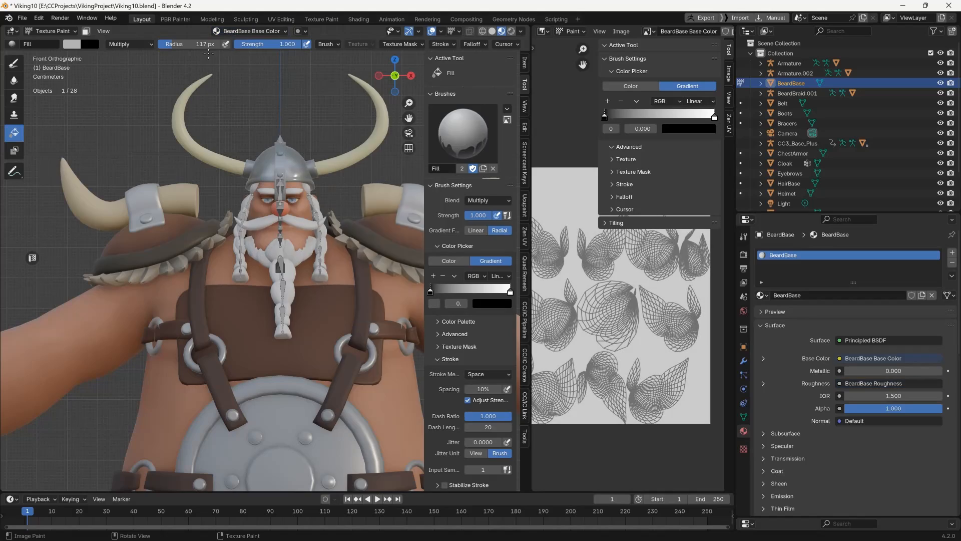
- Turn on the paint mask for BeardBase and pick a fill colour for the beard
{"action": "left_click", "coordinate": [85, 31]}
{"action": "left_click", "coordinate": [72, 44]}
{"action": "left_click", "coordinate": [102, 129]}
{"action": "left_click_drag", "start_coordinate": [167, 85], "coordinate": [165, 102]}
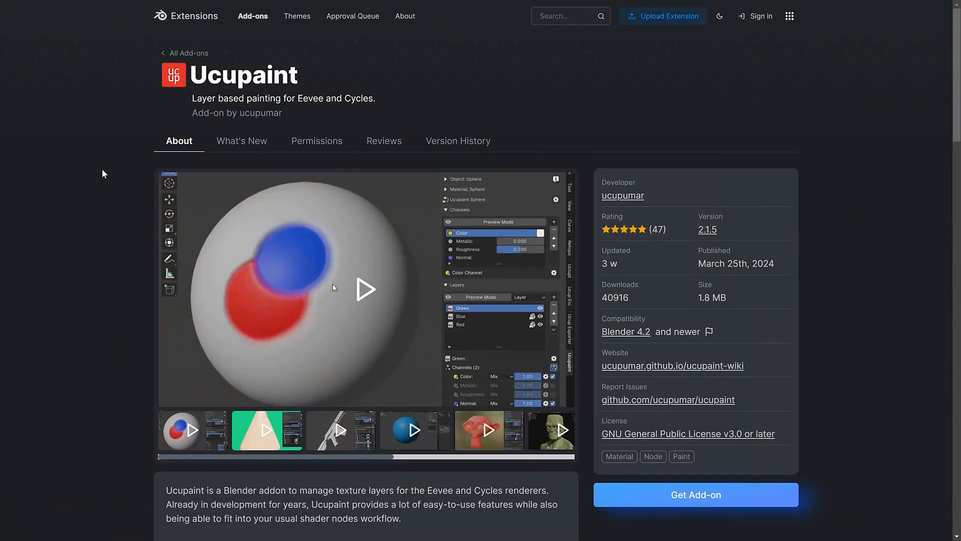
- Read the Ucupaint add-on page through its description, feature list and documentation notes
{"action": "scroll", "coordinate": [102, 173], "scroll_direction": "down", "scroll_amount": 9}
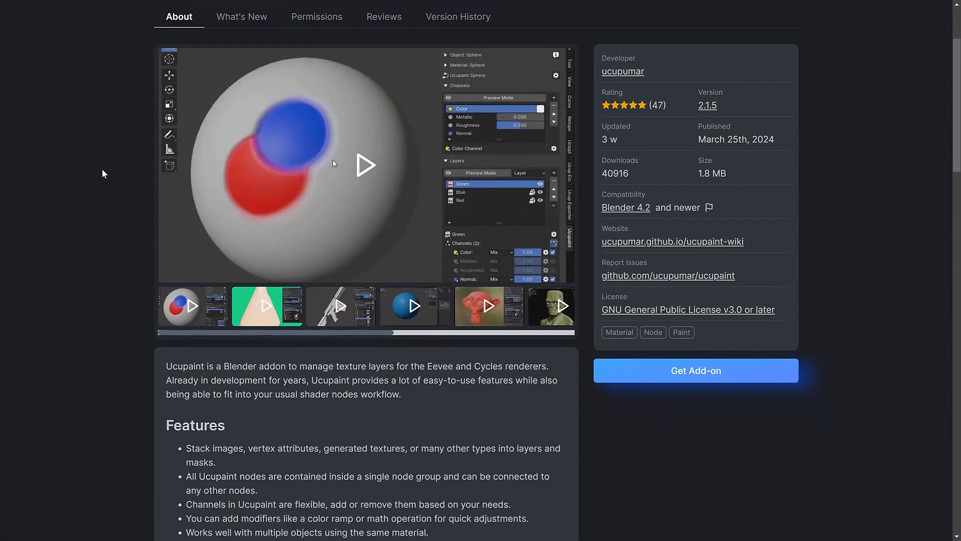
{"action": "scroll", "coordinate": [102, 174], "scroll_direction": "down", "scroll_amount": 3}
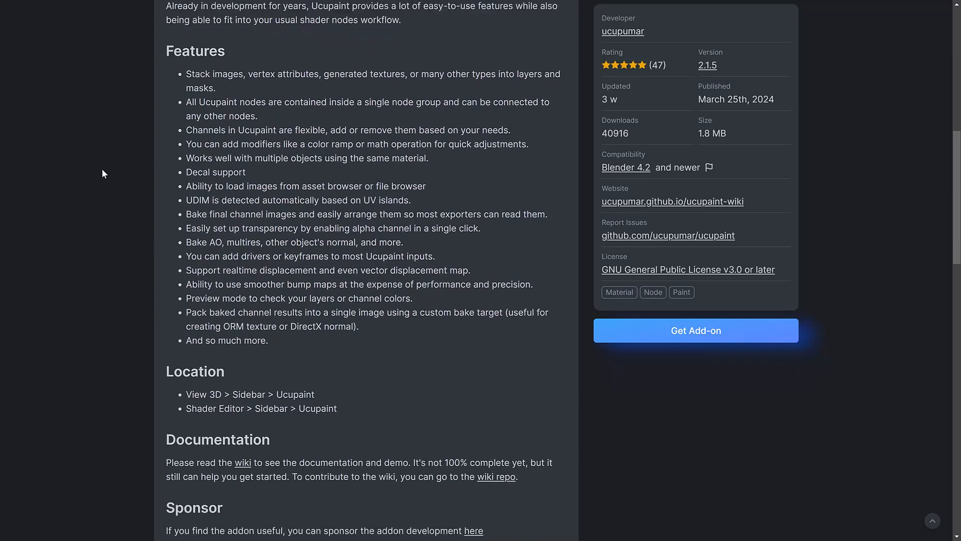
{"action": "scroll", "coordinate": [103, 174], "scroll_direction": "down", "scroll_amount": 2}
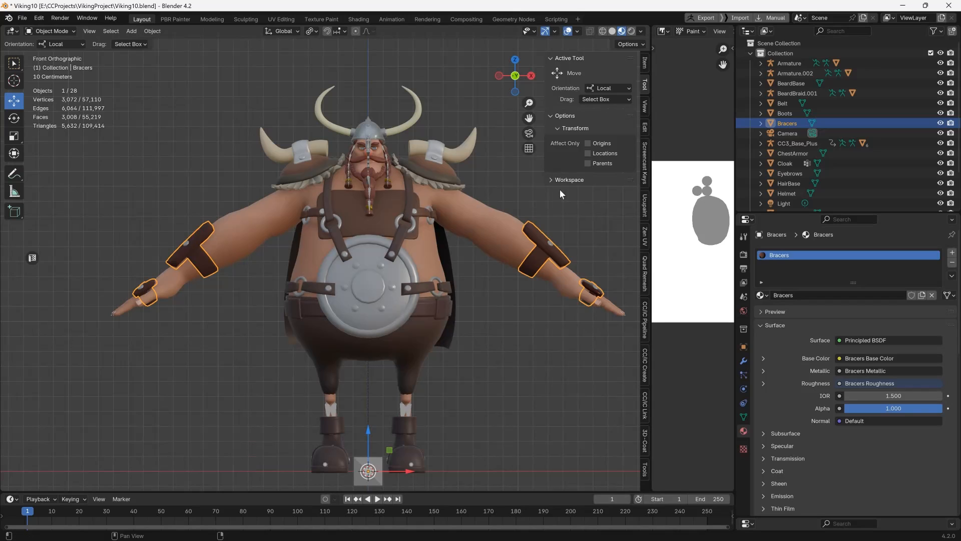
- Export the bracers as an accessory, overwriting Bracers.fbx in the project's Assets folder
{"action": "left_click", "coordinate": [644, 274]}
{"action": "left_click", "coordinate": [644, 320]}
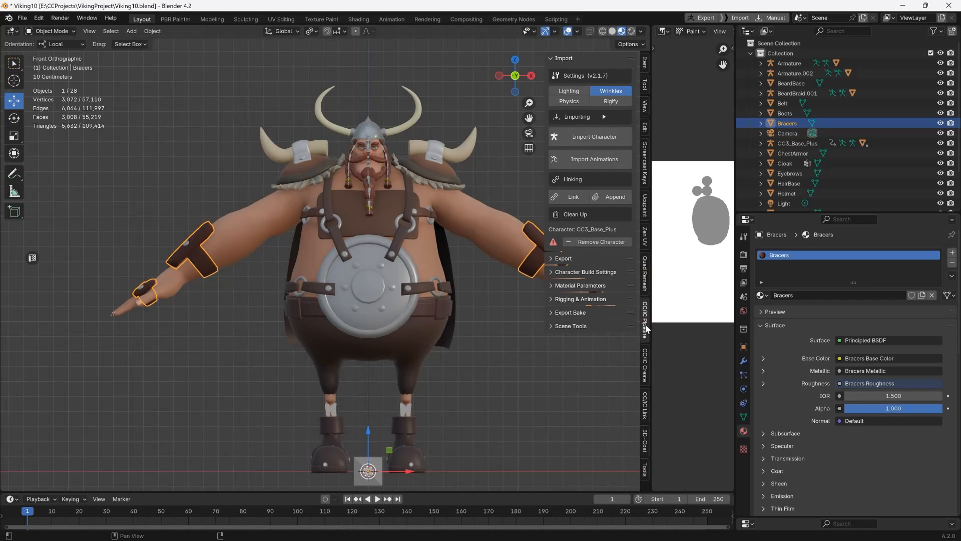
{"action": "left_click", "coordinate": [645, 364]}
{"action": "left_click", "coordinate": [600, 105]}
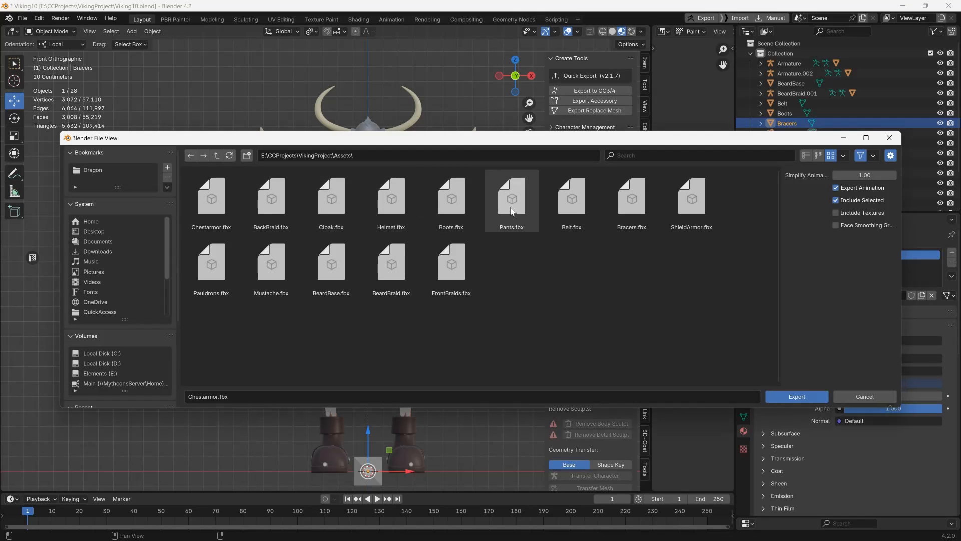
{"action": "double_click", "coordinate": [630, 214]}
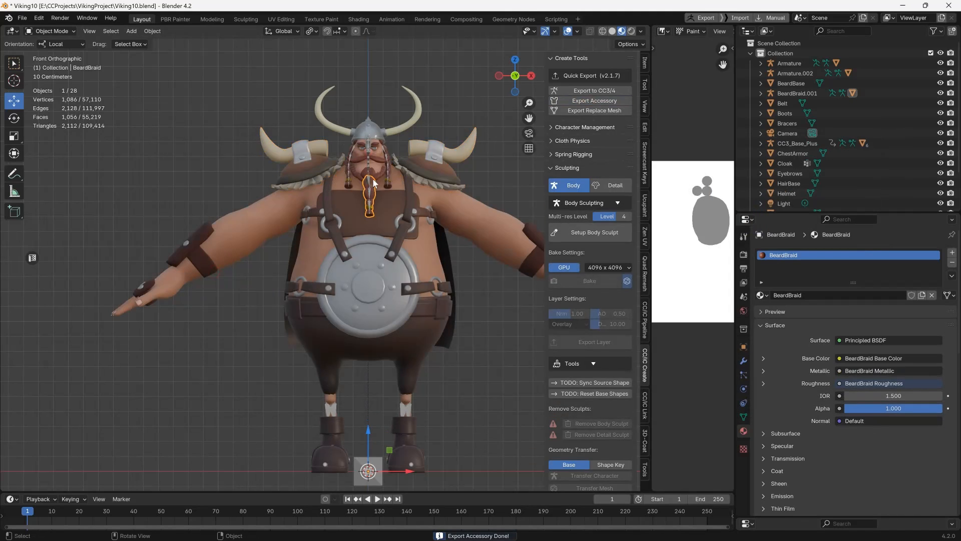
- Select the two front beard braids together with their armature
{"action": "scroll", "coordinate": [372, 178], "scroll_direction": "up", "scroll_amount": 3}
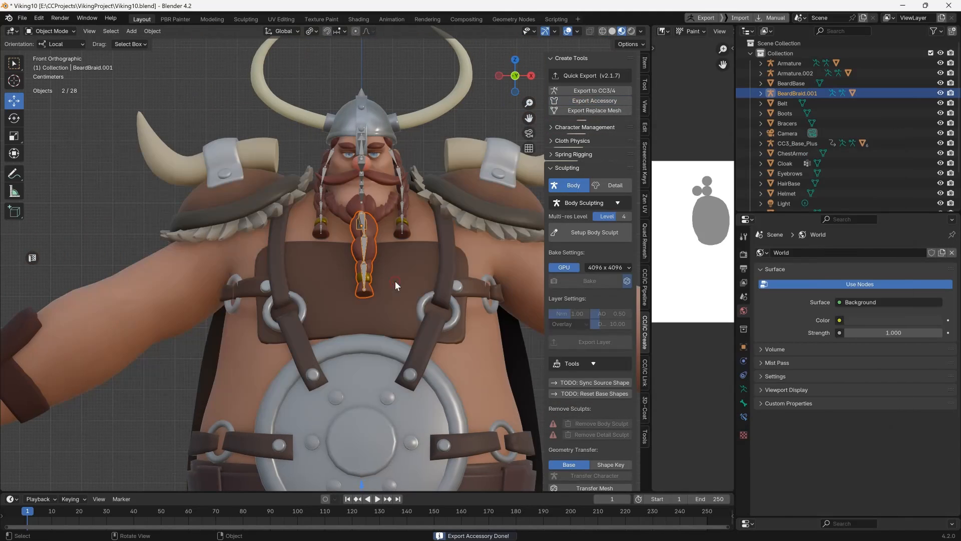
{"action": "left_click", "coordinate": [317, 190]}
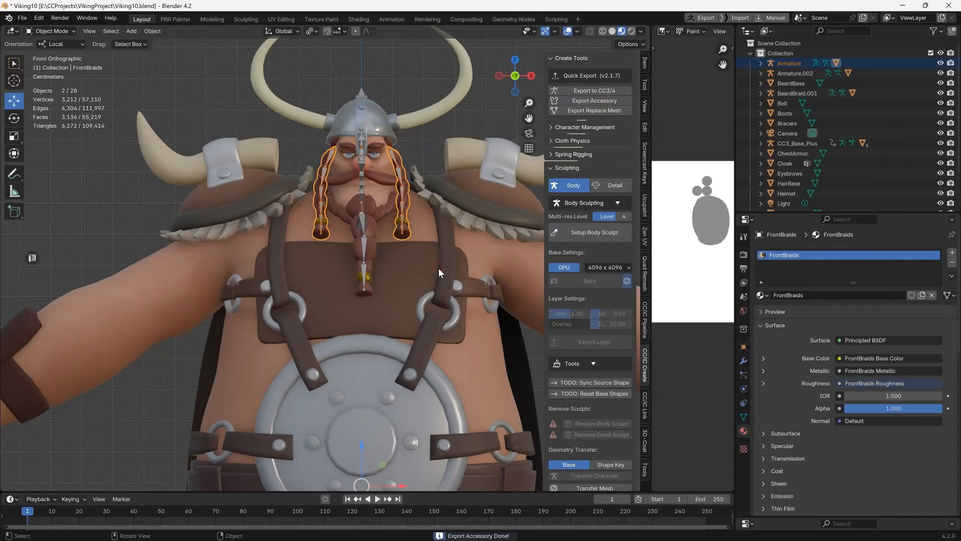
- Export the helmet as an accessory, overwriting Helmet.fbx in the Assets folder
{"action": "middle_click_drag", "start_coordinate": [438, 268], "coordinate": [236, 162]}
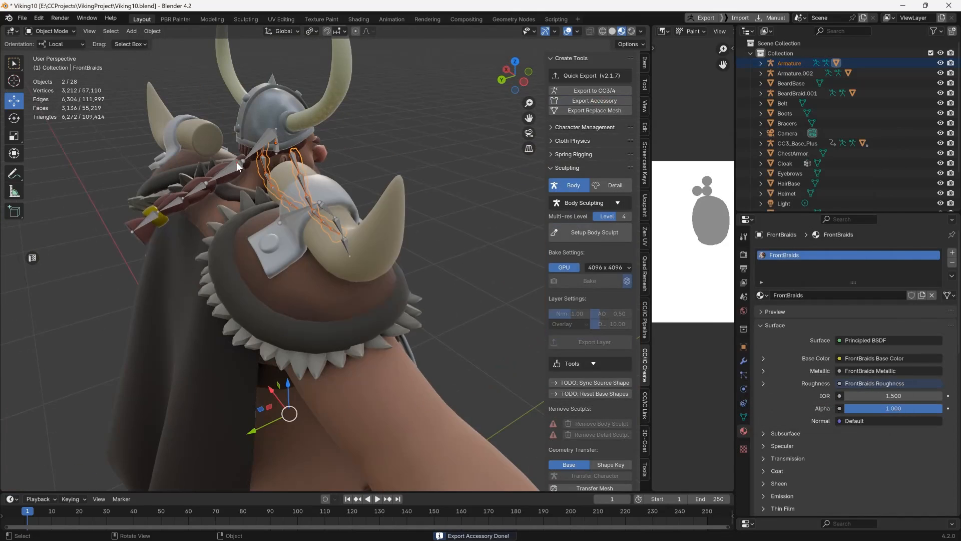
{"action": "left_click", "coordinate": [552, 114]}
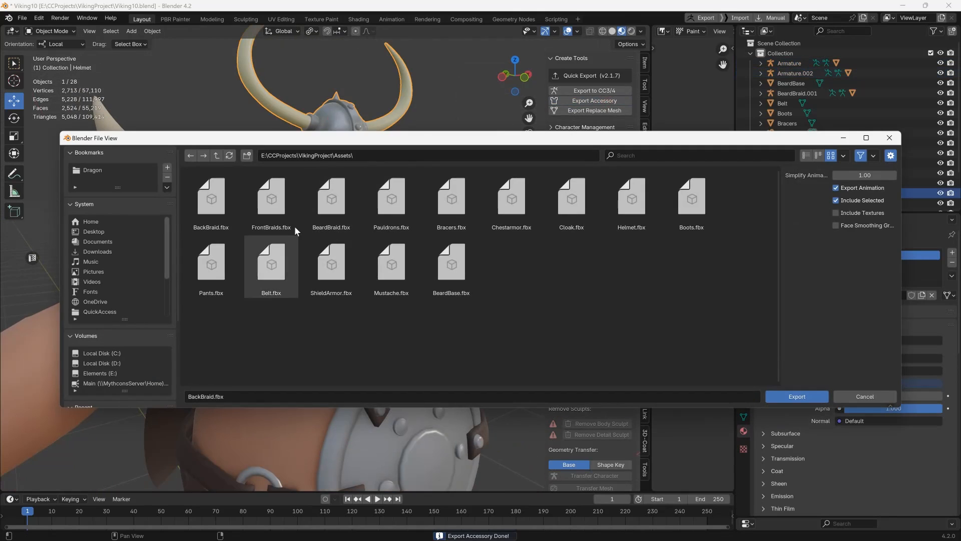
{"action": "left_click", "coordinate": [649, 206]}
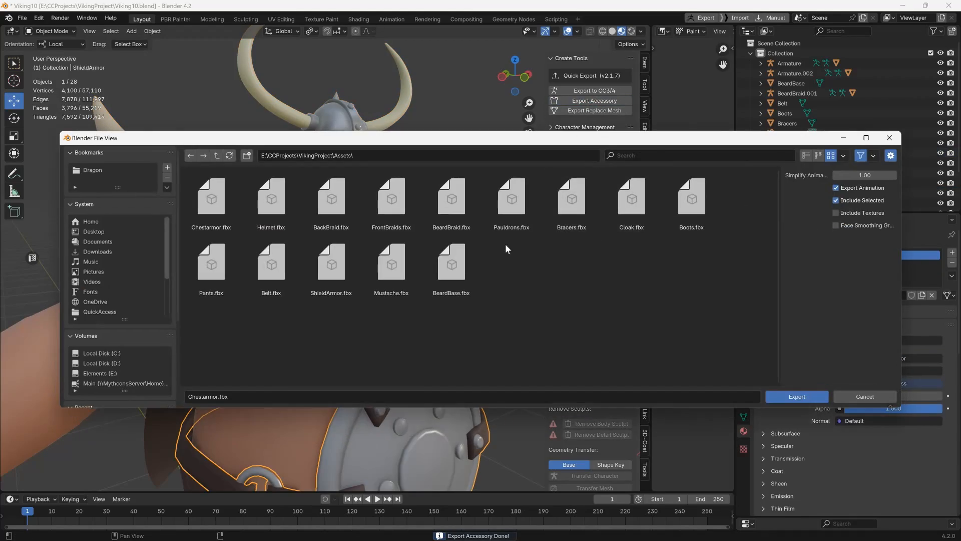
- Switch to Character Creator and import BeardBase.fbx from the Assets folder as an accessory for the character
{"action": "left_click", "coordinate": [27, 17]}
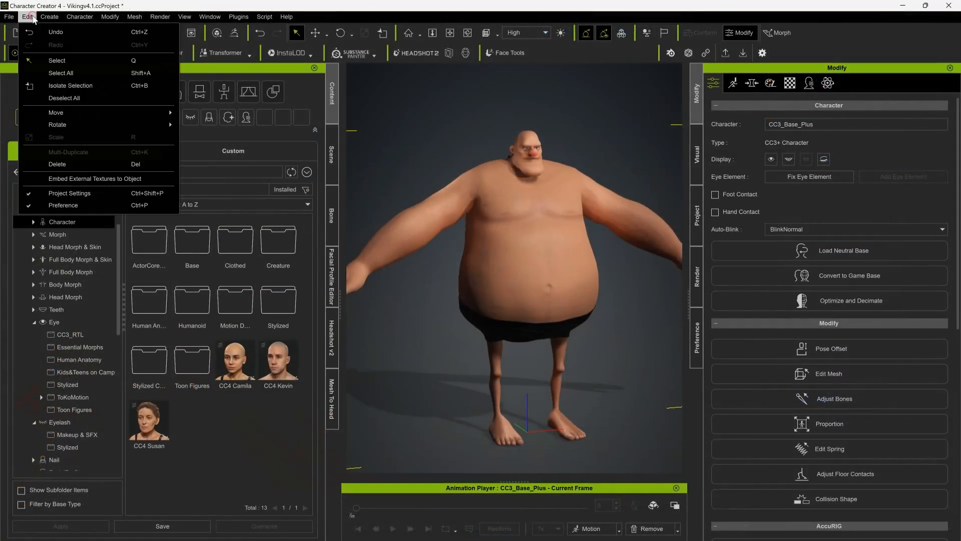
{"action": "mouse_move", "coordinate": [49, 15]}
{"action": "left_click", "coordinate": [89, 138]}
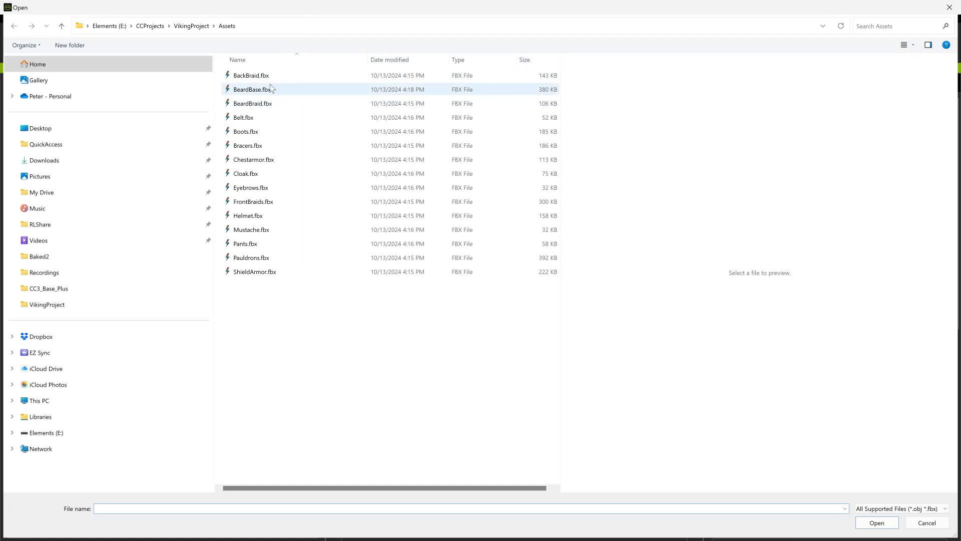
{"action": "double_click", "coordinate": [270, 89]}
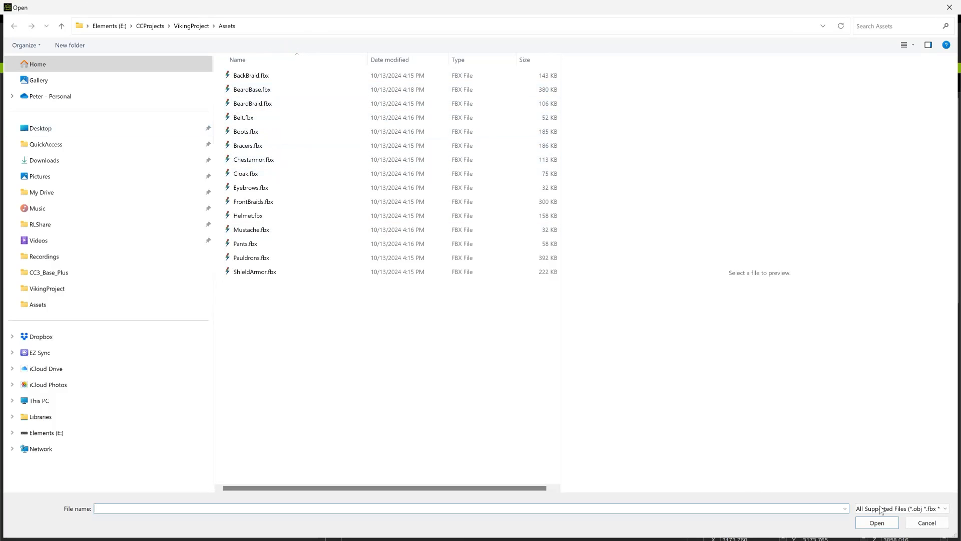
{"action": "left_click", "coordinate": [926, 522]}
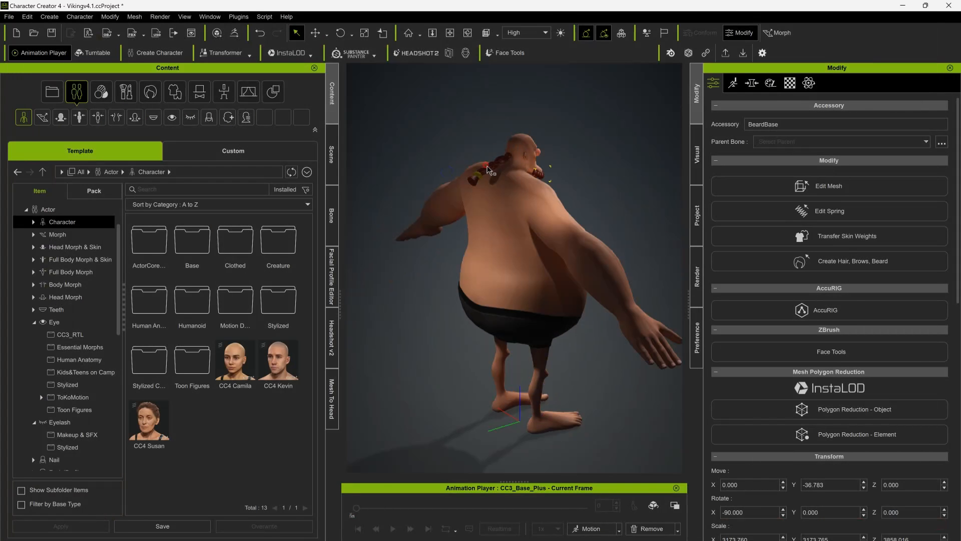
- Import BackBraid.fbx from the Assets folder as a prop
{"action": "left_click", "coordinate": [488, 170]}
{"action": "left_click", "coordinate": [489, 172]}
{"action": "left_click", "coordinate": [487, 167]}
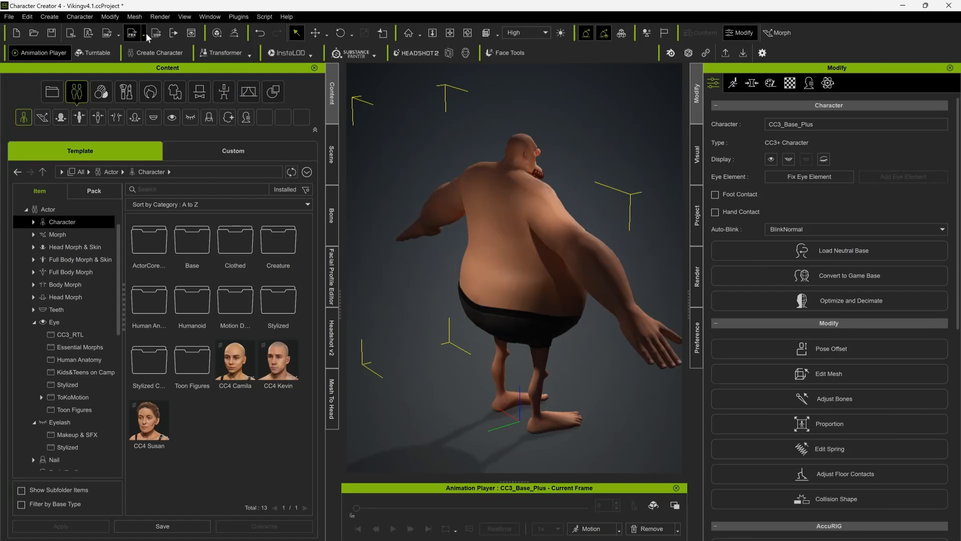
{"action": "left_click", "coordinate": [49, 17]}
{"action": "left_click", "coordinate": [106, 124]}
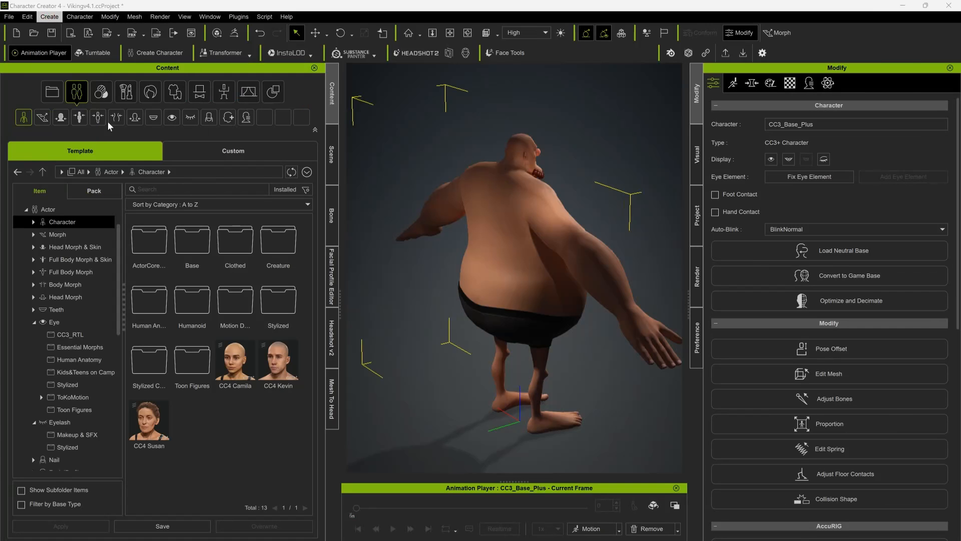
{"action": "double_click", "coordinate": [258, 78]}
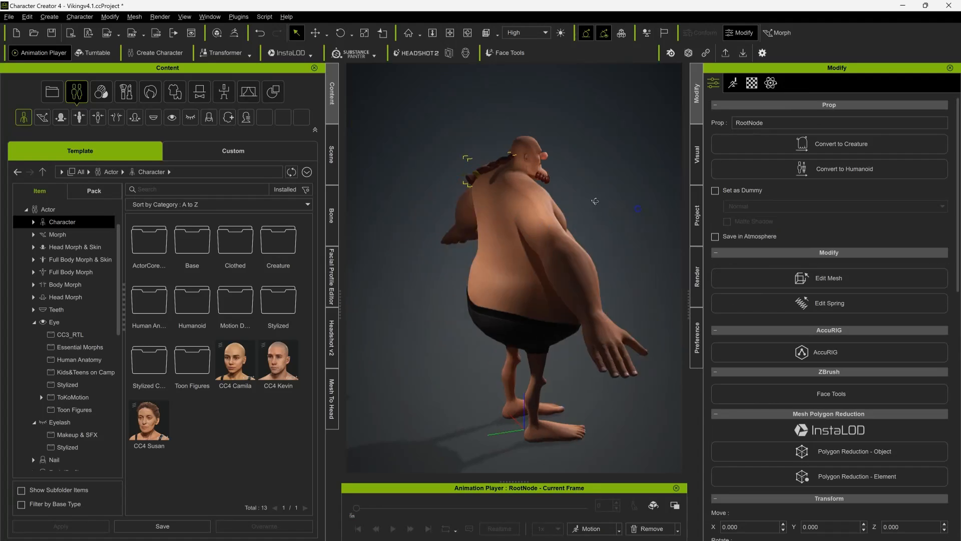
- Import BeardBraid.fbx and FrontBraids.fbx from the Assets folder as props
{"action": "left_click", "coordinate": [50, 17]}
{"action": "left_click", "coordinate": [80, 134]}
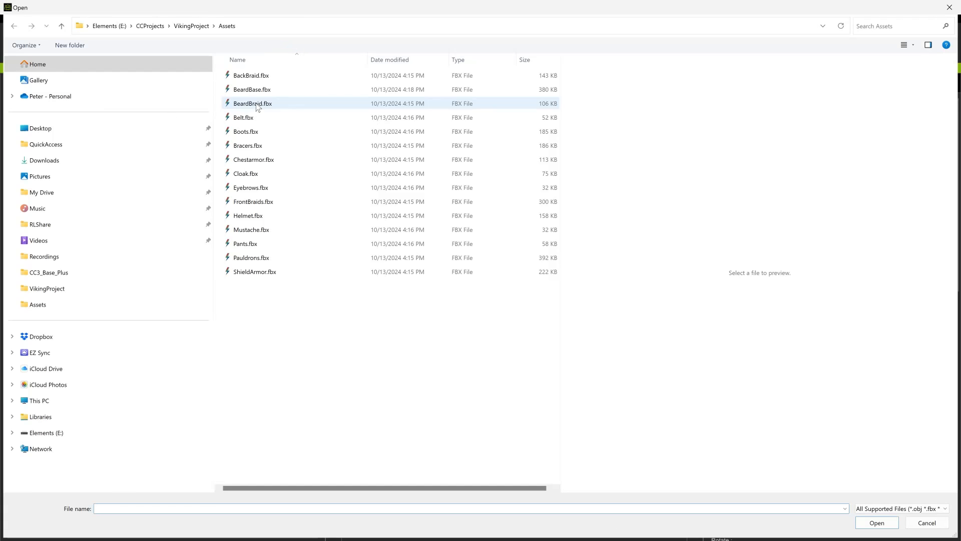
{"action": "double_click", "coordinate": [259, 103]}
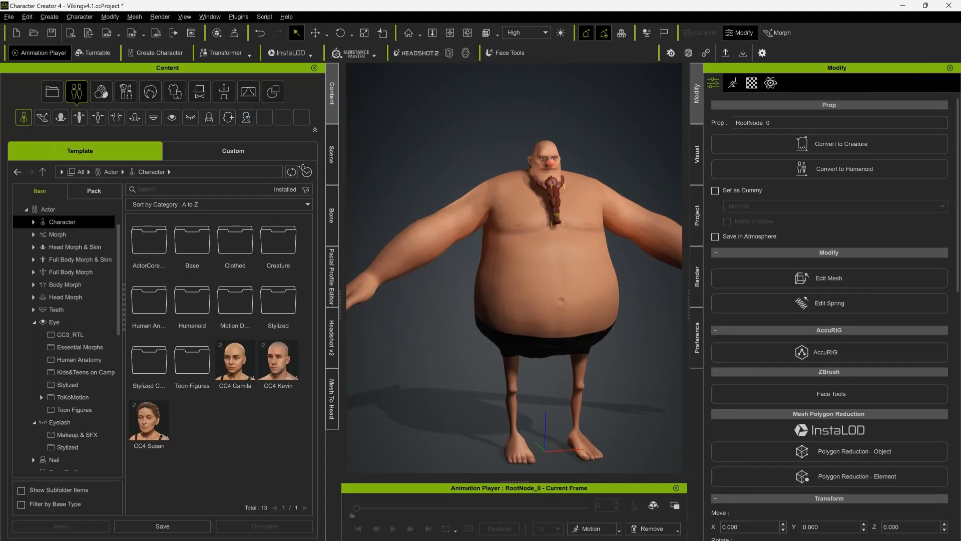
{"action": "left_click", "coordinate": [54, 17]}
{"action": "left_click", "coordinate": [104, 124]}
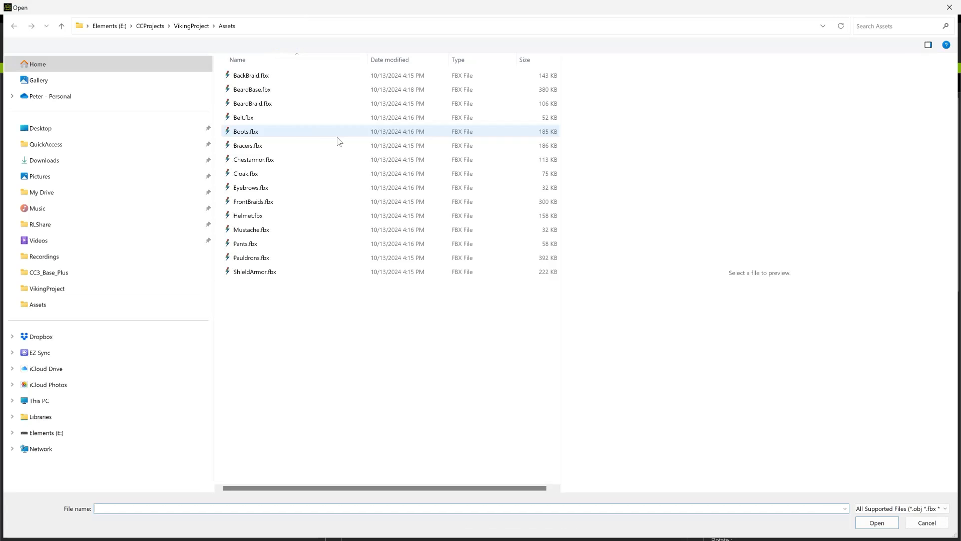
{"action": "double_click", "coordinate": [251, 202]}
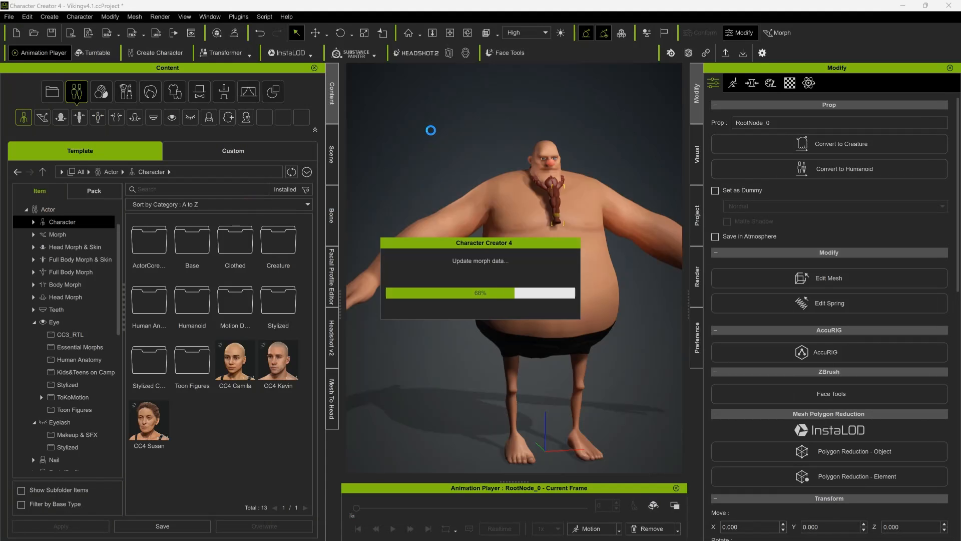
- Import Helmet.fbx from the Assets folder as an accessory on the character
{"action": "left_click", "coordinate": [55, 18]}
{"action": "left_click", "coordinate": [80, 133]}
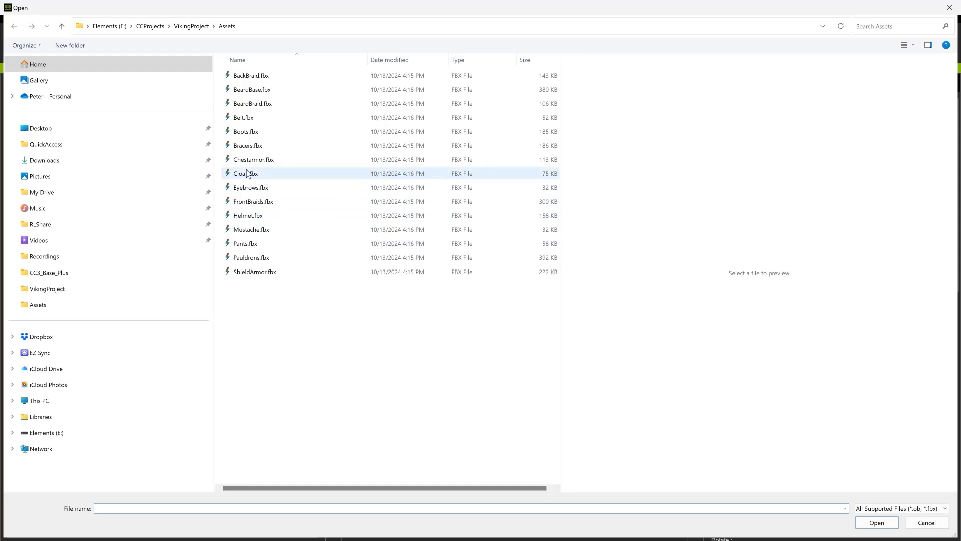
{"action": "double_click", "coordinate": [249, 216]}
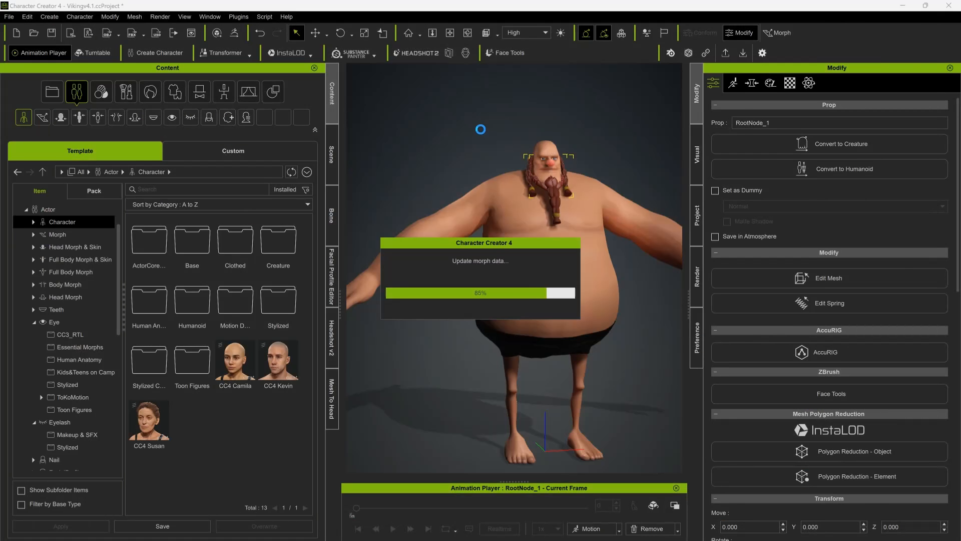
{"action": "left_click", "coordinate": [54, 17]}
{"action": "left_click", "coordinate": [80, 134]}
{"action": "double_click", "coordinate": [249, 230]}
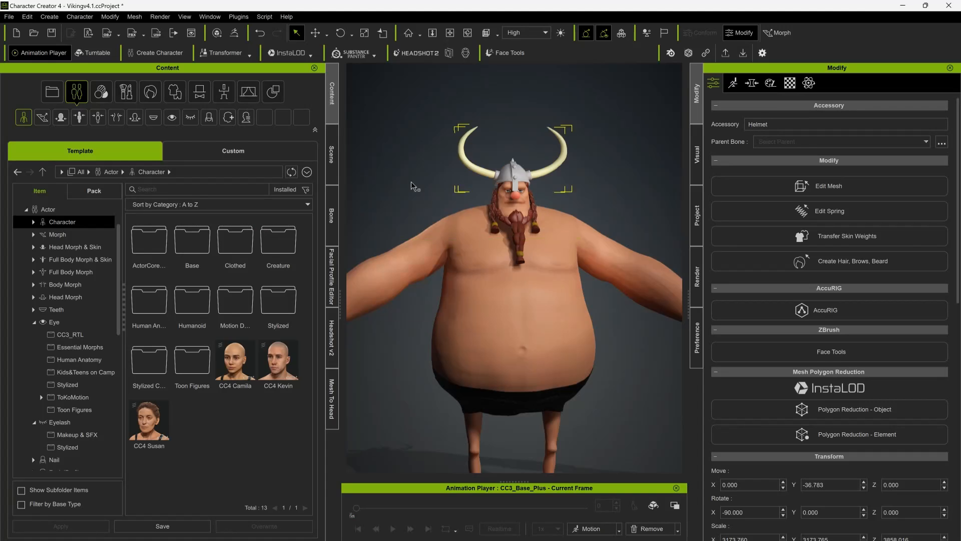
- Add ShieldArmor.fbx and Pauldrons.fbx to the character as accessories
{"action": "middle_click_drag", "start_coordinate": [414, 184], "coordinate": [419, 155]}
{"action": "left_click", "coordinate": [73, 17]}
{"action": "left_click", "coordinate": [80, 134]}
{"action": "double_click", "coordinate": [270, 287]}
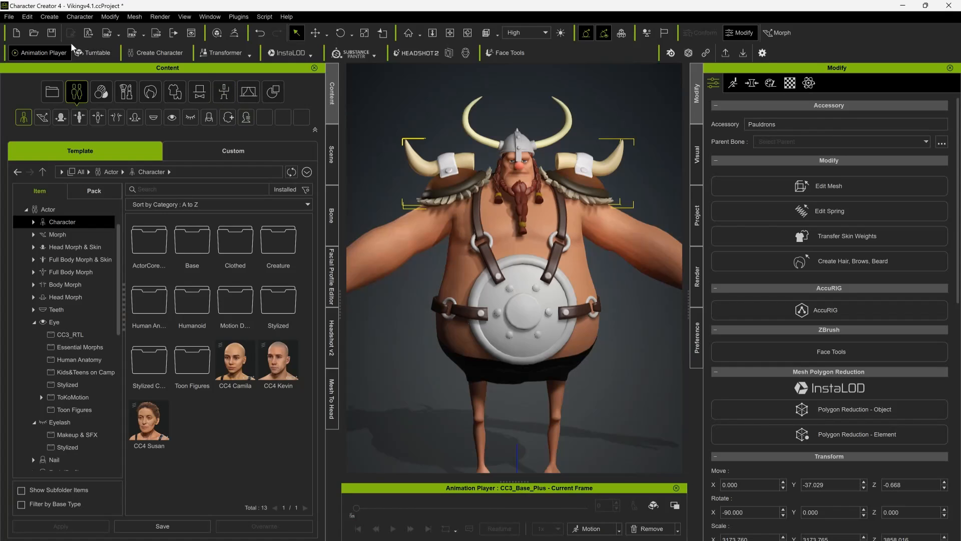
- Add Chestarmor.fbx, Boots.fbx and Mustache.fbx to the character as accessories
{"action": "left_click", "coordinate": [50, 16]}
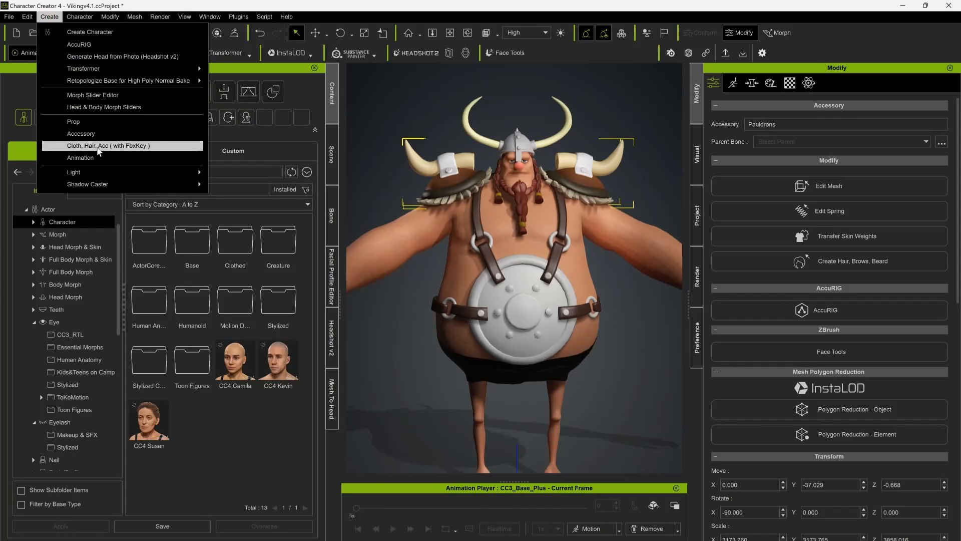
{"action": "left_click", "coordinate": [91, 134]}
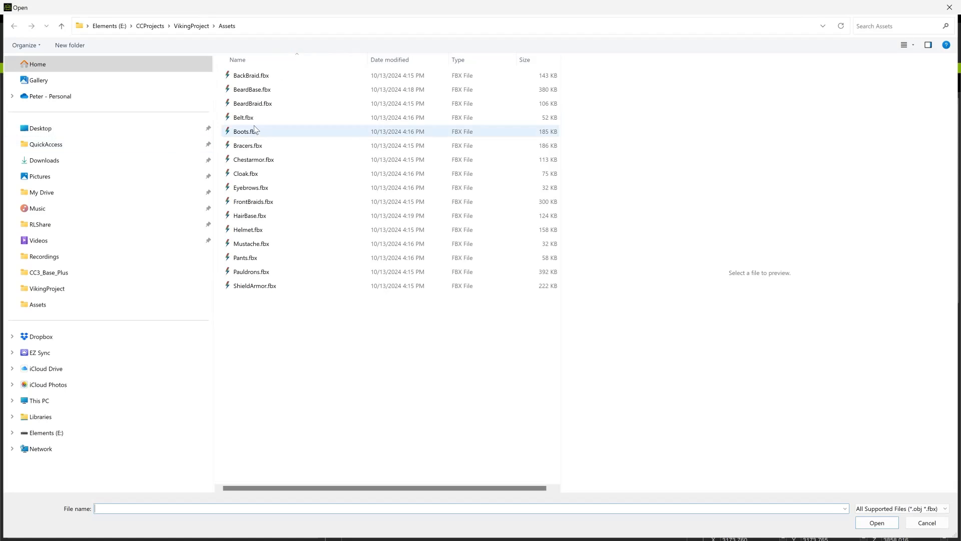
{"action": "double_click", "coordinate": [253, 131]}
{"action": "left_click", "coordinate": [54, 17]}
{"action": "left_click", "coordinate": [82, 134]}
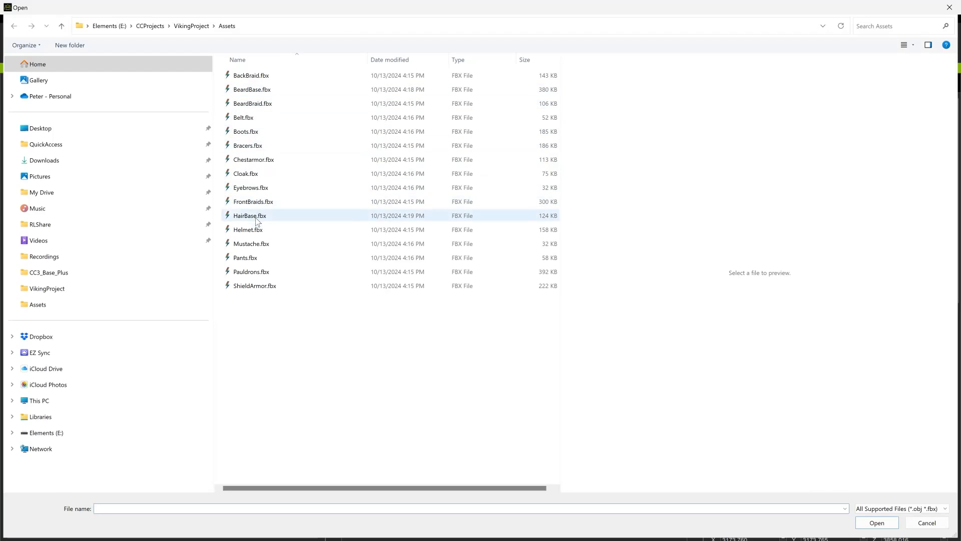
{"action": "double_click", "coordinate": [251, 243]}
- Add Bracers.fbx and Pants.fbx to the character as accessories
{"action": "scroll", "coordinate": [398, 81], "scroll_direction": "down", "scroll_amount": 2}
{"action": "left_click", "coordinate": [49, 16]}
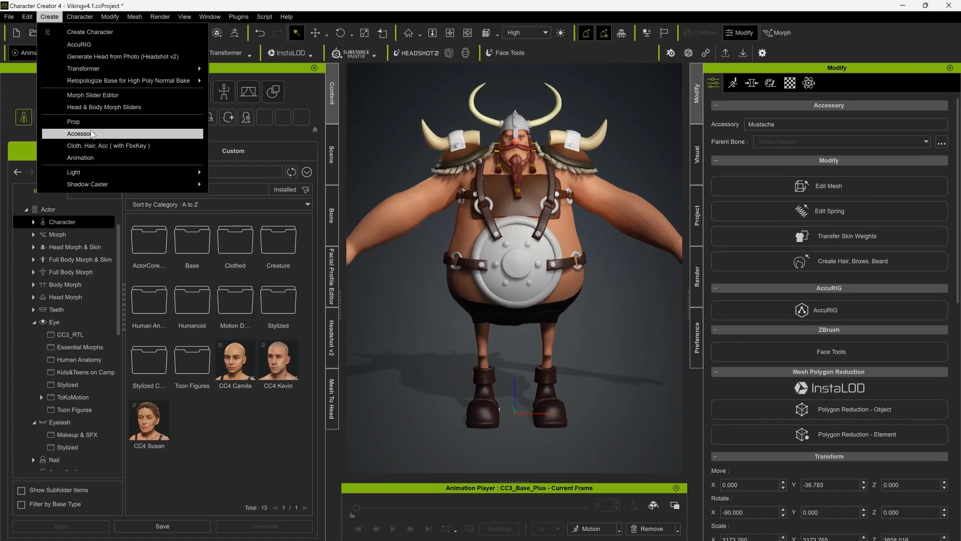
{"action": "left_click", "coordinate": [82, 133]}
{"action": "double_click", "coordinate": [265, 116]}
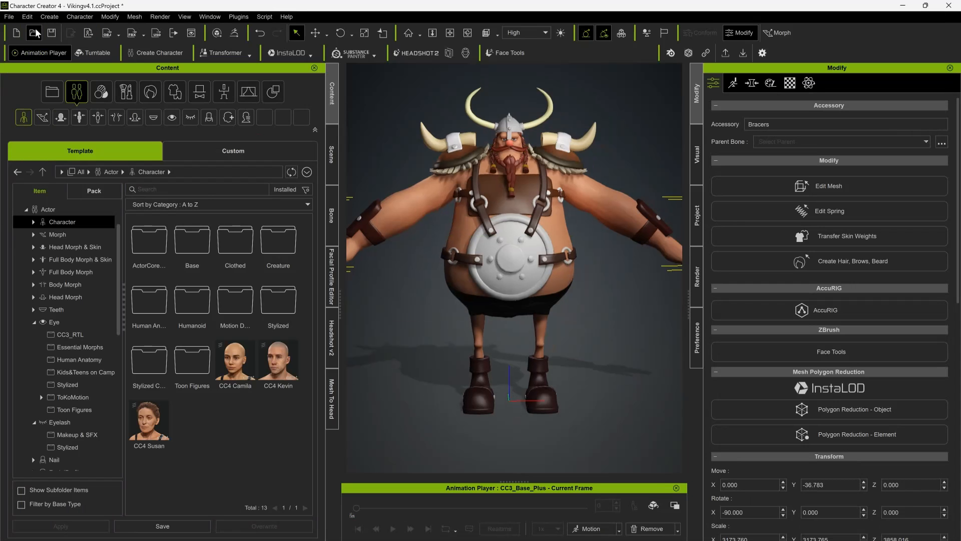
{"action": "left_click", "coordinate": [50, 17]}
{"action": "left_click", "coordinate": [81, 133]}
{"action": "double_click", "coordinate": [251, 264]}
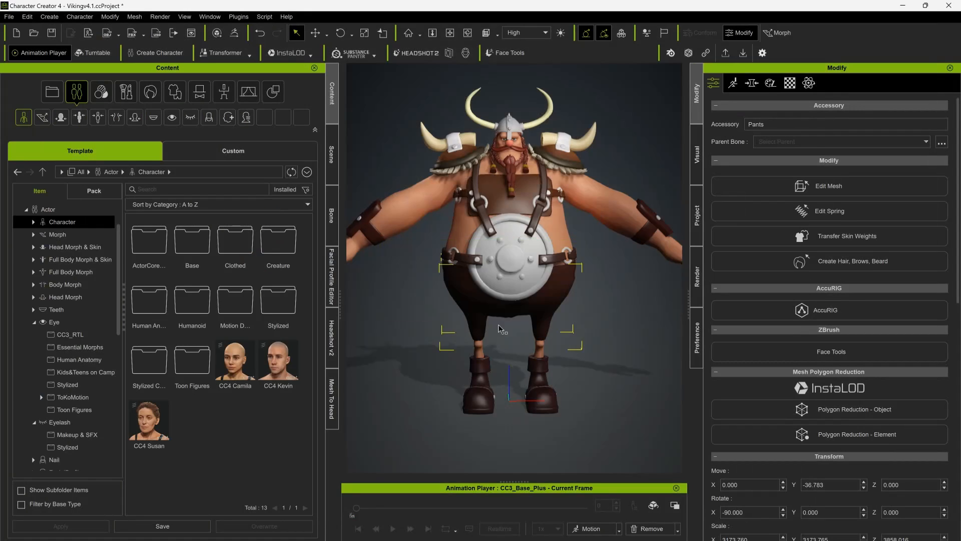
- Select the CC3_Base_Plus character and import Cloak.fbx as its accessory
{"action": "left_click", "coordinate": [451, 269]}
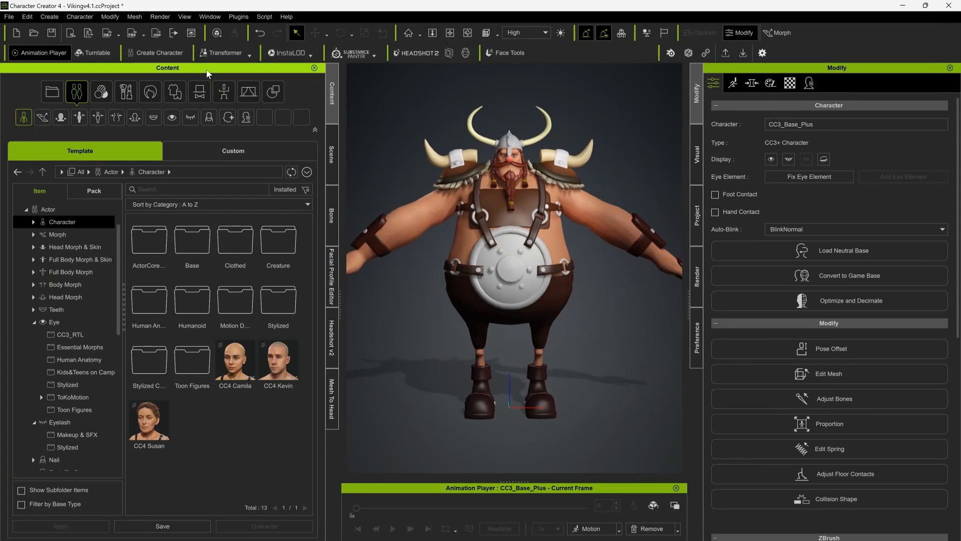
{"action": "left_click", "coordinate": [50, 16]}
{"action": "left_click", "coordinate": [81, 133]}
{"action": "double_click", "coordinate": [256, 142]}
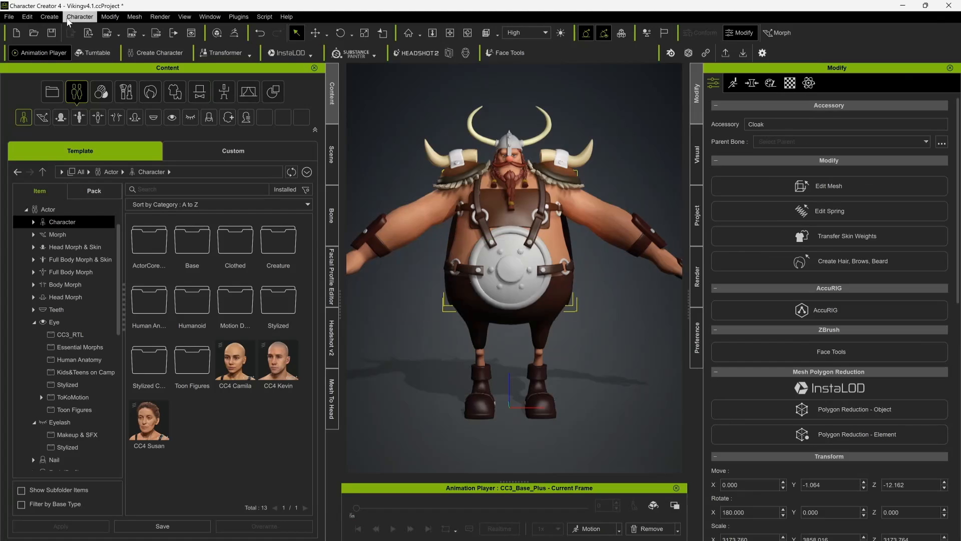
- Add Eyebrows.fbx and Belt.fbx to the character as accessories
{"action": "left_click", "coordinate": [50, 16]}
{"action": "left_click", "coordinate": [81, 134]}
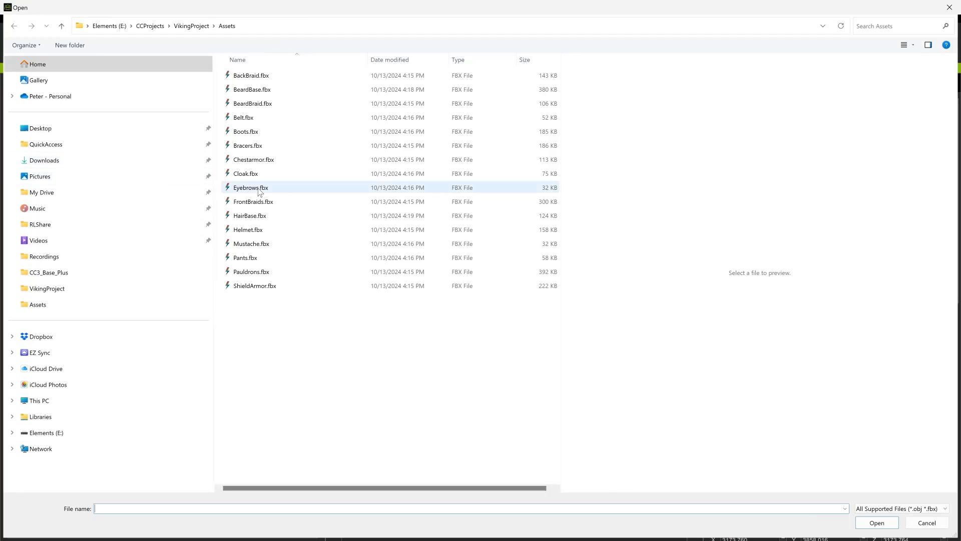
{"action": "double_click", "coordinate": [256, 187]}
{"action": "left_click", "coordinate": [49, 16]}
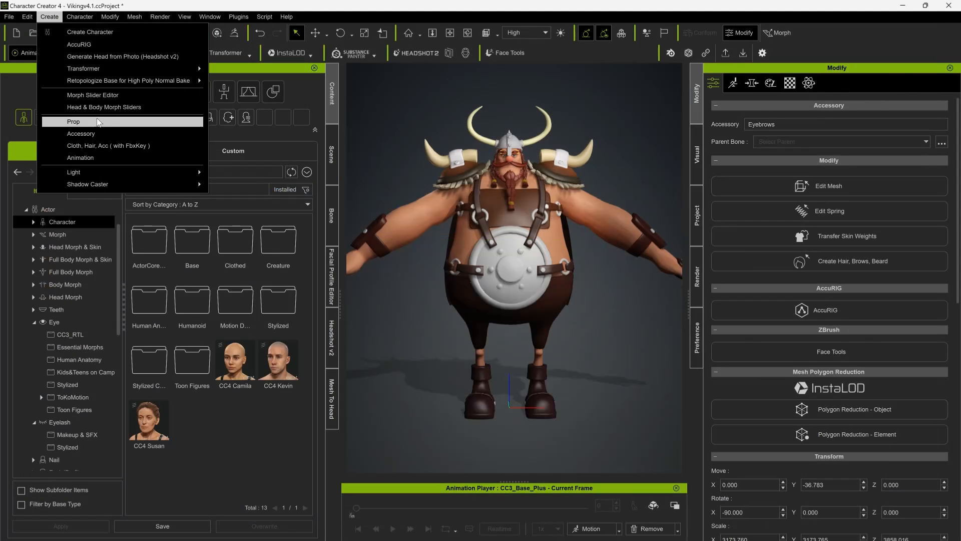
{"action": "left_click", "coordinate": [81, 133]}
{"action": "double_click", "coordinate": [248, 120]}
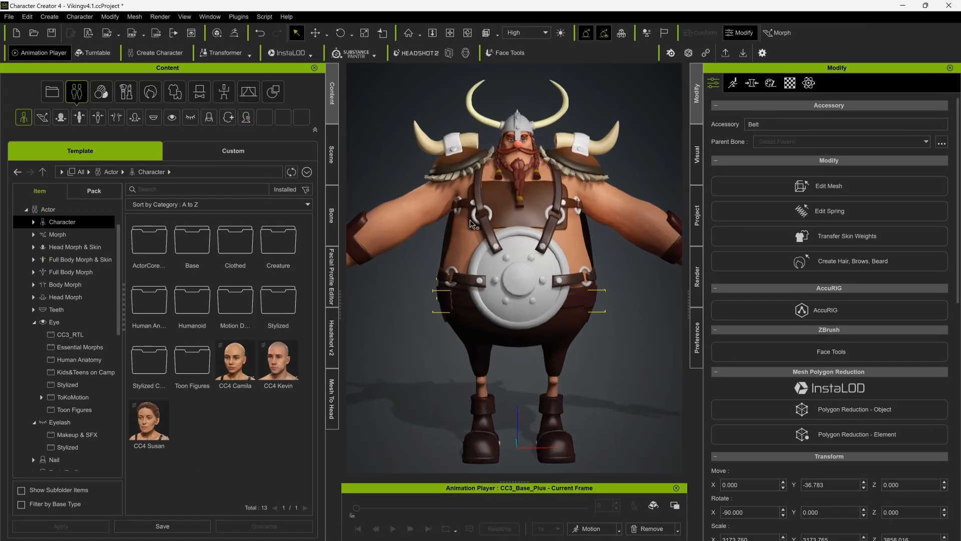
- Activate PhysX physics on the cloak and load softcloth_28.jpg as its weight map
{"action": "left_click", "coordinate": [394, 133]}
{"action": "left_click", "coordinate": [541, 170]}
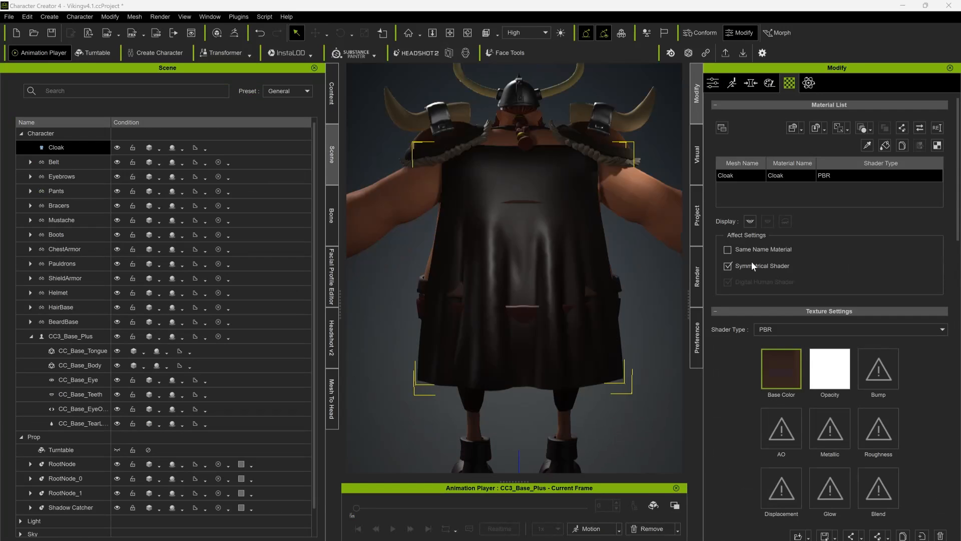
{"action": "left_click", "coordinate": [809, 83]}
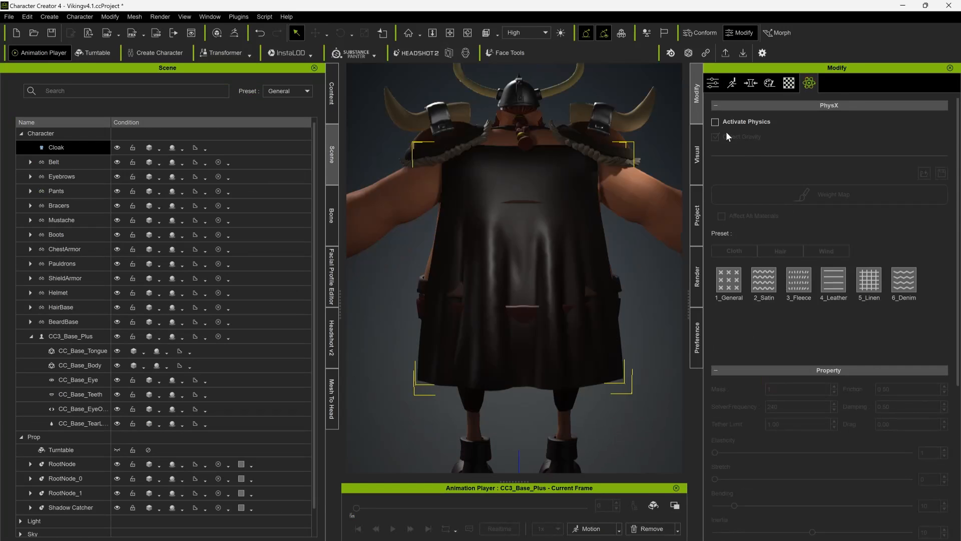
{"action": "left_click", "coordinate": [715, 122]}
{"action": "left_click", "coordinate": [761, 189]}
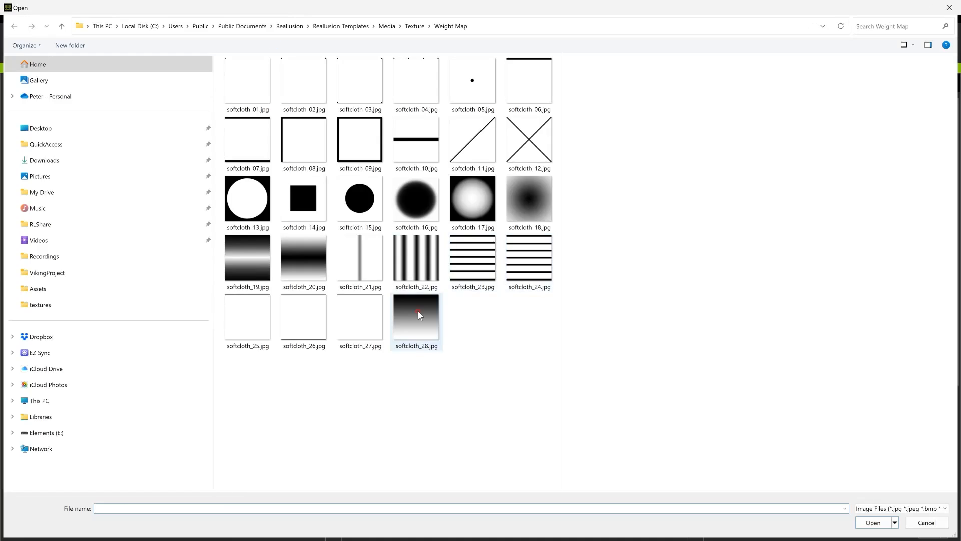
{"action": "double_click", "coordinate": [421, 308]}
{"action": "left_click_drag", "start_coordinate": [556, 380], "coordinate": [550, 381]}
{"action": "left_click", "coordinate": [634, 138]}
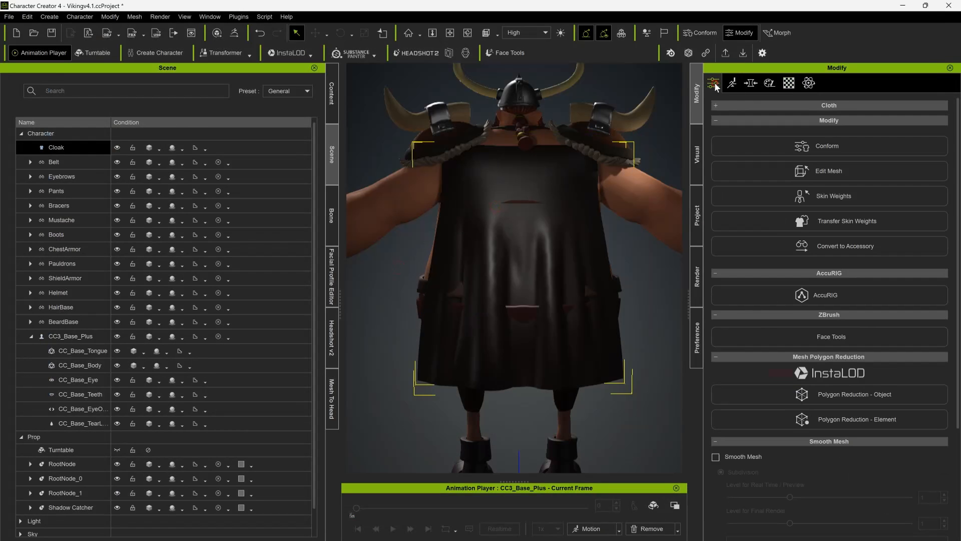
- In Skin Weights, select all cloak vertices and replace their CC_Base_Spine02 weight with 0.9
{"action": "left_click", "coordinate": [775, 200]}
{"action": "scroll", "coordinate": [831, 185], "scroll_direction": "up", "scroll_amount": 3}
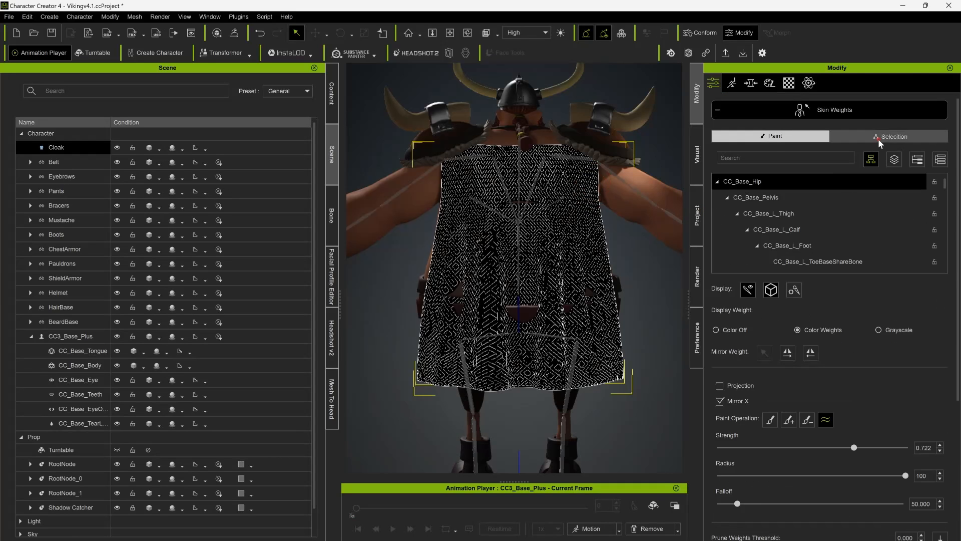
{"action": "left_click_drag", "start_coordinate": [377, 103], "coordinate": [675, 440]}
{"action": "left_click", "coordinate": [781, 421]}
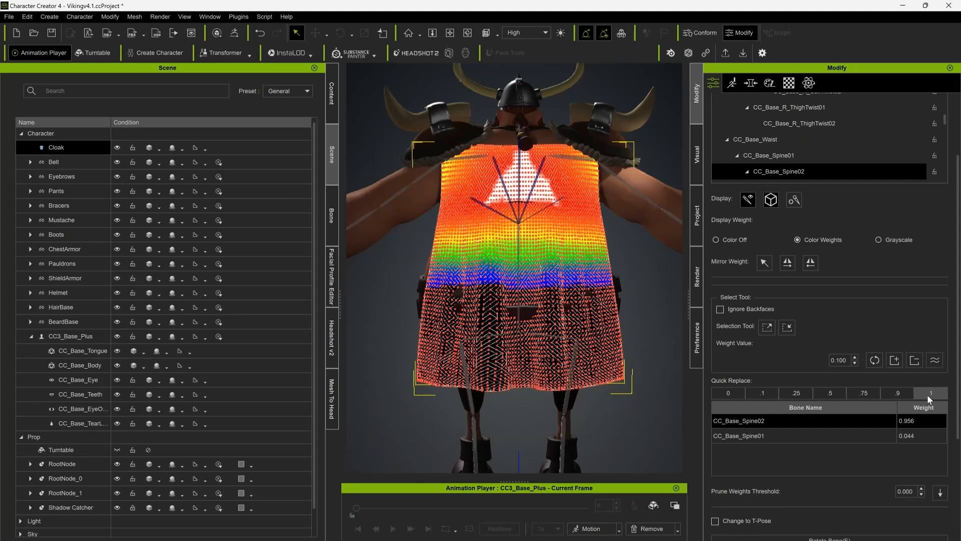
{"action": "left_click", "coordinate": [893, 394]}
{"action": "scroll", "coordinate": [801, 275], "scroll_direction": "up", "scroll_amount": 2}
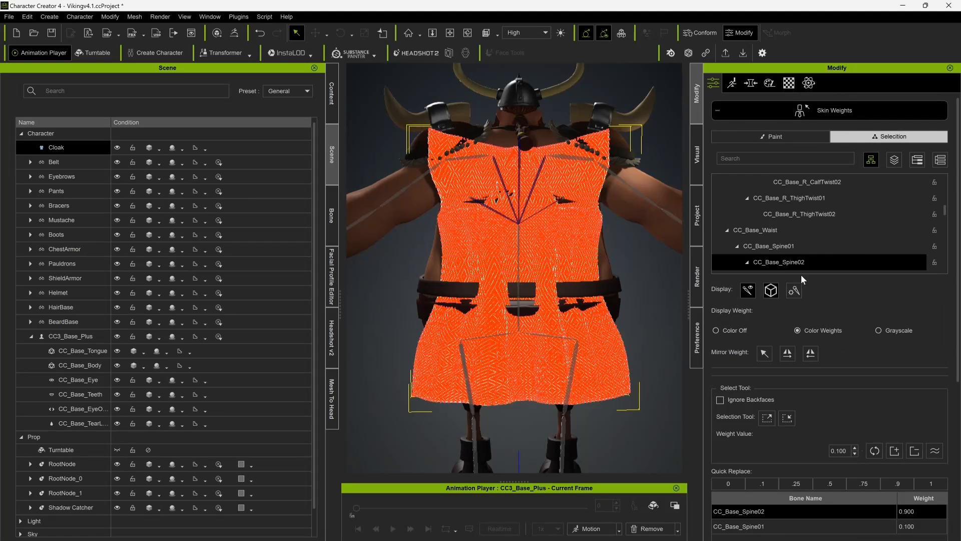
- Leave skin weight editing and convert the cloak to an accessory with its geometry reset to the default shape
{"action": "left_click", "coordinate": [716, 109]}
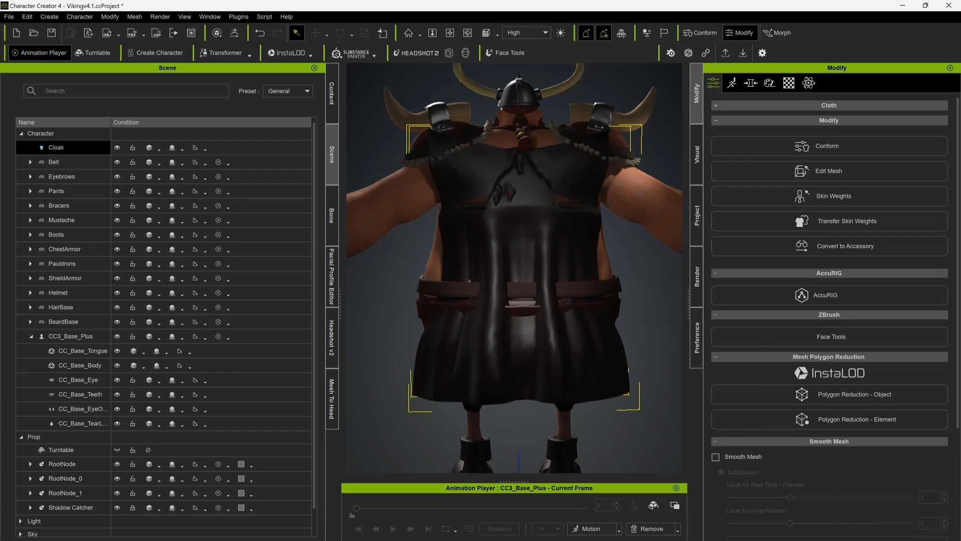
{"action": "left_click", "coordinate": [821, 245]}
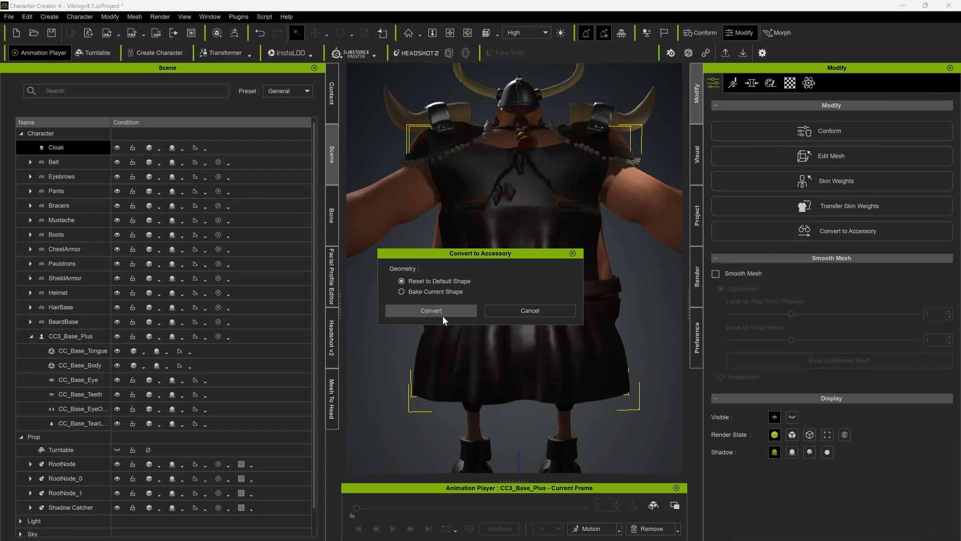
{"action": "left_click", "coordinate": [431, 310]}
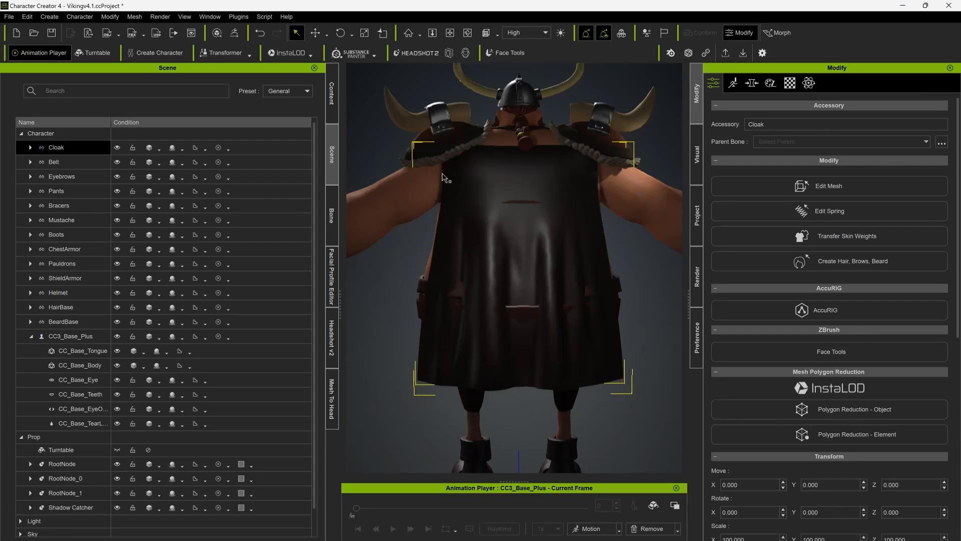
- Tilt the cloak about 10 degrees around X and move it to about Y 0.95 and Z -5.83
{"action": "right_click_drag", "start_coordinate": [446, 314], "coordinate": [510, 303]}
{"action": "key", "text": "e"}
{"action": "left_click_drag", "start_coordinate": [505, 301], "coordinate": [487, 285]}
{"action": "key", "text": "w"}
{"action": "left_click_drag", "start_coordinate": [476, 291], "coordinate": [431, 245], "text": "alt"}
{"action": "left_click_drag", "start_coordinate": [554, 341], "coordinate": [488, 328]}
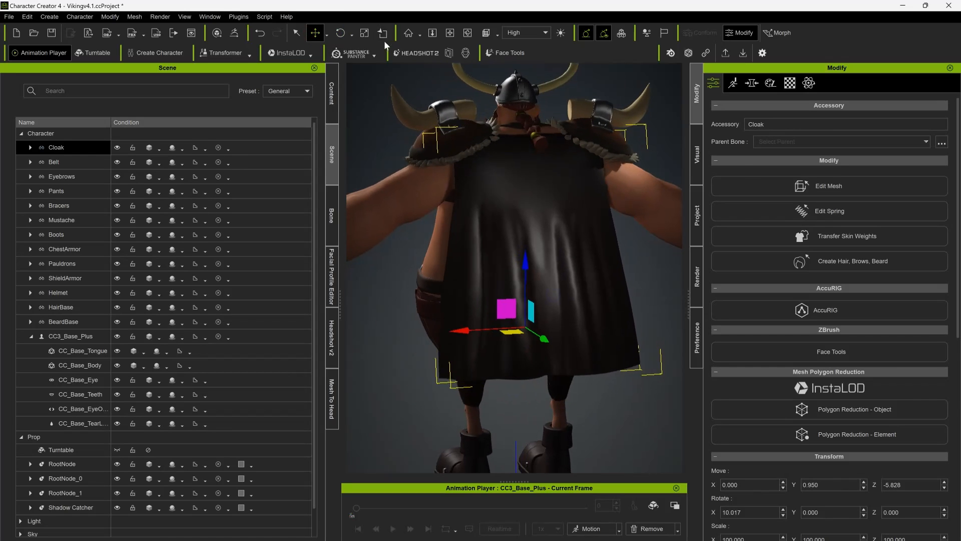
{"action": "left_click", "coordinate": [297, 33]}
- Export the selected cloak as an OBJ with the Y-Up axis and default motion, without materials
{"action": "left_click", "coordinate": [9, 17]}
{"action": "mouse_move", "coordinate": [20, 97]}
{"action": "mouse_move", "coordinate": [168, 157]}
{"action": "left_click", "coordinate": [295, 185]}
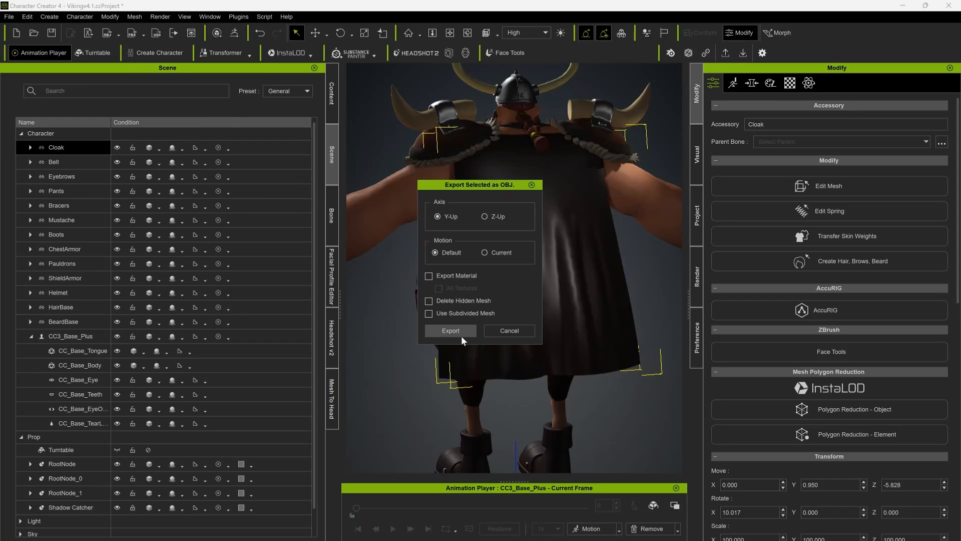
{"action": "left_click", "coordinate": [440, 332]}
{"action": "key", "text": "Return"}
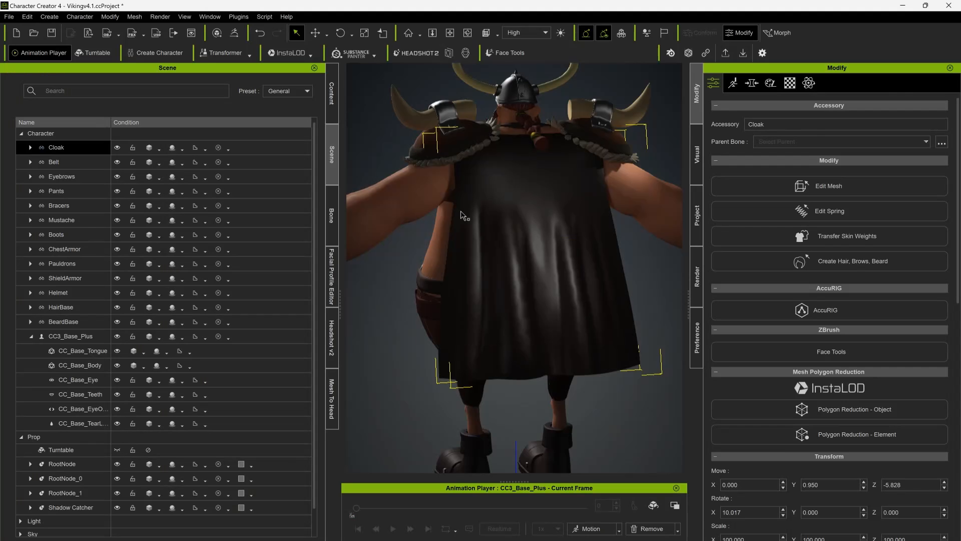
- Transfer skin weights to the cloak accessory using the Default template
{"action": "left_click", "coordinate": [749, 236]}
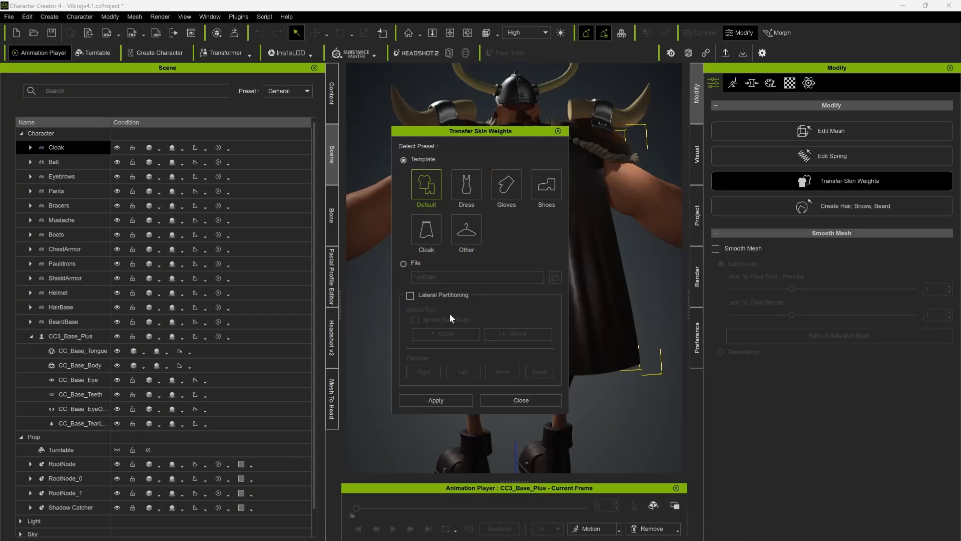
{"action": "left_click", "coordinate": [465, 404]}
{"action": "left_click", "coordinate": [489, 400]}
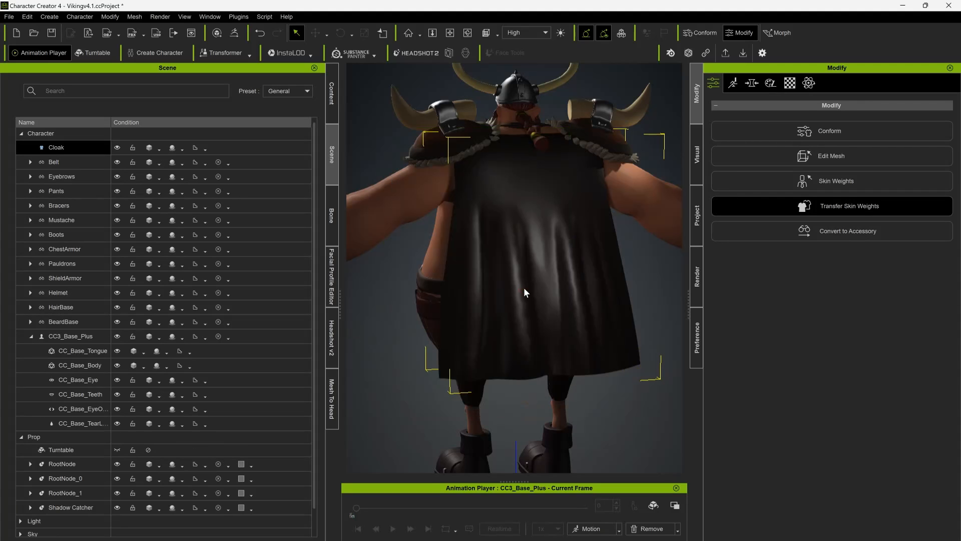
- In Skin Weights, select all cloak vertices and repeatedly add 0.1 to their CC_Base_Spine02 weight
{"action": "left_click", "coordinate": [734, 202]}
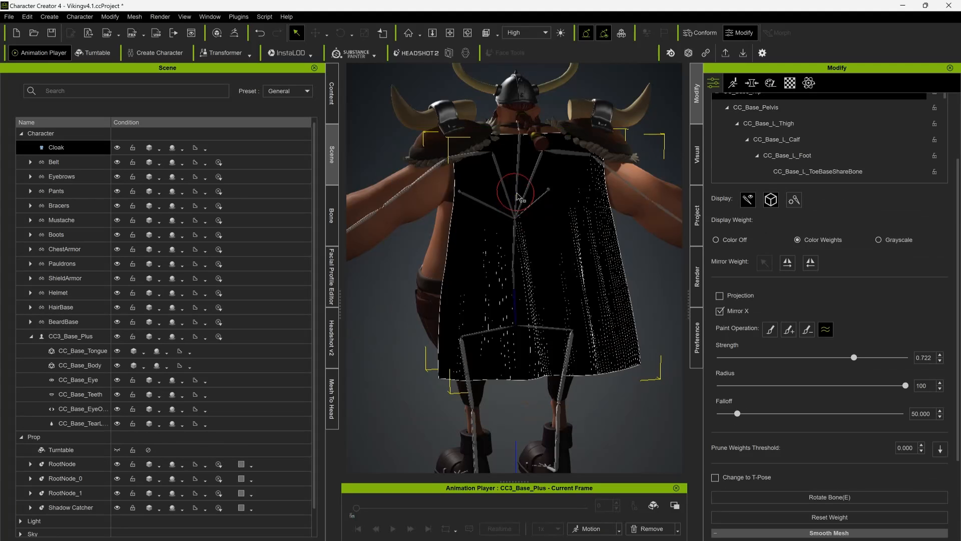
{"action": "left_click", "coordinate": [518, 195]}
{"action": "left_click_drag", "start_coordinate": [957, 179], "coordinate": [956, 128]}
{"action": "left_click", "coordinate": [895, 136]}
{"action": "left_click_drag", "start_coordinate": [369, 85], "coordinate": [688, 455]}
{"action": "left_click", "coordinate": [895, 360]}
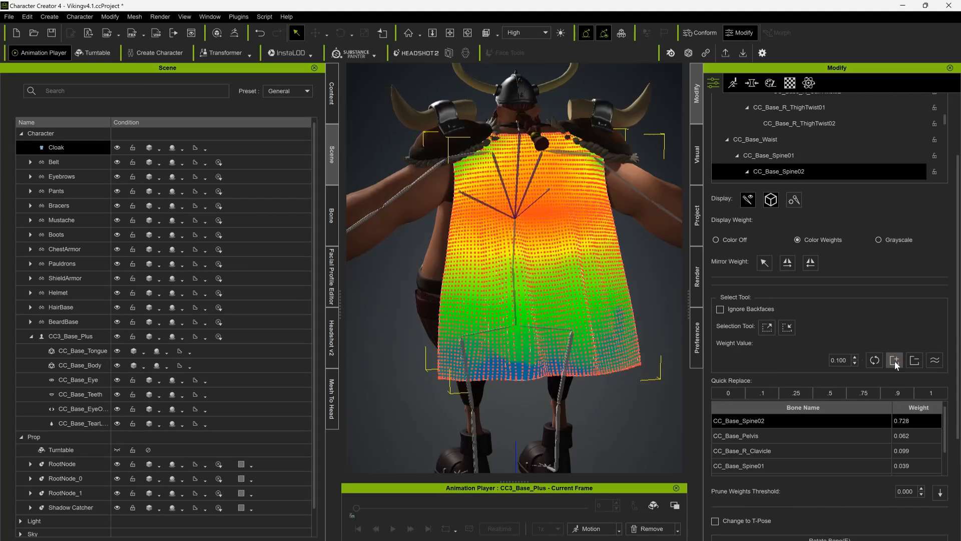
{"action": "left_click", "coordinate": [894, 361]}
{"action": "left_click", "coordinate": [895, 360]}
{"action": "left_click", "coordinate": [895, 360]}
{"action": "left_click", "coordinate": [895, 361]}
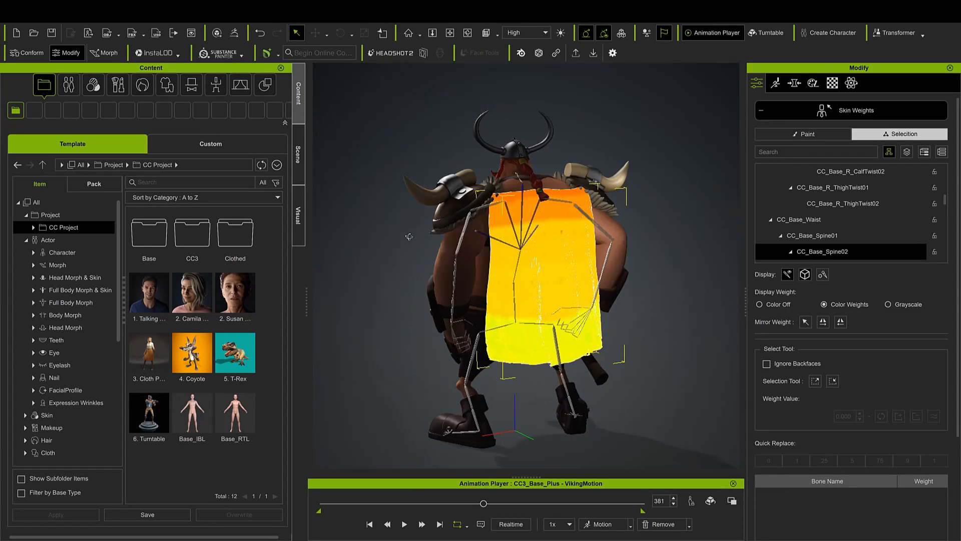
- Smooth the CC_Base_Spine02 weights on the cloak's top band and its lower part
{"action": "right_click_drag", "start_coordinate": [409, 236], "coordinate": [402, 240]}
{"action": "left_click_drag", "start_coordinate": [402, 167], "coordinate": [700, 232]}
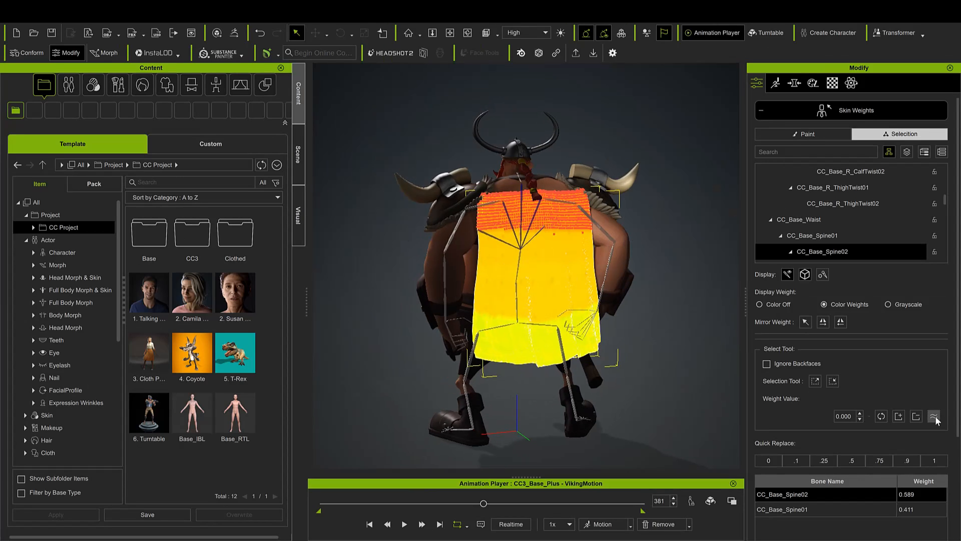
{"action": "left_click", "coordinate": [377, 248]}
{"action": "left_click_drag", "start_coordinate": [406, 281], "coordinate": [651, 388]}
{"action": "left_click", "coordinate": [934, 416]}
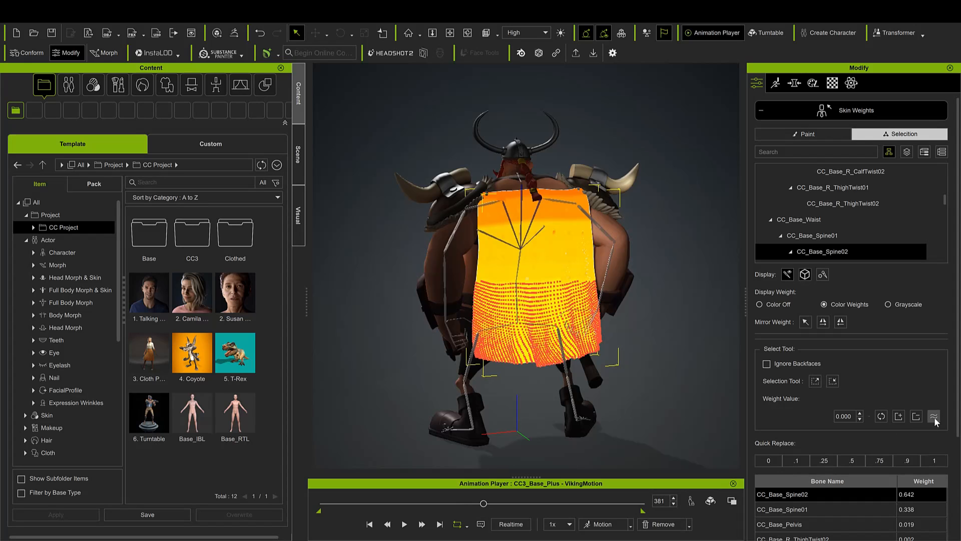
{"action": "left_click", "coordinate": [677, 318]}
- Smooth the CC_Base_Spine02 weight transitions in several horizontal bands across the cloak's middle
{"action": "left_click_drag", "start_coordinate": [445, 273], "coordinate": [612, 279]}
{"action": "left_click", "coordinate": [933, 417]}
{"action": "left_click", "coordinate": [685, 363]}
{"action": "left_click", "coordinate": [934, 416]}
{"action": "left_click", "coordinate": [376, 290]}
{"action": "left_click_drag", "start_coordinate": [407, 279], "coordinate": [675, 332]}
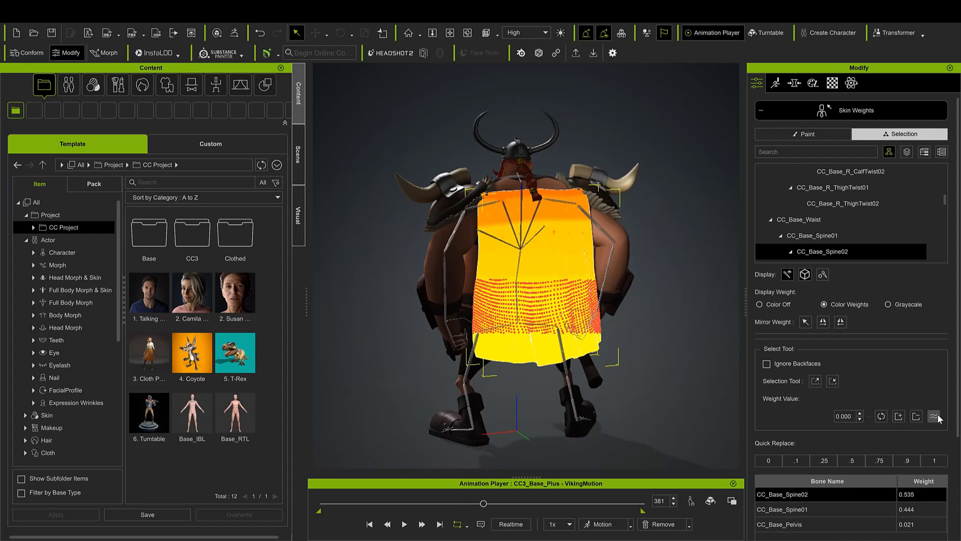
{"action": "left_click", "coordinate": [934, 416]}
{"action": "left_click", "coordinate": [657, 260]}
{"action": "left_click_drag", "start_coordinate": [440, 266], "coordinate": [612, 281]}
{"action": "left_click", "coordinate": [434, 282]}
{"action": "left_click_drag", "start_coordinate": [434, 283], "coordinate": [635, 280]}
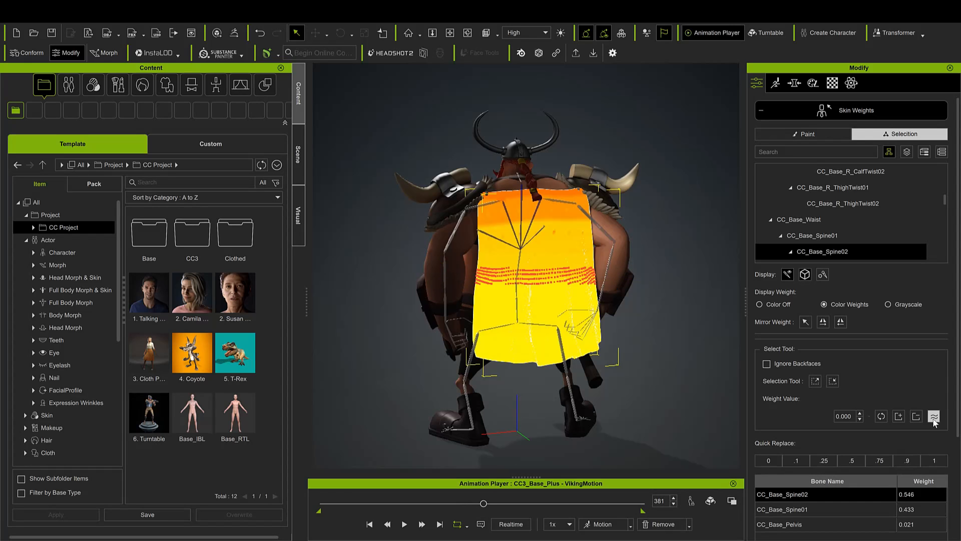
{"action": "left_click", "coordinate": [934, 416]}
{"action": "left_click", "coordinate": [617, 318]}
- Switch to CC_Base_Spine01 and smooth its weights in the cloak's middle section and a narrow upper band
{"action": "left_click", "coordinate": [812, 235]}
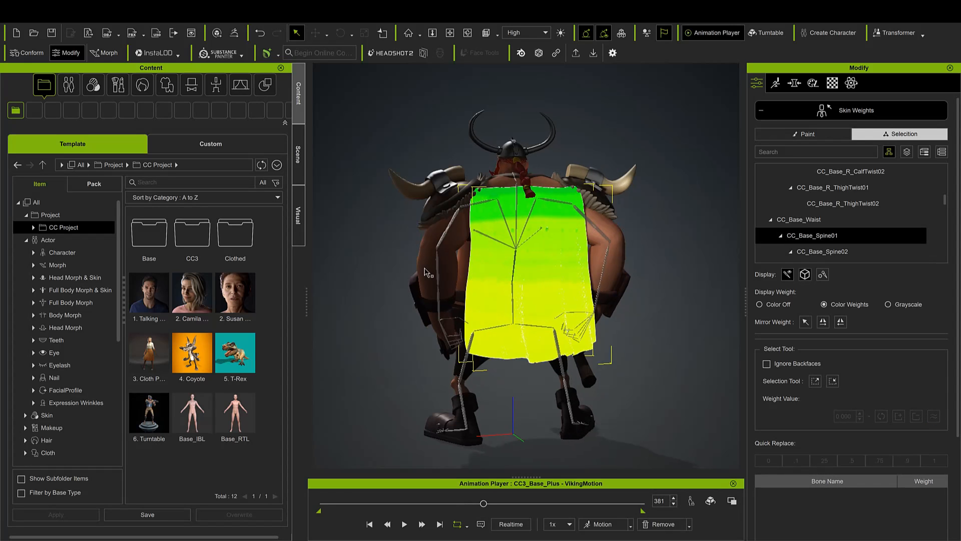
{"action": "left_click_drag", "start_coordinate": [424, 272], "coordinate": [641, 296]}
{"action": "left_click", "coordinate": [934, 416]}
{"action": "left_click", "coordinate": [682, 349]}
{"action": "left_click_drag", "start_coordinate": [435, 221], "coordinate": [611, 221]}
{"action": "left_click", "coordinate": [933, 416]}
{"action": "left_click", "coordinate": [557, 263]}
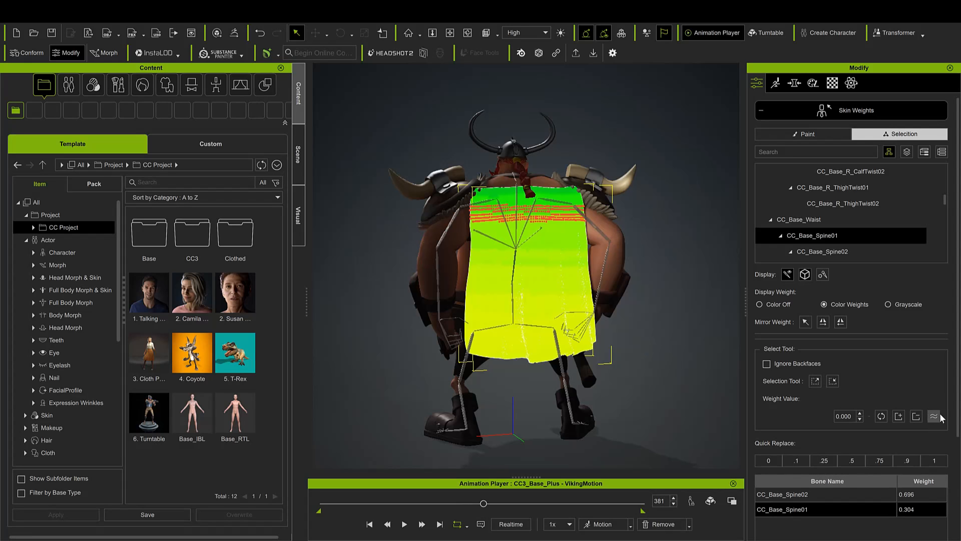
{"action": "left_click", "coordinate": [935, 417]}
{"action": "left_click", "coordinate": [705, 335]}
- Smooth the CC_Base_Spine01 weights further in overlapping bands between the cloak's upper and middle areas
{"action": "left_click_drag", "start_coordinate": [456, 210], "coordinate": [613, 246]}
{"action": "left_click", "coordinate": [935, 417]}
{"action": "left_click", "coordinate": [696, 332]}
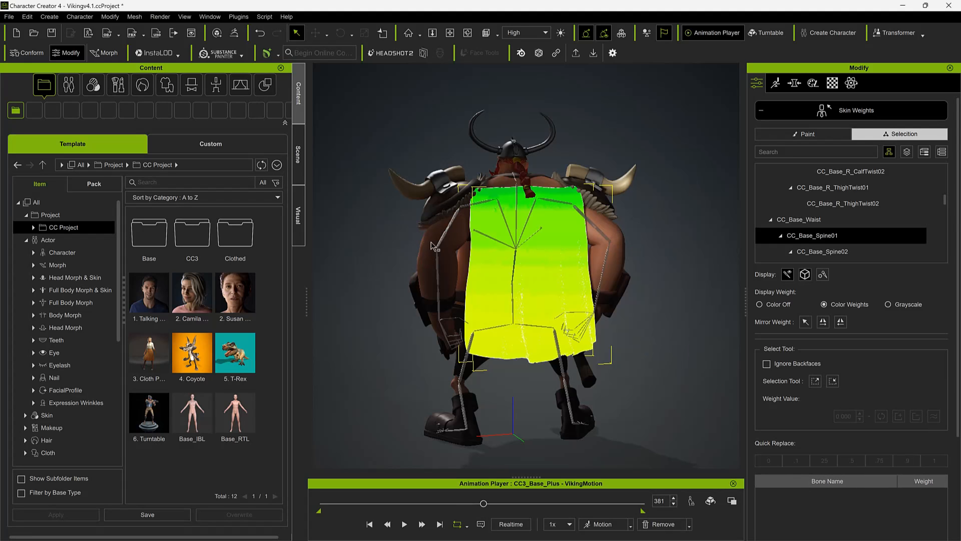
{"action": "left_click_drag", "start_coordinate": [433, 244], "coordinate": [660, 310]}
{"action": "left_click", "coordinate": [934, 416]}
{"action": "left_click", "coordinate": [711, 370]}
{"action": "left_click_drag", "start_coordinate": [433, 231], "coordinate": [633, 265]}
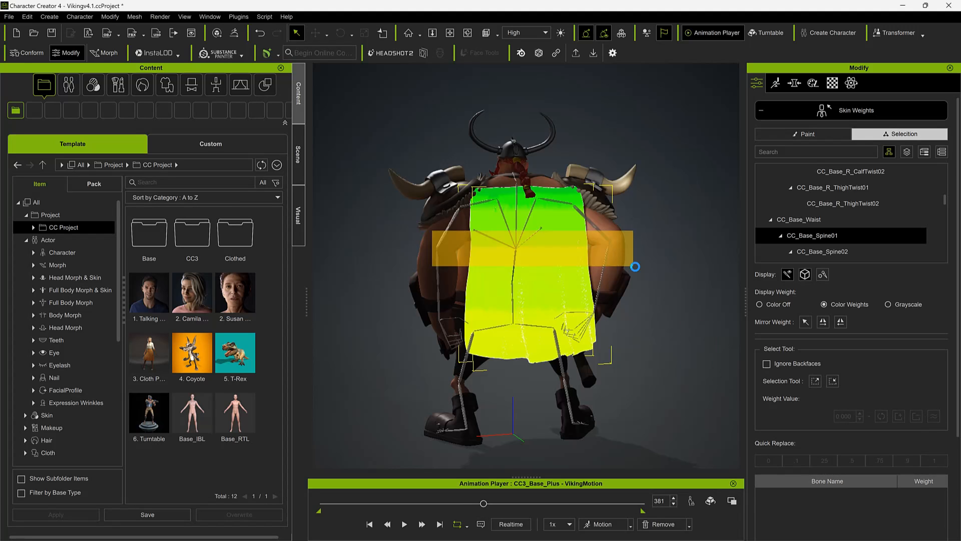
{"action": "left_click", "coordinate": [933, 416]}
{"action": "left_click", "coordinate": [707, 346]}
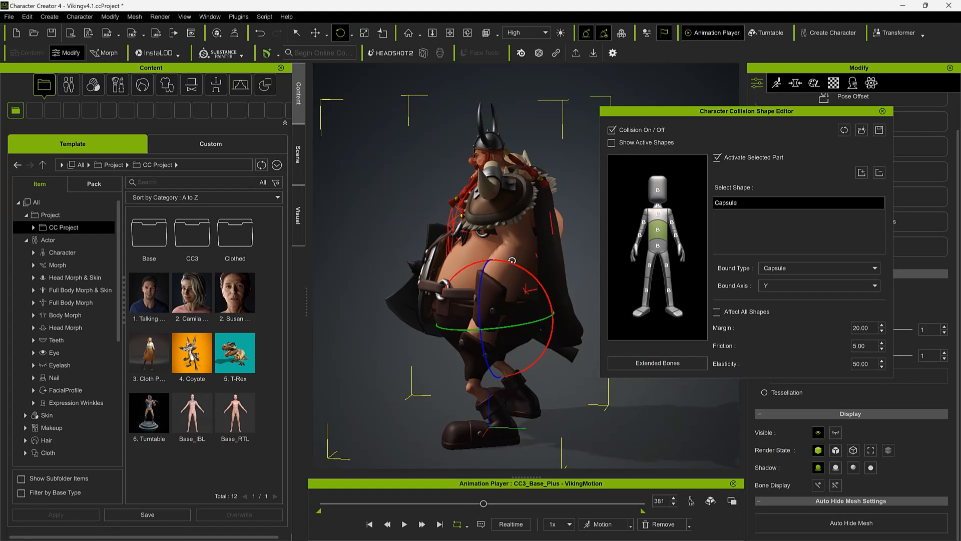
- Scale the torso's collision capsule along its X axis, working from the front of the character
{"action": "key", "text": "r"}
{"action": "right_click_drag", "start_coordinate": [535, 266], "coordinate": [590, 262]}
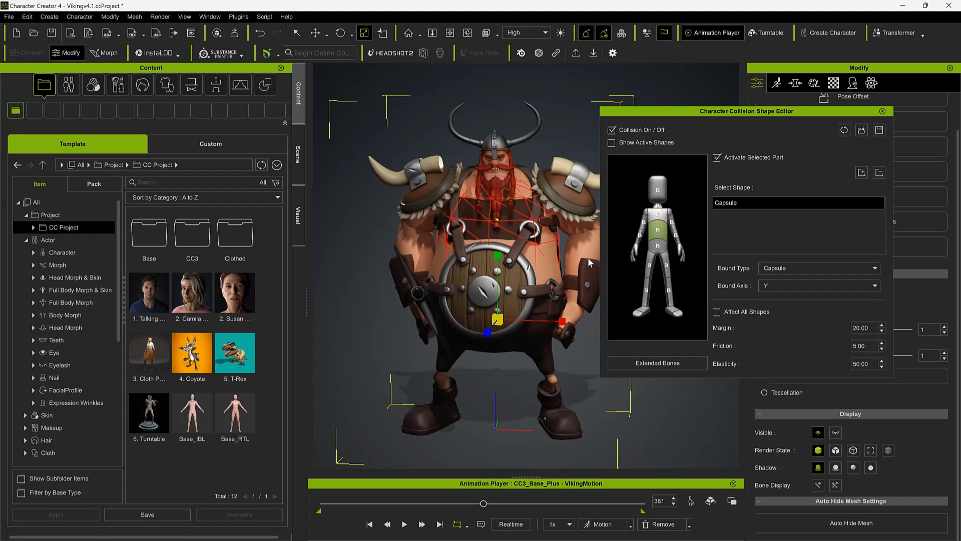
{"action": "right_click_drag", "start_coordinate": [561, 321], "coordinate": [501, 310]}
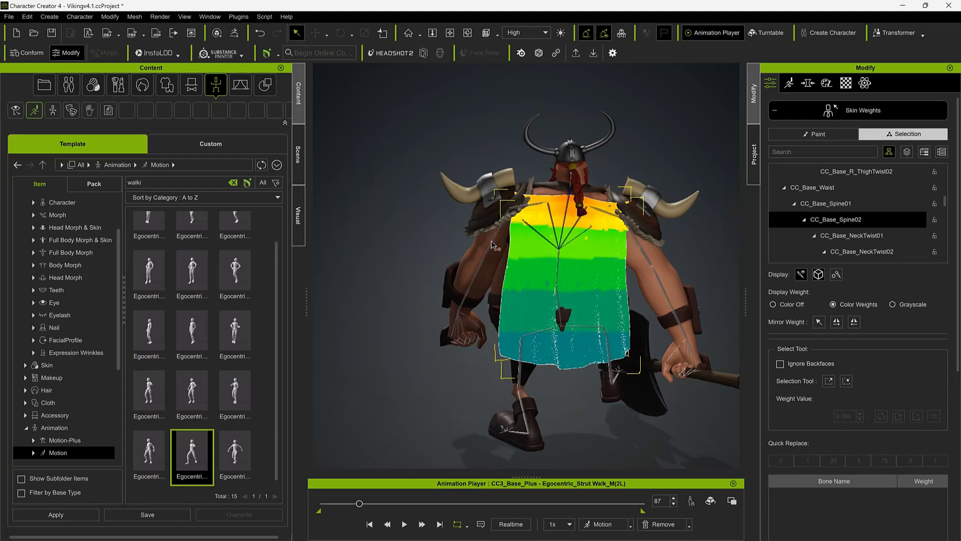
- Switch the cloak's CC_Base_Spine02 skin weight editing to paint mode
{"action": "left_click", "coordinate": [830, 134]}
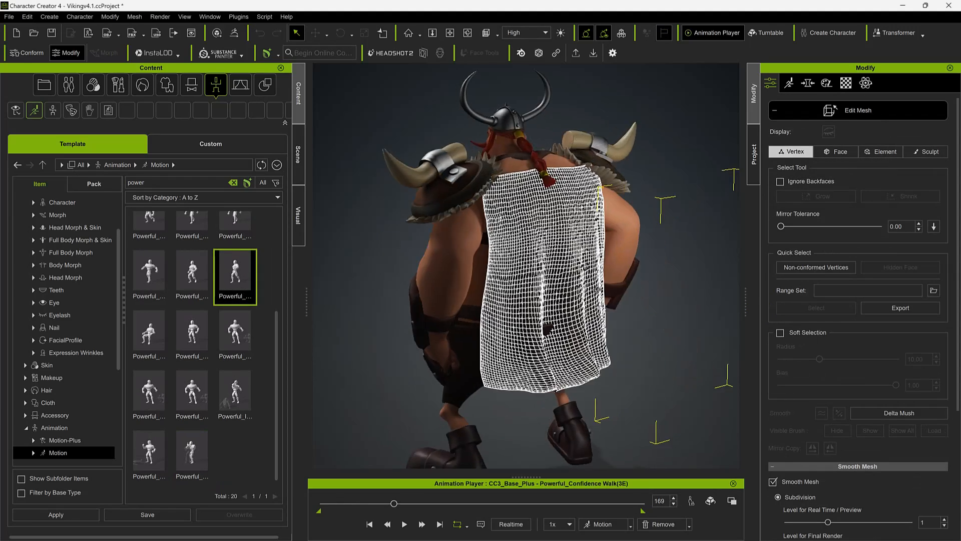
- In Edit Mesh, select the cloak's lower vertices and enable Soft Selection with a radius of 30
{"action": "left_click_drag", "start_coordinate": [401, 410], "coordinate": [740, 303]}
{"action": "scroll", "coordinate": [740, 303], "scroll_direction": "up", "scroll_amount": 2}
{"action": "left_click_drag", "start_coordinate": [339, 323], "coordinate": [746, 375]}
{"action": "scroll", "coordinate": [796, 371], "scroll_direction": "down", "scroll_amount": 2}
{"action": "left_click", "coordinate": [780, 212]}
{"action": "left_click_drag", "start_coordinate": [815, 239], "coordinate": [896, 238]}
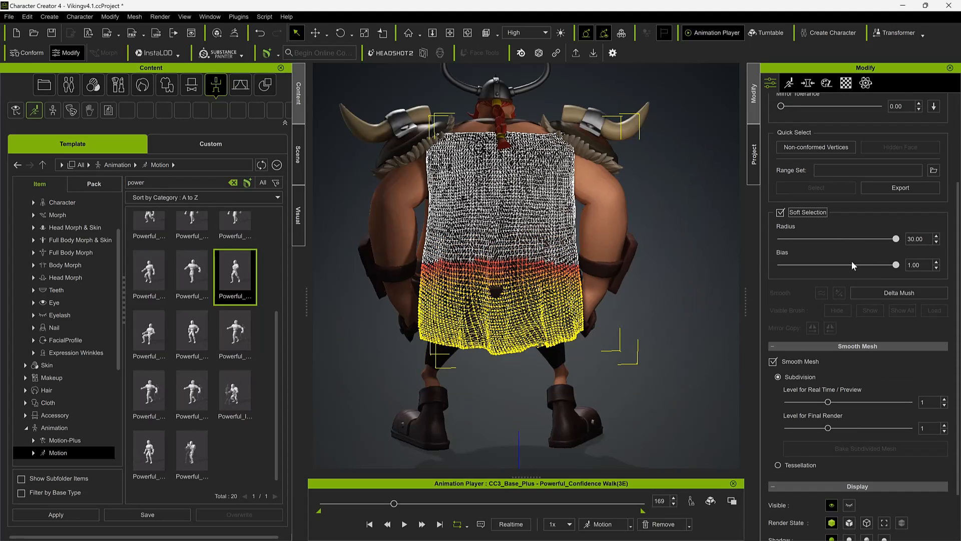
{"action": "mouse_move", "coordinate": [700, 295]}
{"action": "right_mouse_down"}
{"action": "mouse_move", "coordinate": [613, 293]}
{"action": "mouse_move", "coordinate": [701, 292]}
{"action": "right_mouse_up"}
{"action": "scroll", "coordinate": [525, 250], "scroll_direction": "up", "scroll_amount": 2}
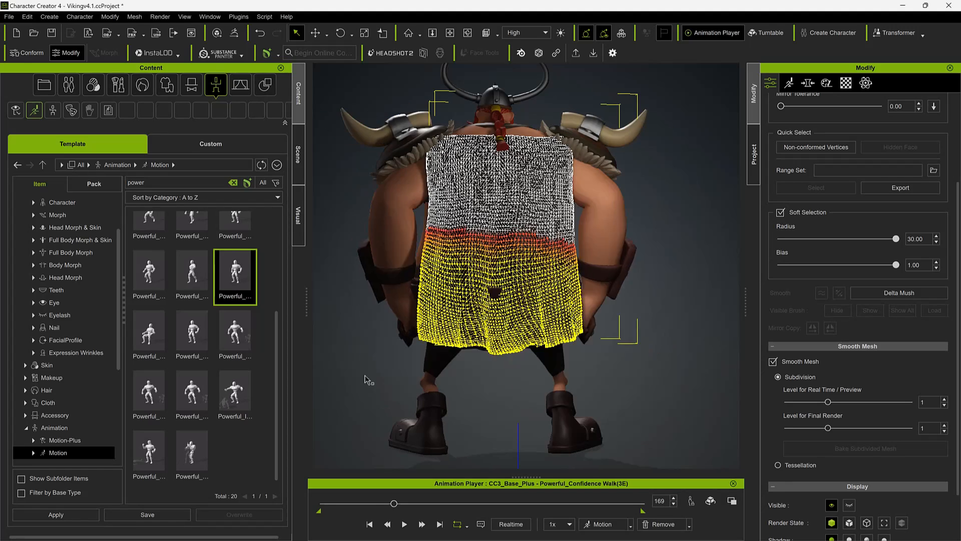
- Extend the soft selection to nearly all cloak vertices below the shoulders and move them away from the character's back
{"action": "left_click_drag", "start_coordinate": [373, 380], "coordinate": [676, 216]}
{"action": "right_click_drag", "start_coordinate": [676, 217], "coordinate": [354, 80]}
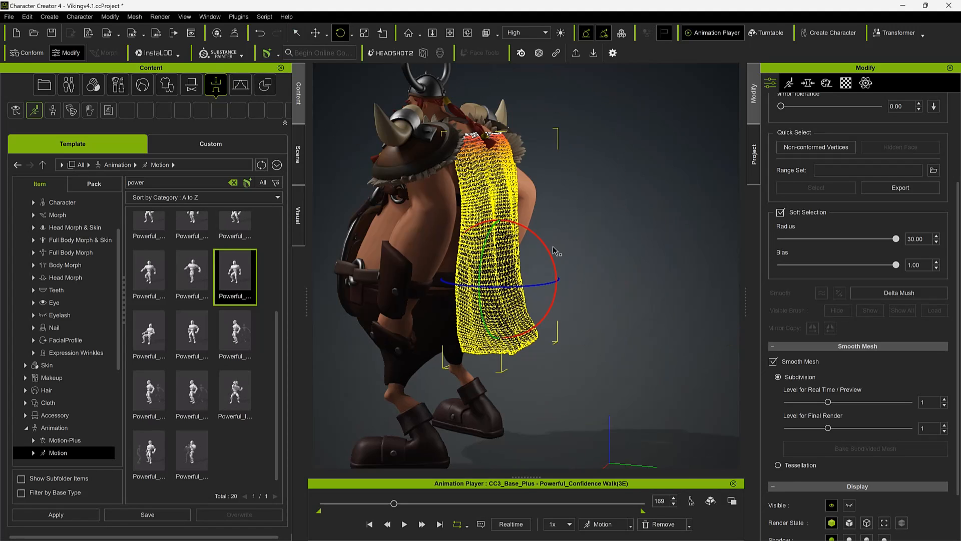
{"action": "left_click_drag", "start_coordinate": [553, 250], "coordinate": [576, 215]}
{"action": "key", "text": "ctrl+z"}
{"action": "left_click", "coordinate": [315, 33]}
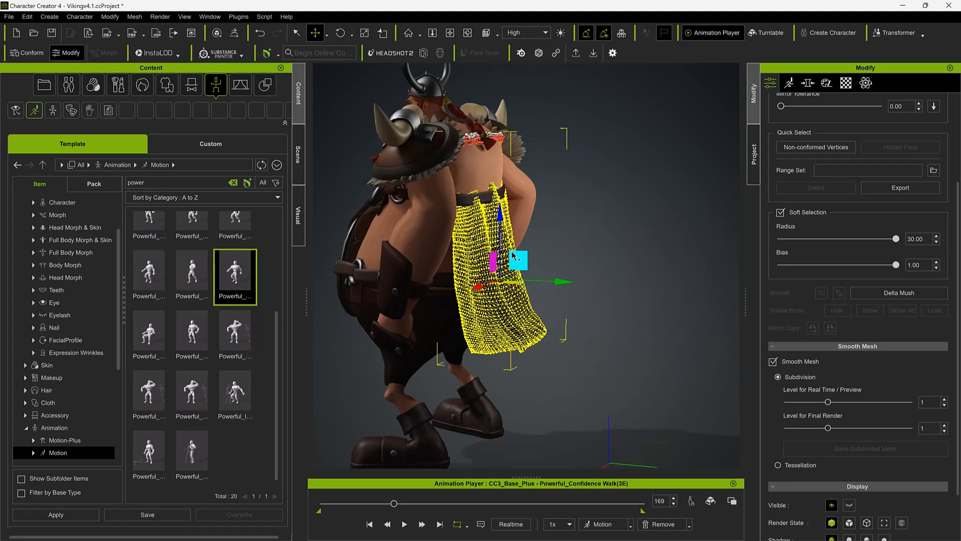
{"action": "right_click_drag", "start_coordinate": [426, 275], "coordinate": [506, 277]}
{"action": "scroll", "coordinate": [473, 275], "scroll_direction": "up", "scroll_amount": 2}
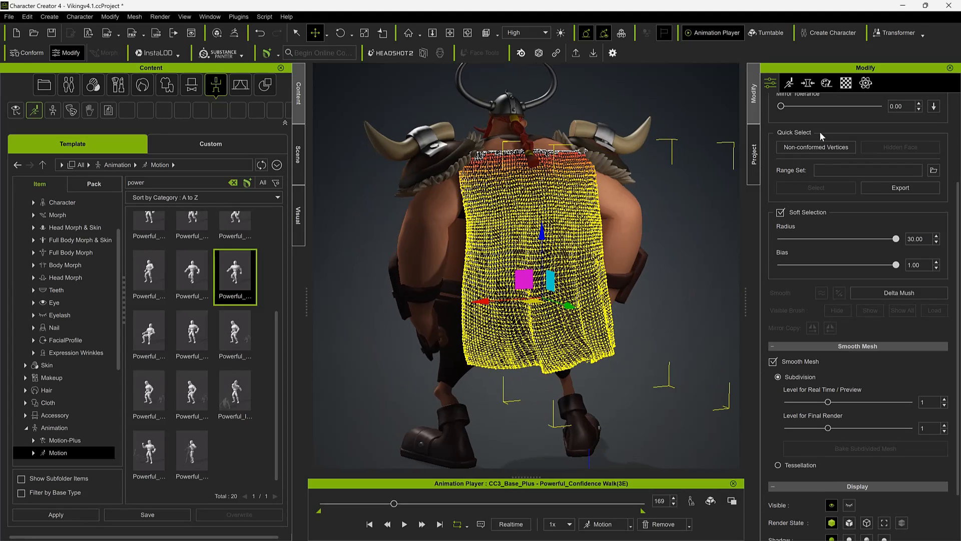
- Leave mesh editing and play the walk motion from the start to check the cloak from behind
{"action": "scroll", "coordinate": [819, 131], "scroll_direction": "up", "scroll_amount": 3}
{"action": "left_click", "coordinate": [859, 110]}
{"action": "left_click_drag", "start_coordinate": [341, 504], "coordinate": [321, 504]}
{"action": "scroll", "coordinate": [404, 440], "scroll_direction": "down", "scroll_amount": 3}
{"action": "right_click_drag", "start_coordinate": [403, 440], "coordinate": [436, 443]}
{"action": "left_click", "coordinate": [405, 524]}
{"action": "left_click", "coordinate": [405, 524]}
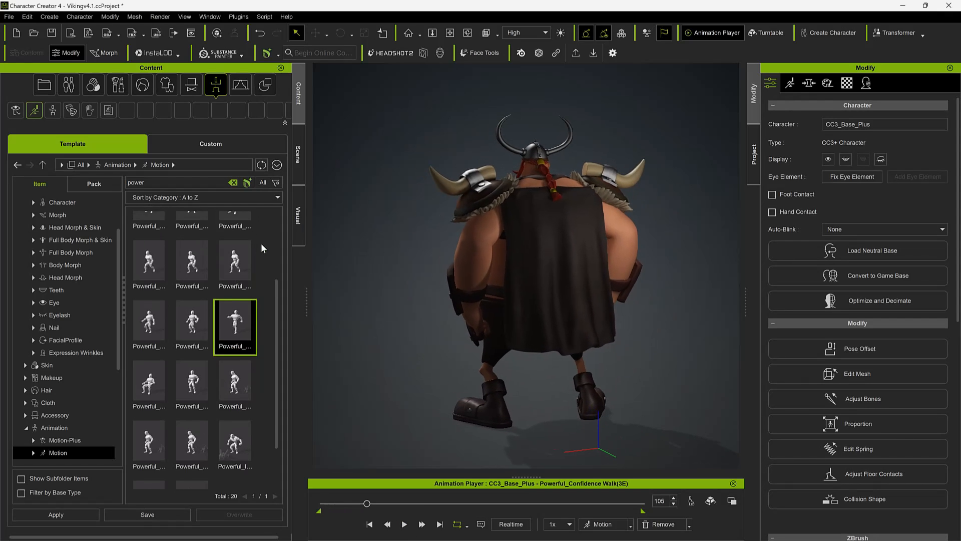
- Preview the cloak with the Powerful_Intimidate Lift and Powerful_Threaten motions, pausing playback after each
{"action": "left_click_drag", "start_coordinate": [235, 395], "coordinate": [365, 384]}
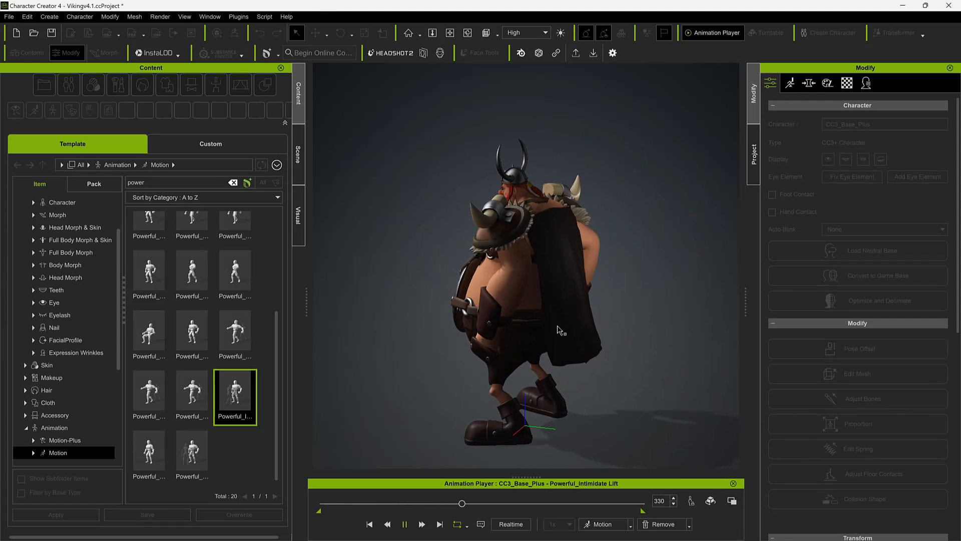
{"action": "key", "text": "space"}
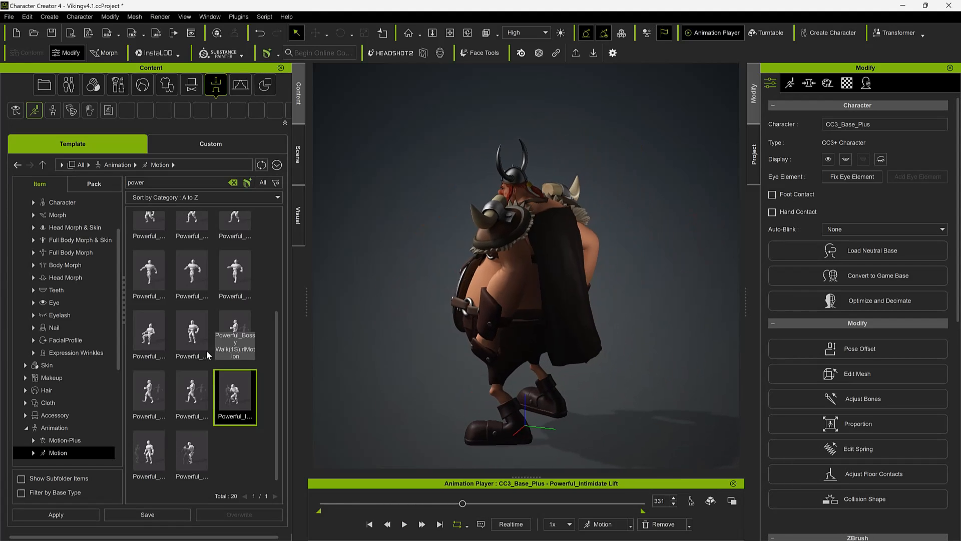
{"action": "double_click", "coordinate": [195, 453]}
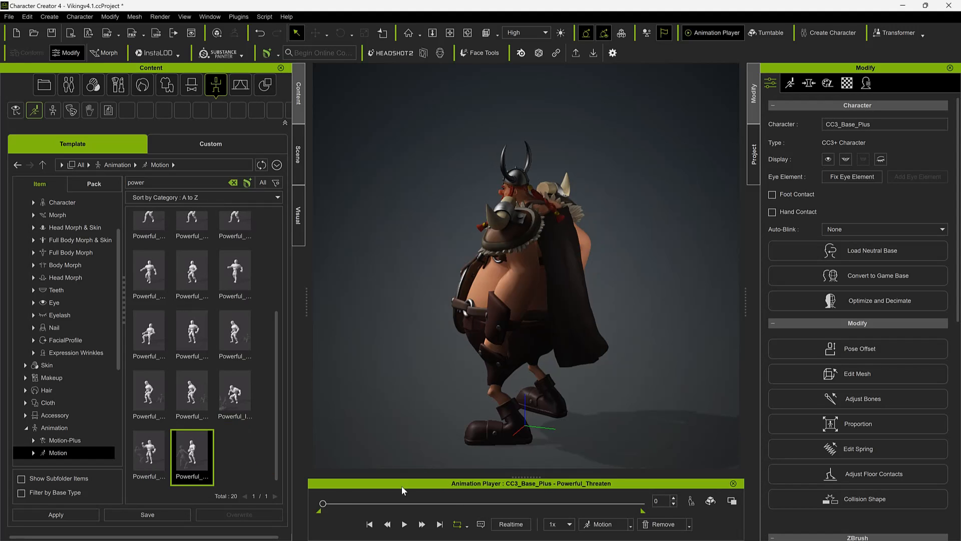
{"action": "left_click", "coordinate": [404, 523]}
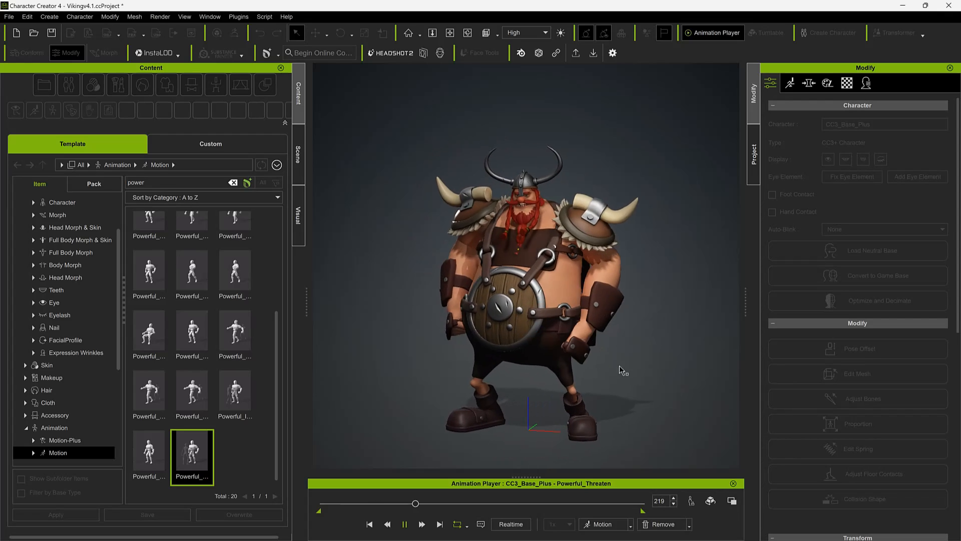
{"action": "left_click", "coordinate": [420, 502]}
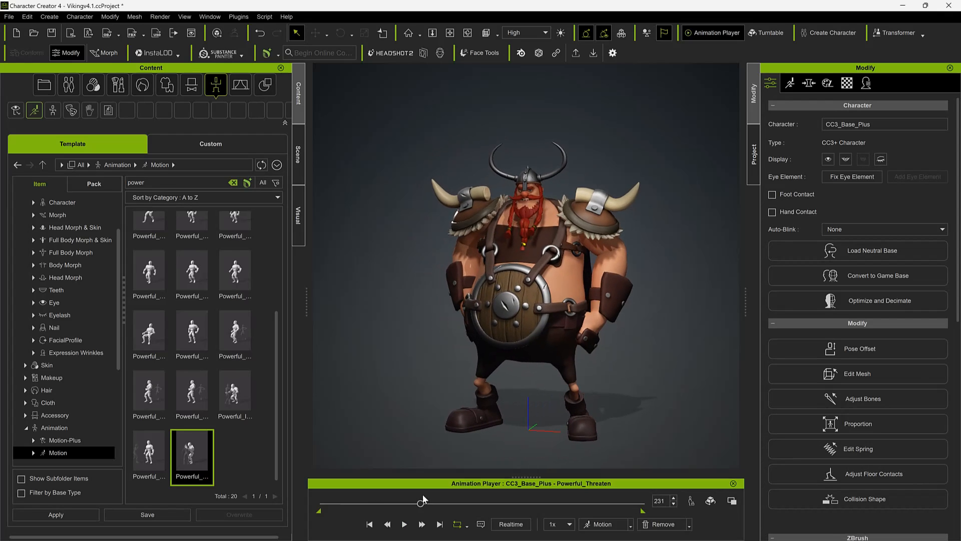
- Apply the Powerful_Confidence Walk(1S) motion to the character and play it
{"action": "scroll", "coordinate": [146, 286], "scroll_direction": "up", "scroll_amount": 1}
{"action": "double_click", "coordinate": [148, 286]}
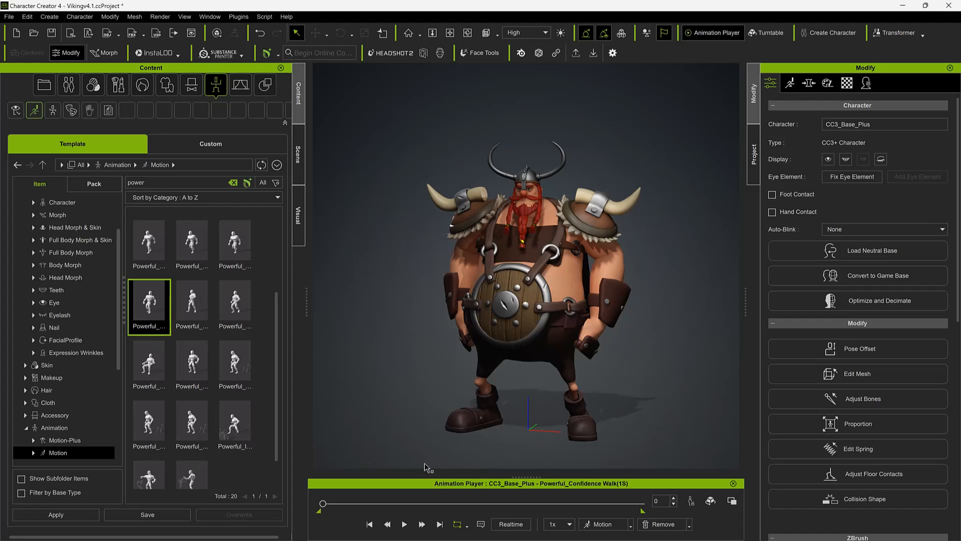
{"action": "left_click", "coordinate": [405, 524]}
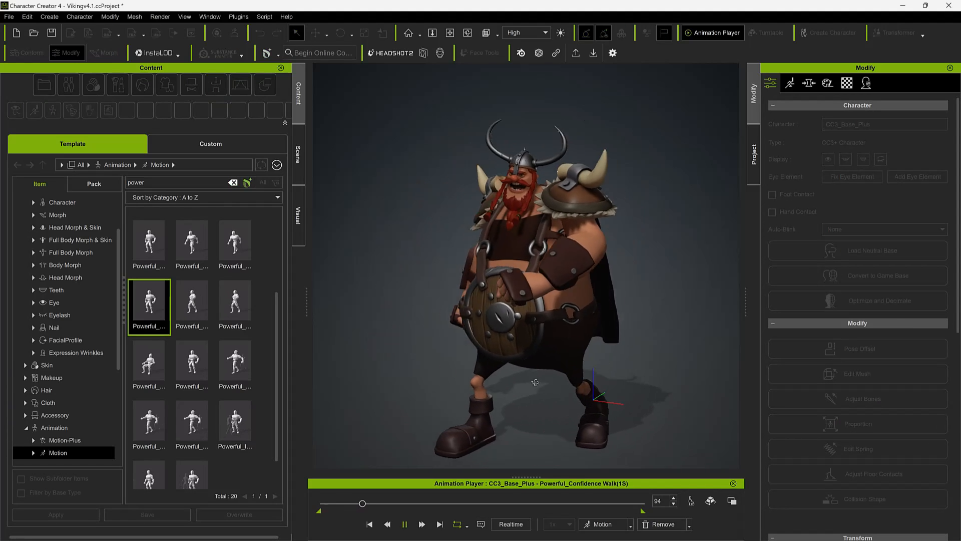
- Remove the motion from the character and return it to the T-pose
{"action": "left_click", "coordinate": [681, 524]}
{"action": "left_click", "coordinate": [662, 521]}
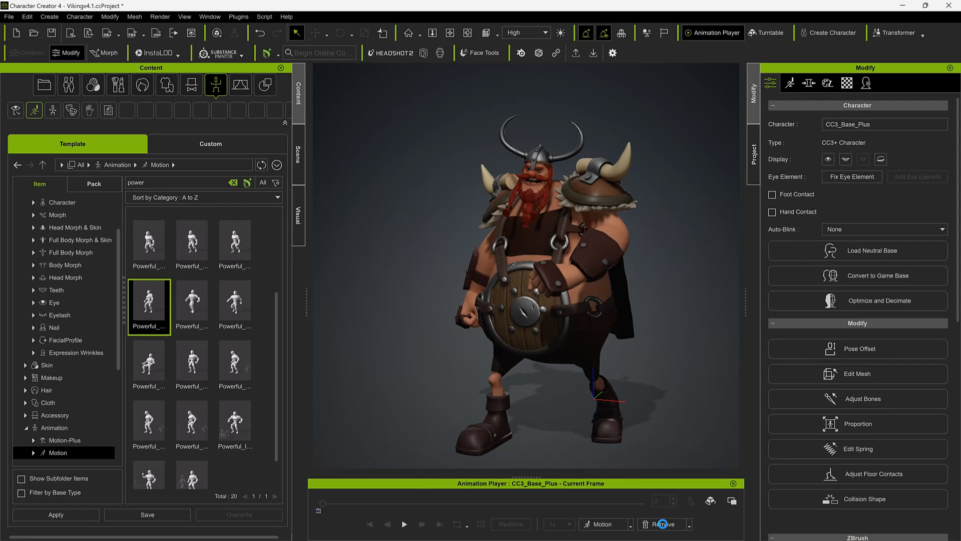
{"action": "left_click", "coordinate": [662, 523]}
{"action": "left_click", "coordinate": [671, 471]}
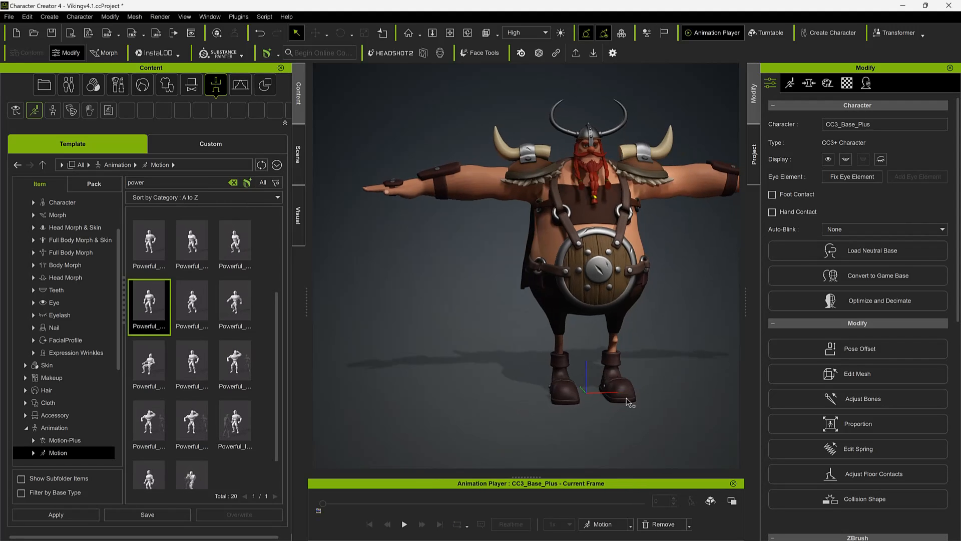
{"action": "right_click_drag", "start_coordinate": [629, 402], "coordinate": [443, 381]}
{"action": "mouse_move", "coordinate": [443, 381]}
{"action": "middle_mouse_down"}
{"action": "mouse_move", "coordinate": [433, 395]}
{"action": "mouse_move", "coordinate": [434, 379]}
{"action": "middle_mouse_up"}
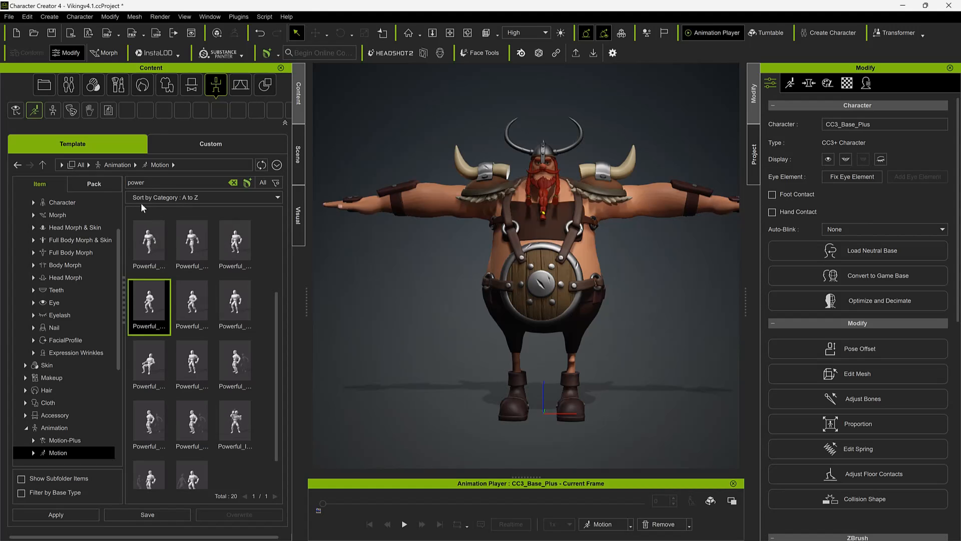
- Search the motions for "barb" and apply Barbarous_Slow Run_Hammer(3E) to the character
{"action": "type", "text": "barb"}
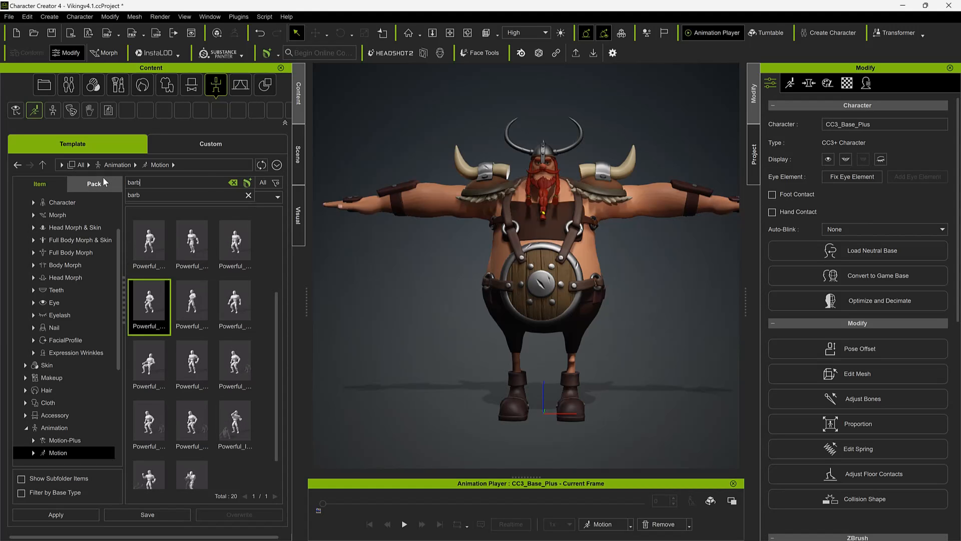
{"action": "key", "text": "Return"}
{"action": "double_click", "coordinate": [234, 331]}
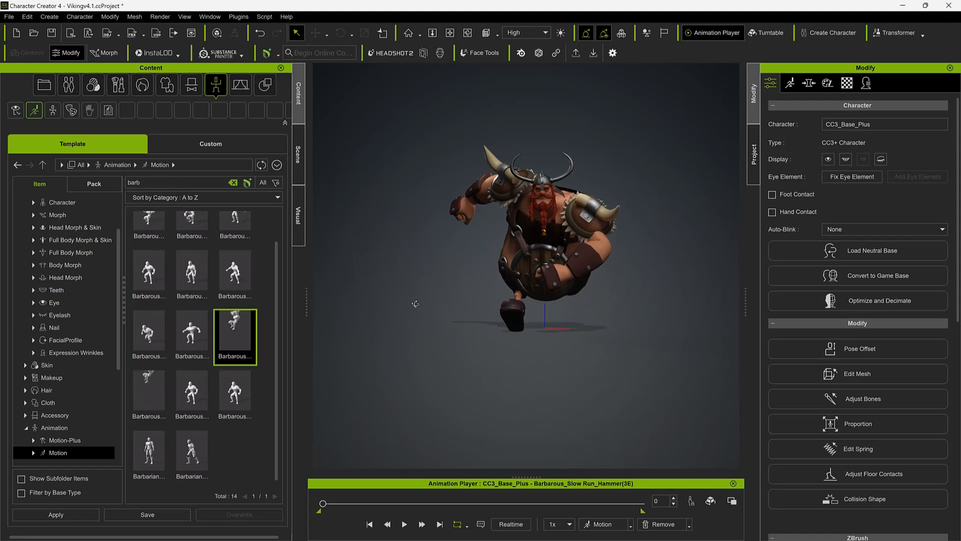
- Play the Barbarous_Slow Run_Hammer(3E) motion and inspect the cloak on the character's back
{"action": "left_click", "coordinate": [405, 523]}
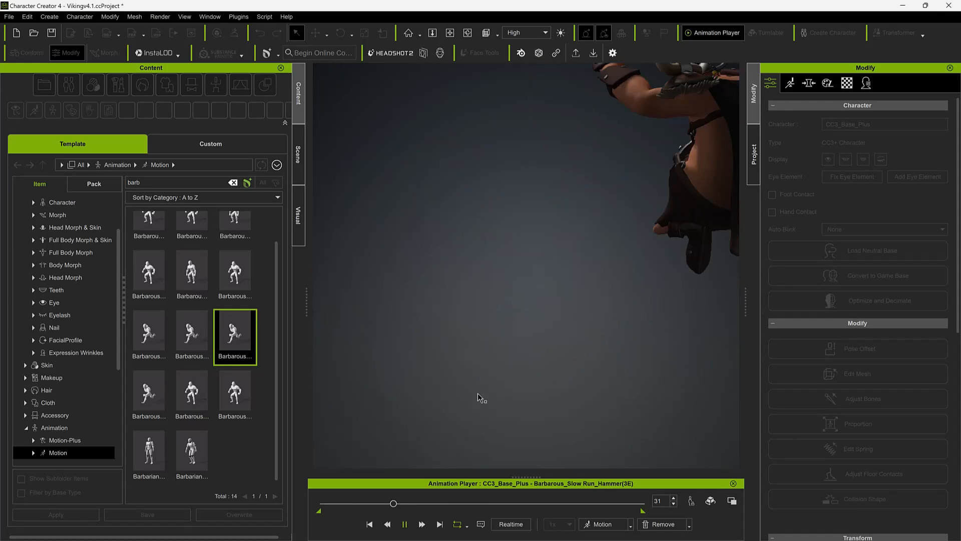
{"action": "key", "text": "space"}
{"action": "left_click", "coordinate": [565, 312]}
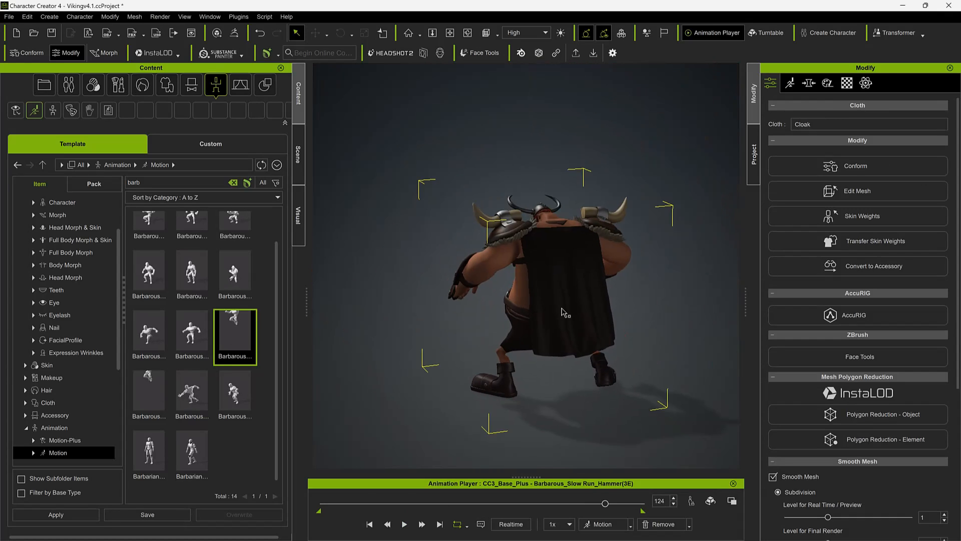
{"action": "left_click", "coordinate": [720, 372]}
- Enable Soft Cloth simulation in the project's physics settings and replay the motion from the start to check how the cloak moves
{"action": "left_click", "coordinate": [754, 166]}
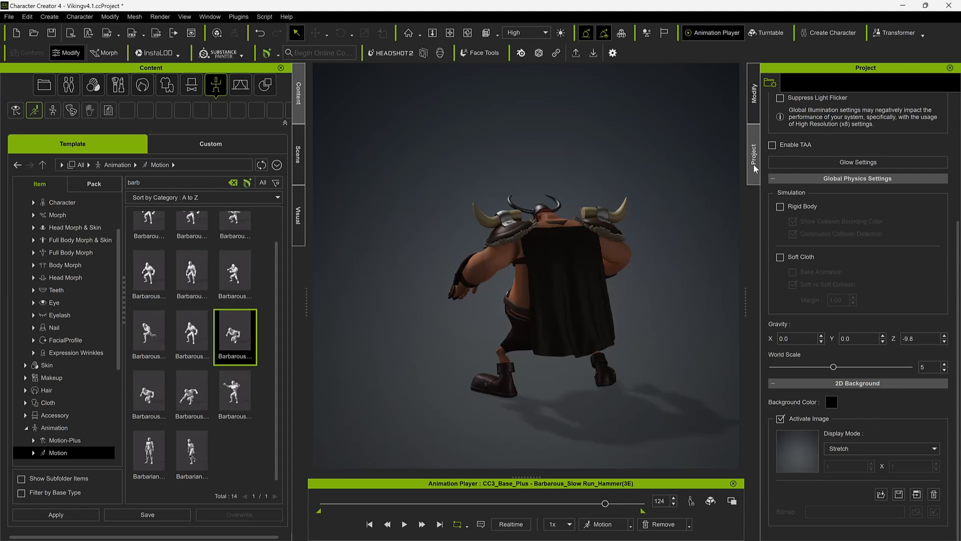
{"action": "left_click", "coordinate": [370, 524]}
{"action": "left_click", "coordinate": [404, 524]}
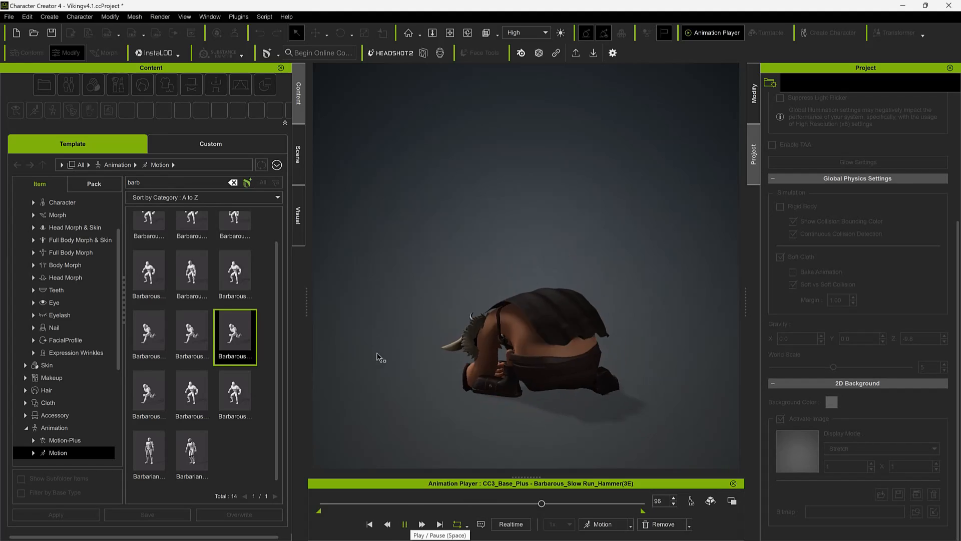
{"action": "right_click_drag", "start_coordinate": [378, 353], "coordinate": [672, 364]}
{"action": "right_click_drag", "start_coordinate": [511, 386], "coordinate": [628, 371]}
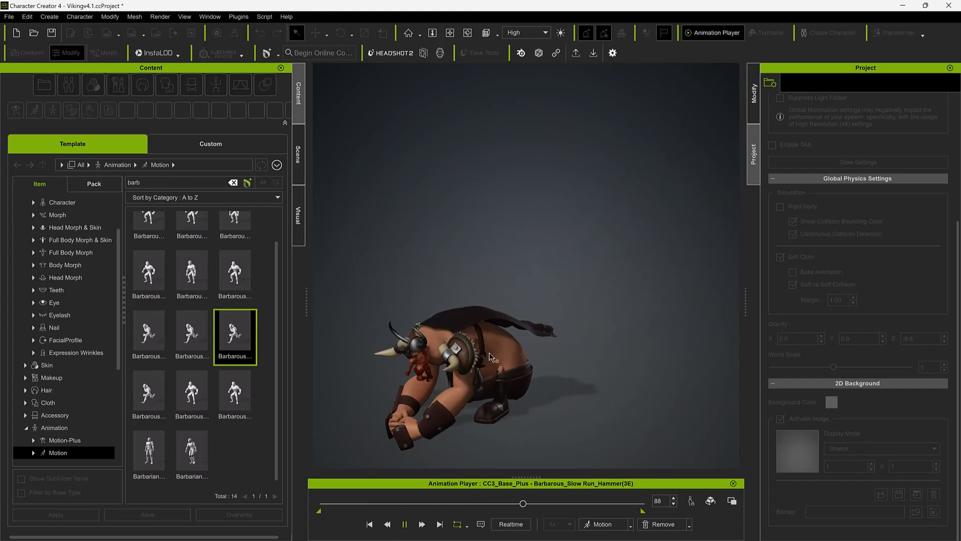
{"action": "key", "text": "space"}
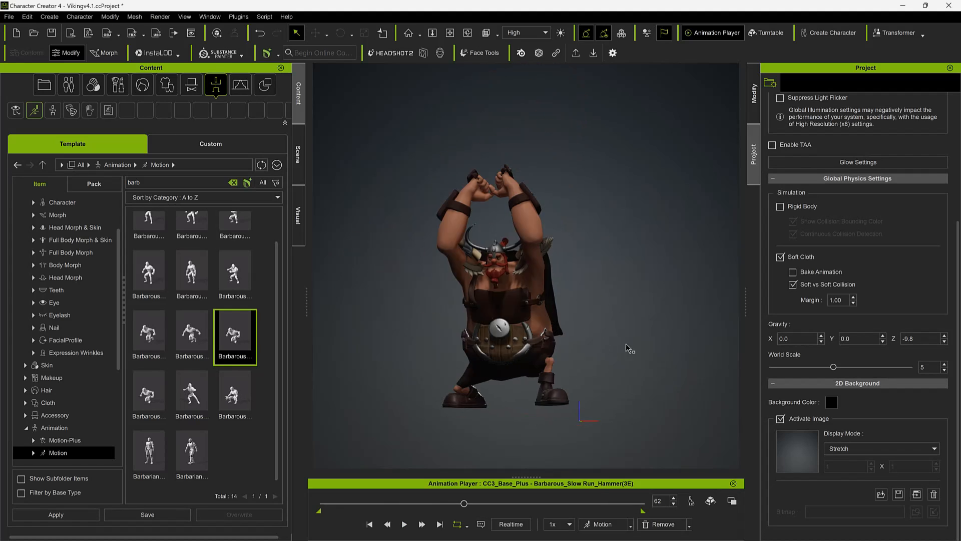
{"action": "right_click_drag", "start_coordinate": [629, 349], "coordinate": [598, 302]}
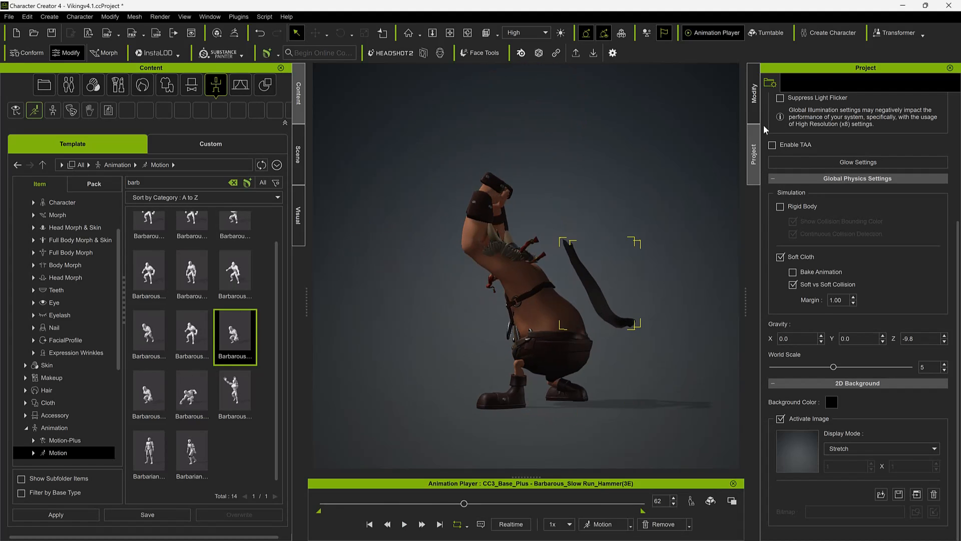
- Raise the cloak's physics weight map brightness to -63 and contrast to -50
{"action": "left_click", "coordinate": [753, 94]}
{"action": "left_click", "coordinate": [866, 83]}
{"action": "left_click", "coordinate": [851, 194]}
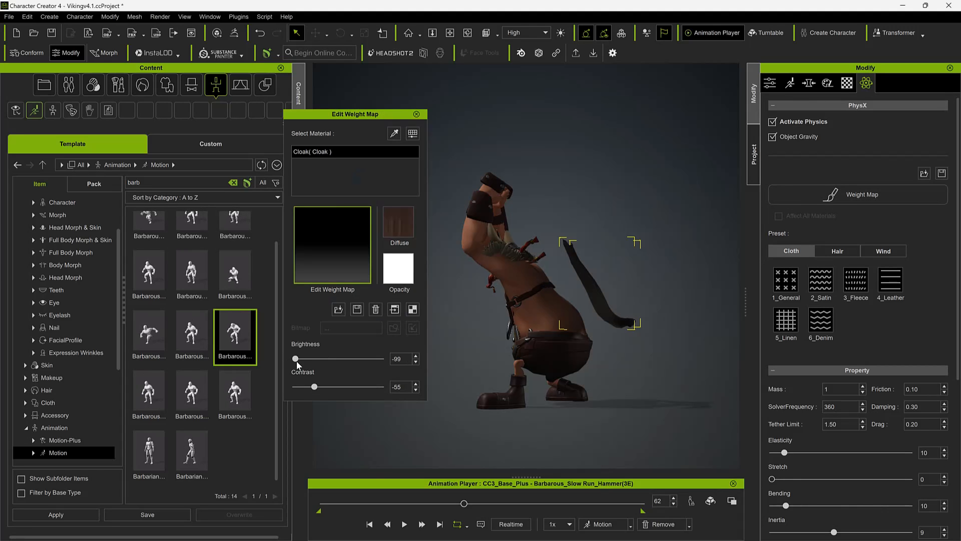
{"action": "left_click_drag", "start_coordinate": [296, 359], "coordinate": [323, 387]}
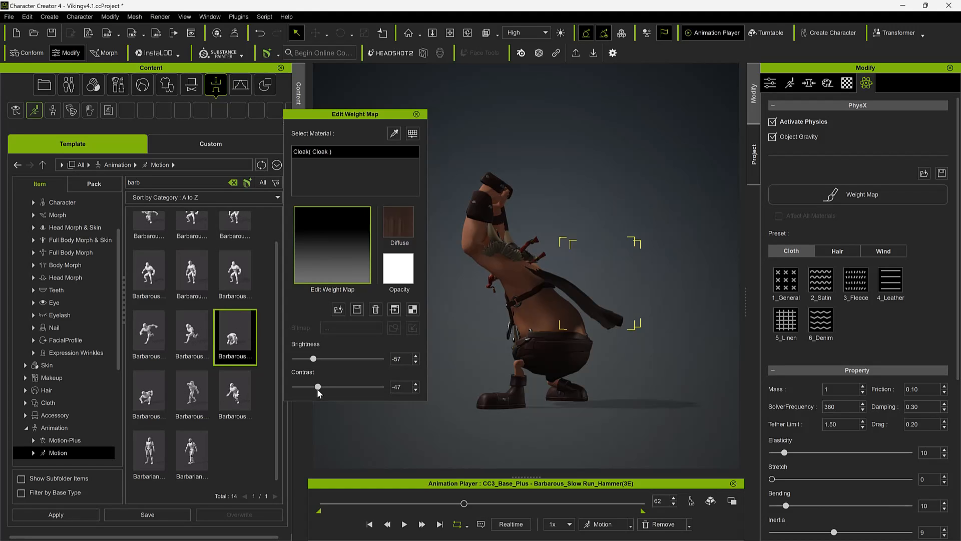
{"action": "left_click", "coordinate": [416, 114]}
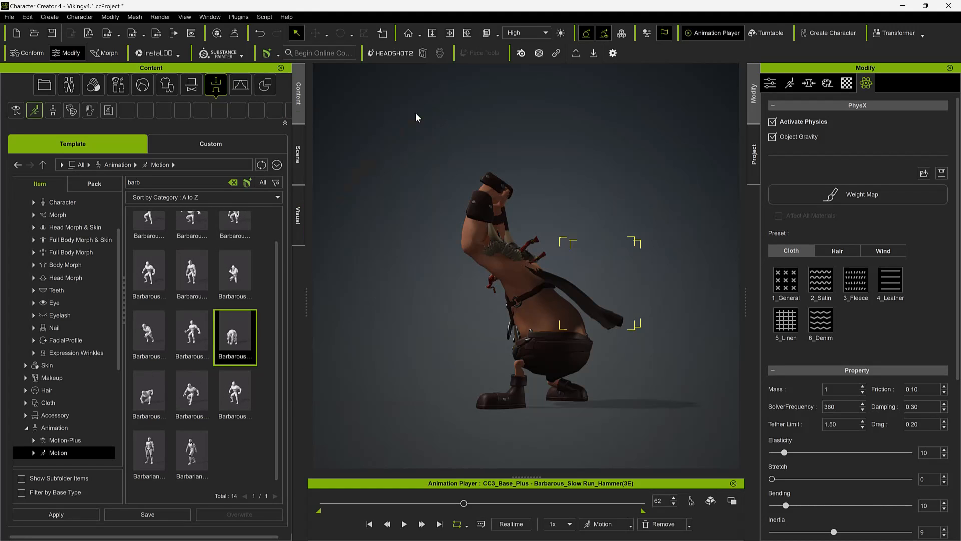
- Replay the hammer run motion from the first frame to check the cloak with the brighter weight map
{"action": "left_click", "coordinate": [368, 524]}
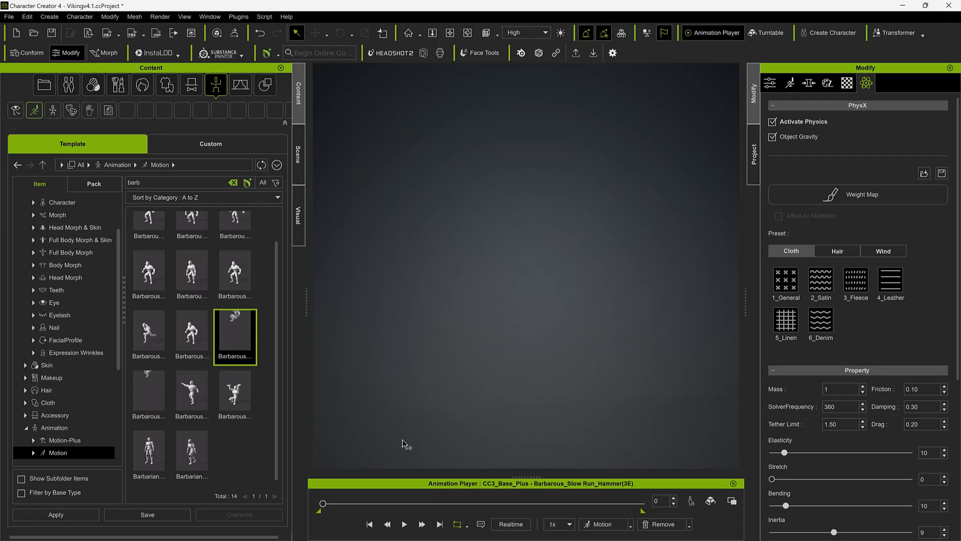
{"action": "key", "text": "Home"}
{"action": "right_click_drag", "start_coordinate": [453, 407], "coordinate": [549, 357]}
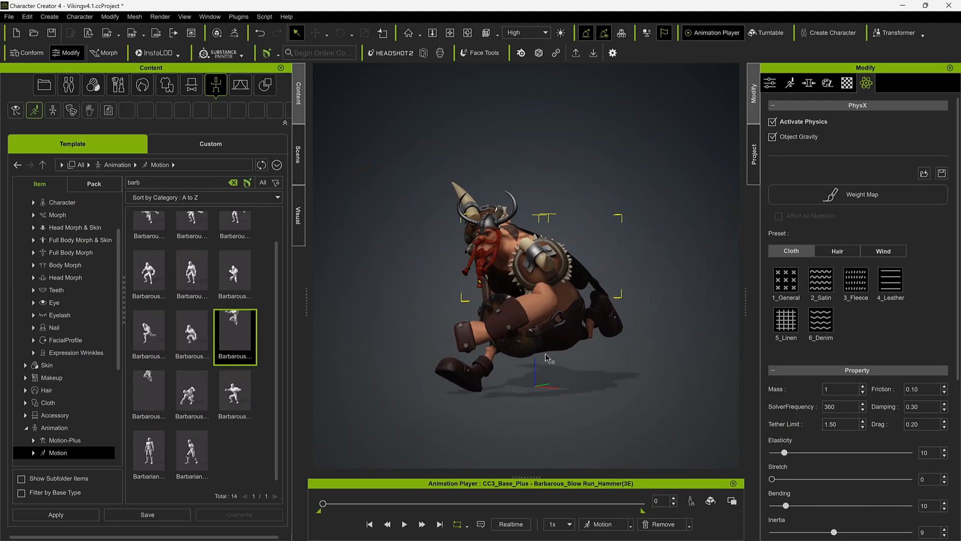
{"action": "left_click", "coordinate": [405, 524]}
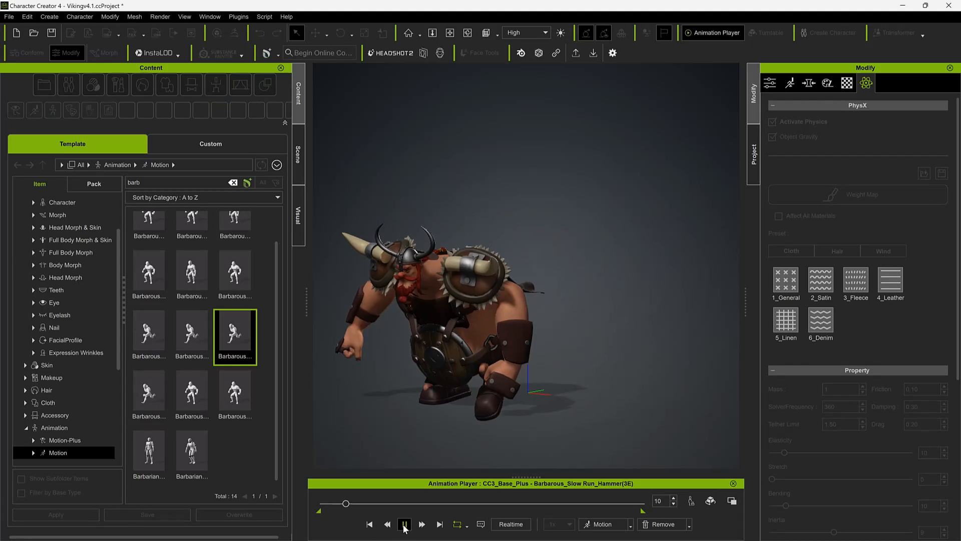
{"action": "key", "text": "Home"}
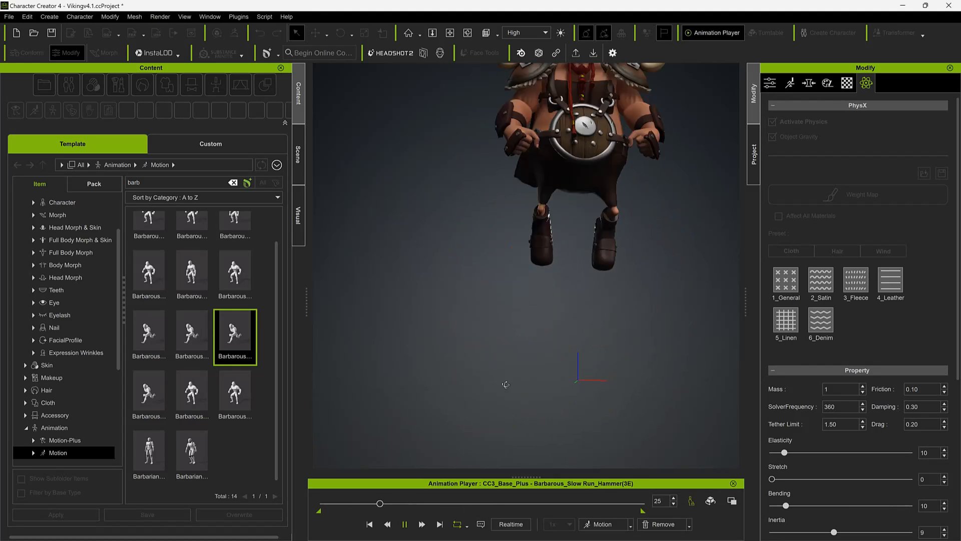
- Apply the Barbarous_Slow Run(3E) motion to the character, play it while viewing the cloak, and pause
{"action": "double_click", "coordinate": [201, 351]}
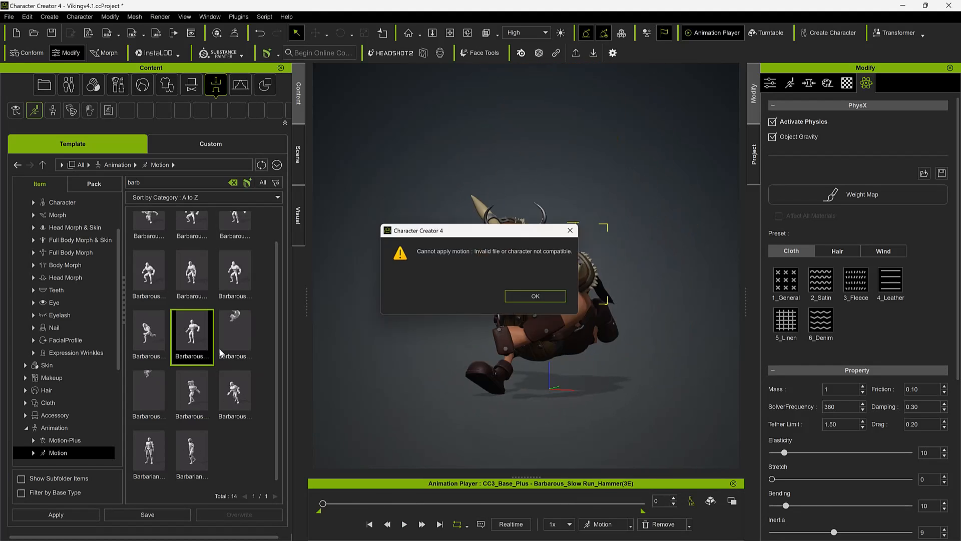
{"action": "left_click", "coordinate": [555, 300]}
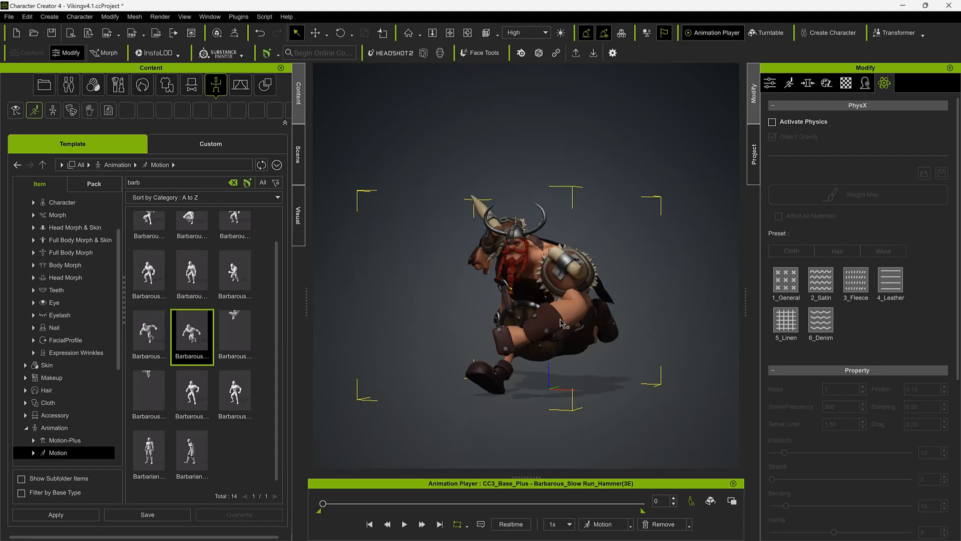
{"action": "double_click", "coordinate": [169, 340]}
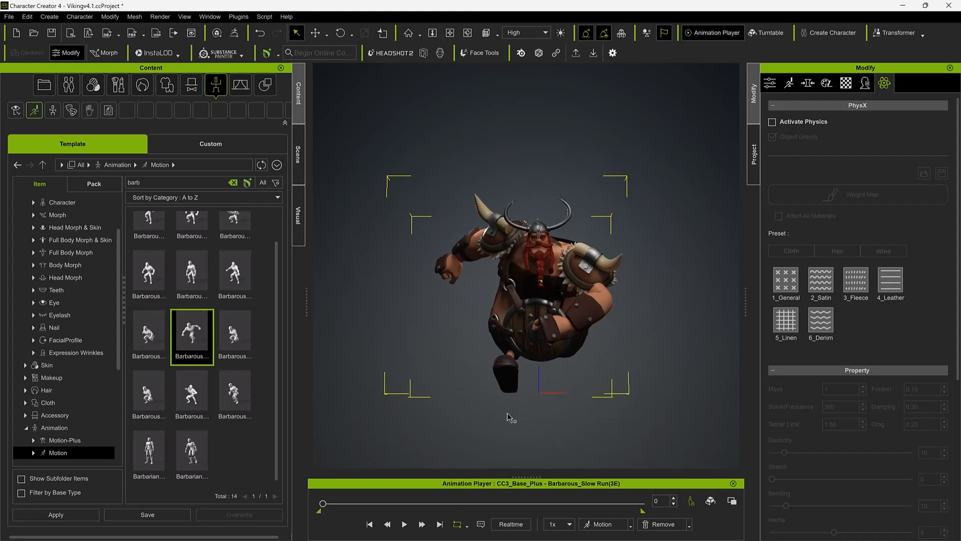
{"action": "right_click_drag", "start_coordinate": [508, 417], "coordinate": [402, 386]}
{"action": "left_click", "coordinate": [404, 524]}
{"action": "scroll", "coordinate": [459, 500], "scroll_direction": "down", "scroll_amount": 1}
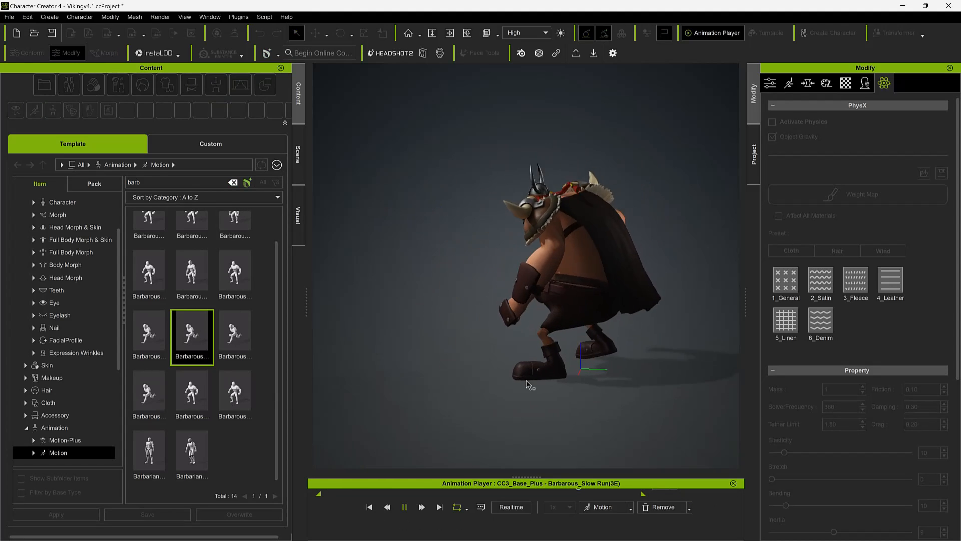
{"action": "key", "text": "space"}
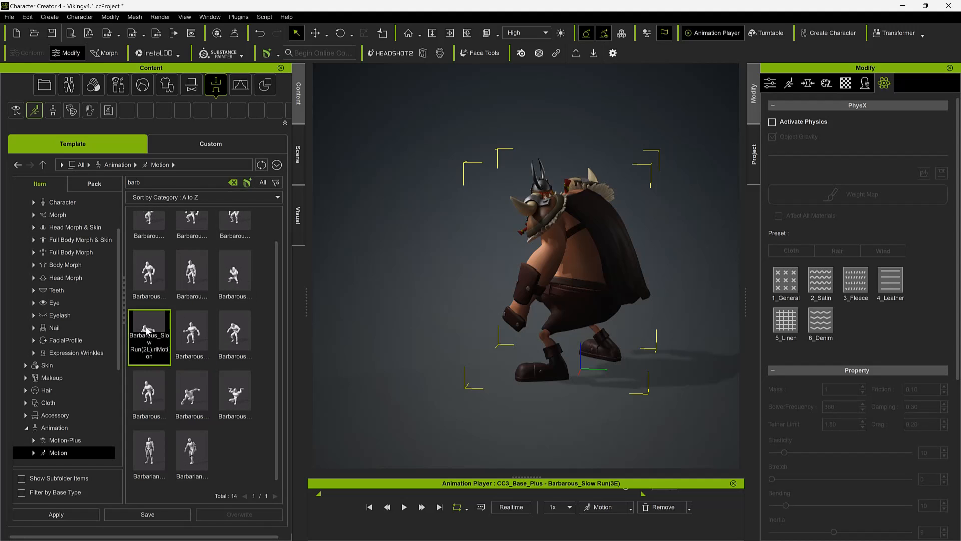
- Preview the cloak with the Barbarous_Slow Run(2L) motion on the character, pausing playback to inspect it
{"action": "double_click", "coordinate": [149, 333]}
{"action": "left_click", "coordinate": [402, 507]}
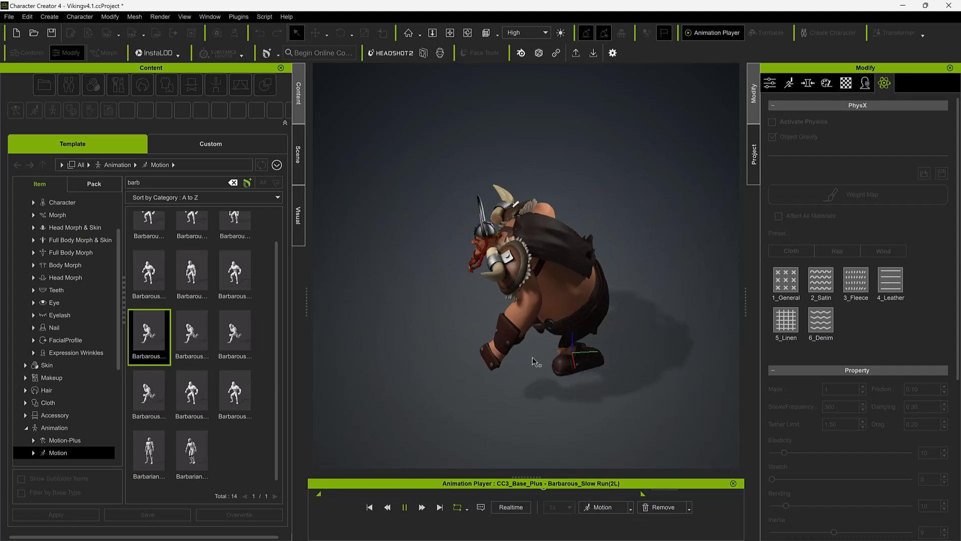
{"action": "key", "text": "space"}
- Raise the brightness and contrast of the cloak's physics weight map further
{"action": "left_click", "coordinate": [852, 196]}
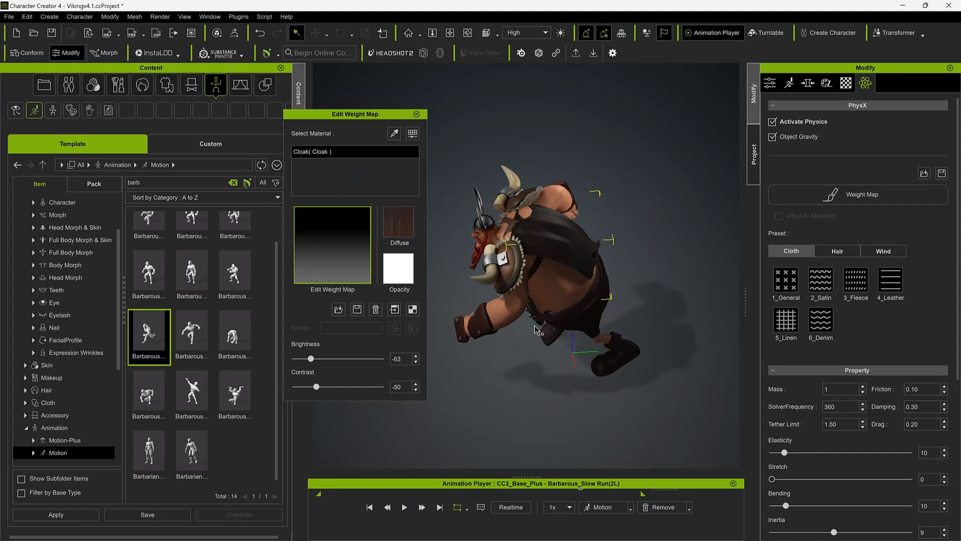
{"action": "left_click_drag", "start_coordinate": [311, 359], "coordinate": [343, 386]}
{"action": "left_click_drag", "start_coordinate": [310, 358], "coordinate": [339, 358]}
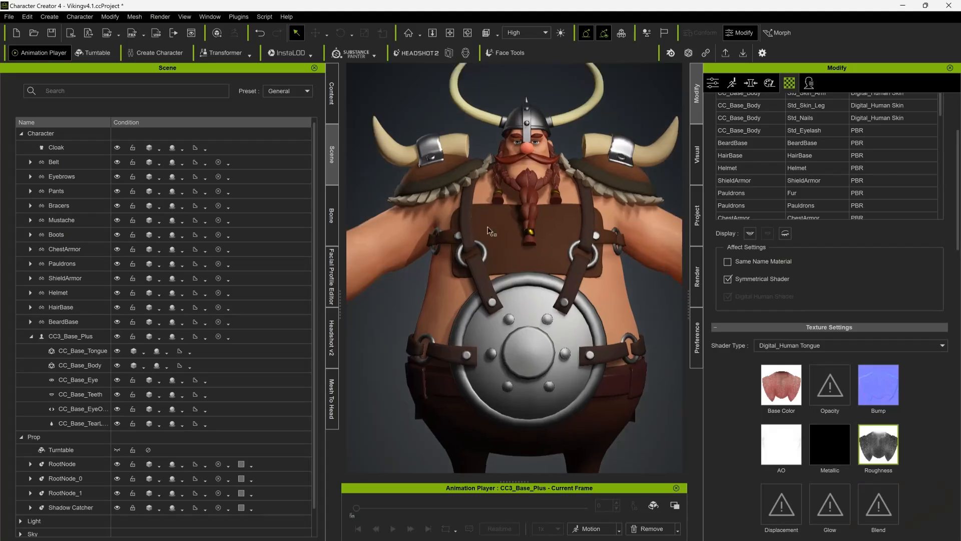
- Select the beard's side-braid prop RootNode_1 and open its spring settings with the bone list
{"action": "scroll", "coordinate": [487, 227], "scroll_direction": "up", "scroll_amount": 5}
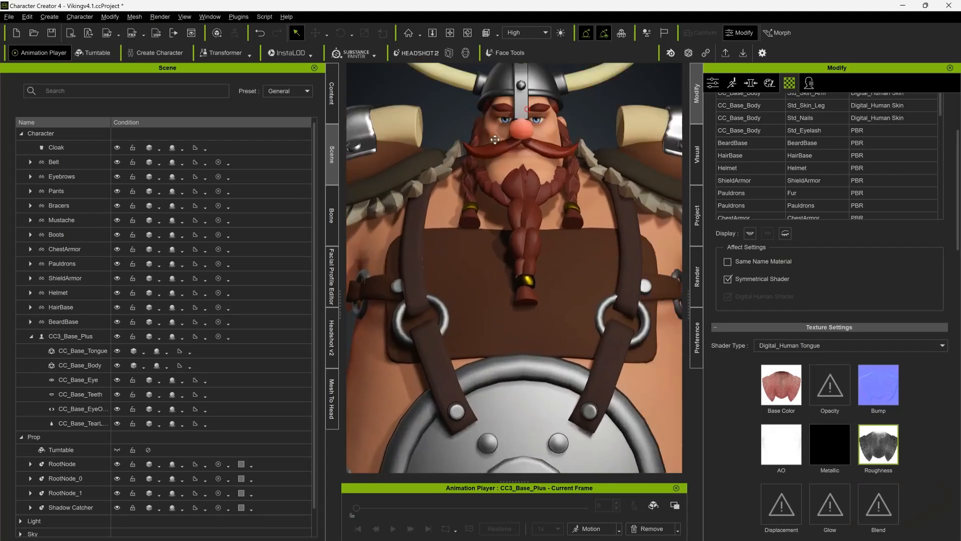
{"action": "middle_click_drag", "start_coordinate": [458, 161], "coordinate": [468, 236], "text": "alt"}
{"action": "left_click", "coordinate": [487, 267]}
{"action": "left_click_drag", "start_coordinate": [520, 254], "coordinate": [528, 251], "text": "alt"}
{"action": "left_click", "coordinate": [712, 84]}
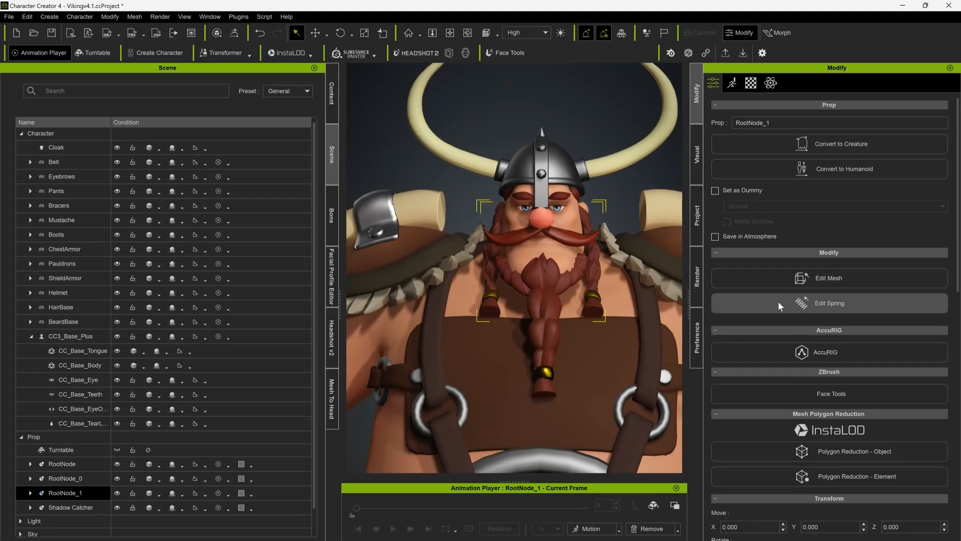
{"action": "left_click", "coordinate": [778, 301]}
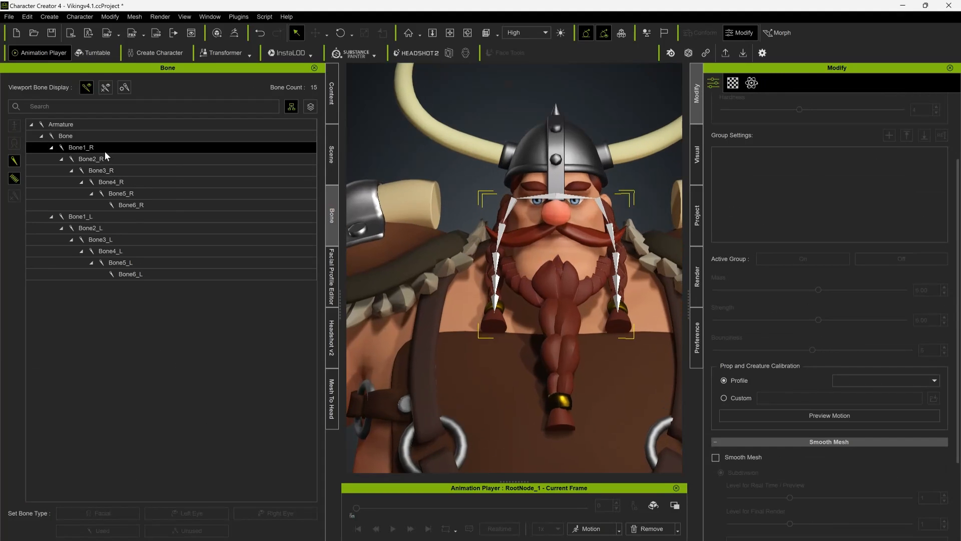
- Activate springs of type Rotate on the right braid's Bone3_R, Bone4_R and Bone5_R
{"action": "left_click", "coordinate": [103, 158]}
{"action": "left_click", "coordinate": [102, 170]}
{"action": "scroll", "coordinate": [767, 158], "scroll_direction": "up", "scroll_amount": 3}
{"action": "left_click", "coordinate": [723, 157]}
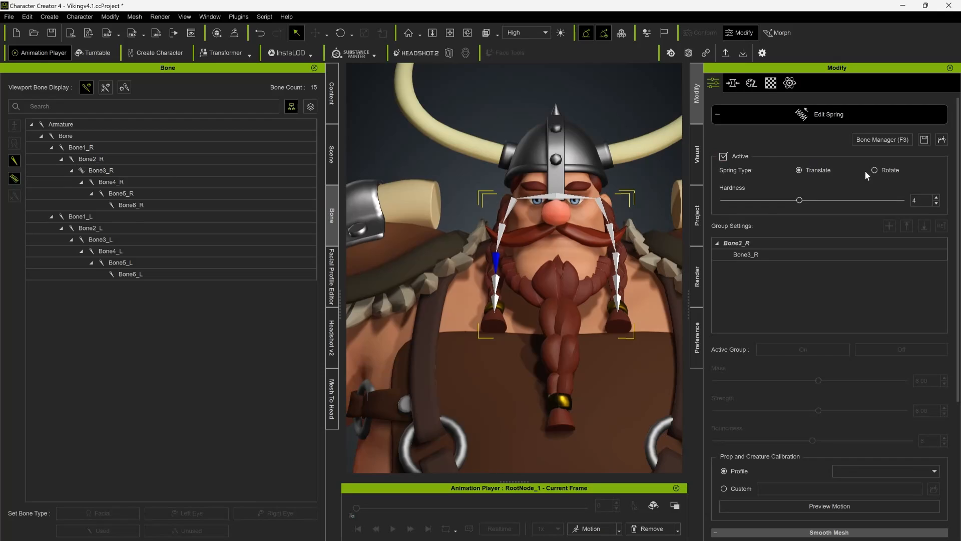
{"action": "left_click", "coordinate": [143, 182]}
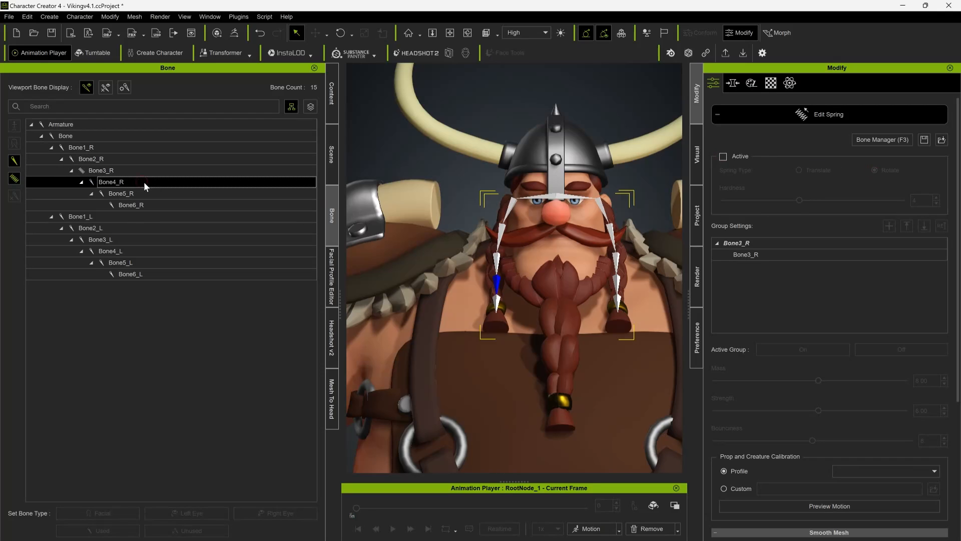
{"action": "left_click", "coordinate": [725, 156]}
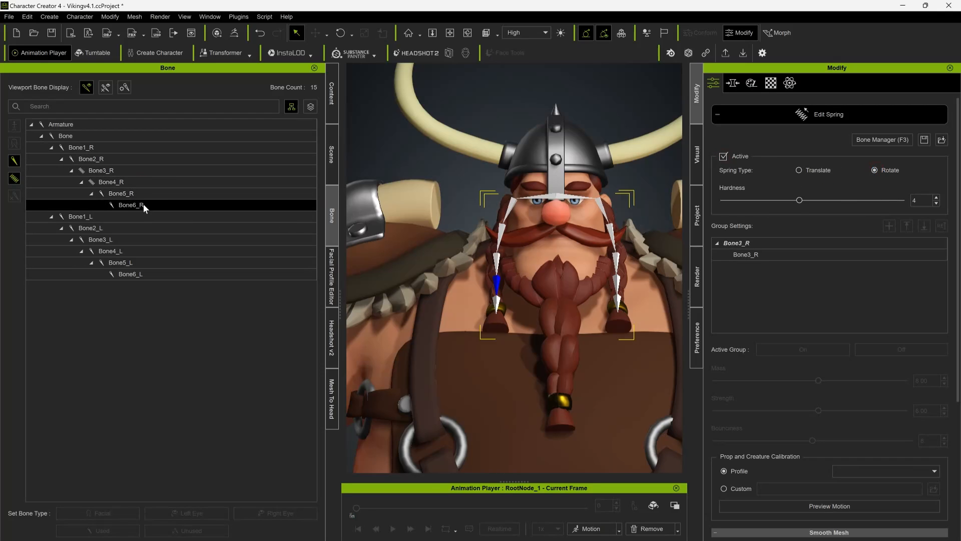
{"action": "left_click", "coordinate": [130, 196]}
{"action": "left_click", "coordinate": [724, 156]}
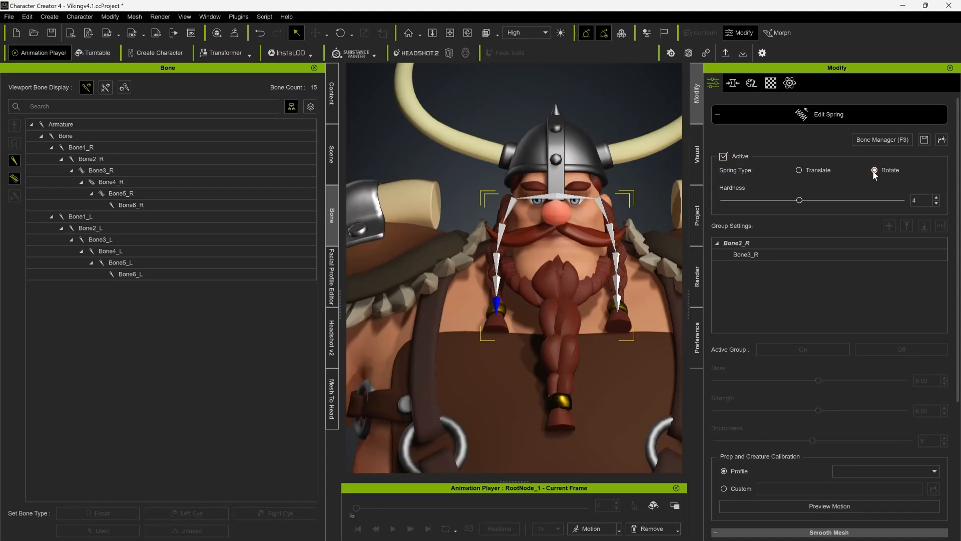
- Activate springs of type Rotate on the left braid's Bone3_L, Bone4_L and Bone5_L, and close spring editing
{"action": "left_click", "coordinate": [612, 242]}
{"action": "left_click", "coordinate": [617, 260]}
{"action": "left_click", "coordinate": [724, 156]}
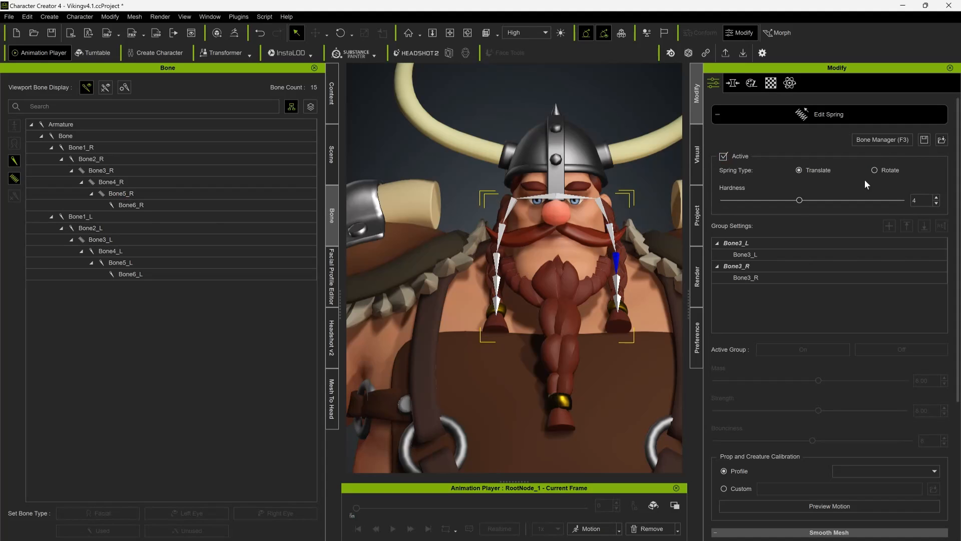
{"action": "left_click", "coordinate": [617, 283]}
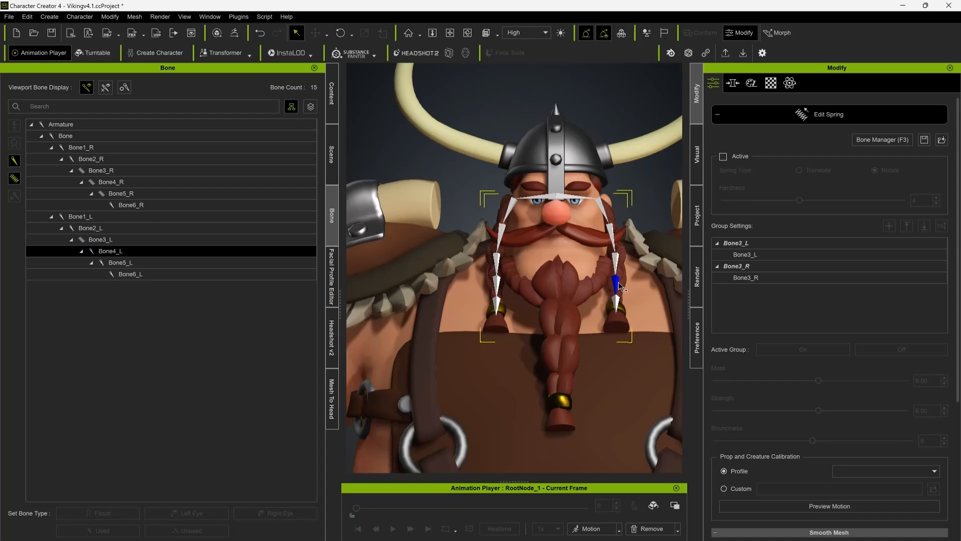
{"action": "left_click", "coordinate": [723, 156]}
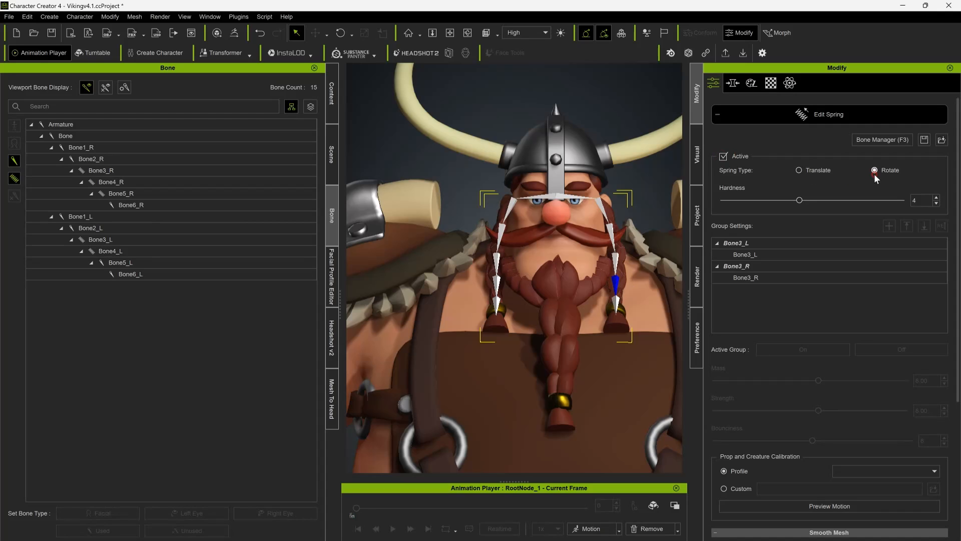
{"action": "left_click", "coordinate": [616, 301]}
{"action": "left_click", "coordinate": [724, 156]}
{"action": "left_click", "coordinate": [751, 116]}
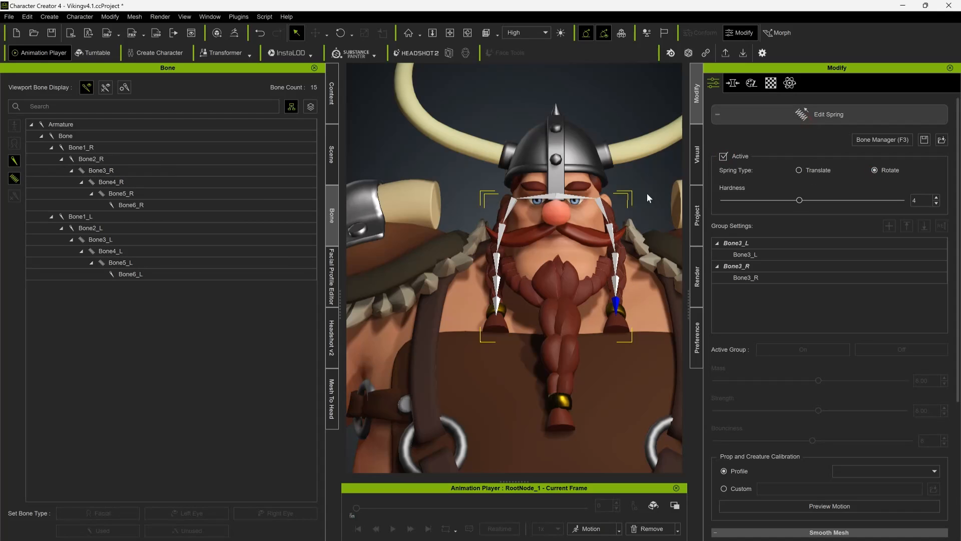
- Attach the side-braid prop RootNode_1 to the character's head bone without changing its alignment
{"action": "left_click", "coordinate": [566, 295]}
{"action": "left_click", "coordinate": [615, 301]}
{"action": "scroll", "coordinate": [777, 329], "scroll_direction": "down", "scroll_amount": 10}
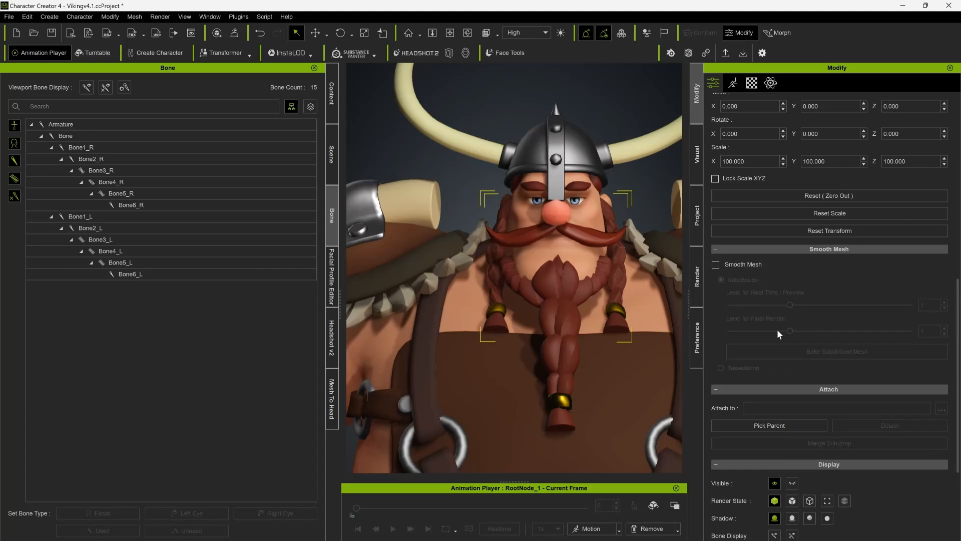
{"action": "left_click", "coordinate": [941, 319]}
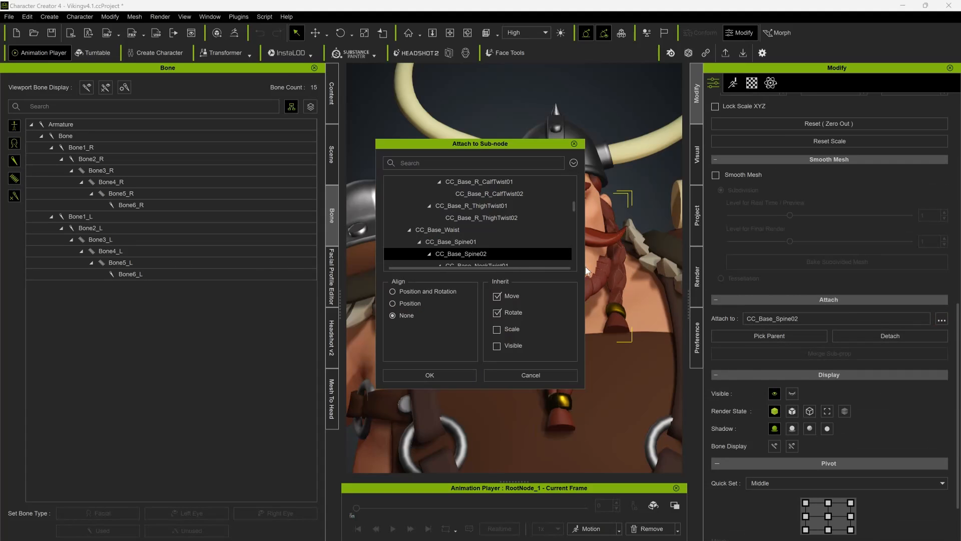
{"action": "scroll", "coordinate": [510, 231], "scroll_direction": "down", "scroll_amount": 1}
{"action": "left_click", "coordinate": [504, 252]}
{"action": "left_click", "coordinate": [440, 375]}
- Attach the front beard-braid prop RootNode_0 to the character's CC_Base_JawRoot bone
{"action": "left_click", "coordinate": [538, 236]}
{"action": "left_click", "coordinate": [543, 302]}
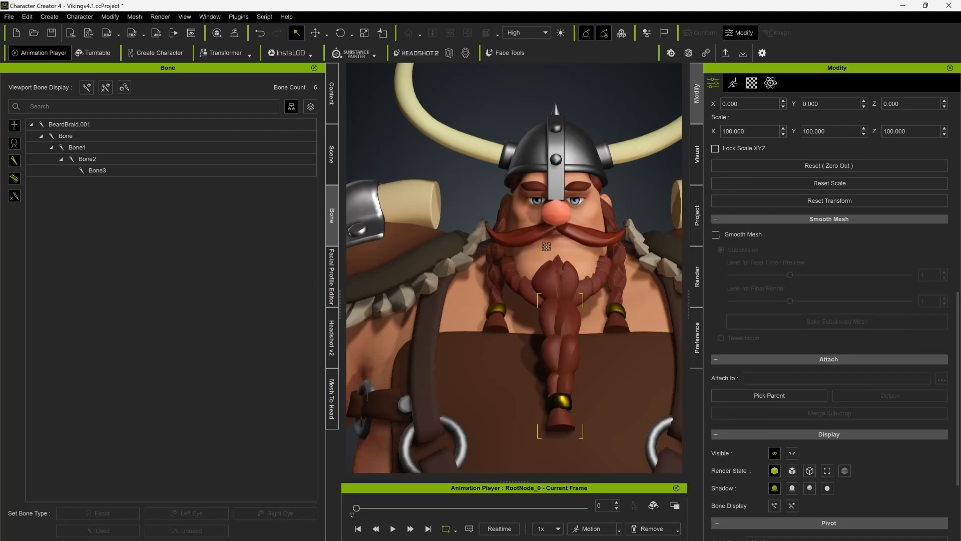
{"action": "left_click", "coordinate": [941, 319]}
{"action": "left_click", "coordinate": [430, 375]}
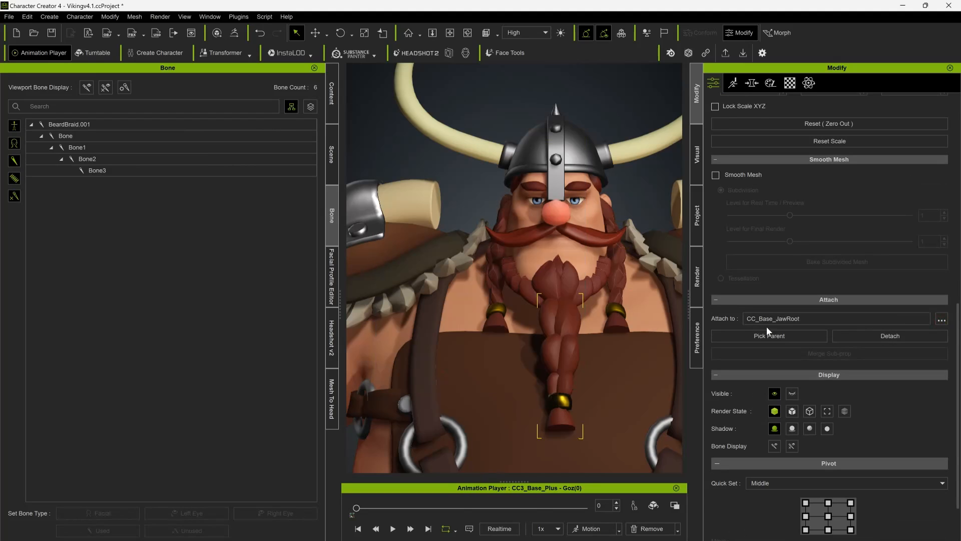
- Activate springs of type Rotate on the front beard braid's Bone2 and Bone3, and close spring editing
{"action": "scroll", "coordinate": [784, 211], "scroll_direction": "down", "scroll_amount": 5}
{"action": "scroll", "coordinate": [766, 283], "scroll_direction": "up", "scroll_amount": 3}
{"action": "left_click", "coordinate": [724, 156]}
{"action": "left_click", "coordinate": [875, 171]}
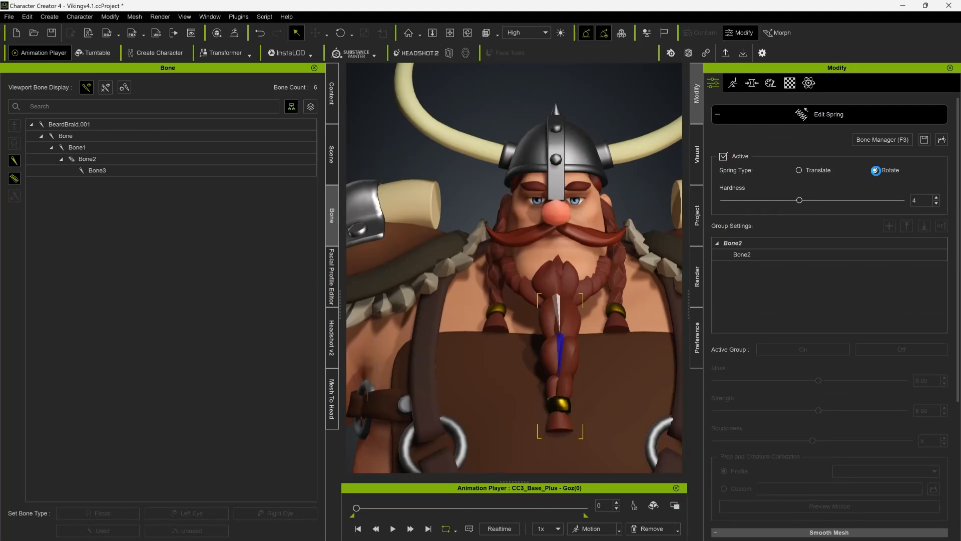
{"action": "left_click", "coordinate": [97, 170]}
{"action": "left_click", "coordinate": [724, 156]}
{"action": "left_click", "coordinate": [875, 171]}
{"action": "left_click", "coordinate": [828, 114]}
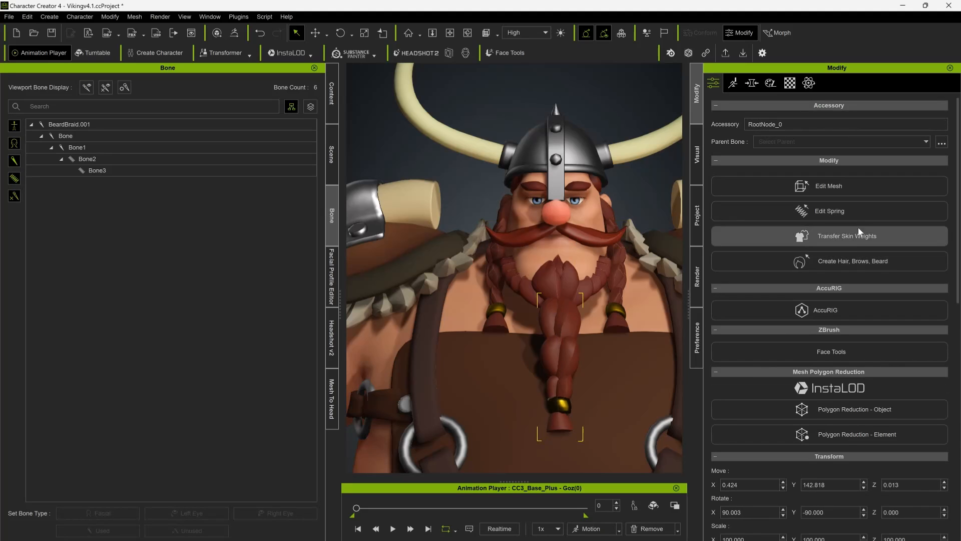
- Convert the front beard braid and BeardBase into beard elements and the side braids RootNode_1 into a hair Accessory
{"action": "left_click", "coordinate": [433, 362]}
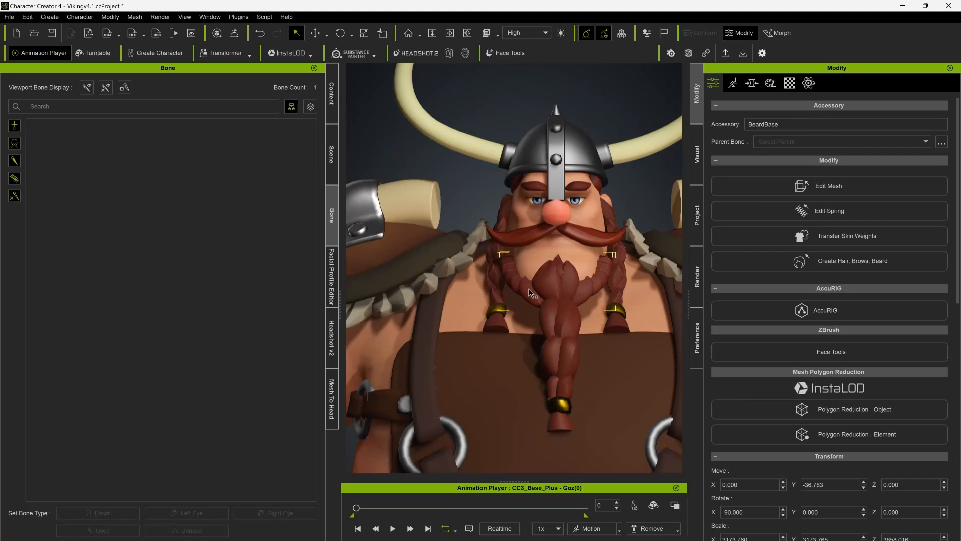
{"action": "left_click", "coordinate": [427, 367]}
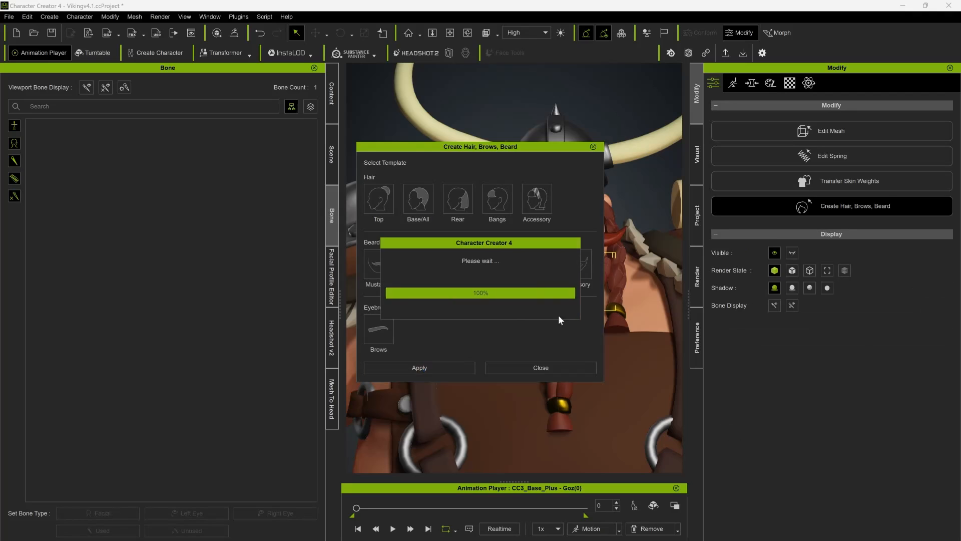
{"action": "left_click", "coordinate": [536, 198]}
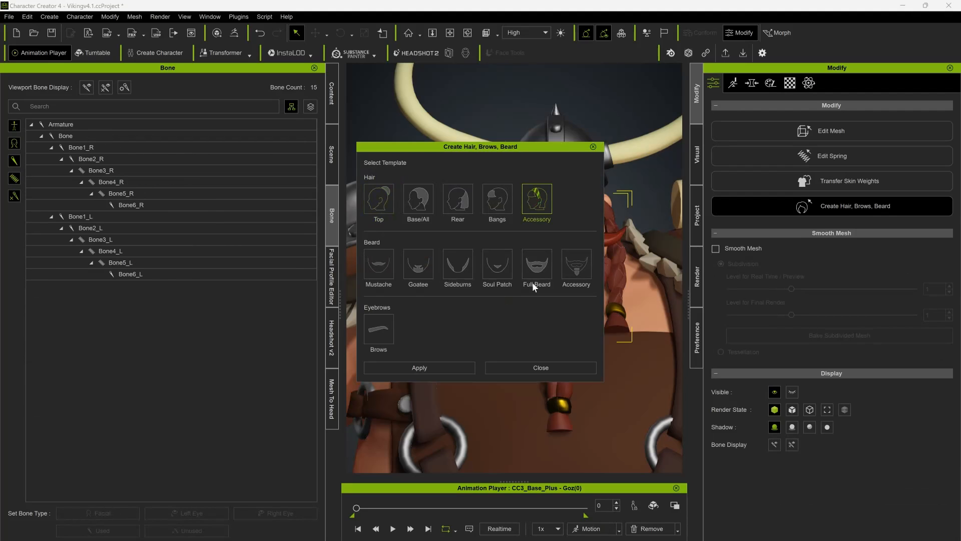
{"action": "left_click", "coordinate": [445, 366]}
{"action": "left_click", "coordinate": [538, 369]}
- Convert the Mustache accessory into facial hair using the Mustache beard template
{"action": "left_click", "coordinate": [522, 236]}
{"action": "left_click", "coordinate": [332, 154]}
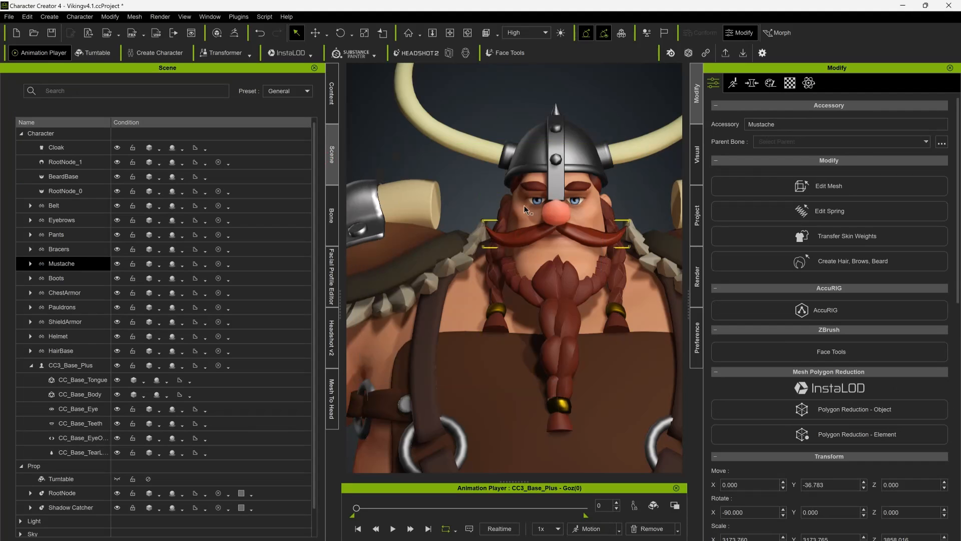
{"action": "left_click", "coordinate": [829, 260]}
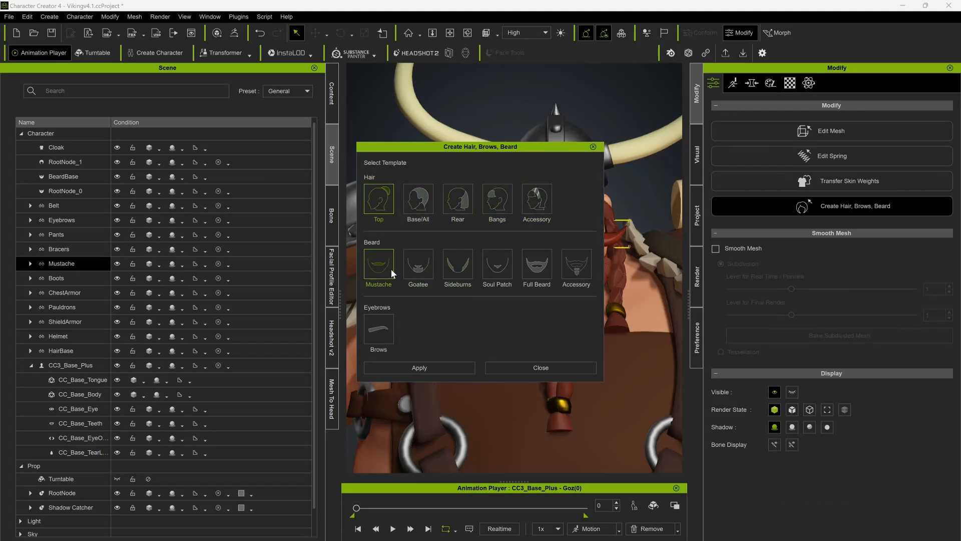
{"action": "double_click", "coordinate": [391, 269]}
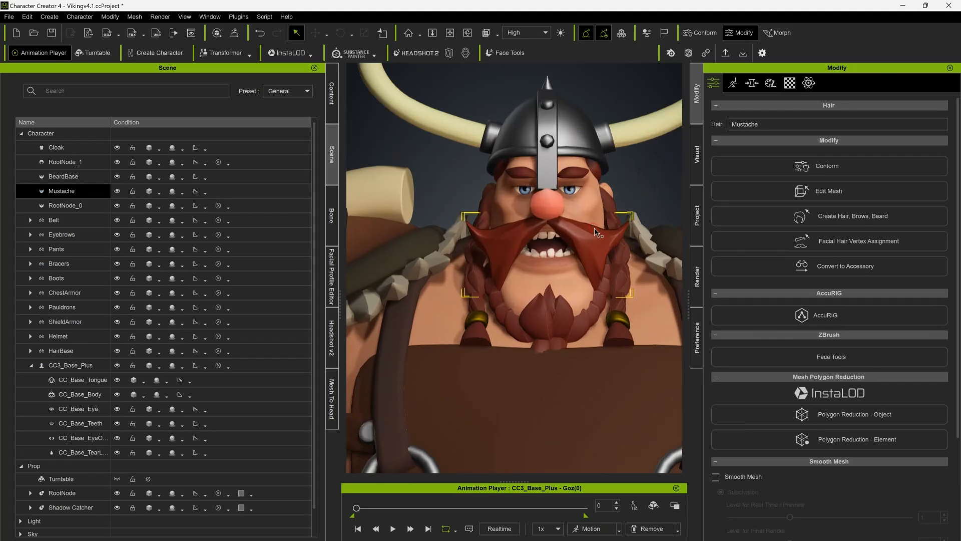
- Set and apply the mustache's conform region in Facial Hair Vertex Assignment, and restore BeardBase's visibility
{"action": "left_click", "coordinate": [858, 241]}
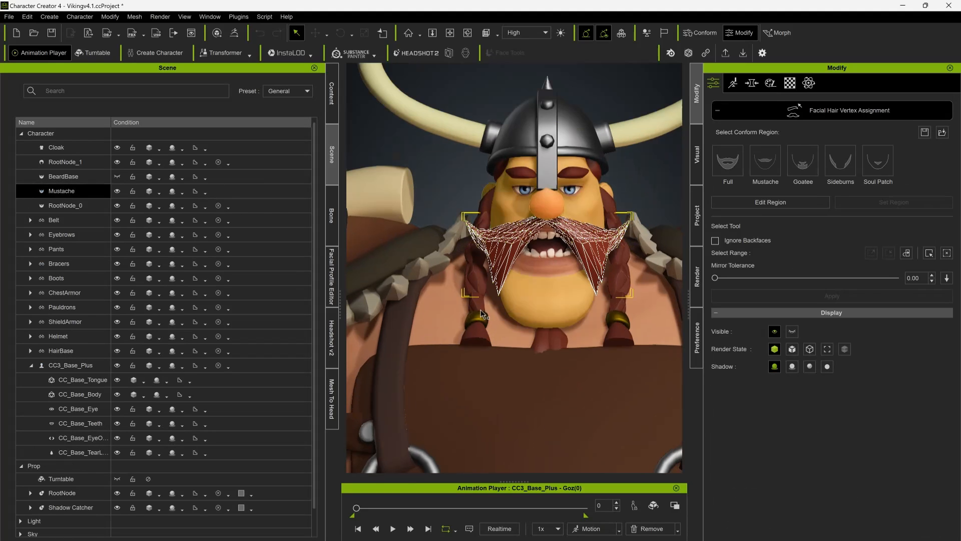
{"action": "left_click", "coordinate": [770, 201]}
{"action": "left_click", "coordinate": [893, 202]}
{"action": "left_click", "coordinate": [800, 296]}
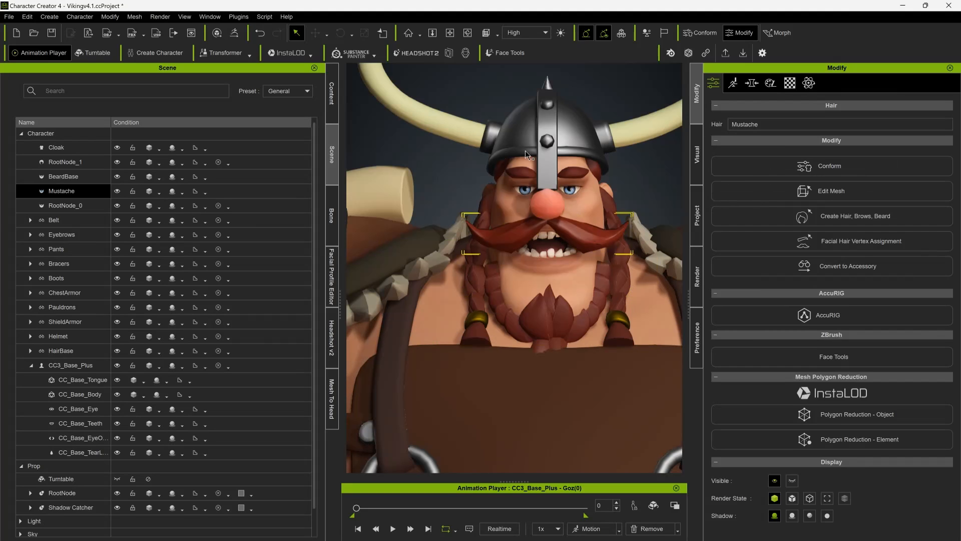
{"action": "left_click", "coordinate": [444, 192]}
{"action": "left_click", "coordinate": [117, 177]}
- Attach the helmet to the character's CC_Base_Head bone
{"action": "scroll", "coordinate": [517, 203], "scroll_direction": "down", "scroll_amount": 3}
{"action": "left_click", "coordinate": [788, 159]}
{"action": "left_click", "coordinate": [540, 306]}
{"action": "left_click", "coordinate": [515, 162]}
{"action": "scroll", "coordinate": [785, 281], "scroll_direction": "down", "scroll_amount": 10}
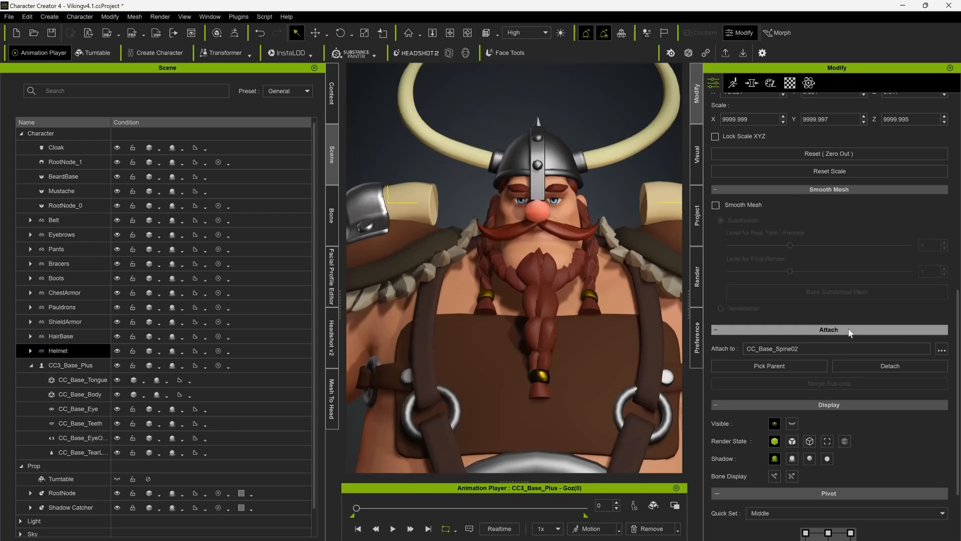
{"action": "left_click", "coordinate": [942, 349]}
{"action": "scroll", "coordinate": [530, 220], "scroll_direction": "down", "scroll_amount": 3}
{"action": "left_click", "coordinate": [529, 219]}
{"action": "scroll", "coordinate": [530, 219], "scroll_direction": "up", "scroll_amount": 3}
{"action": "left_click", "coordinate": [529, 219]}
{"action": "left_click", "coordinate": [430, 375]}
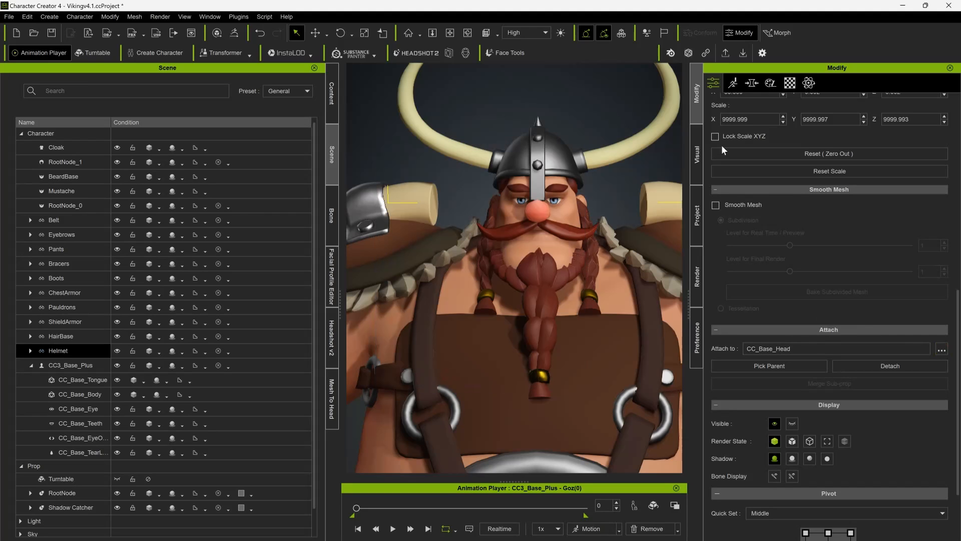
- Convert the HairBase accessory into hair using the Base/All template
{"action": "left_click", "coordinate": [574, 185]}
{"action": "scroll", "coordinate": [768, 185], "scroll_direction": "up", "scroll_amount": 8}
{"action": "left_click", "coordinate": [752, 236]}
{"action": "left_click", "coordinate": [467, 300]}
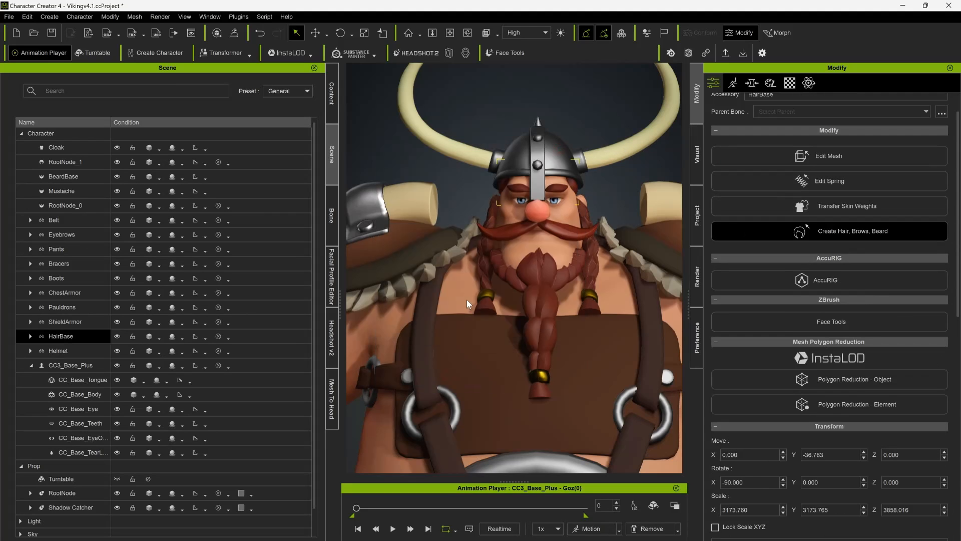
{"action": "left_click", "coordinate": [418, 199]}
{"action": "left_click", "coordinate": [420, 367]}
{"action": "left_click", "coordinate": [541, 368]}
- Raise the back-braid prop RootNode slightly behind the head and reposition its pivot with the preset pivot points
{"action": "scroll", "coordinate": [530, 295], "scroll_direction": "down", "scroll_amount": 4}
{"action": "right_click_drag", "start_coordinate": [531, 296], "coordinate": [353, 282]}
{"action": "left_click", "coordinate": [530, 243]}
{"action": "scroll", "coordinate": [774, 258], "scroll_direction": "down", "scroll_amount": 15}
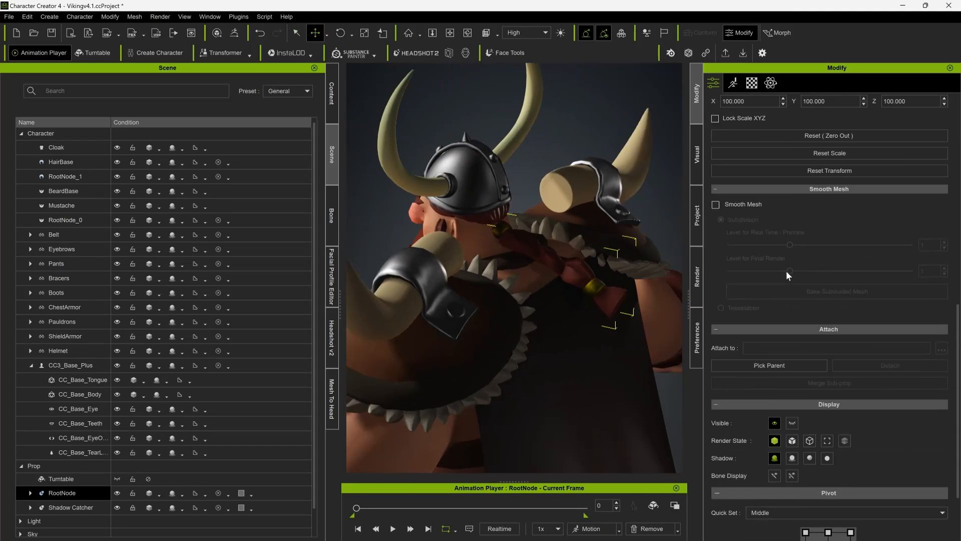
{"action": "left_click_drag", "start_coordinate": [559, 208], "coordinate": [560, 200]}
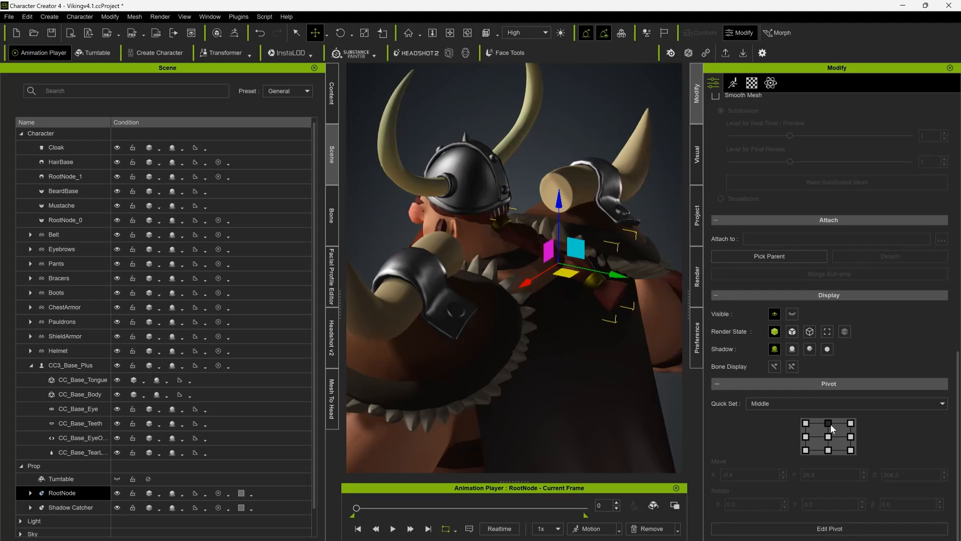
{"action": "left_click", "coordinate": [850, 436]}
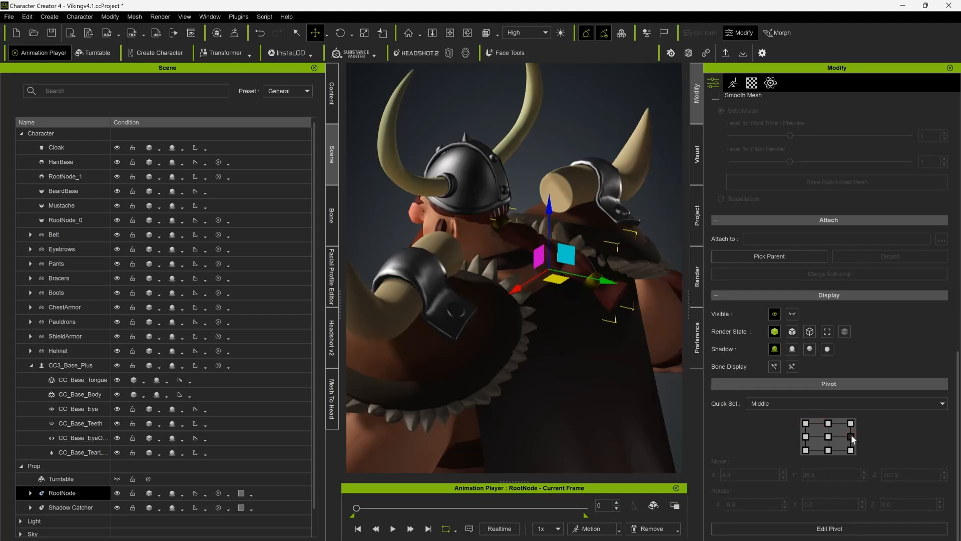
{"action": "right_click_drag", "start_coordinate": [534, 244], "coordinate": [657, 263]}
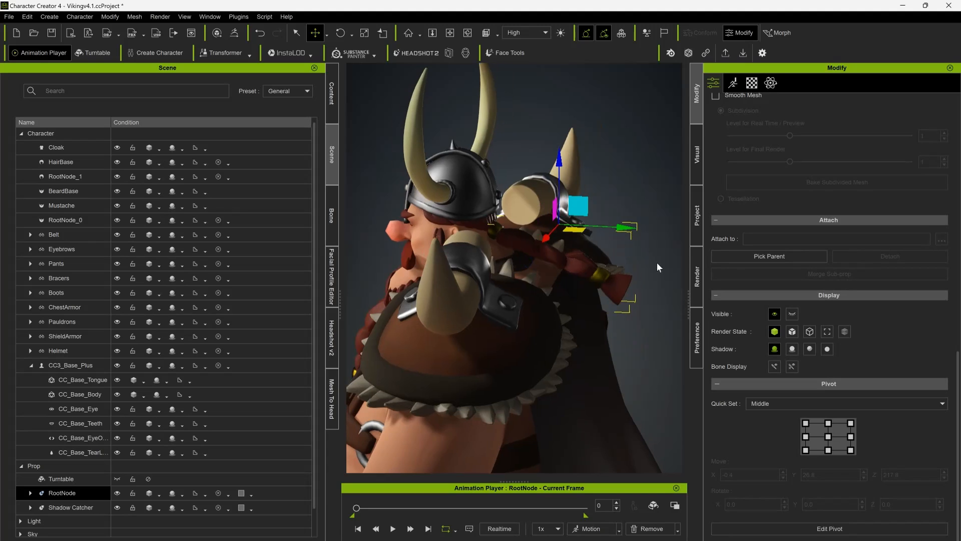
- Attach the back braid RootNode to the character's CC_Base_Head bone
{"action": "left_click", "coordinate": [769, 256]}
{"action": "left_click", "coordinate": [433, 227]}
{"action": "left_click", "coordinate": [941, 241]}
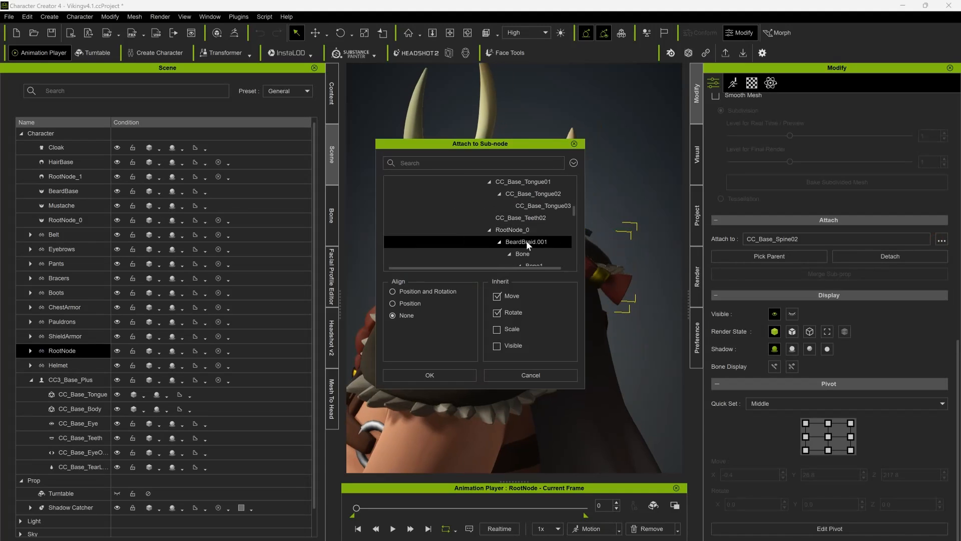
{"action": "left_click", "coordinate": [527, 220]}
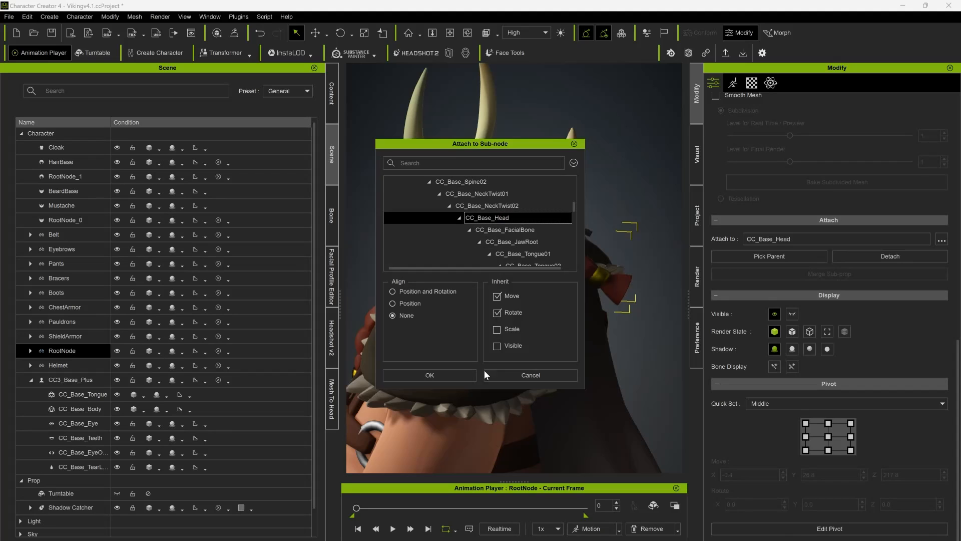
{"action": "left_click", "coordinate": [449, 371]}
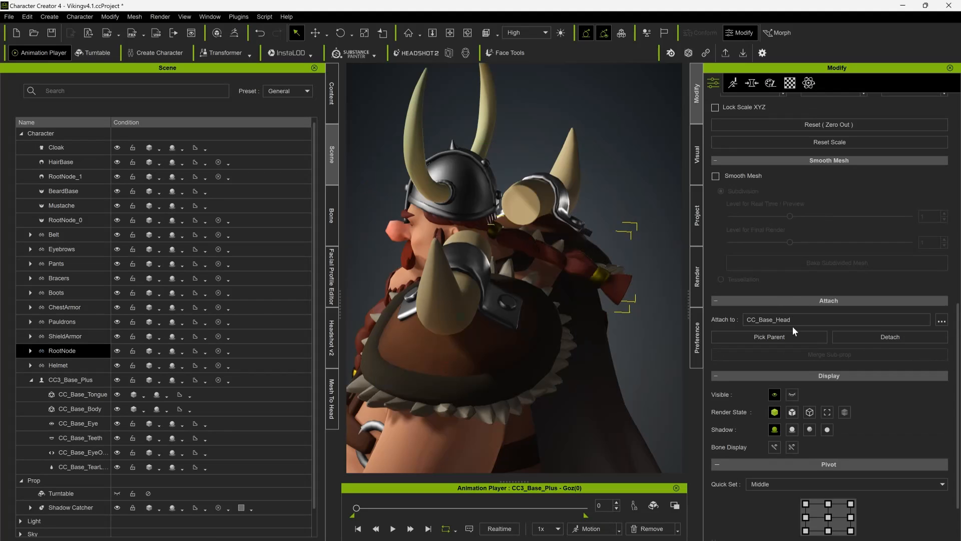
- Convert the back braid RootNode into hair with the hair Accessory template, resetting facial expressions to default
{"action": "scroll", "coordinate": [767, 262], "scroll_direction": "up", "scroll_amount": 8}
{"action": "left_click", "coordinate": [813, 200]}
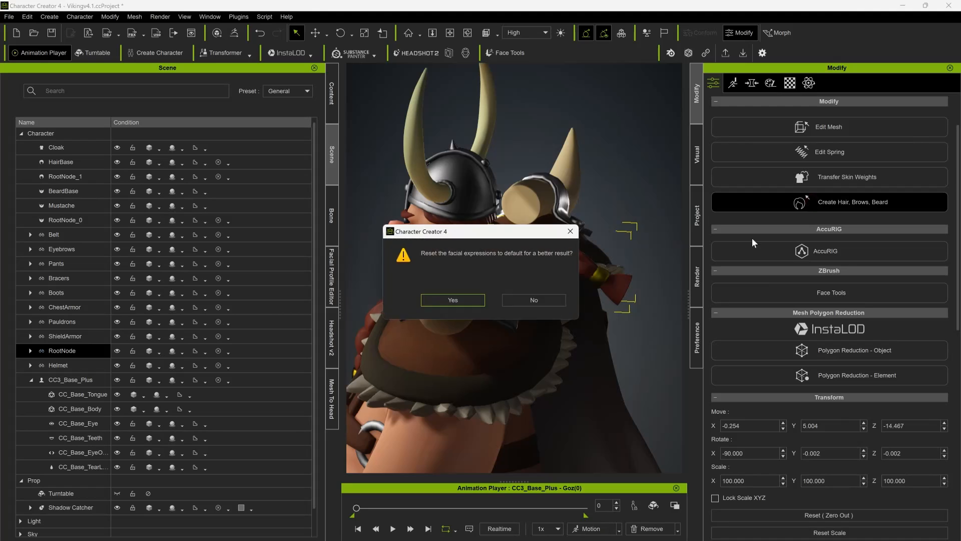
{"action": "left_click", "coordinate": [468, 298]}
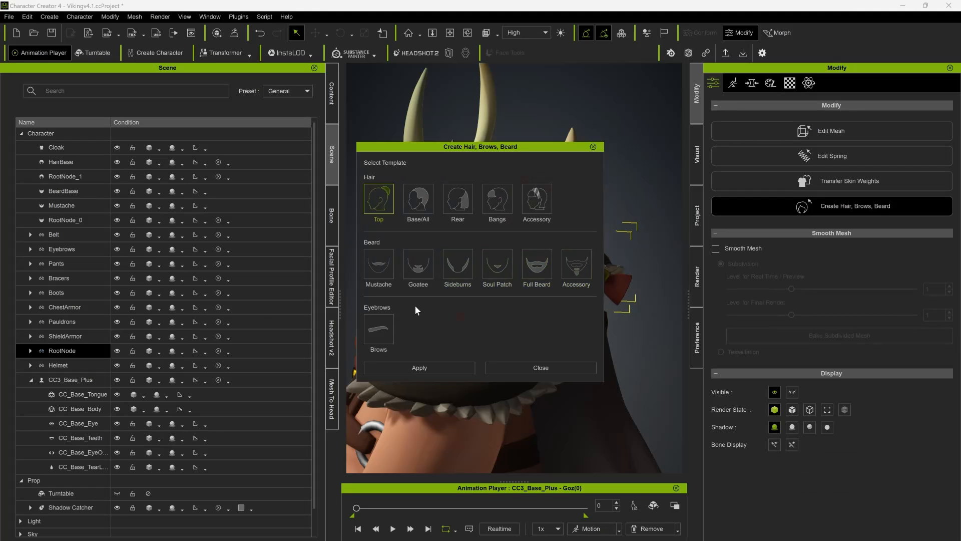
{"action": "left_click", "coordinate": [537, 200]}
{"action": "left_click", "coordinate": [444, 368]}
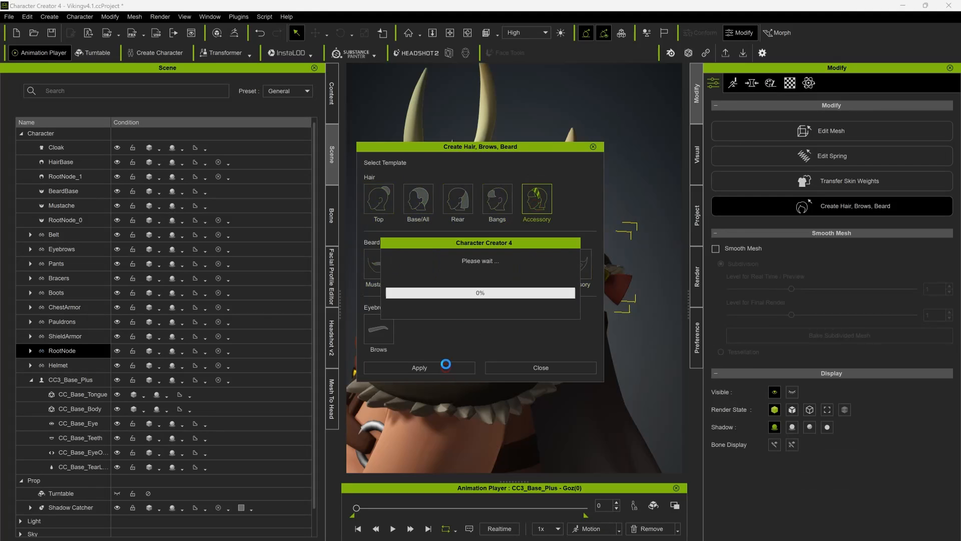
{"action": "left_click", "coordinate": [546, 369]}
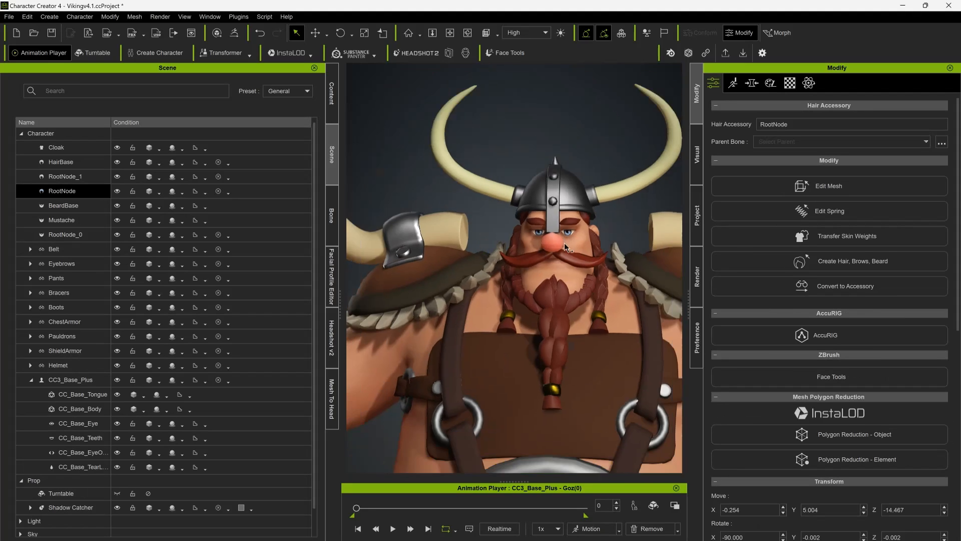
- Adjust the chest armor's Roughness texture and save the project
{"action": "left_click", "coordinate": [881, 299]}
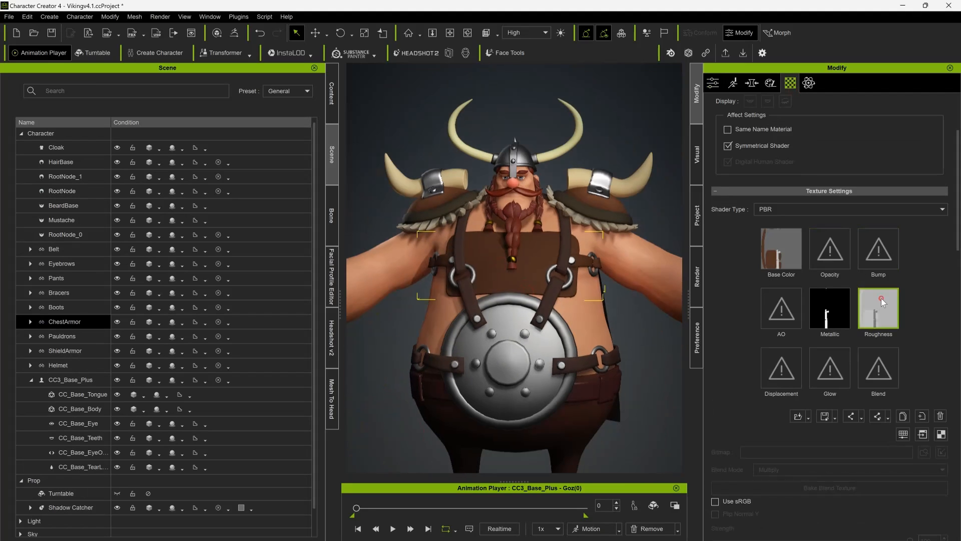
{"action": "left_click", "coordinate": [902, 433]}
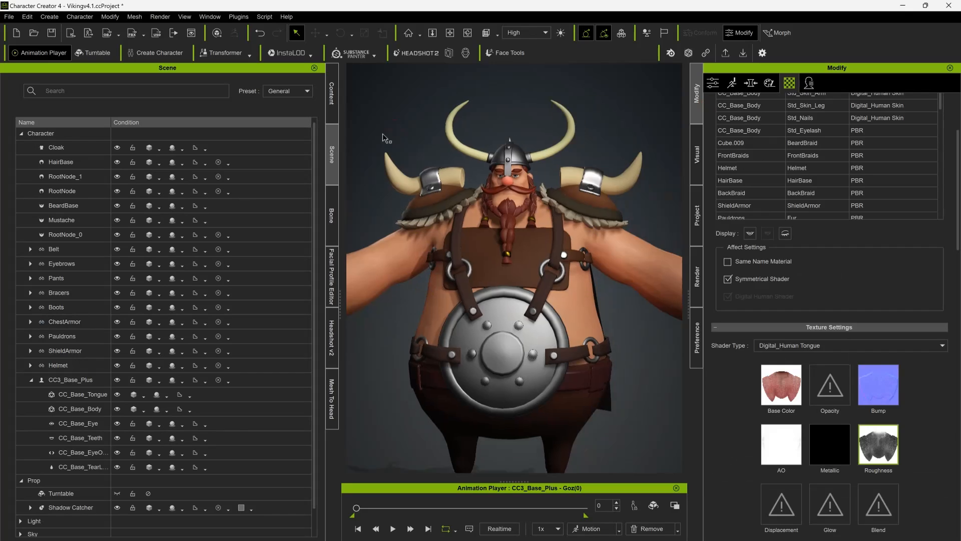
{"action": "scroll", "coordinate": [386, 138], "scroll_direction": "down", "scroll_amount": 5}
{"action": "left_click", "coordinate": [456, 287]}
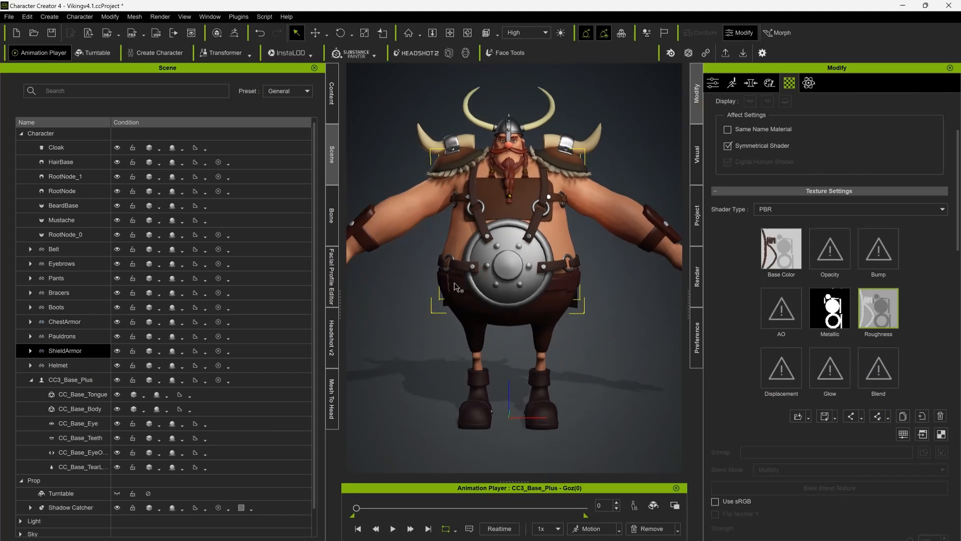
{"action": "left_click", "coordinate": [420, 295]}
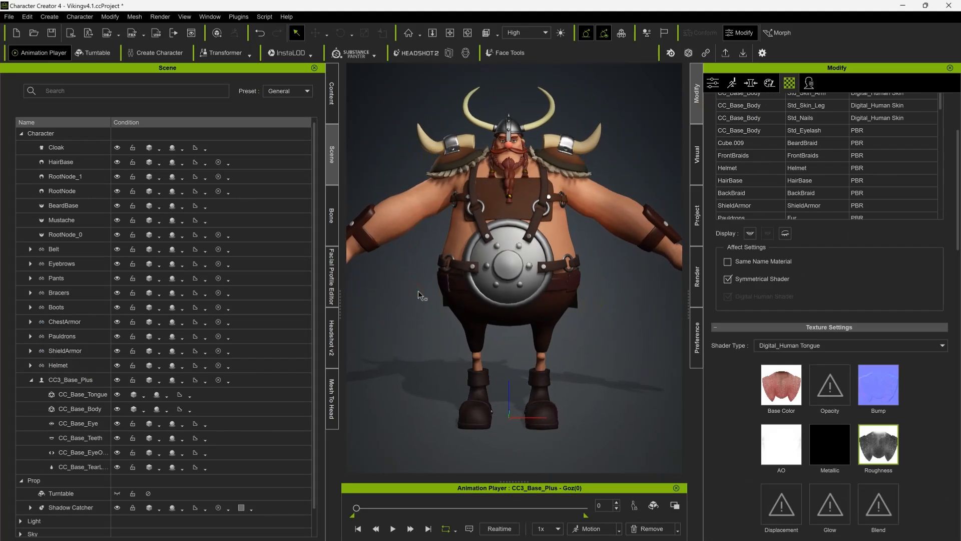
{"action": "key", "text": "ctrl+s"}
- Transfer skin weights to the pants using the Default template
{"action": "left_click", "coordinate": [553, 313]}
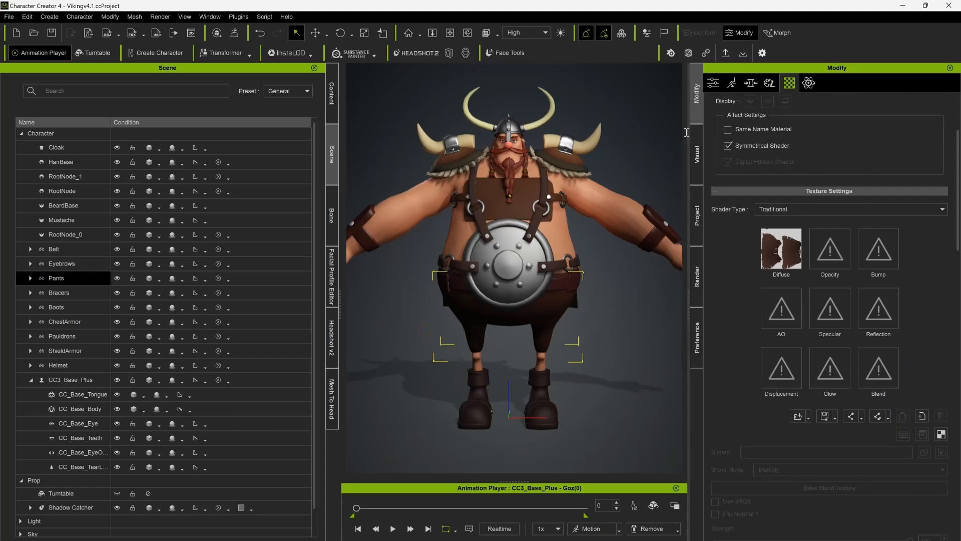
{"action": "left_click", "coordinate": [713, 83]}
{"action": "left_click", "coordinate": [774, 240]}
{"action": "left_click", "coordinate": [446, 399]}
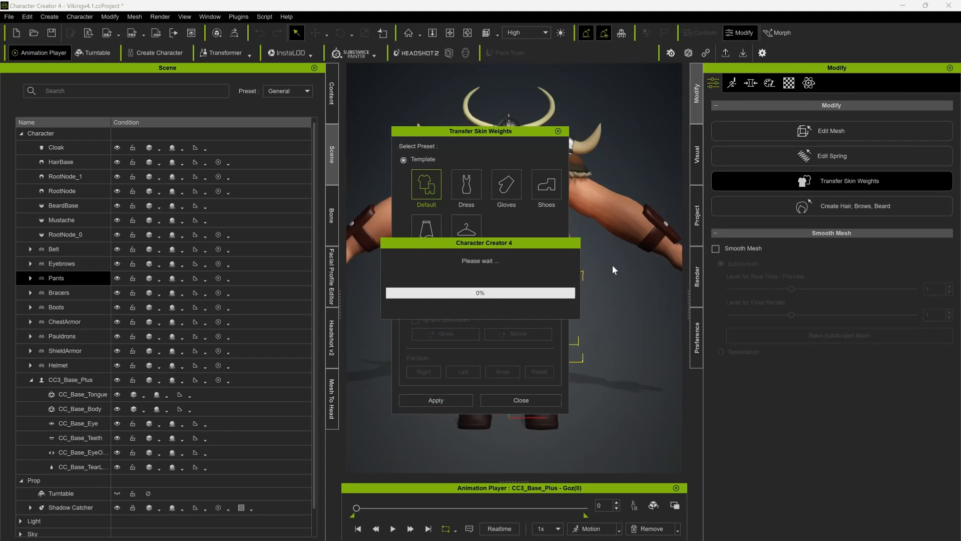
{"action": "left_click", "coordinate": [519, 400]}
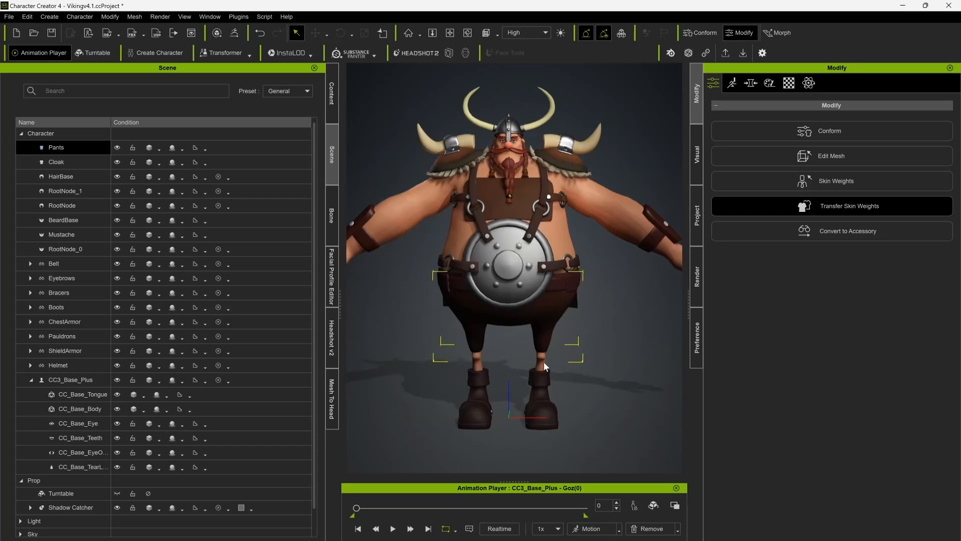
- Transfer skin weights to the boots using the Shoes template
{"action": "left_click", "coordinate": [544, 378]}
{"action": "left_click", "coordinate": [799, 237]}
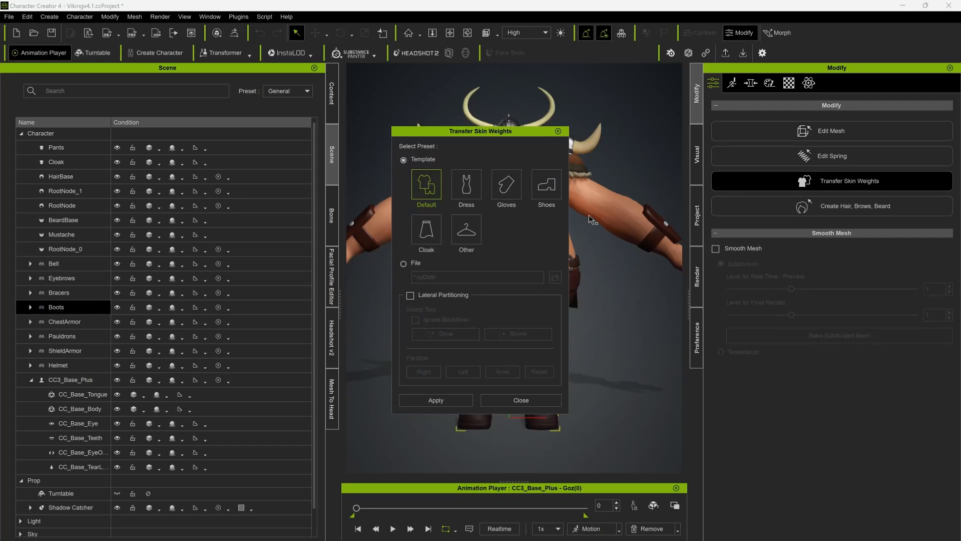
{"action": "left_click", "coordinate": [551, 184]}
{"action": "left_click", "coordinate": [442, 398]}
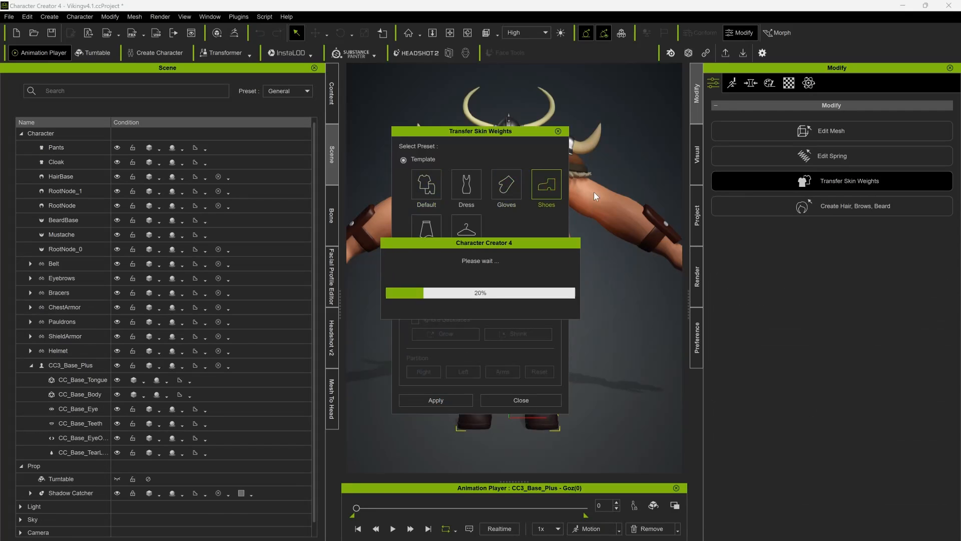
{"action": "left_click", "coordinate": [502, 399]}
- Transfer skin weights to the bracers using the Other template
{"action": "left_click", "coordinate": [660, 229]}
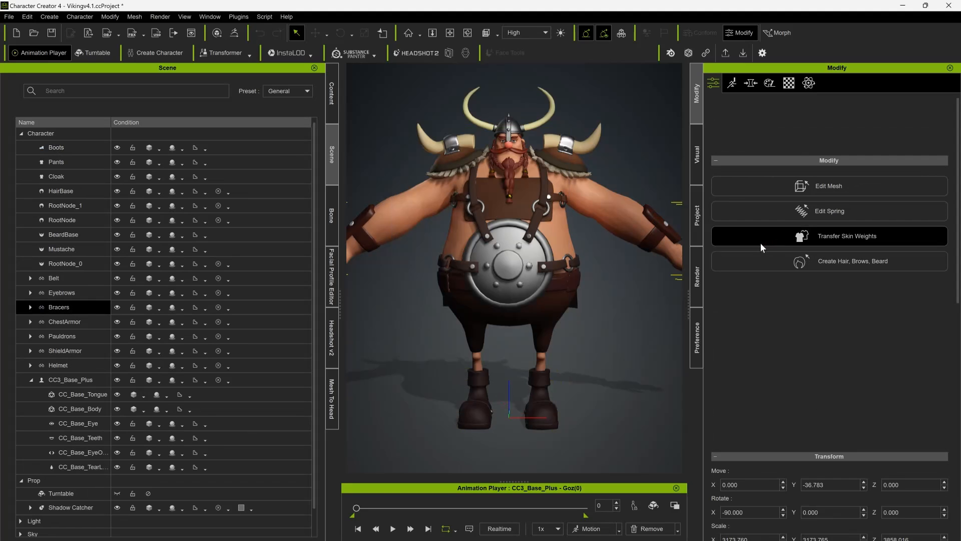
{"action": "left_click", "coordinate": [761, 242]}
{"action": "left_click", "coordinate": [435, 399]}
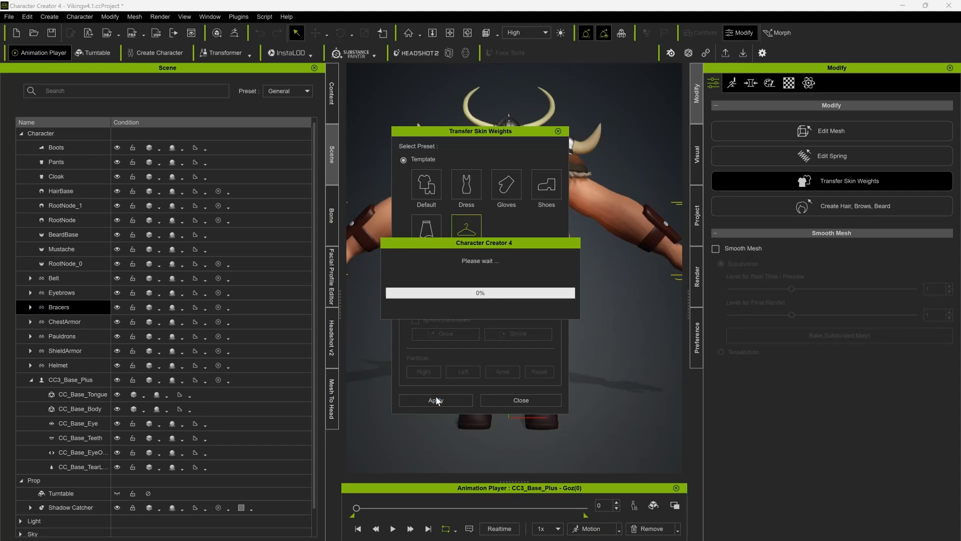
{"action": "left_click", "coordinate": [526, 398]}
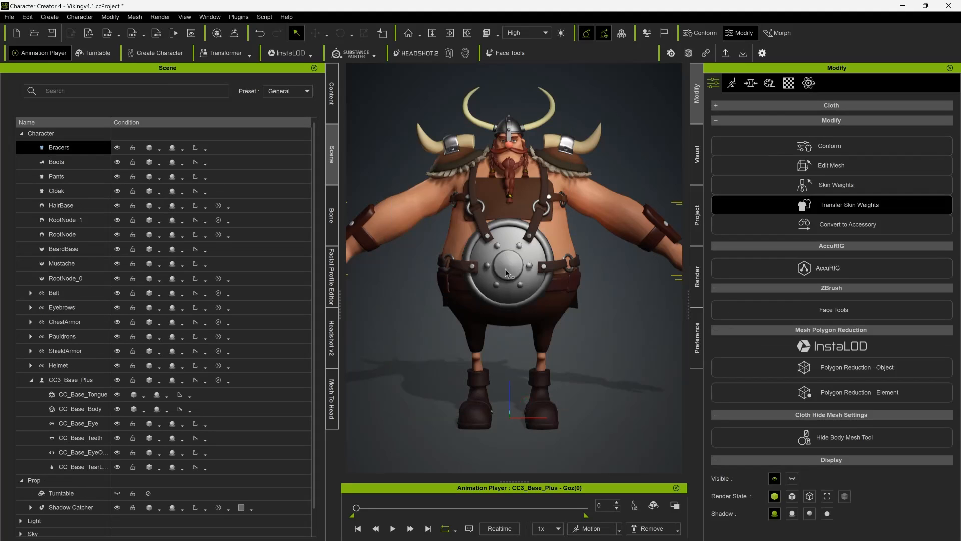
- Transfer skin weights to the shield armor using the Default template
{"action": "left_click", "coordinate": [498, 256]}
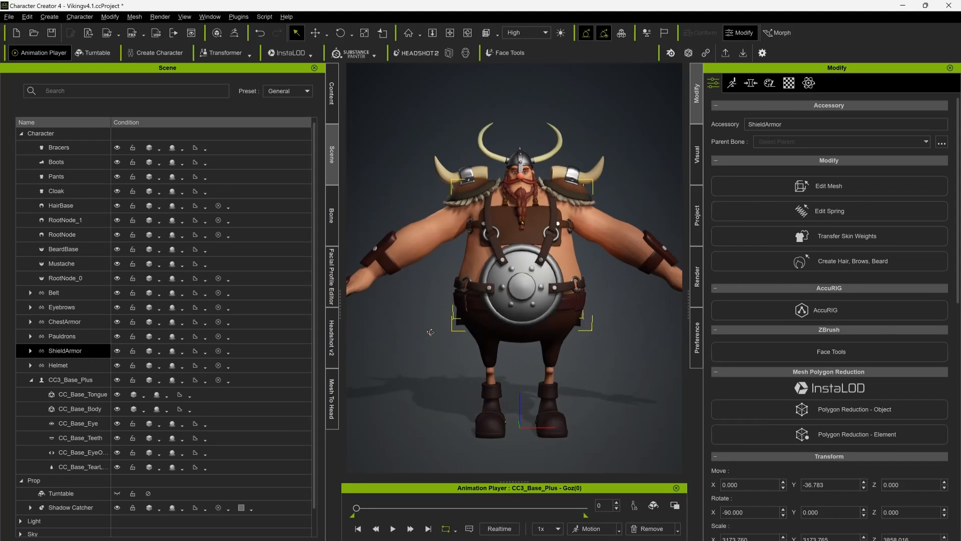
{"action": "left_click", "coordinate": [791, 237]}
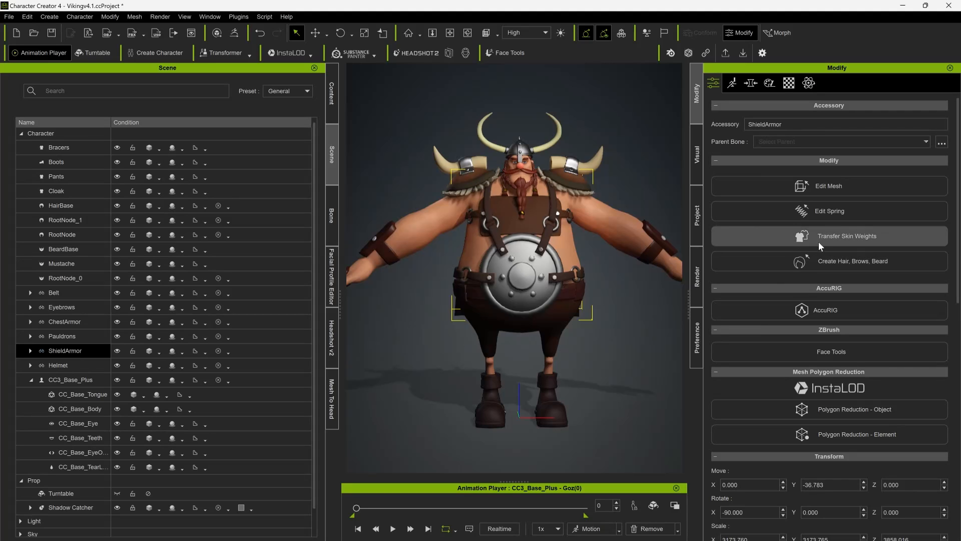
{"action": "left_click", "coordinate": [448, 398]}
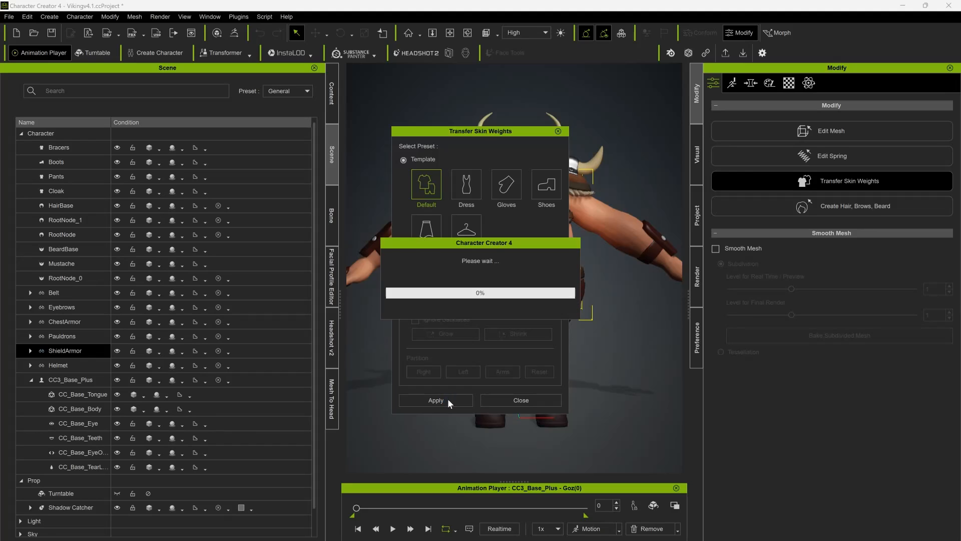
{"action": "left_click", "coordinate": [504, 401]}
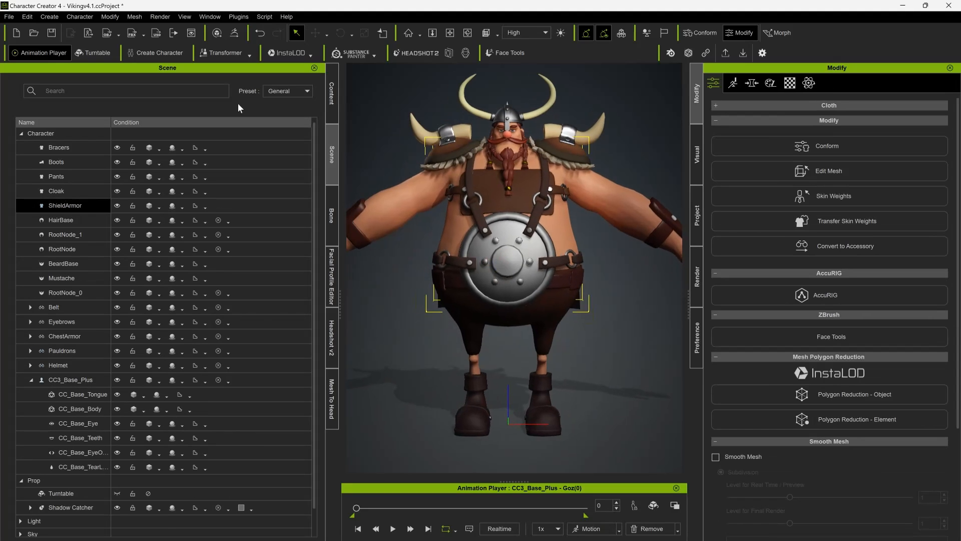
- Export the shield armor as an OBJ file named Shield in the VikingProject folder
{"action": "left_click", "coordinate": [9, 16]}
{"action": "mouse_move", "coordinate": [50, 109]}
{"action": "left_click", "coordinate": [266, 185]}
{"action": "left_click", "coordinate": [438, 330]}
{"action": "type", "text": "Shiel"}
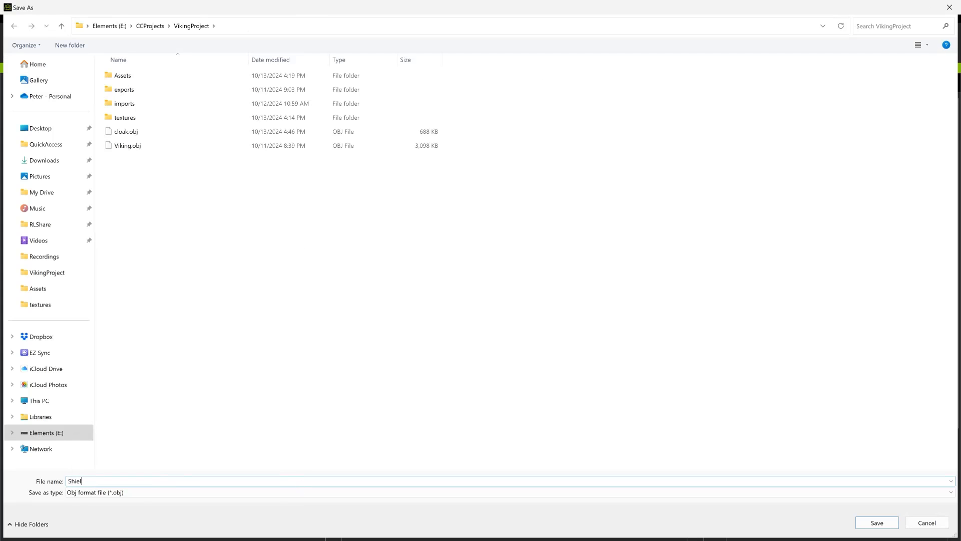
{"action": "type", "text": "d"}
{"action": "key", "text": "Return"}
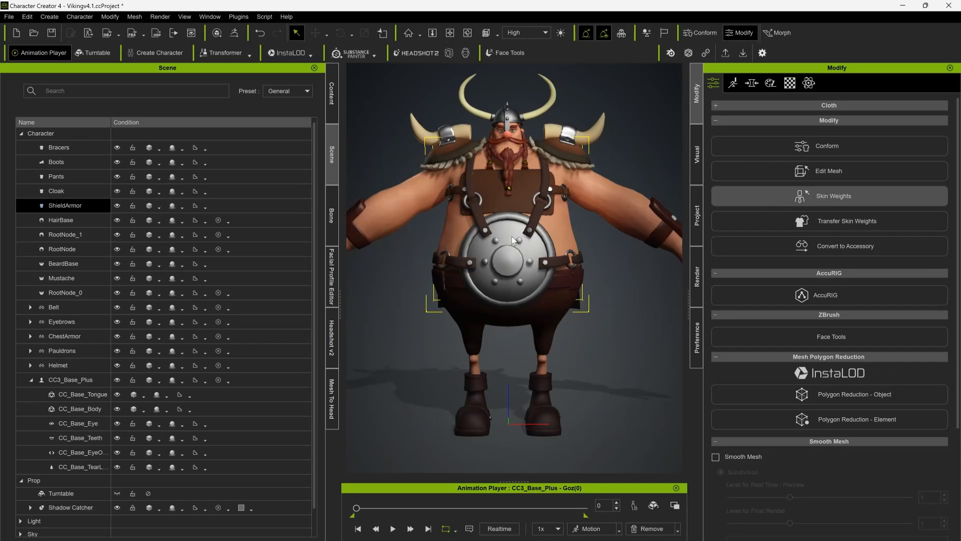
- Start editing the shield armor's skin weights by vertex selection and choose the CC_Base_Spine01 bone
{"action": "left_click", "coordinate": [506, 260]}
{"action": "scroll", "coordinate": [938, 159], "scroll_direction": "up", "scroll_amount": 2}
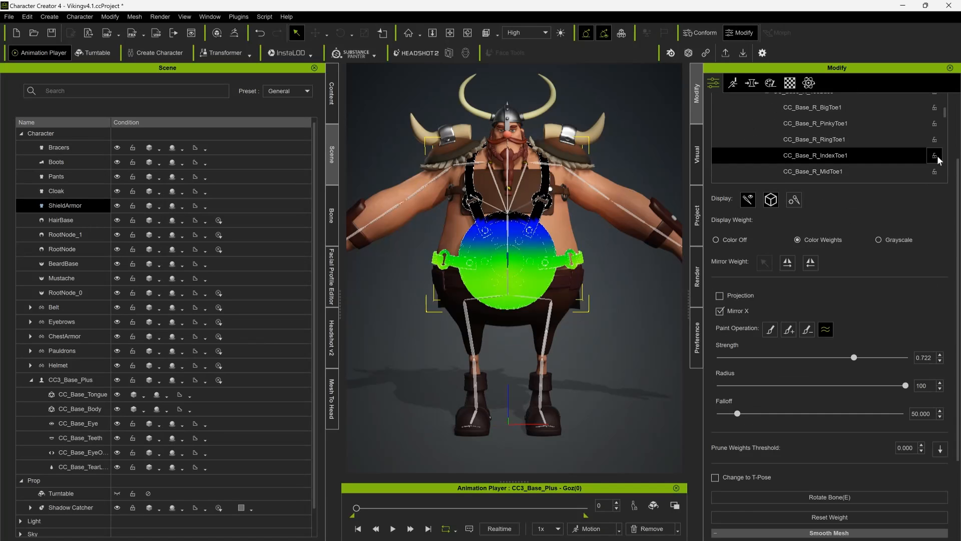
{"action": "scroll", "coordinate": [938, 158], "scroll_direction": "up", "scroll_amount": 3}
{"action": "left_click", "coordinate": [894, 136]}
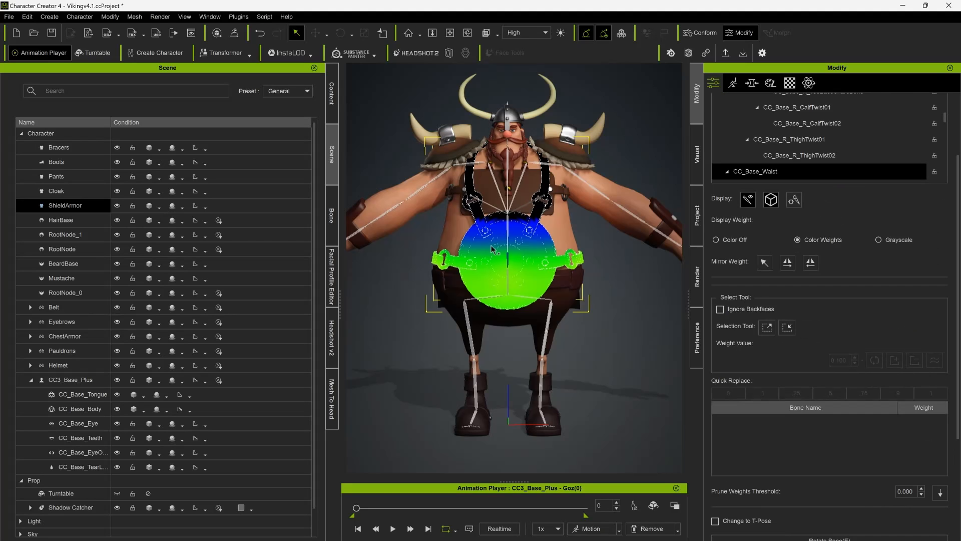
{"action": "scroll", "coordinate": [493, 249], "scroll_direction": "up", "scroll_amount": 3}
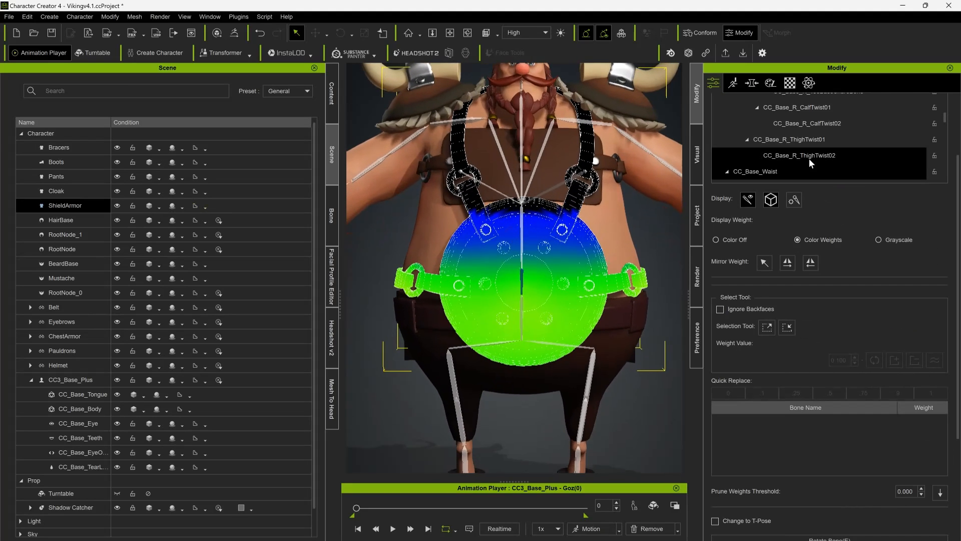
{"action": "left_click", "coordinate": [522, 256]}
{"action": "left_click", "coordinate": [526, 298]}
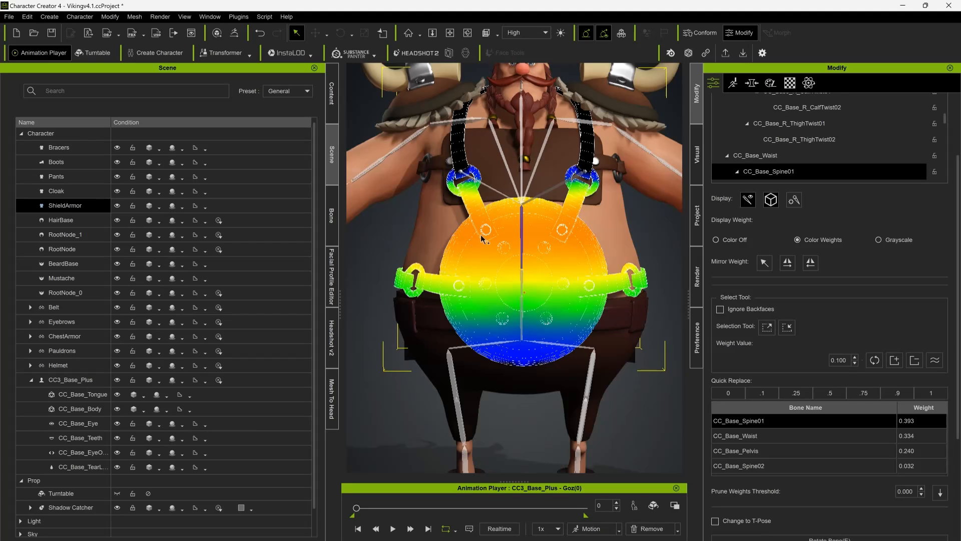
- Select the vertices of the round shield and its side straps, growing the selection, and set their CC_Base_Spine01 weight to 0.9
{"action": "left_click_drag", "start_coordinate": [484, 240], "coordinate": [567, 338]}
{"action": "mouse_move", "coordinate": [567, 338]}
{"action": "right_mouse_down"}
{"action": "mouse_move", "coordinate": [465, 332]}
{"action": "mouse_move", "coordinate": [560, 331]}
{"action": "right_mouse_up"}
{"action": "middle_click_drag", "start_coordinate": [561, 330], "coordinate": [611, 353]}
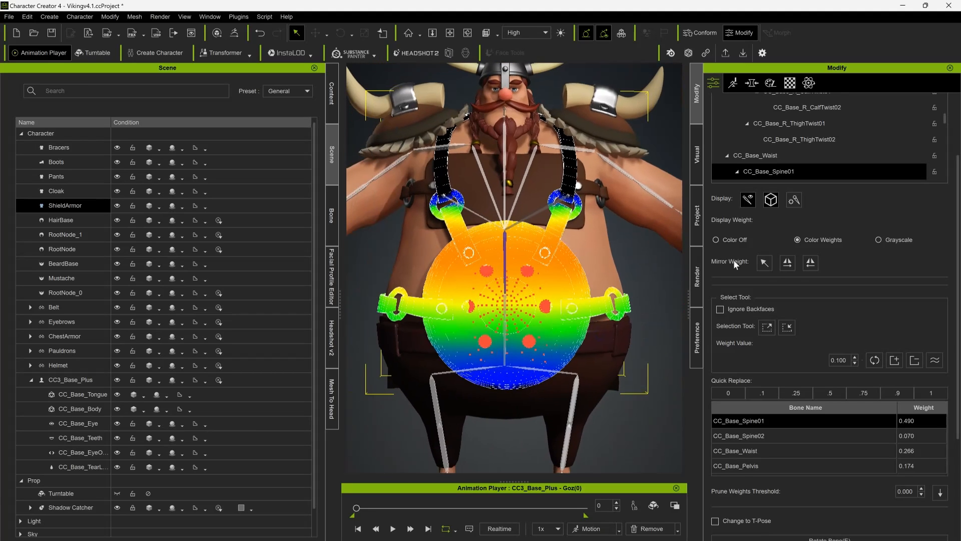
{"action": "left_click", "coordinate": [767, 327]}
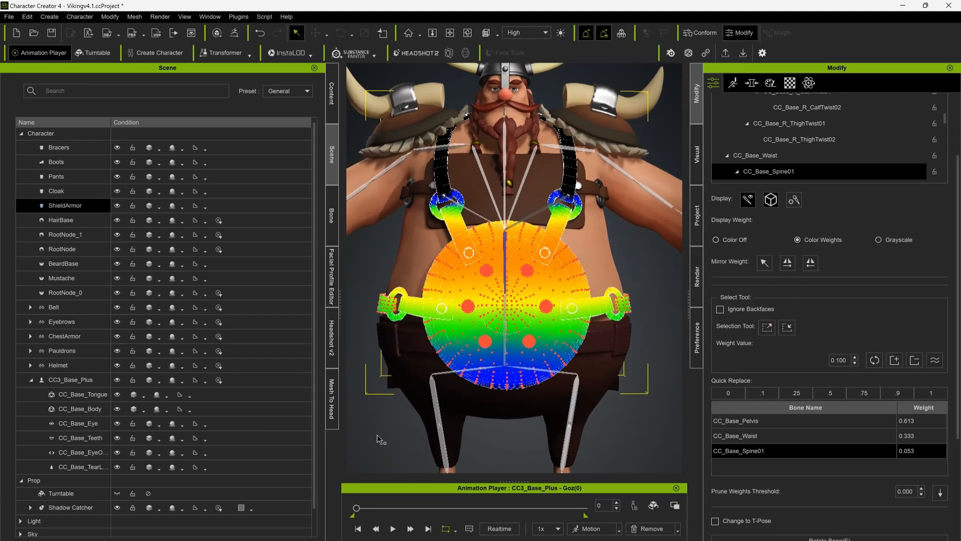
{"action": "left_click", "coordinate": [768, 330]}
{"action": "left_click_drag", "start_coordinate": [395, 419], "coordinate": [665, 244], "text": "ctrl"}
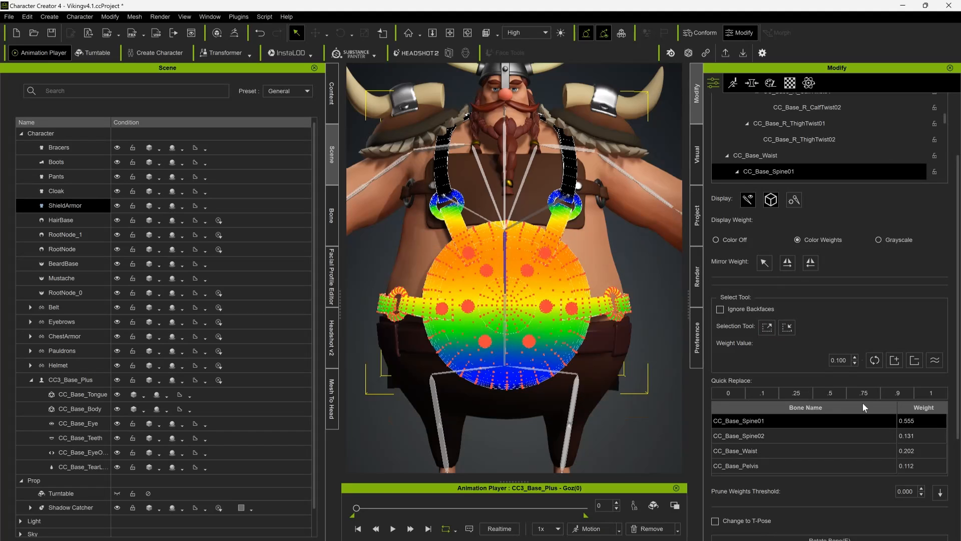
{"action": "left_click", "coordinate": [897, 394]}
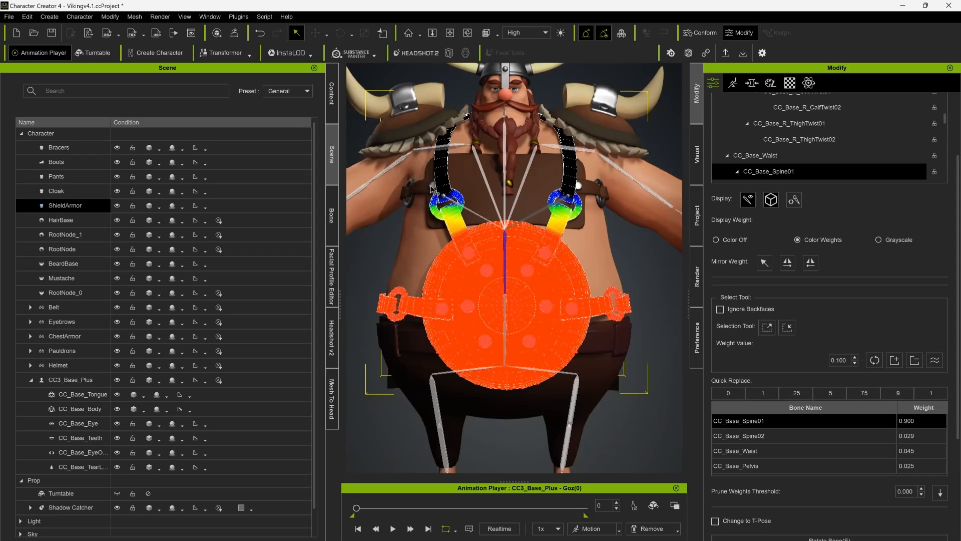
- Set the CC_Base_Spine02 weight of the upper shoulder straps and rings to 0.75
{"action": "left_click", "coordinate": [507, 226]}
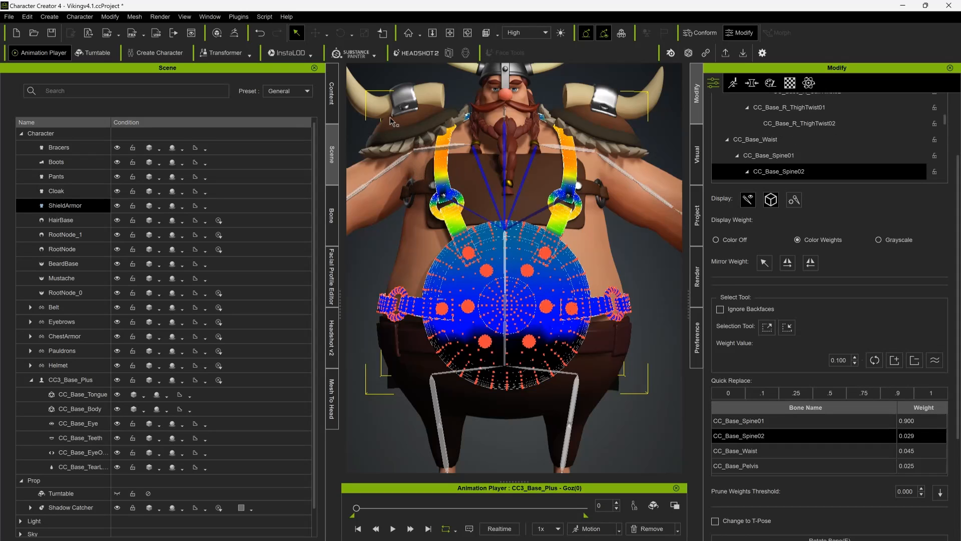
{"action": "left_click_drag", "start_coordinate": [396, 170], "coordinate": [638, 233]}
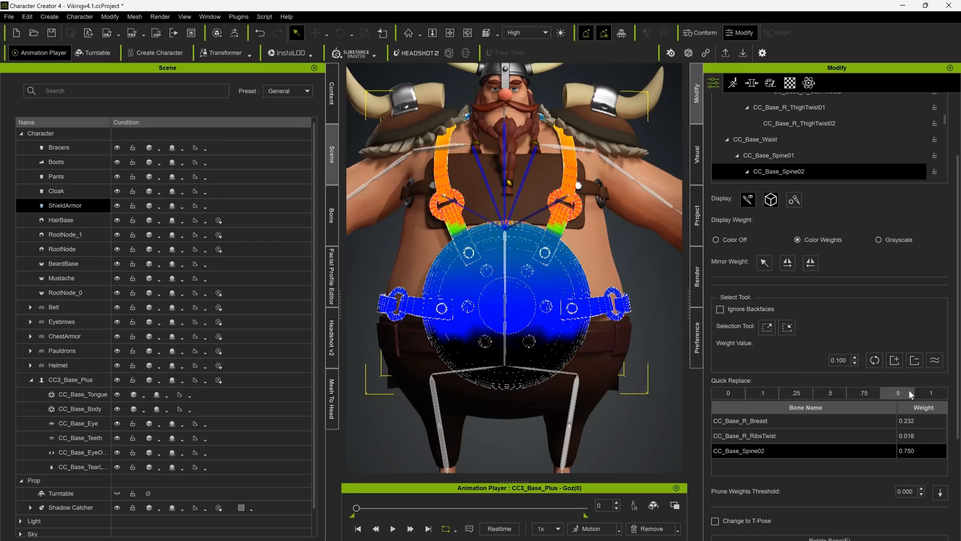
{"action": "left_click", "coordinate": [674, 320]}
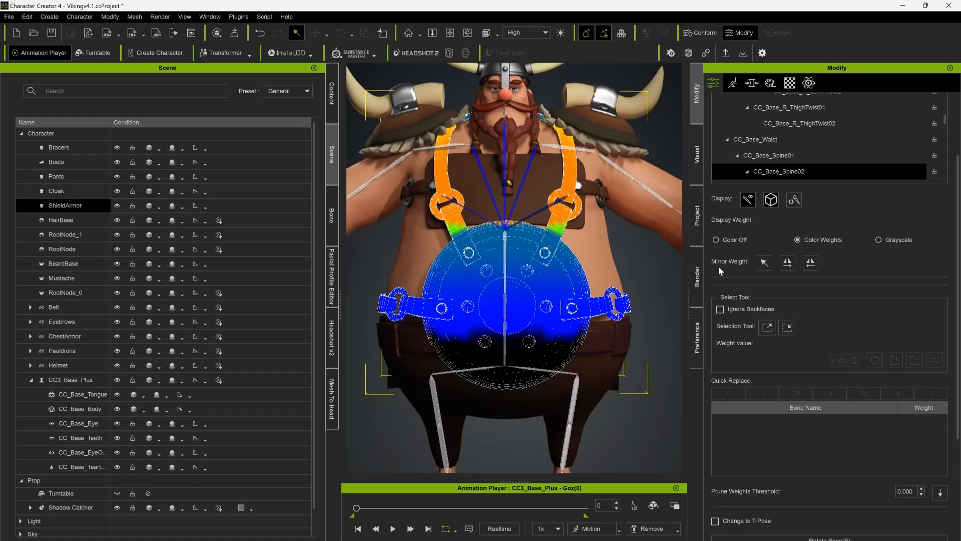
- Smooth the CC_Base_Spine02 weights on the shield with falloff 20.056, and paint additional weight at strength 0.008
{"action": "scroll", "coordinate": [719, 265], "scroll_direction": "up", "scroll_amount": 2}
{"action": "scroll", "coordinate": [781, 303], "scroll_direction": "down", "scroll_amount": 2}
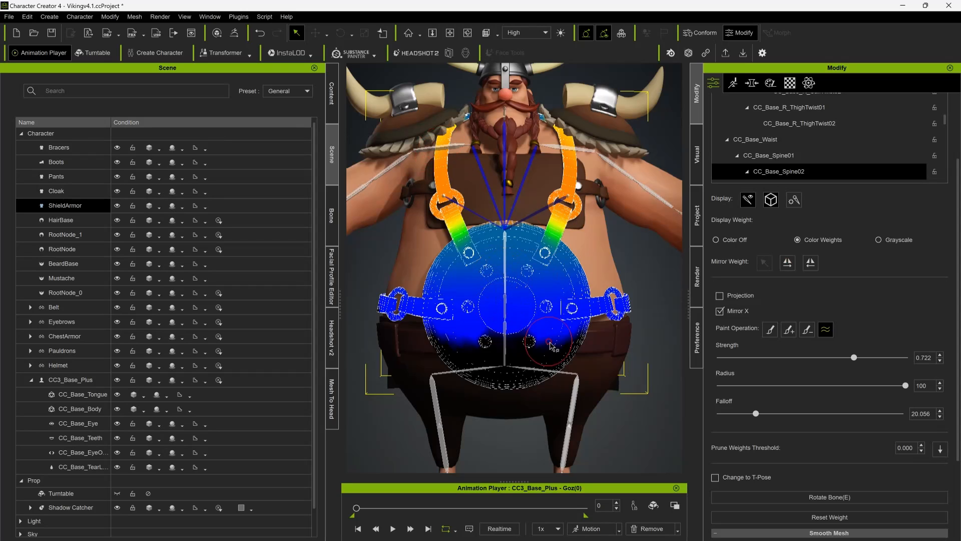
{"action": "left_click_drag", "start_coordinate": [549, 344], "coordinate": [518, 388]}
{"action": "left_click", "coordinate": [788, 329]}
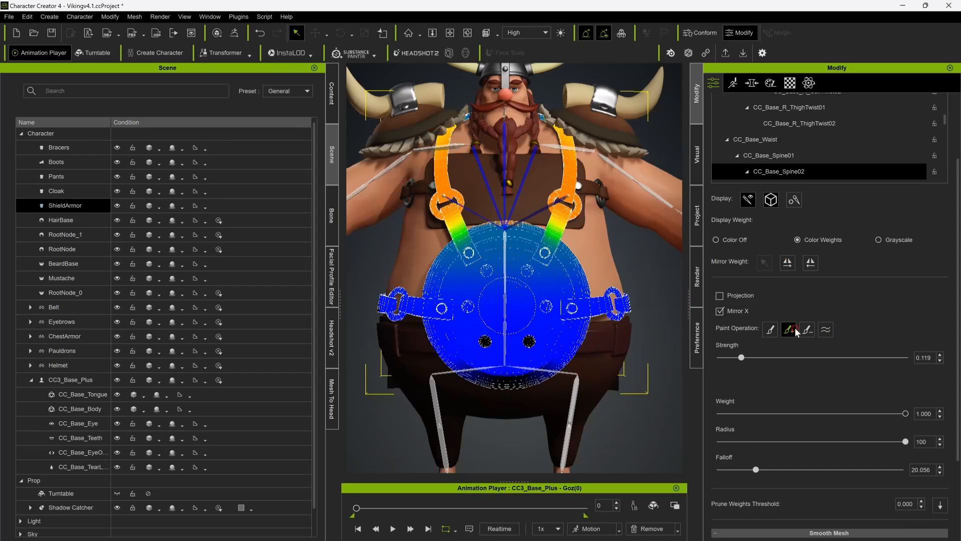
{"action": "left_click_drag", "start_coordinate": [854, 358], "coordinate": [728, 358]}
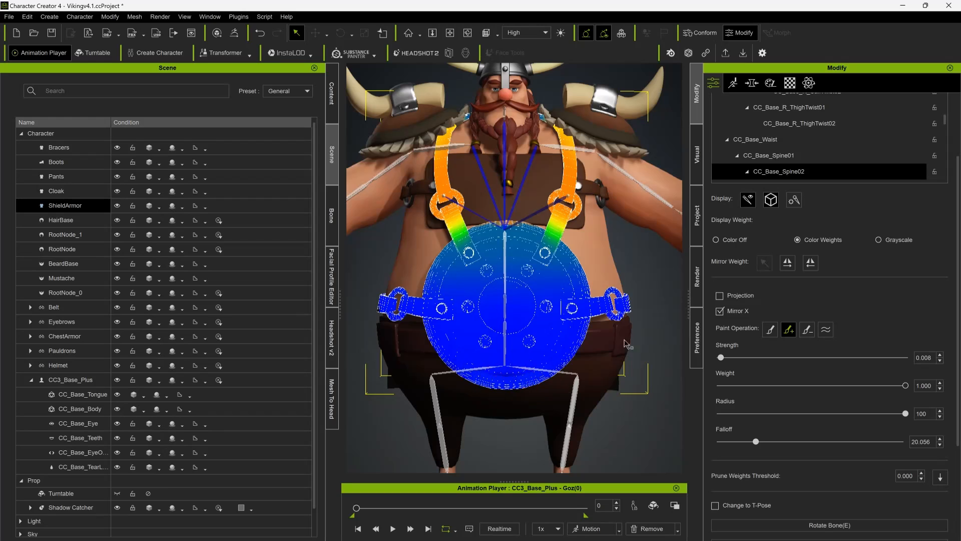
{"action": "left_click", "coordinate": [826, 330]}
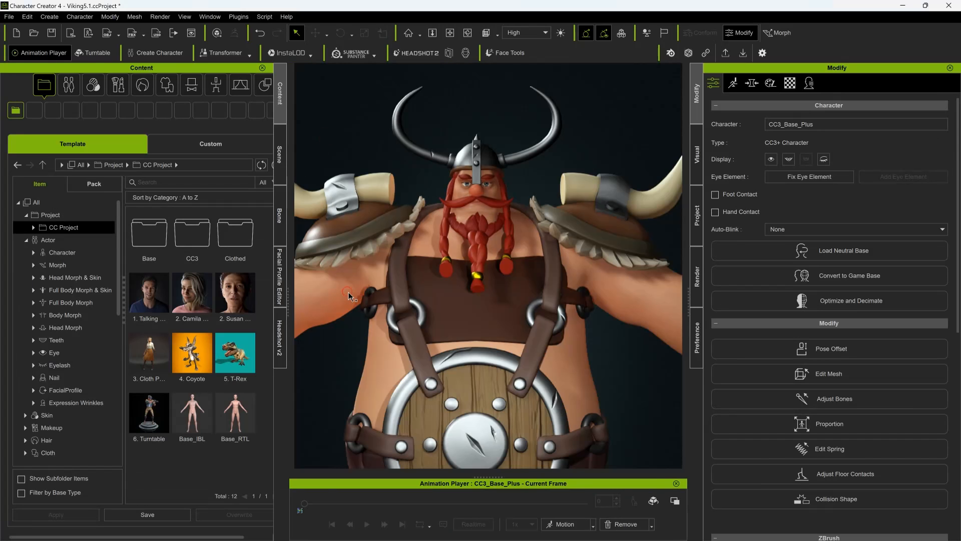
- Export the clothed viking character as FBX with the Blender target preset
{"action": "left_click", "coordinate": [11, 17]}
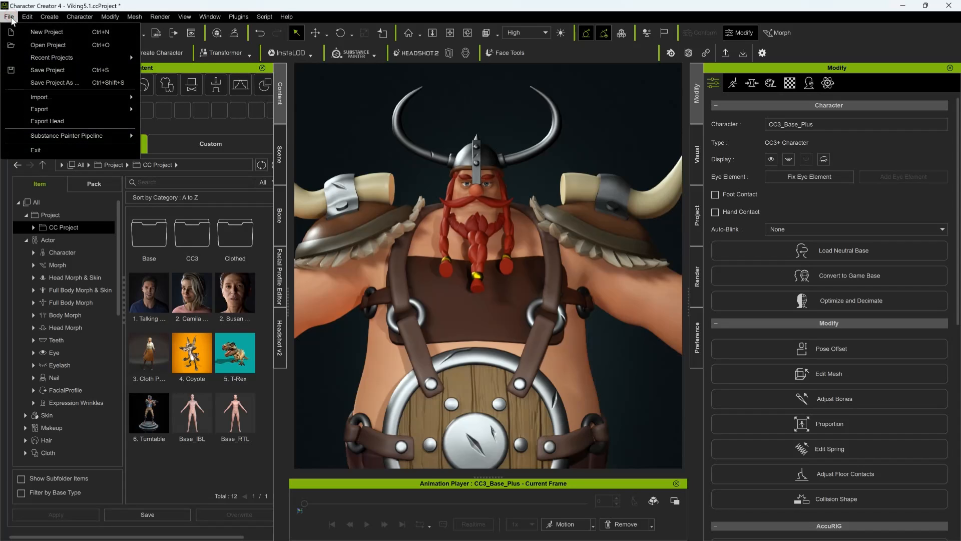
{"action": "mouse_move", "coordinate": [72, 111]}
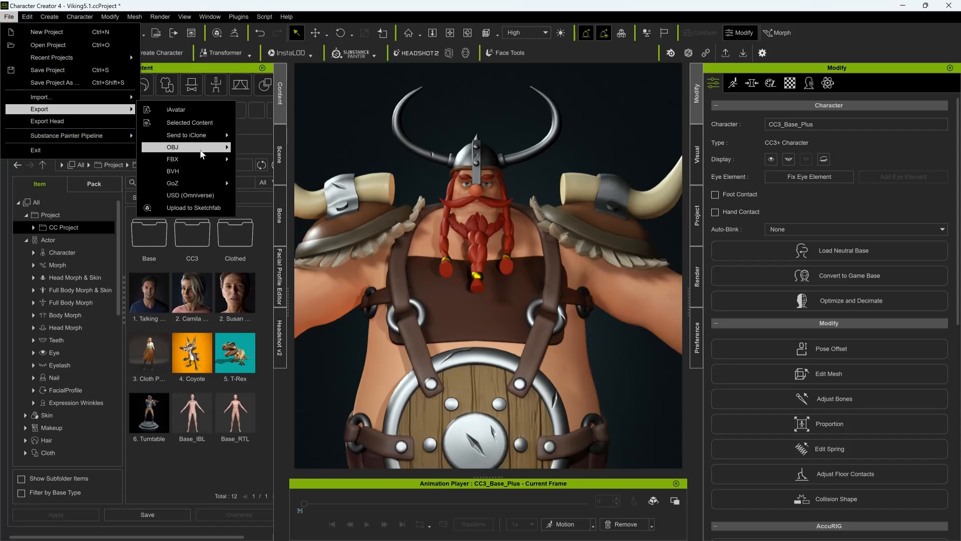
{"action": "mouse_move", "coordinate": [203, 160]}
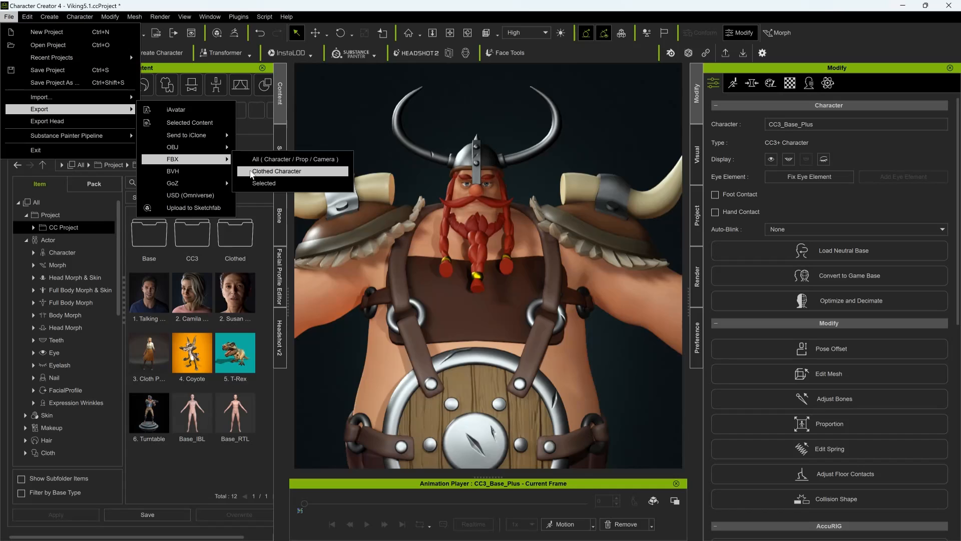
{"action": "left_click", "coordinate": [249, 171]}
{"action": "left_click", "coordinate": [212, 118]}
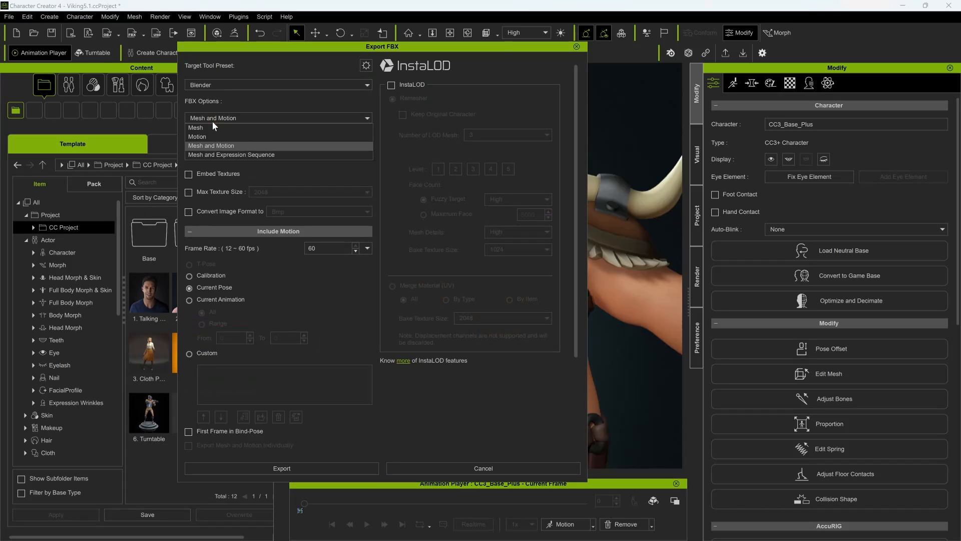
{"action": "left_click", "coordinate": [248, 151]}
{"action": "left_click", "coordinate": [328, 466]}
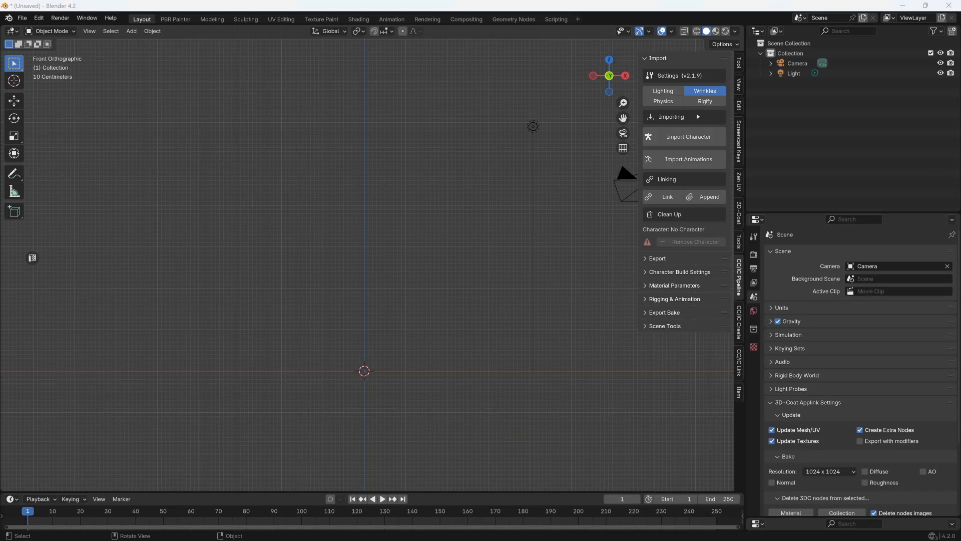
- In Blender, import Viking.Fbx from the VikingProject2 folder with the standard FBX importer
{"action": "left_click", "coordinate": [22, 18]}
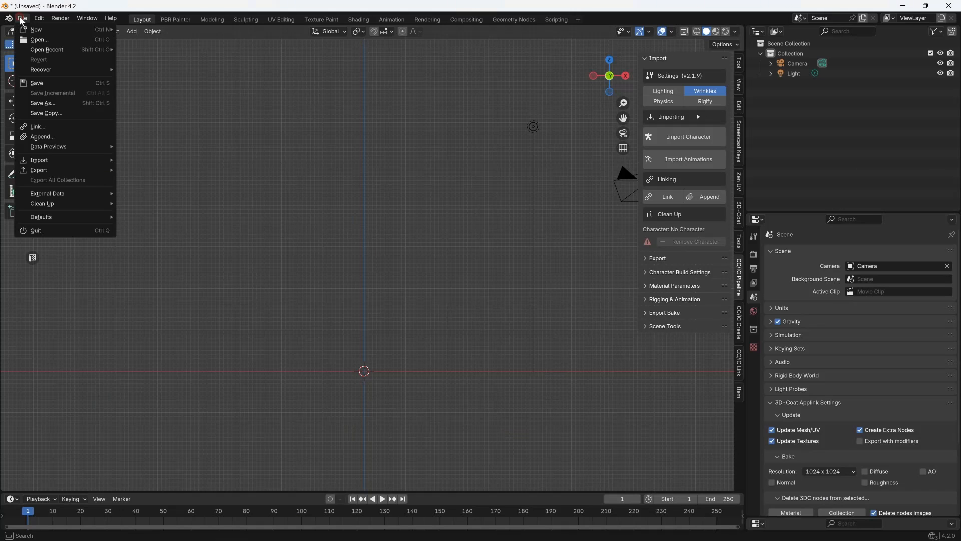
{"action": "mouse_move", "coordinate": [62, 160]}
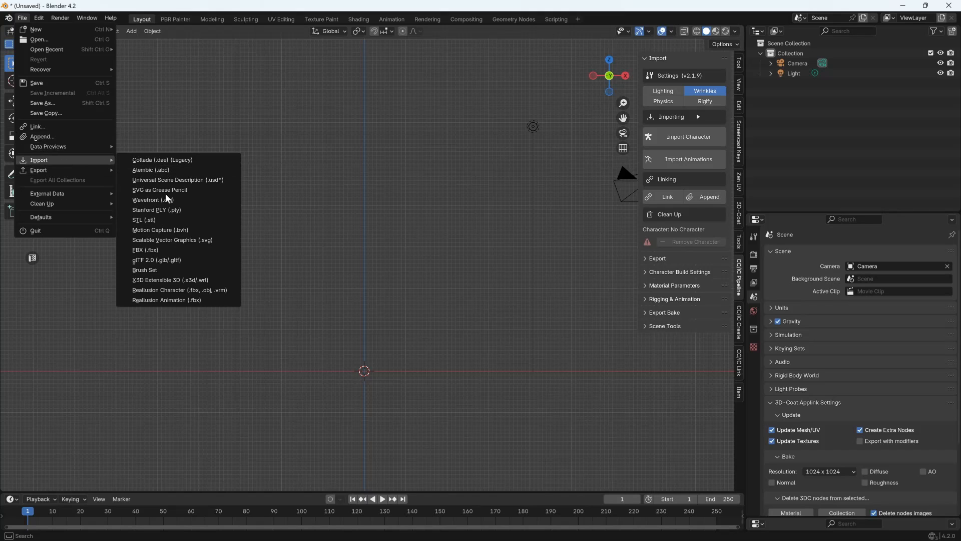
{"action": "left_click", "coordinate": [169, 249]}
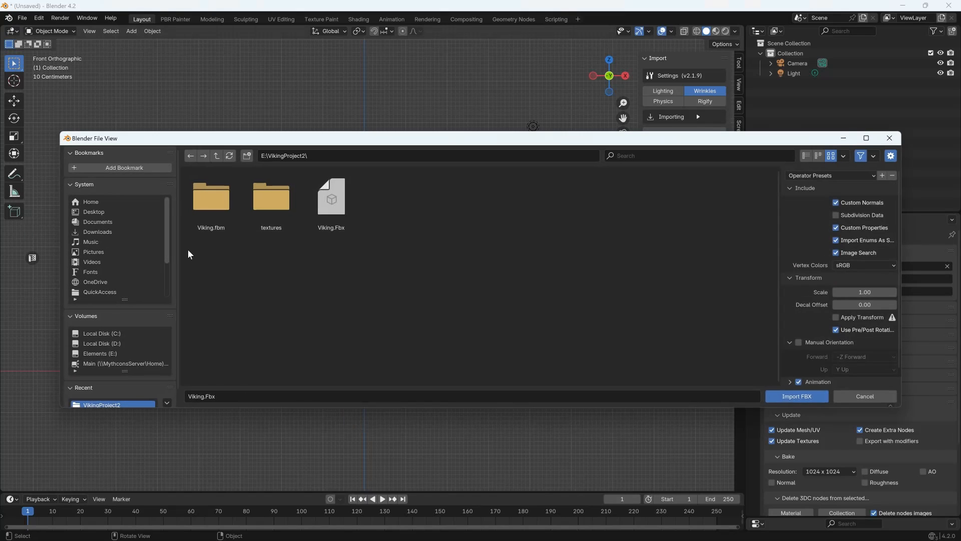
{"action": "left_click", "coordinate": [340, 212]}
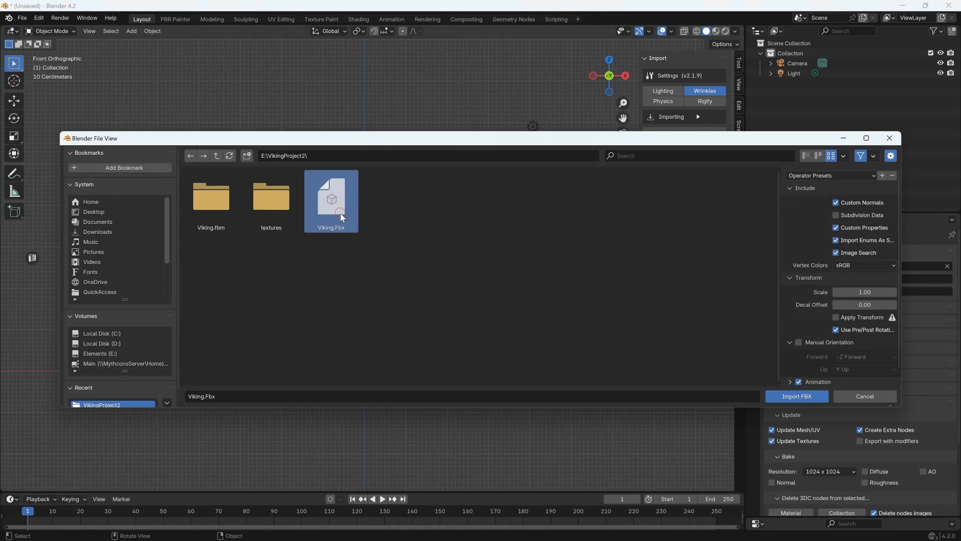
{"action": "left_click", "coordinate": [792, 399]}
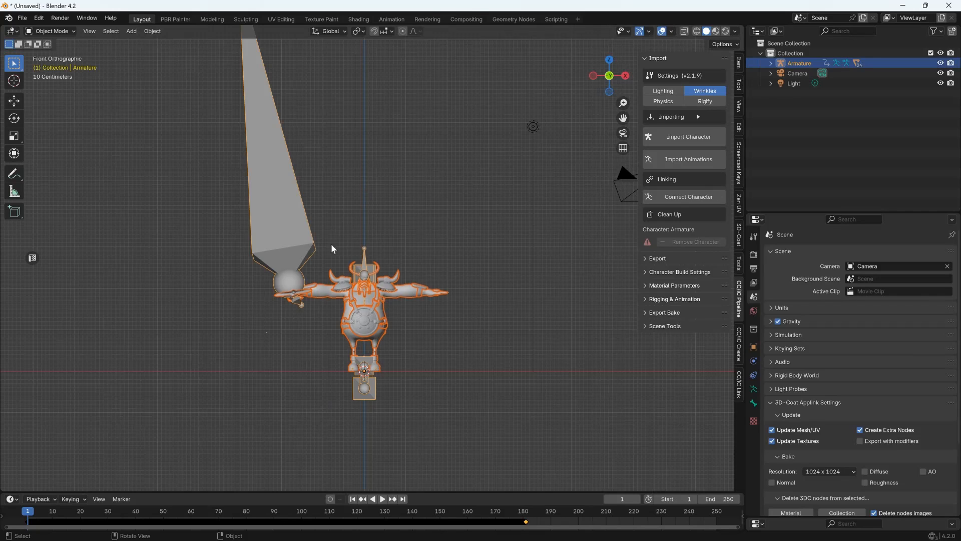
- Hide the armature bones in the viewport overlays
{"action": "left_click", "coordinate": [410, 295]}
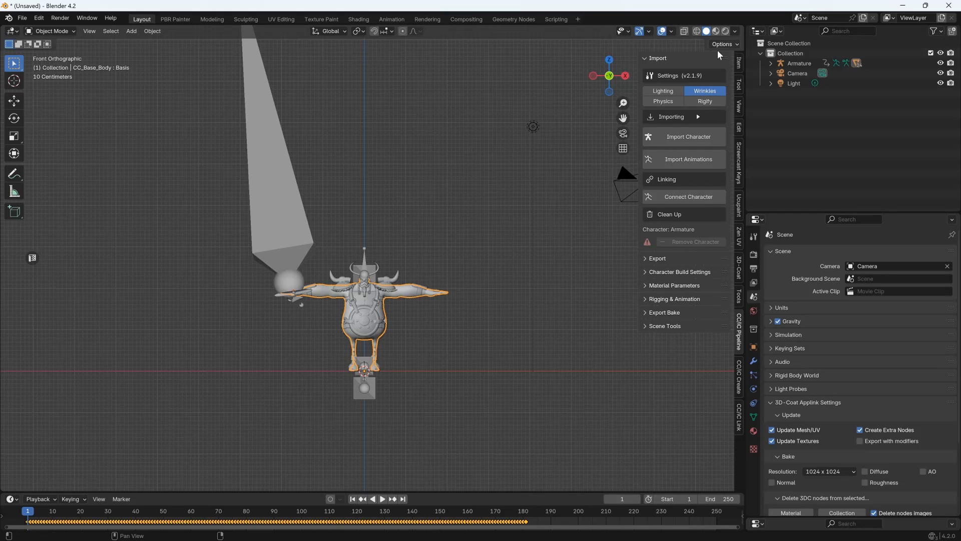
{"action": "left_click", "coordinate": [671, 31]}
{"action": "left_click", "coordinate": [686, 146]}
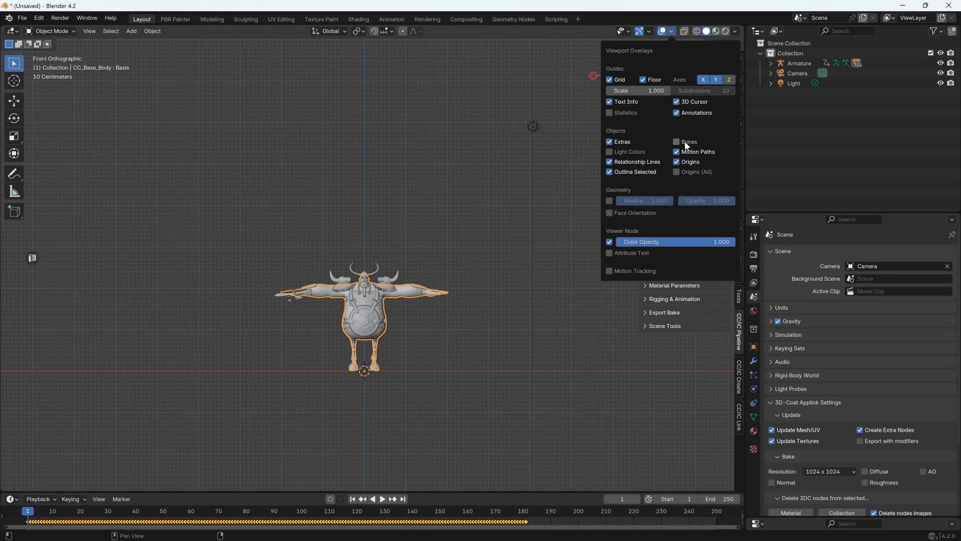
{"action": "left_click", "coordinate": [327, 178]}
- Hide the mustache and the other hair and helmet pieces covering the viking's head
{"action": "scroll", "coordinate": [376, 204], "scroll_direction": "up", "scroll_amount": 7}
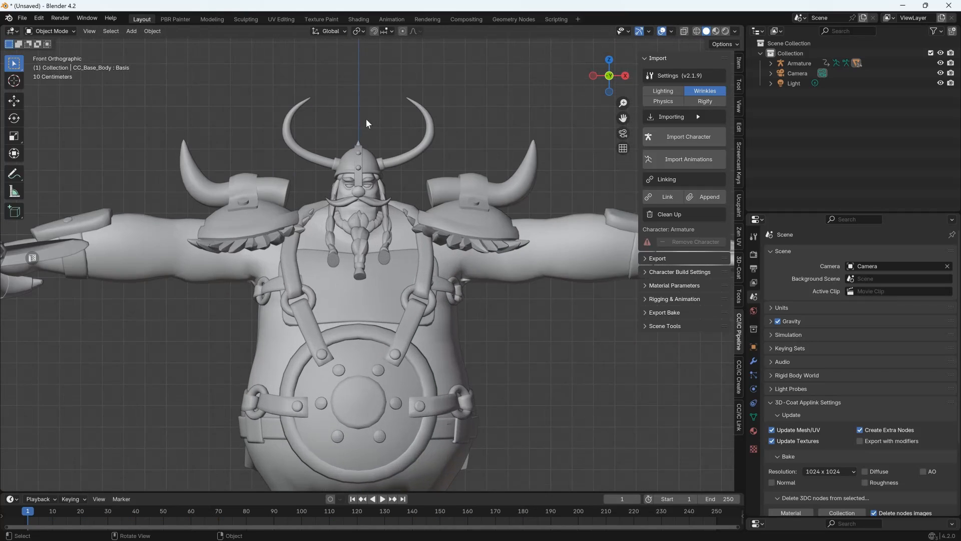
{"action": "middle_click_drag", "start_coordinate": [314, 125], "coordinate": [376, 154], "text": "shift"}
{"action": "scroll", "coordinate": [295, 221], "scroll_direction": "up", "scroll_amount": 5}
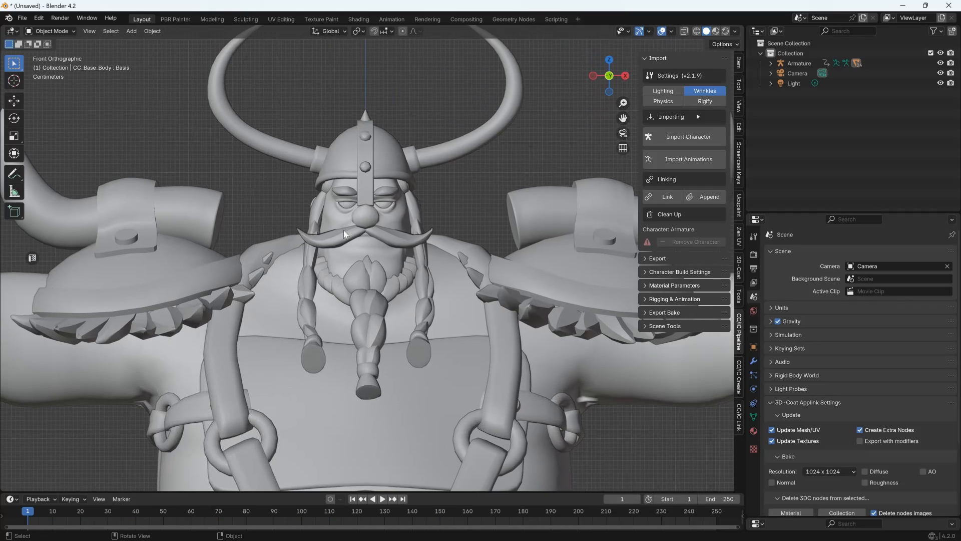
{"action": "left_click", "coordinate": [343, 230]}
{"action": "key", "text": "h"}
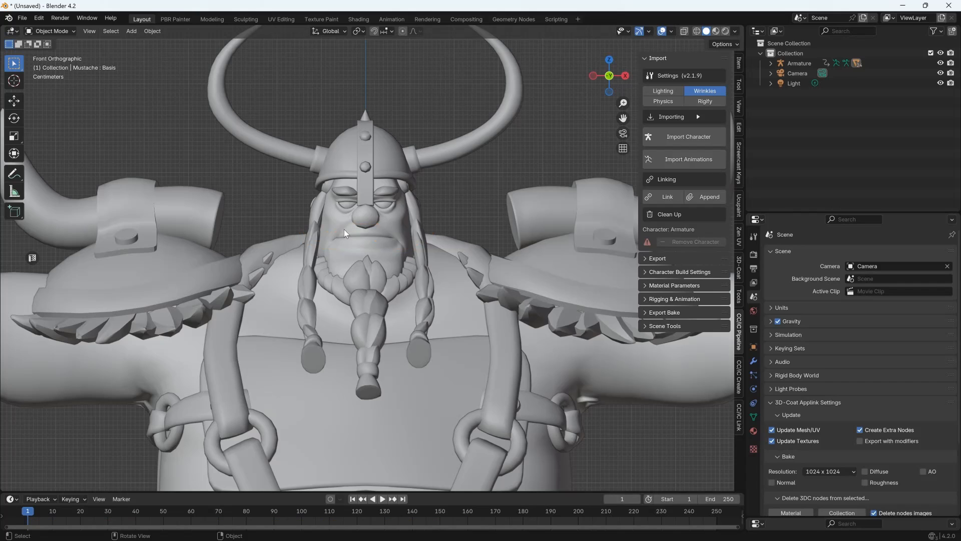
{"action": "left_click", "coordinate": [417, 237]}
{"action": "key", "text": "h"}
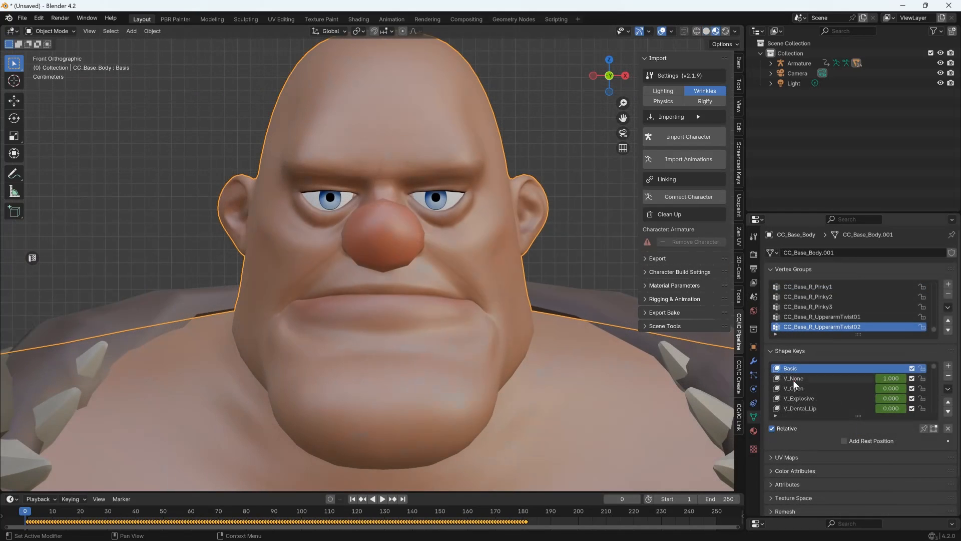
- Go to frame 2, make V_Open the active shape key of CC_Base_Body, and switch to Sculpt Mode
{"action": "left_click", "coordinate": [801, 378]}
{"action": "left_click_drag", "start_coordinate": [27, 512], "coordinate": [31, 513]}
{"action": "scroll", "coordinate": [374, 287], "scroll_direction": "up", "scroll_amount": 2}
{"action": "left_click", "coordinate": [809, 388]}
{"action": "scroll", "coordinate": [357, 330], "scroll_direction": "up", "scroll_amount": 1}
{"action": "left_click", "coordinate": [51, 31]}
{"action": "left_click", "coordinate": [51, 63]}
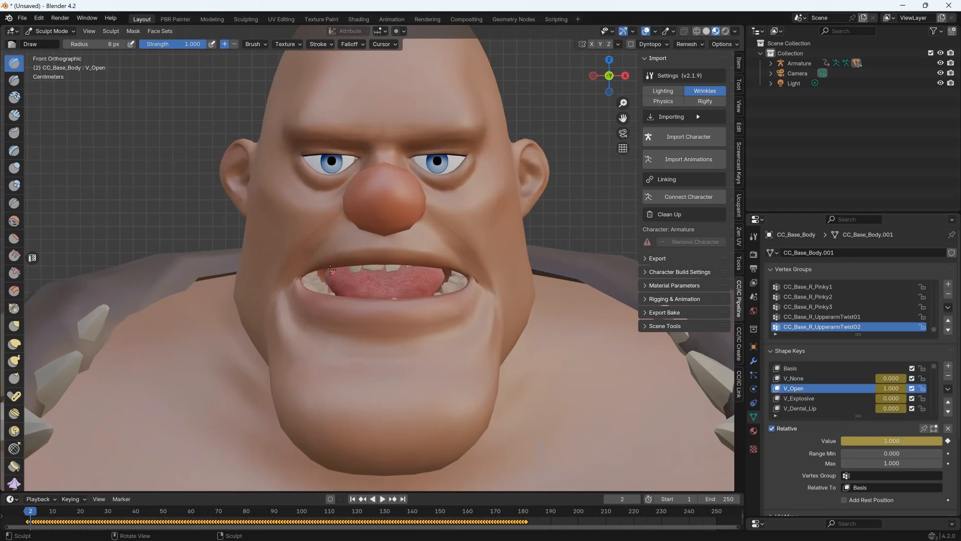
- Sculpt the V_Open mouth wider with the Grab brush and X symmetry, pulling the lower lip down and the upper lip up
{"action": "middle_click_drag", "start_coordinate": [317, 270], "coordinate": [316, 240], "text": "shift"}
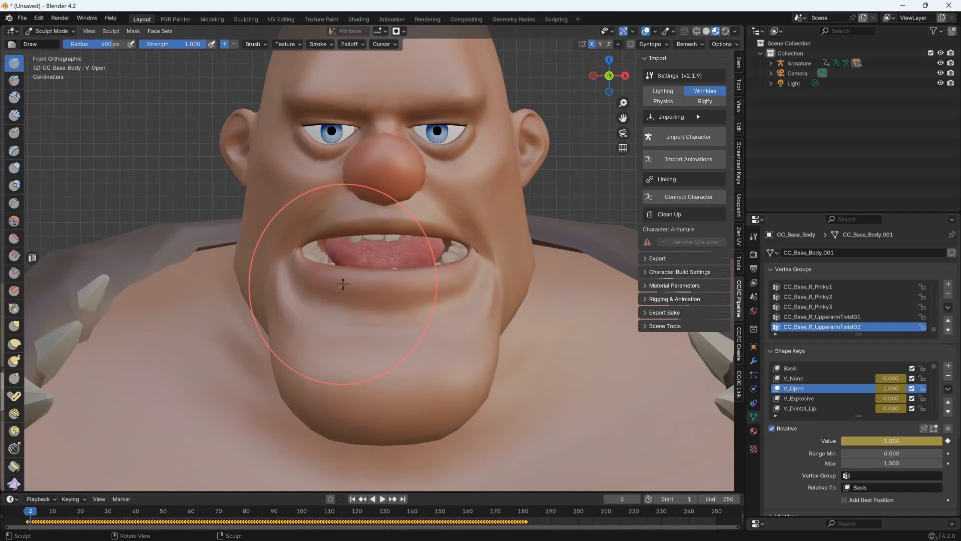
{"action": "key", "text": "g"}
{"action": "left_click_drag", "start_coordinate": [323, 270], "coordinate": [328, 298]}
{"action": "left_click_drag", "start_coordinate": [346, 228], "coordinate": [350, 218]}
{"action": "left_click_drag", "start_coordinate": [342, 283], "coordinate": [344, 302]}
{"action": "key", "text": "bracketleft"}
{"action": "key", "text": "bracketleft"}
{"action": "key", "text": "bracketleft"}
{"action": "key", "text": "bracketleft"}
{"action": "key", "text": "bracketleft"}
{"action": "key", "text": "bracketleft"}
{"action": "middle_click_drag", "start_coordinate": [393, 265], "coordinate": [429, 296]}
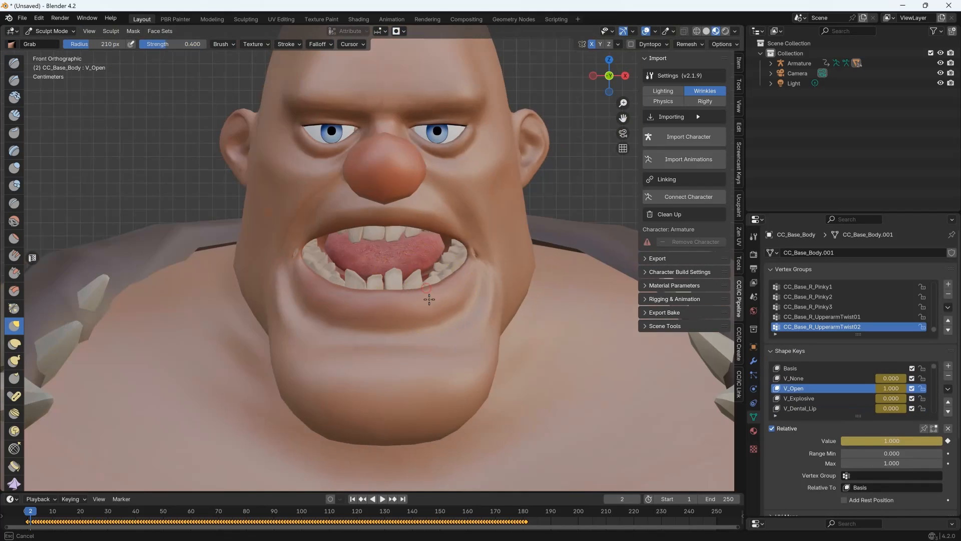
{"action": "middle_click_drag", "start_coordinate": [316, 278], "coordinate": [386, 196]}
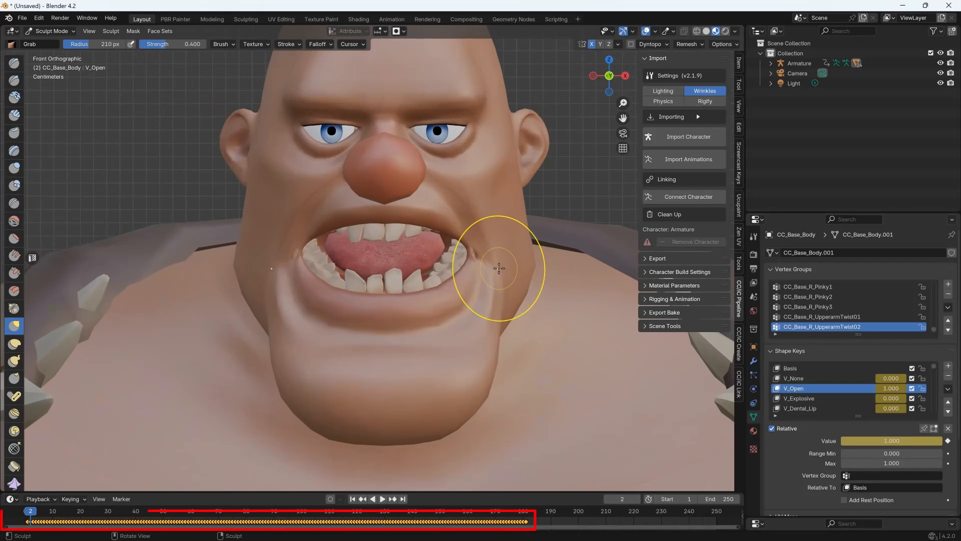
- Check the V_Dental_Lip shape at frame 4, and make V_Tight_O the active shape key at frame 5
{"action": "left_click", "coordinate": [800, 399]}
{"action": "left_click", "coordinate": [797, 389]}
{"action": "left_click", "coordinate": [35, 513]}
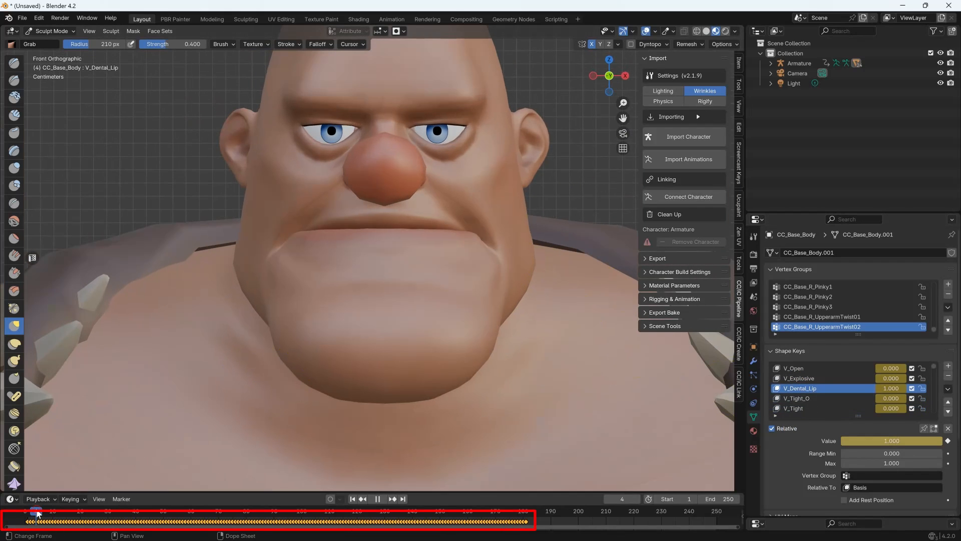
{"action": "left_click_drag", "start_coordinate": [37, 512], "coordinate": [39, 512]}
{"action": "left_click", "coordinate": [796, 399]}
- Pull the V_Tight_O mouth forward in side view with a large Grab brush
{"action": "middle_click_drag", "start_coordinate": [459, 292], "coordinate": [381, 310]}
{"action": "key", "text": "bracketright"}
{"action": "key", "text": "bracketright"}
{"action": "key", "text": "bracketright"}
{"action": "key", "text": "bracketright"}
{"action": "key", "text": "bracketright"}
{"action": "key", "text": "bracketright"}
{"action": "key", "text": "bracketright"}
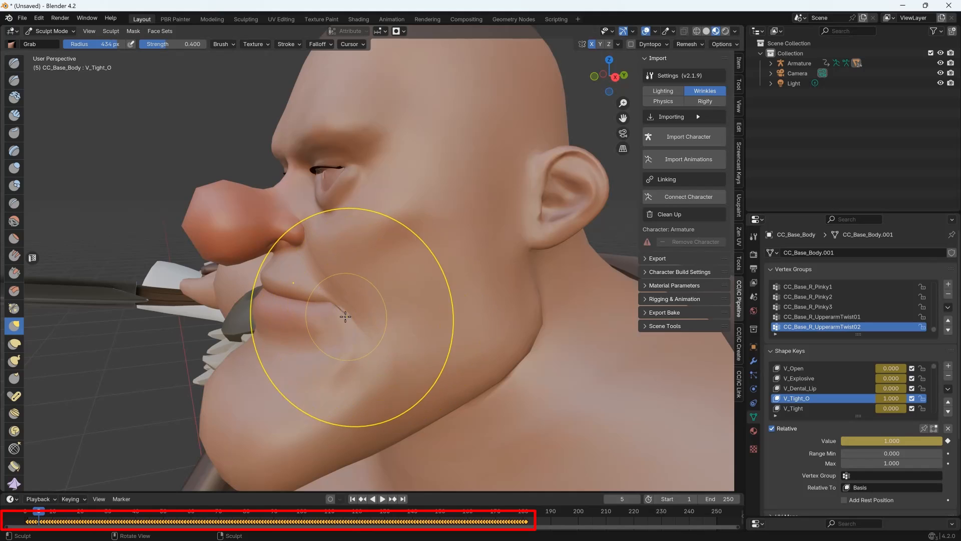
{"action": "mouse_move", "coordinate": [339, 350]}
{"action": "middle_mouse_down"}
{"action": "mouse_move", "coordinate": [395, 300]}
{"action": "mouse_move", "coordinate": [467, 320]}
{"action": "mouse_move", "coordinate": [322, 319]}
{"action": "mouse_move", "coordinate": [331, 328]}
{"action": "middle_mouse_up"}
{"action": "key", "text": "i"}
{"action": "key", "text": "g"}
{"action": "scroll", "coordinate": [301, 308], "scroll_direction": "up", "scroll_amount": 2}
{"action": "key", "text": "bracketright"}
{"action": "key", "text": "bracketright"}
{"action": "key", "text": "bracketright"}
{"action": "key", "text": "bracketright"}
{"action": "left_click_drag", "start_coordinate": [330, 328], "coordinate": [248, 303]}
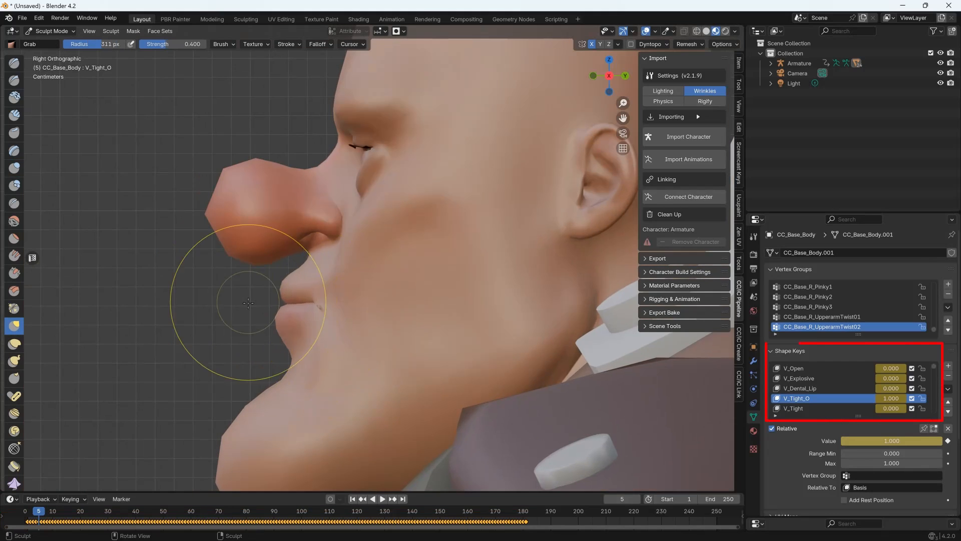
- Open the V_Tight_O lips into a rounded shape, grabbing the lower lip downward and the upper lip upward
{"action": "middle_click_drag", "start_coordinate": [249, 303], "coordinate": [360, 311], "text": "alt"}
{"action": "left_click_drag", "start_coordinate": [358, 326], "coordinate": [350, 369]}
{"action": "middle_click_drag", "start_coordinate": [301, 325], "coordinate": [345, 323]}
{"action": "scroll", "coordinate": [350, 300], "scroll_direction": "down", "scroll_amount": 2}
{"action": "key", "text": "bracketleft"}
{"action": "key", "text": "bracketleft"}
{"action": "key", "text": "bracketleft"}
{"action": "key", "text": "bracketleft"}
{"action": "key", "text": "bracketleft"}
{"action": "left_click_drag", "start_coordinate": [381, 303], "coordinate": [375, 286]}
{"action": "middle_click_drag", "start_coordinate": [305, 310], "coordinate": [374, 306]}
- Activate the V_Tight shape key at frame 6 and reshape its mouth corners with a 374 px Grab brush
{"action": "left_click", "coordinate": [801, 408]}
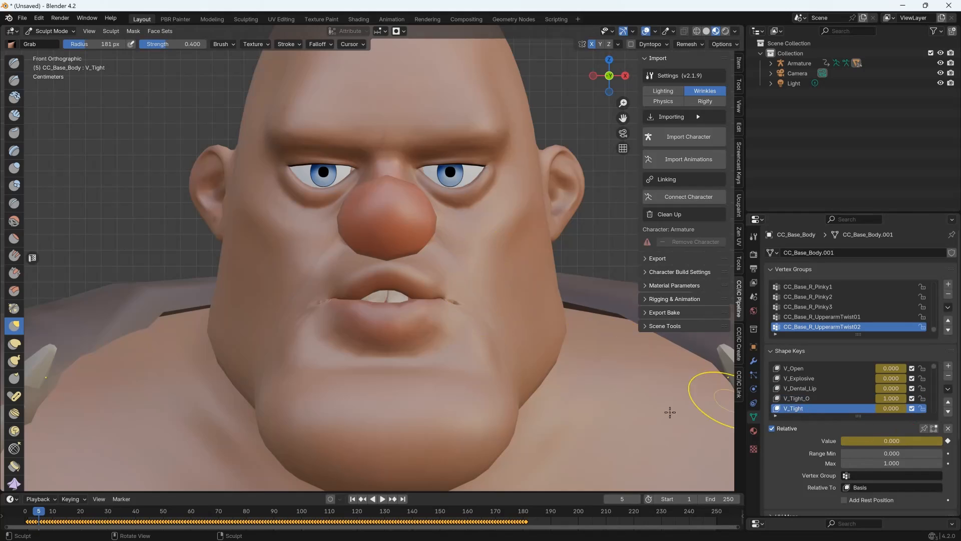
{"action": "left_click", "coordinate": [41, 511]}
{"action": "key", "text": "bracketright"}
{"action": "key", "text": "bracketright"}
{"action": "key", "text": "bracketright"}
{"action": "key", "text": "bracketright"}
{"action": "key", "text": "bracketright"}
{"action": "key", "text": "bracketright"}
{"action": "key", "text": "bracketright"}
{"action": "middle_click_drag", "start_coordinate": [185, 340], "coordinate": [307, 320]}
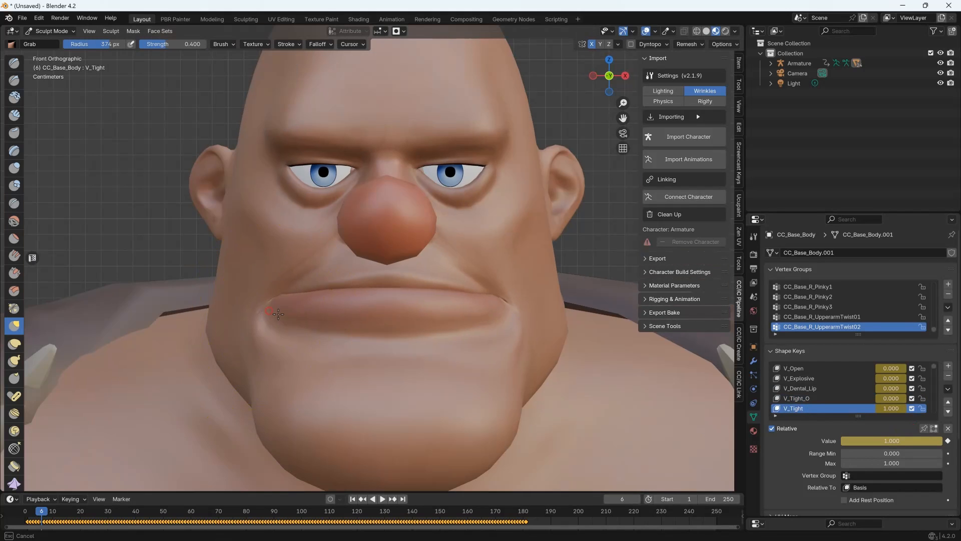
- Reshape the mouth on the V_Wide shape key at frame 7 and on V_Affricate at the following frame
{"action": "scroll", "coordinate": [800, 398], "scroll_direction": "down", "scroll_amount": 2}
{"action": "left_click", "coordinate": [801, 398]}
{"action": "left_click", "coordinate": [45, 511]}
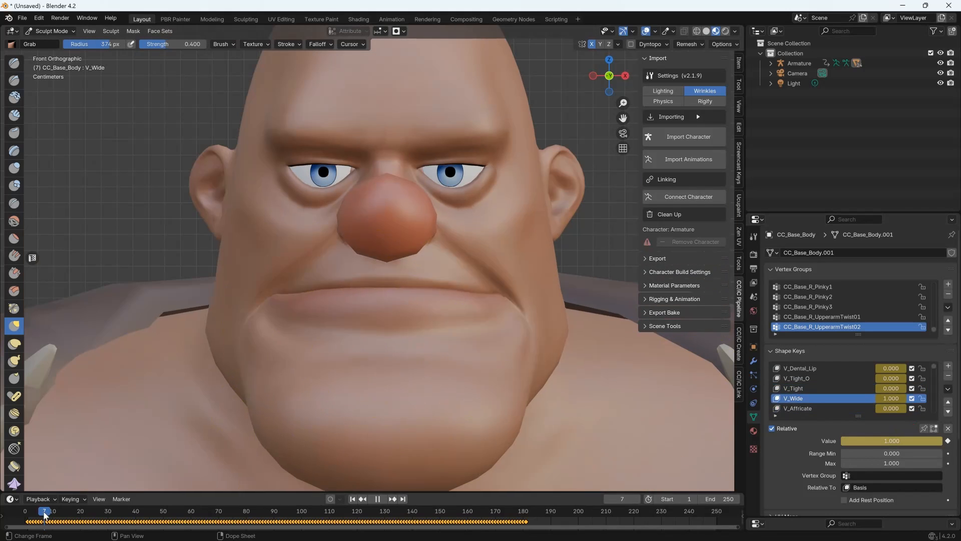
{"action": "middle_click_drag", "start_coordinate": [201, 325], "coordinate": [251, 315], "text": "alt"}
{"action": "left_click", "coordinate": [47, 511]}
{"action": "left_click", "coordinate": [800, 408]}
{"action": "mouse_move", "coordinate": [355, 347]}
{"action": "left_mouse_down"}
{"action": "mouse_move", "coordinate": [350, 362]}
{"action": "mouse_move", "coordinate": [320, 320]}
{"action": "mouse_move", "coordinate": [267, 312]}
{"action": "left_mouse_up"}
- Move past the remaining speech and tongue shape keys to frame 11 and activate Brow_Raise_Inner_L
{"action": "key", "text": "Right"}
{"action": "scroll", "coordinate": [801, 407], "scroll_direction": "down", "scroll_amount": 1}
{"action": "left_click", "coordinate": [801, 408]}
{"action": "key", "text": "f"}
{"action": "scroll", "coordinate": [801, 408], "scroll_direction": "down", "scroll_amount": 1}
{"action": "left_click", "coordinate": [801, 408]}
{"action": "key", "text": "Right"}
{"action": "key", "text": "Right"}
{"action": "key", "text": "Right"}
{"action": "scroll", "coordinate": [801, 399], "scroll_direction": "down", "scroll_amount": 8}
{"action": "left_click", "coordinate": [801, 398]}
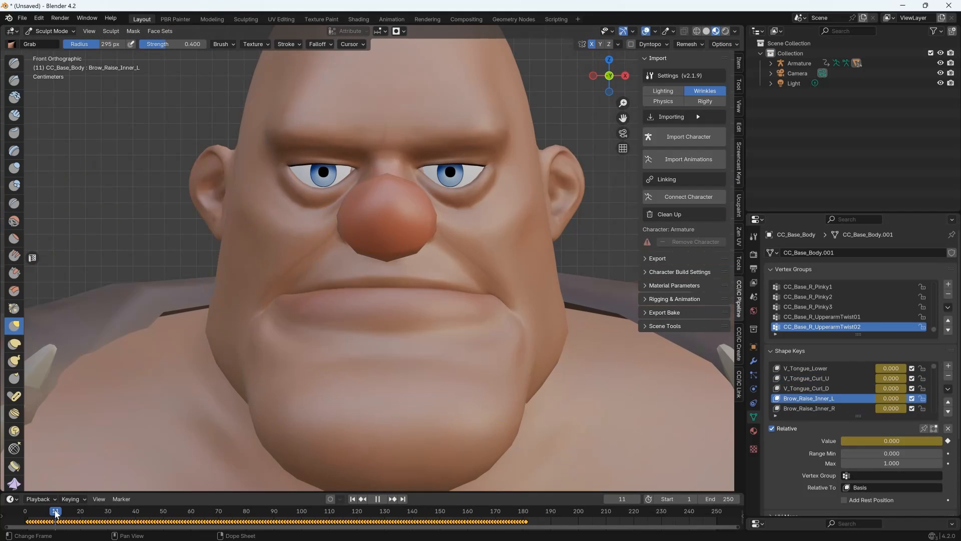
- Go through the brow raise shape keys and make Brow_Drop_L active at frame 21
{"action": "scroll", "coordinate": [381, 240], "scroll_direction": "down", "scroll_amount": 1}
{"action": "middle_click_drag", "start_coordinate": [380, 240], "coordinate": [398, 316], "text": "shift"}
{"action": "scroll", "coordinate": [826, 378], "scroll_direction": "up", "scroll_amount": 3}
{"action": "left_click", "coordinate": [820, 399]}
{"action": "scroll", "coordinate": [456, 240], "scroll_direction": "up", "scroll_amount": 2}
{"action": "mouse_move", "coordinate": [887, 410]}
{"action": "left_mouse_down"}
{"action": "mouse_move", "coordinate": [921, 410]}
{"action": "mouse_move", "coordinate": [921, 398]}
{"action": "left_mouse_up"}
{"action": "left_click", "coordinate": [820, 408]}
{"action": "scroll", "coordinate": [827, 403], "scroll_direction": "down", "scroll_amount": 1}
{"action": "left_click", "coordinate": [827, 407]}
{"action": "left_click", "coordinate": [78, 511]}
{"action": "key", "text": "Right"}
{"action": "key", "text": "Right"}
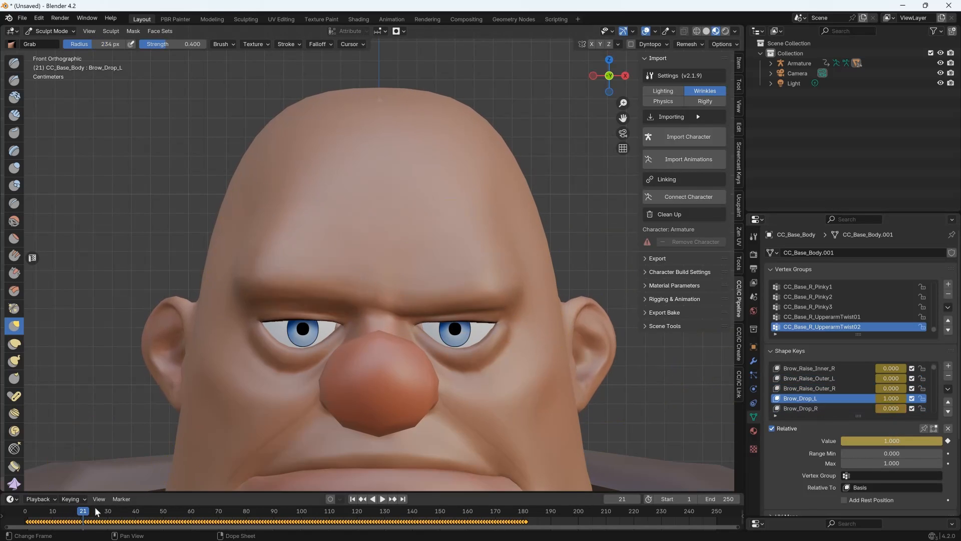
- Turn off brush auto-masking, enlarge the Grab brush, and sculpt the character's left brow lower on Brow_Drop_L
{"action": "left_click", "coordinate": [396, 31]}
{"action": "left_click", "coordinate": [385, 61]}
{"action": "scroll", "coordinate": [827, 397], "scroll_direction": "down", "scroll_amount": 2}
{"action": "left_click", "coordinate": [801, 398]}
{"action": "key", "text": "Right"}
{"action": "key", "text": "Right"}
{"action": "scroll", "coordinate": [415, 451], "scroll_direction": "down", "scroll_amount": 1}
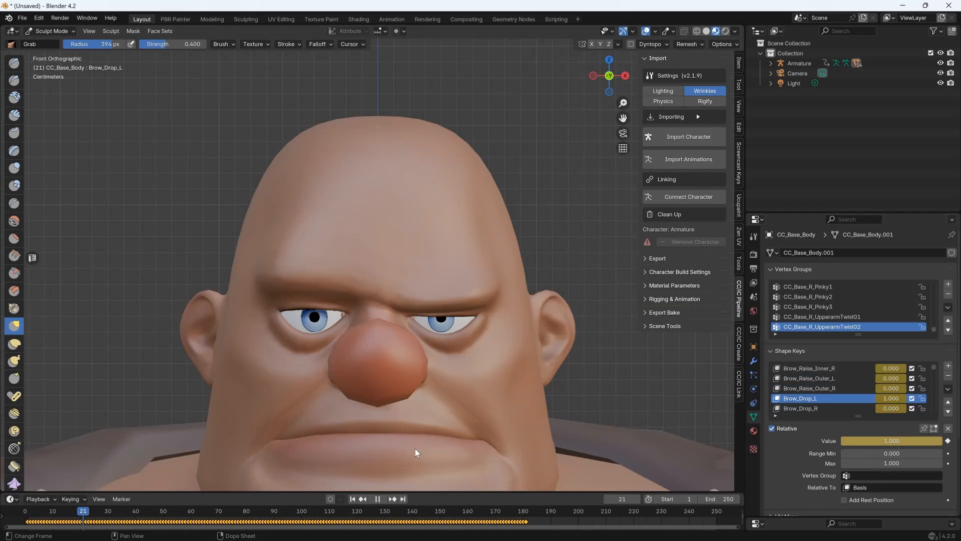
{"action": "key", "text": "f"}
{"action": "left_click", "coordinate": [387, 282]}
- Activate the Eye_Blink_L shape key at frame 25 and switch the viewport to solid shading
{"action": "scroll", "coordinate": [827, 397], "scroll_direction": "down", "scroll_amount": 2}
{"action": "left_click", "coordinate": [801, 408]}
{"action": "middle_click_drag", "start_coordinate": [380, 301], "coordinate": [317, 298]}
{"action": "key", "text": "z"}
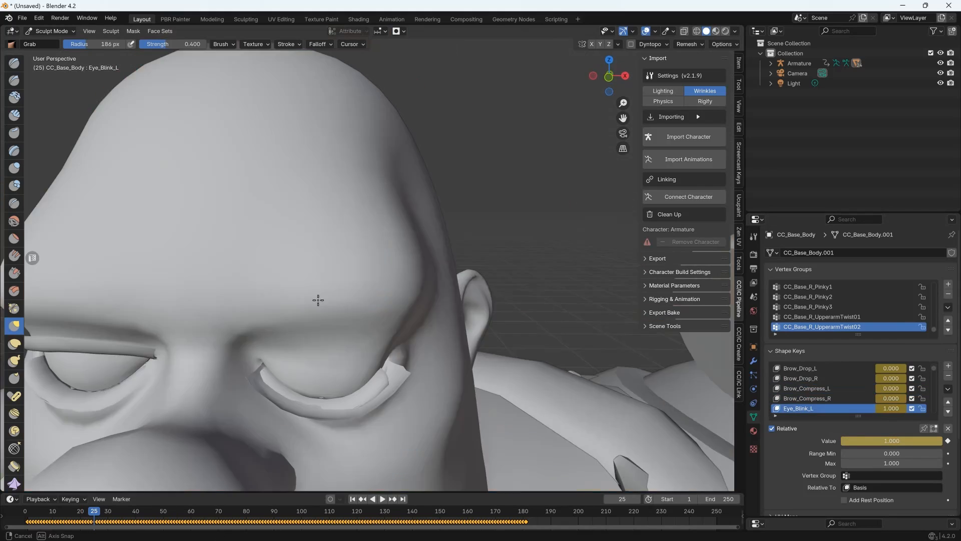
{"action": "scroll", "coordinate": [318, 298], "scroll_direction": "up", "scroll_amount": 3}
- Check the eyelids on Eye_Blink_R at frame 26, and activate Eye_Squint_R with value 1.000 at frame 27
{"action": "key", "text": "Right"}
{"action": "key", "text": "Right"}
{"action": "key", "text": "Right"}
{"action": "middle_click_drag", "start_coordinate": [227, 459], "coordinate": [429, 343]}
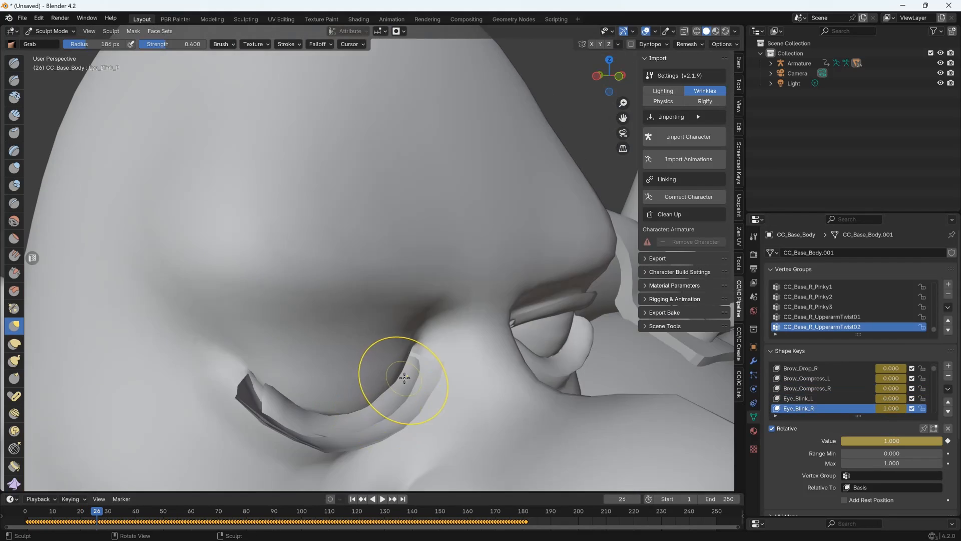
{"action": "key", "text": "KP_1"}
{"action": "key", "text": "Right"}
{"action": "scroll", "coordinate": [466, 360], "scroll_direction": "down", "scroll_amount": 2}
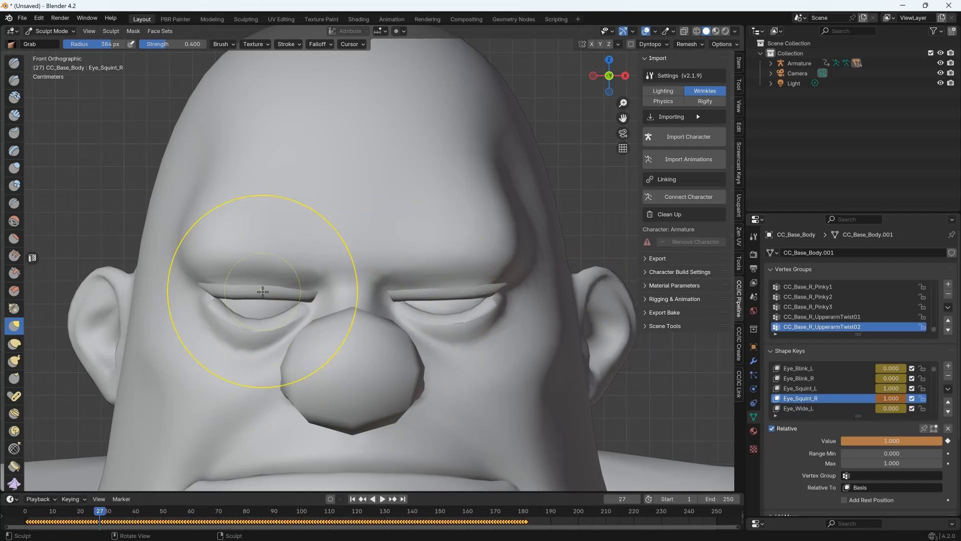
- Reshape the lower eyelid on Eye_Wide_L at frame 29 with the Grab brush, with Eye_Wide_R set to 1.000
{"action": "key", "text": "Right"}
{"action": "key", "text": "Right"}
{"action": "middle_click_drag", "start_coordinate": [547, 322], "coordinate": [378, 215]}
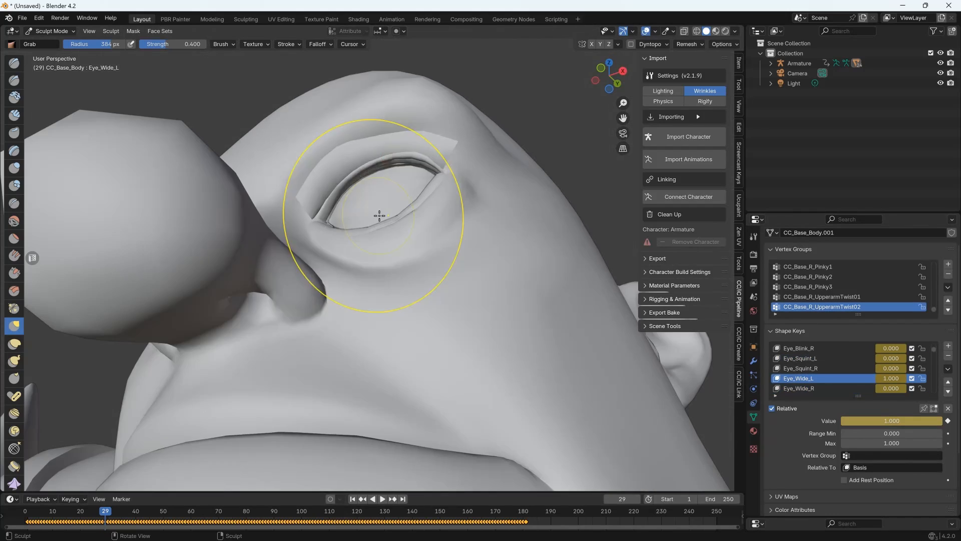
{"action": "key", "text": "KP_1"}
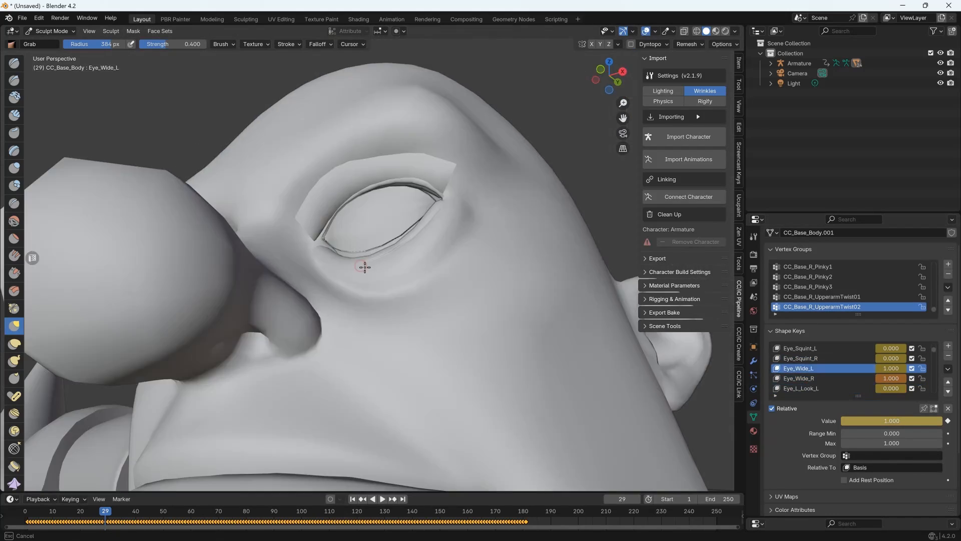
{"action": "left_click", "coordinate": [104, 514]}
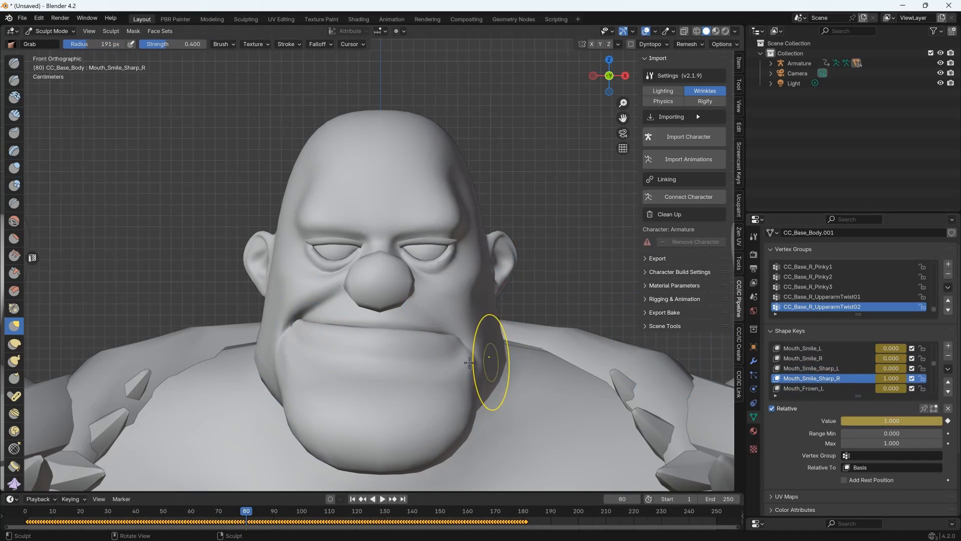
- Refine the mouth shape keys from Mouth_Smile_Sharp_R at frame 80 on, lifting the upper lip, and activate Mouth_Pucker_Up_L at frame 93
{"action": "mouse_move", "coordinate": [281, 402]}
{"action": "middle_mouse_down"}
{"action": "mouse_move", "coordinate": [272, 400]}
{"action": "mouse_move", "coordinate": [328, 457]}
{"action": "mouse_move", "coordinate": [425, 314]}
{"action": "middle_mouse_up"}
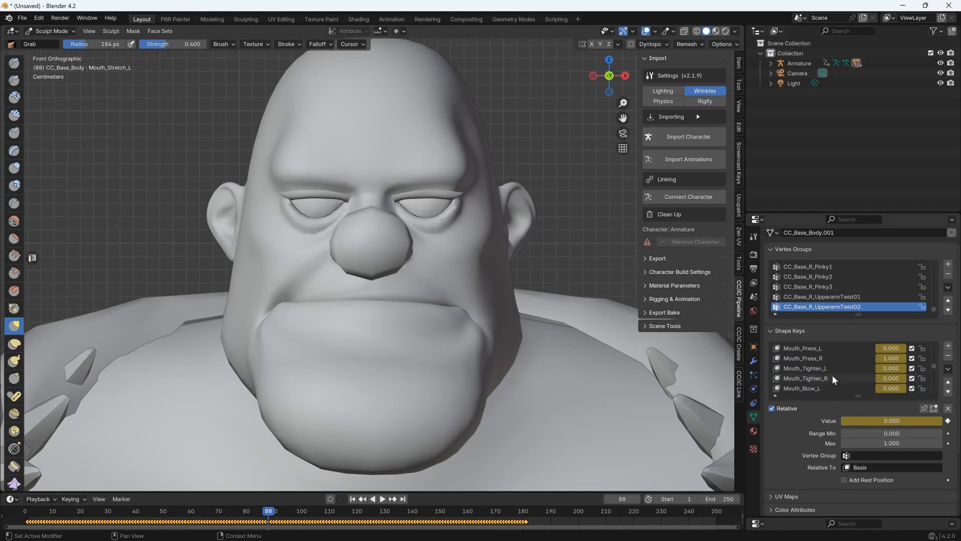
{"action": "middle_click_drag", "start_coordinate": [346, 317], "coordinate": [407, 286]}
{"action": "left_click", "coordinate": [811, 368]}
{"action": "left_click_drag", "start_coordinate": [344, 293], "coordinate": [343, 275]}
{"action": "middle_click_drag", "start_coordinate": [343, 275], "coordinate": [501, 300]}
{"action": "left_click", "coordinate": [810, 358]}
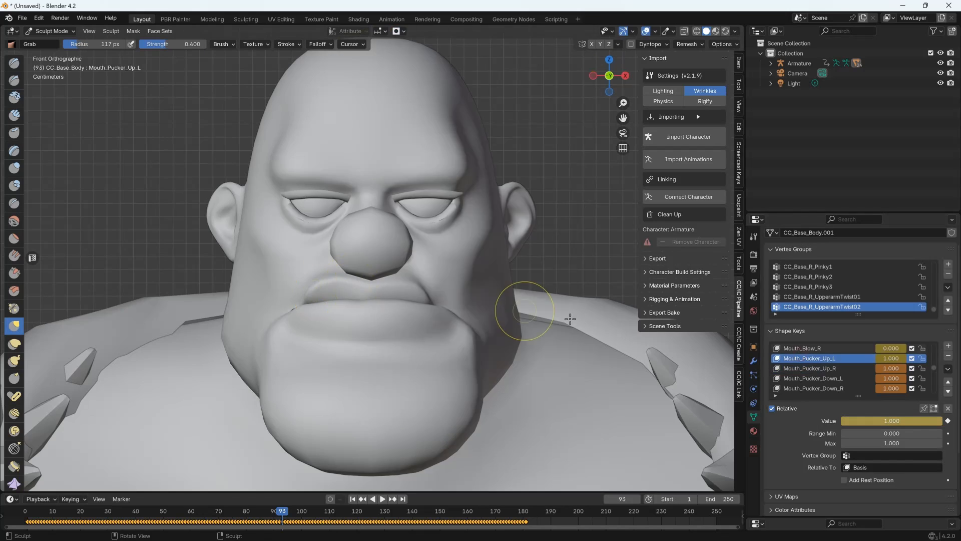
- Shape a fuller lower lip on Mouth_Pucker_Down_L and Mouth_Pucker_Down_R with the Inflate/Deflate and Grab brushes
{"action": "left_click", "coordinate": [814, 379]}
{"action": "mouse_move", "coordinate": [571, 317]}
{"action": "middle_mouse_down"}
{"action": "mouse_move", "coordinate": [362, 352]}
{"action": "mouse_move", "coordinate": [571, 326]}
{"action": "middle_mouse_up"}
{"action": "left_click", "coordinate": [833, 390]}
{"action": "middle_click_drag", "start_coordinate": [310, 345], "coordinate": [356, 328]}
{"action": "key", "text": "i"}
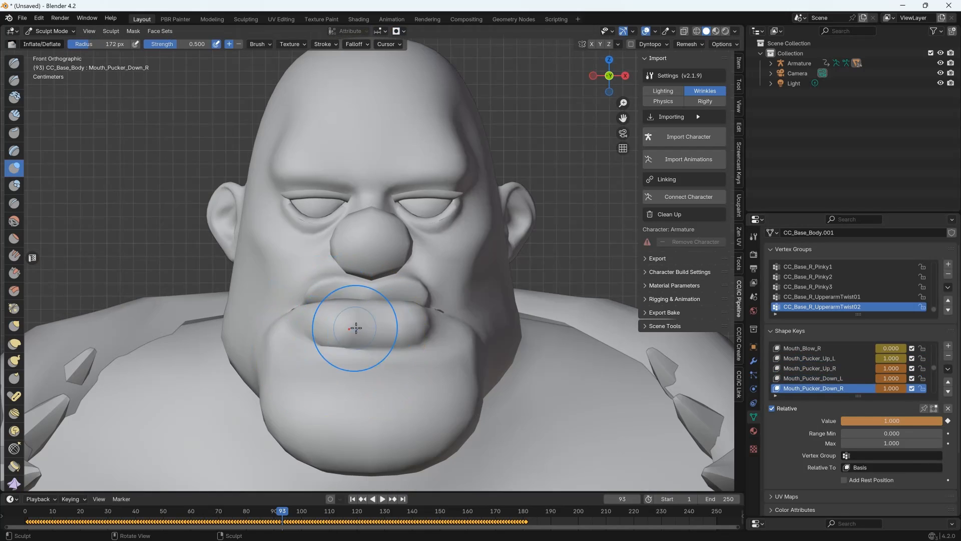
{"action": "key", "text": "g"}
{"action": "left_click", "coordinate": [814, 378]}
{"action": "left_click", "coordinate": [816, 388]}
{"action": "middle_click_drag", "start_coordinate": [450, 330], "coordinate": [337, 339]}
- Advance to the funnel shapes at frame 99 and make Mouth_Funnel_Down_R the active shape key
{"action": "scroll", "coordinate": [337, 339], "scroll_direction": "down", "scroll_amount": 2}
{"action": "key", "text": "Right"}
{"action": "key", "text": "Right"}
{"action": "key", "text": "Right"}
{"action": "key", "text": "Right"}
{"action": "scroll", "coordinate": [819, 384], "scroll_direction": "down", "scroll_amount": 4}
{"action": "left_click", "coordinate": [819, 386]}
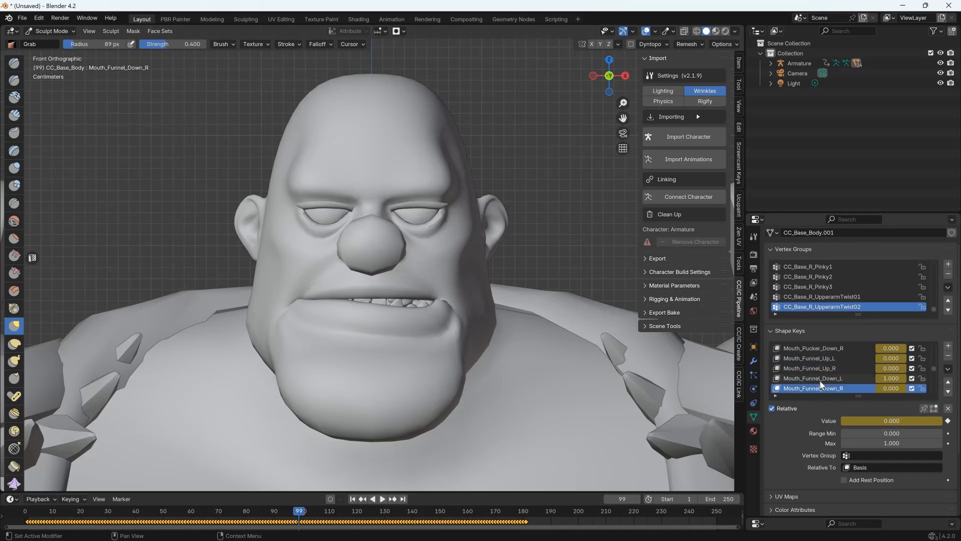
- Refine the upper-lip funnel on Mouth_Funnel_Up_L at frame 97, set Mouth_Funnel_Up_R to 1.000 and make it active
{"action": "left_click", "coordinate": [819, 358]}
{"action": "key", "text": "f"}
{"action": "middle_click_drag", "start_coordinate": [440, 320], "coordinate": [401, 281]}
{"action": "left_click_drag", "start_coordinate": [890, 368], "coordinate": [921, 369]}
{"action": "key", "text": "KP_1"}
{"action": "left_click", "coordinate": [823, 369]}
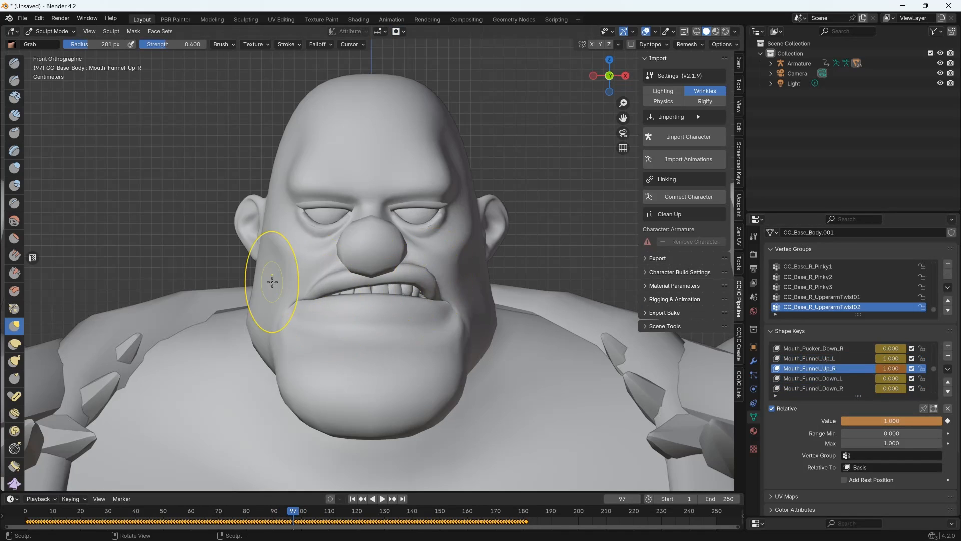
- Set Mouth_Funnel_Down_L and Mouth_Funnel_Down_R to 1.000 and work on the lower-lip funnel shapes from several angles
{"action": "middle_click_drag", "start_coordinate": [272, 281], "coordinate": [381, 300]}
{"action": "left_click_drag", "start_coordinate": [891, 378], "coordinate": [921, 379]}
{"action": "left_click", "coordinate": [821, 379]}
{"action": "middle_click_drag", "start_coordinate": [360, 320], "coordinate": [540, 311]}
{"action": "left_click", "coordinate": [821, 389]}
{"action": "left_click_drag", "start_coordinate": [884, 420], "coordinate": [936, 420]}
{"action": "key", "text": "KP_1"}
{"action": "left_click", "coordinate": [826, 379]}
- Go to frame 129, activate Mouth_Up_Upper_L, and set Mouth_Up_Upper_R, Mouth_Down_Lower_L and Mouth_Down_Lower_R to 1.000
{"action": "scroll", "coordinate": [831, 373], "scroll_direction": "down", "scroll_amount": 3}
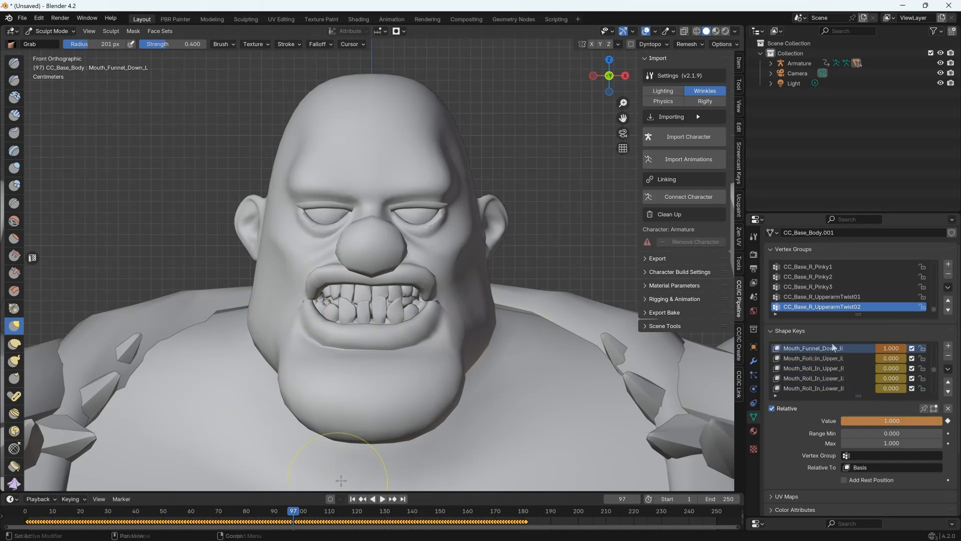
{"action": "left_click", "coordinate": [297, 513]}
{"action": "left_click_drag", "start_coordinate": [297, 515], "coordinate": [382, 512]}
{"action": "scroll", "coordinate": [831, 364], "scroll_direction": "down", "scroll_amount": 20}
{"action": "left_click", "coordinate": [825, 361]}
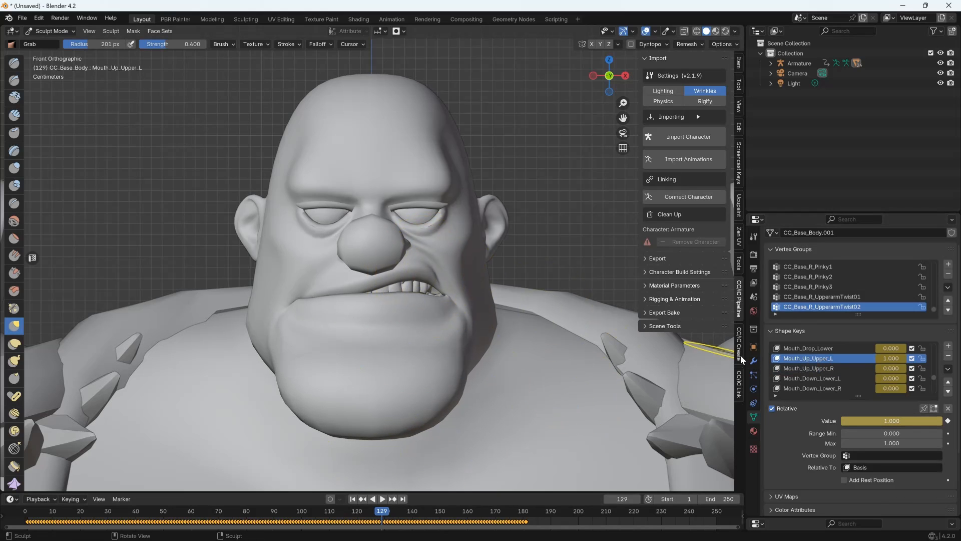
{"action": "left_click_drag", "start_coordinate": [894, 368], "coordinate": [943, 369]}
{"action": "left_click_drag", "start_coordinate": [890, 379], "coordinate": [937, 389]}
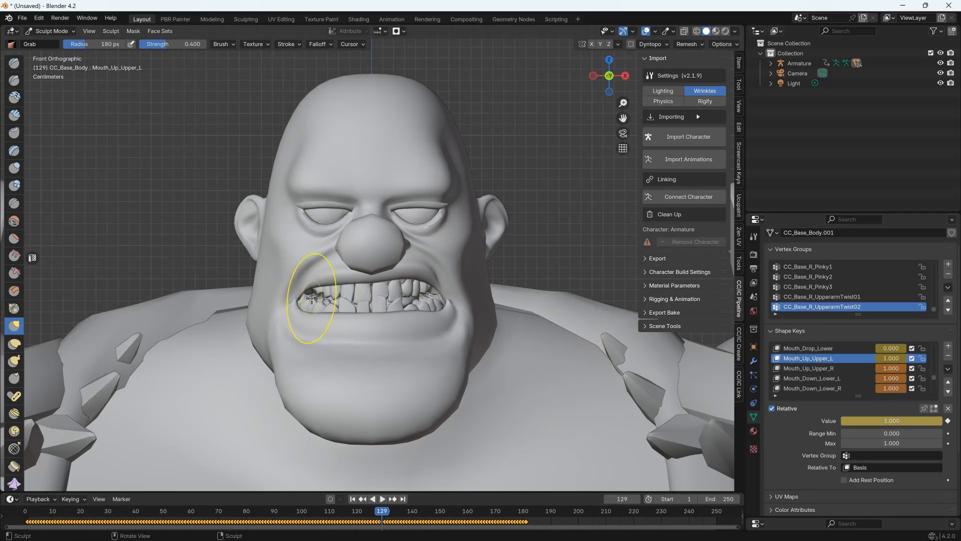
- Raise the upper lip on Mouth_Up_Upper_R and pull the lower lip down on Mouth_Down_Lower_L and Mouth_Down_Lower_R with the Grab brush
{"action": "left_click", "coordinate": [824, 369]}
{"action": "left_click_drag", "start_coordinate": [324, 285], "coordinate": [325, 281]}
{"action": "left_click", "coordinate": [811, 378]}
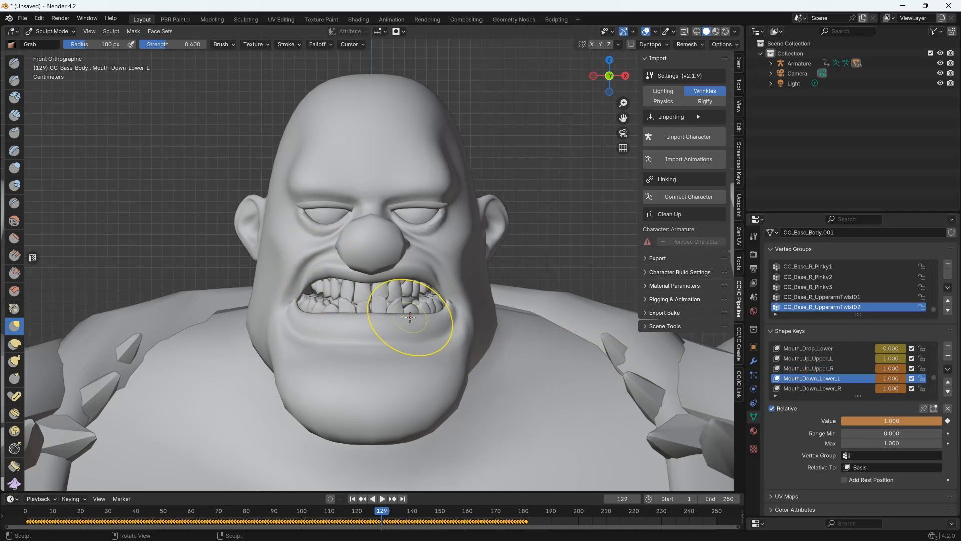
{"action": "left_click", "coordinate": [812, 389]}
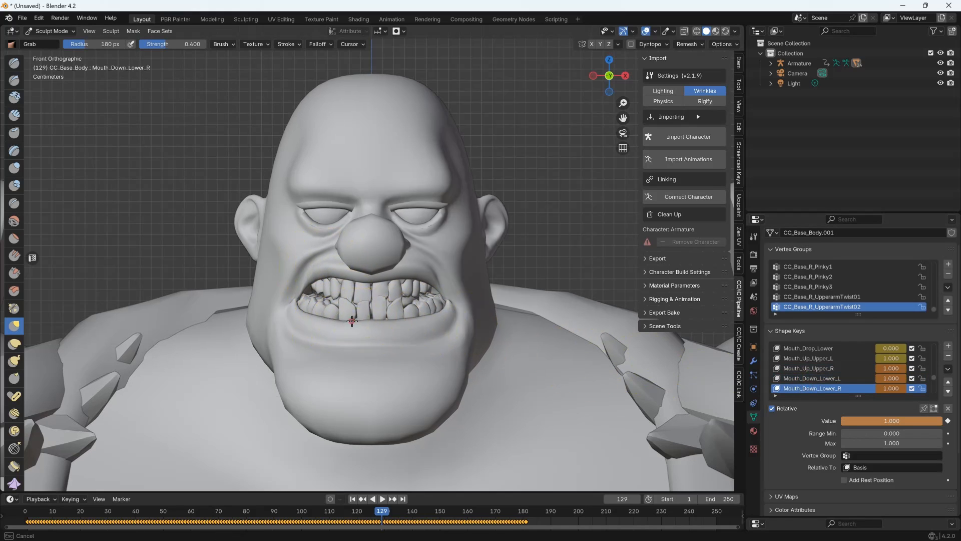
{"action": "left_click", "coordinate": [812, 378]}
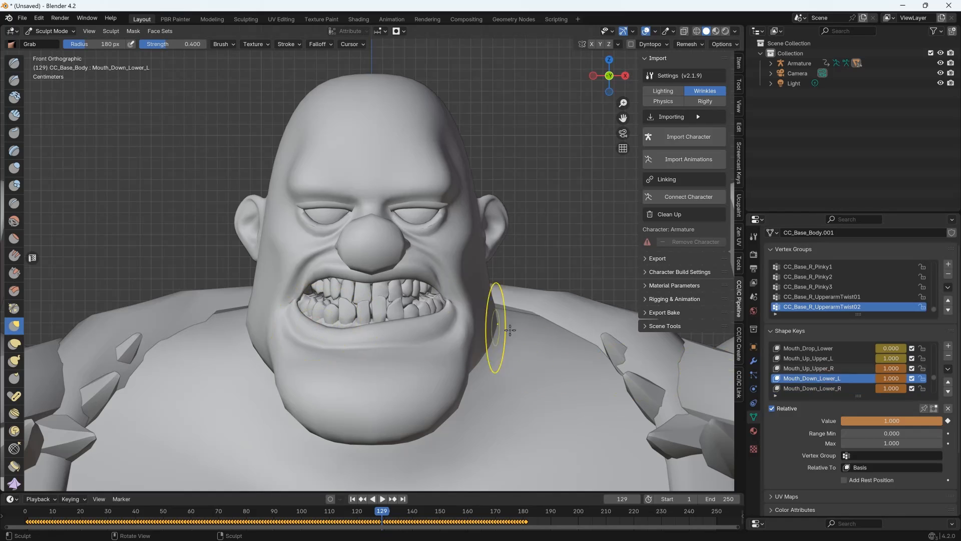
{"action": "mouse_move", "coordinate": [437, 323]}
{"action": "middle_mouse_down"}
{"action": "mouse_move", "coordinate": [470, 335]}
{"action": "mouse_move", "coordinate": [426, 319]}
{"action": "middle_mouse_up"}
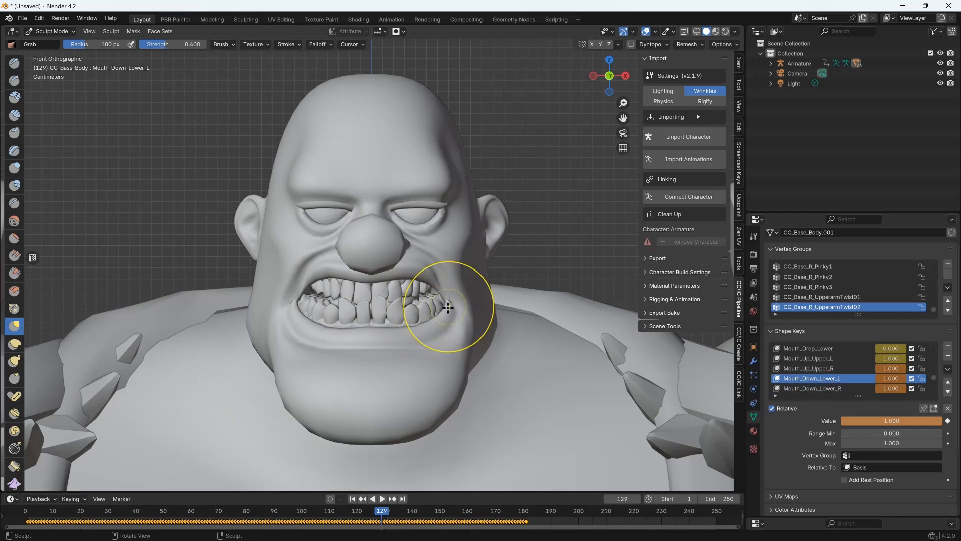
- Activate the Mouth_Chin_Up shape key and advance the timeline past frame 132 to the chin and mouth-close shapes
{"action": "scroll", "coordinate": [819, 375], "scroll_direction": "down", "scroll_amount": 1}
{"action": "left_click", "coordinate": [815, 388]}
{"action": "key", "text": "Right"}
{"action": "key", "text": "Right"}
{"action": "key", "text": "Right"}
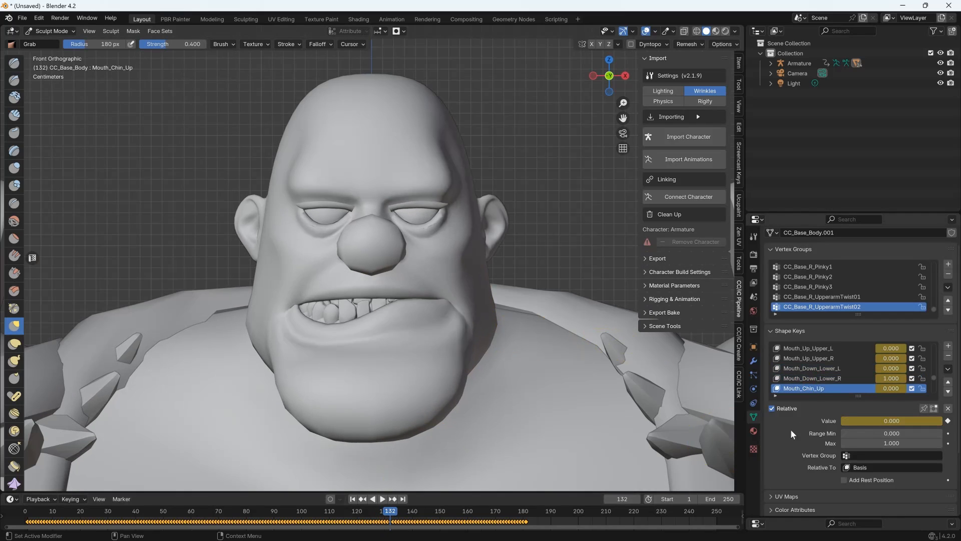
{"action": "key", "text": "space"}
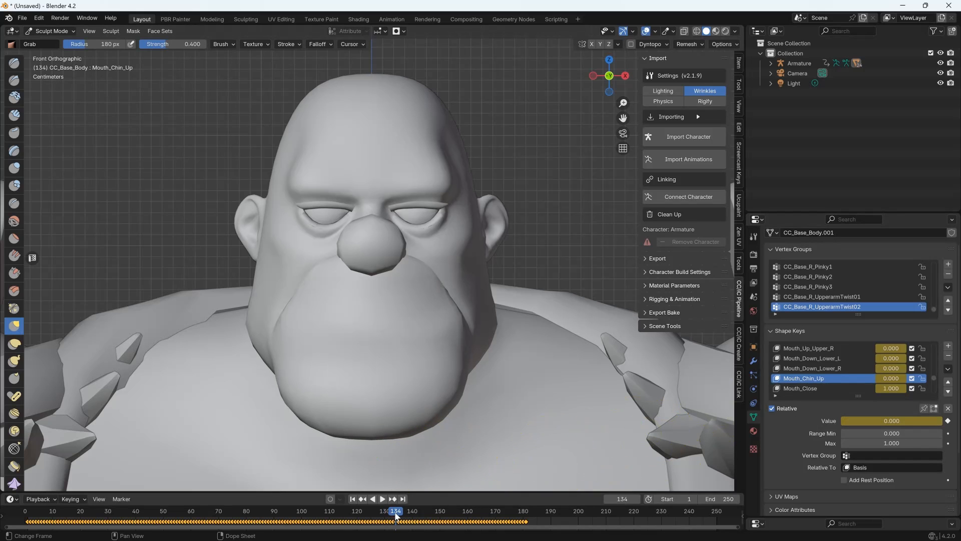
- Set the Grab brush radius to 294 px, reshape the chin on Mouth_Chin_Up at frame 133 and undo the last stroke
{"action": "key", "text": "bracketright"}
{"action": "key", "text": "bracketright"}
{"action": "key", "text": "bracketright"}
{"action": "key", "text": "bracketright"}
{"action": "key", "text": "bracketright"}
{"action": "key", "text": "bracketright"}
{"action": "key", "text": "bracketright"}
{"action": "key", "text": "bracketright"}
{"action": "key", "text": "bracketright"}
{"action": "key", "text": "bracketright"}
{"action": "key", "text": "bracketleft"}
{"action": "key", "text": "bracketleft"}
{"action": "key", "text": "bracketleft"}
{"action": "key", "text": "bracketleft"}
{"action": "key", "text": "bracketleft"}
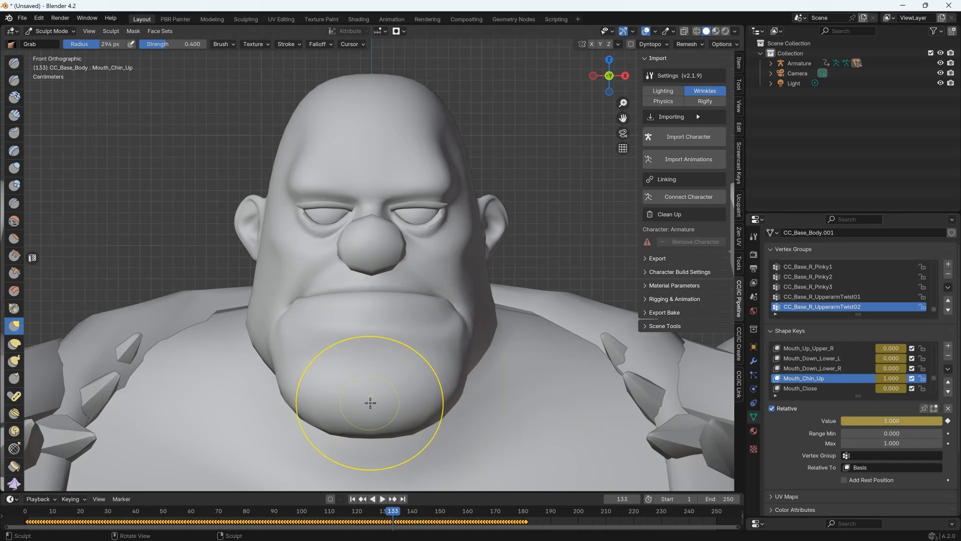
{"action": "mouse_move", "coordinate": [369, 360]}
{"action": "left_mouse_down"}
{"action": "mouse_move", "coordinate": [354, 275]}
{"action": "mouse_move", "coordinate": [407, 345]}
{"action": "left_mouse_up"}
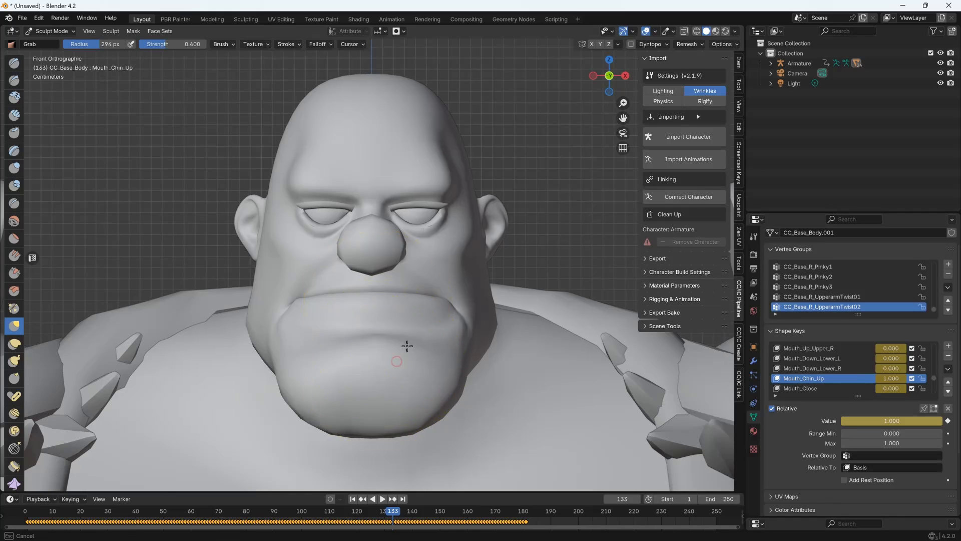
{"action": "key", "text": "ctrl+z"}
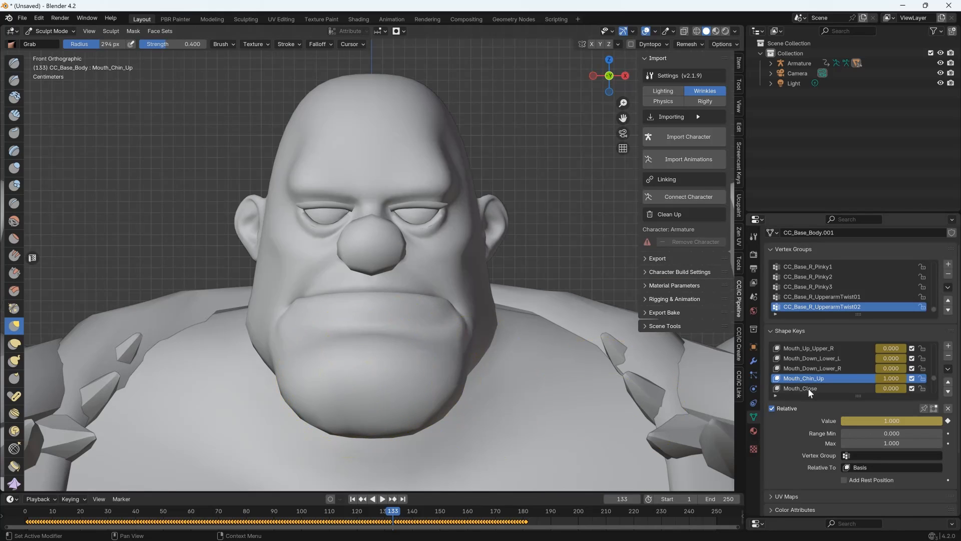
- Activate the Jaw_Open shape key and go to frame 156
{"action": "left_click", "coordinate": [808, 388]}
{"action": "scroll", "coordinate": [811, 385], "scroll_direction": "down", "scroll_amount": 4}
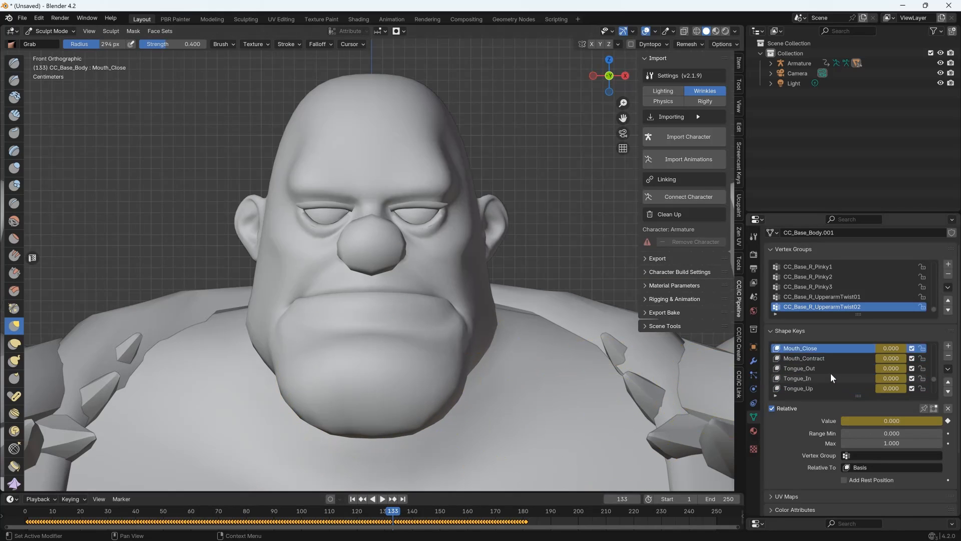
{"action": "scroll", "coordinate": [829, 373], "scroll_direction": "down", "scroll_amount": 3}
{"action": "left_click", "coordinate": [824, 371]}
{"action": "left_click_drag", "start_coordinate": [390, 517], "coordinate": [457, 523]}
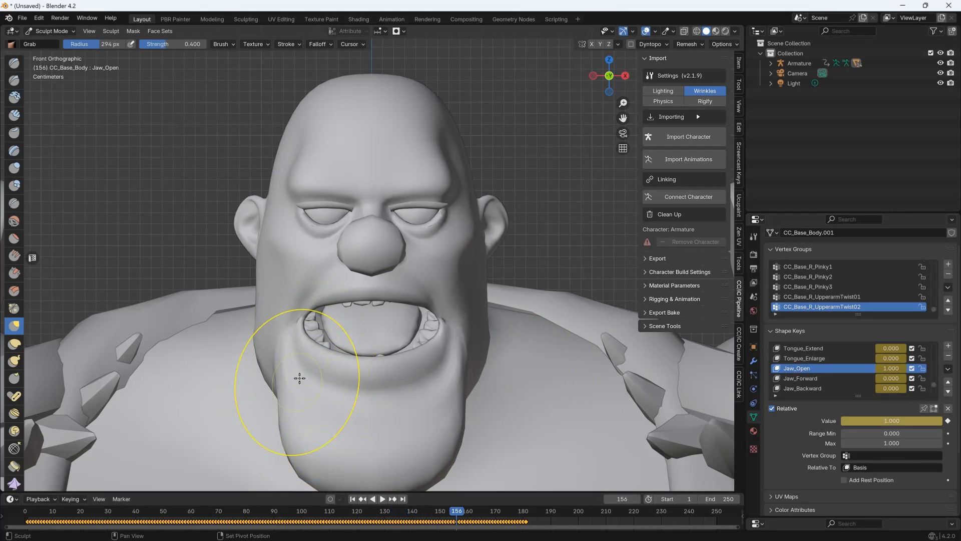
- Pull the lower lip down symmetrically on Jaw_Open with a 446 px Grab brush to open the mouth wider
{"action": "scroll", "coordinate": [300, 377], "scroll_direction": "up", "scroll_amount": 2}
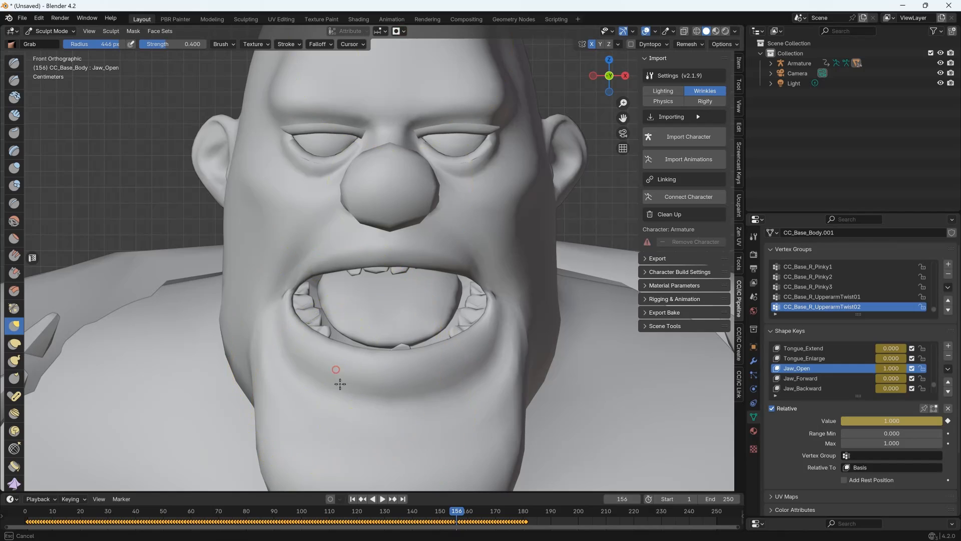
{"action": "left_click_drag", "start_coordinate": [340, 384], "coordinate": [334, 421]}
{"action": "mouse_move", "coordinate": [292, 374]}
{"action": "middle_mouse_down"}
{"action": "mouse_move", "coordinate": [381, 391]}
{"action": "mouse_move", "coordinate": [356, 328]}
{"action": "middle_mouse_up"}
{"action": "key", "text": "KP_1"}
{"action": "scroll", "coordinate": [355, 350], "scroll_direction": "down", "scroll_amount": 1}
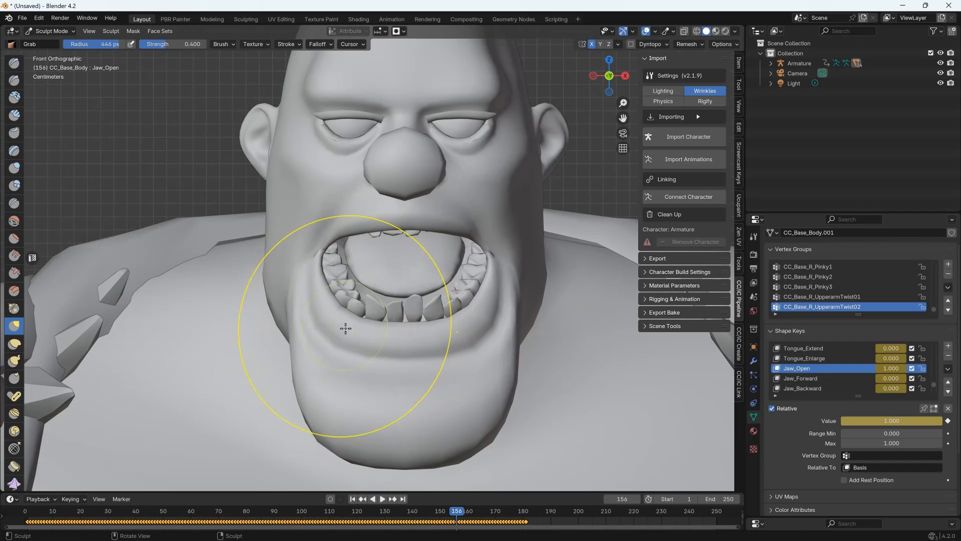
- With a 261 px Grab brush, widen the mouth corners, lift the upper lip and lower the bottom lip on Jaw_Open
{"action": "mouse_move", "coordinate": [349, 277]}
{"action": "middle_mouse_down"}
{"action": "mouse_move", "coordinate": [365, 225]}
{"action": "mouse_move", "coordinate": [367, 243]}
{"action": "middle_mouse_up"}
{"action": "key", "text": "f"}
{"action": "left_click", "coordinate": [339, 236]}
{"action": "mouse_move", "coordinate": [338, 236]}
{"action": "left_mouse_down"}
{"action": "mouse_move", "coordinate": [329, 210]}
{"action": "mouse_move", "coordinate": [321, 235]}
{"action": "left_mouse_up"}
{"action": "middle_click_drag", "start_coordinate": [342, 236], "coordinate": [318, 255]}
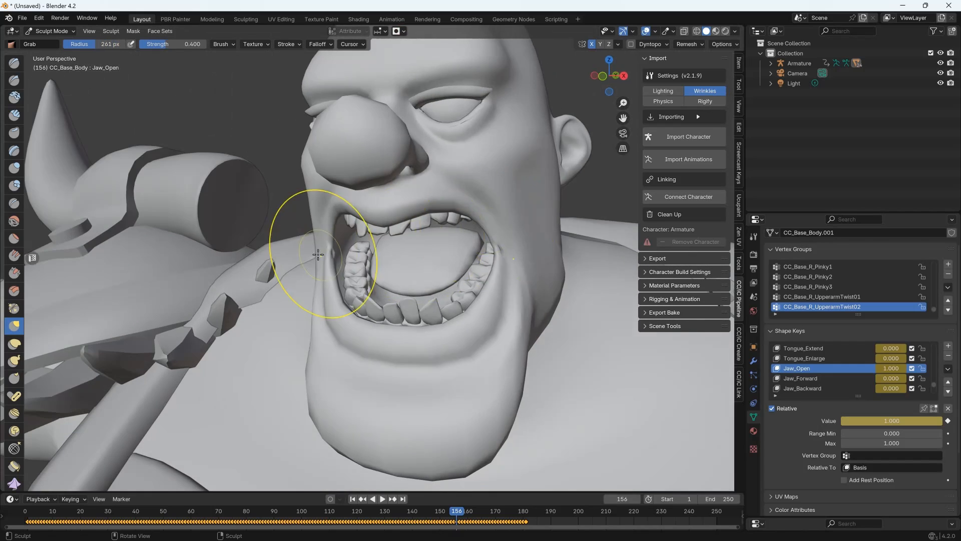
{"action": "key", "text": "KP_1"}
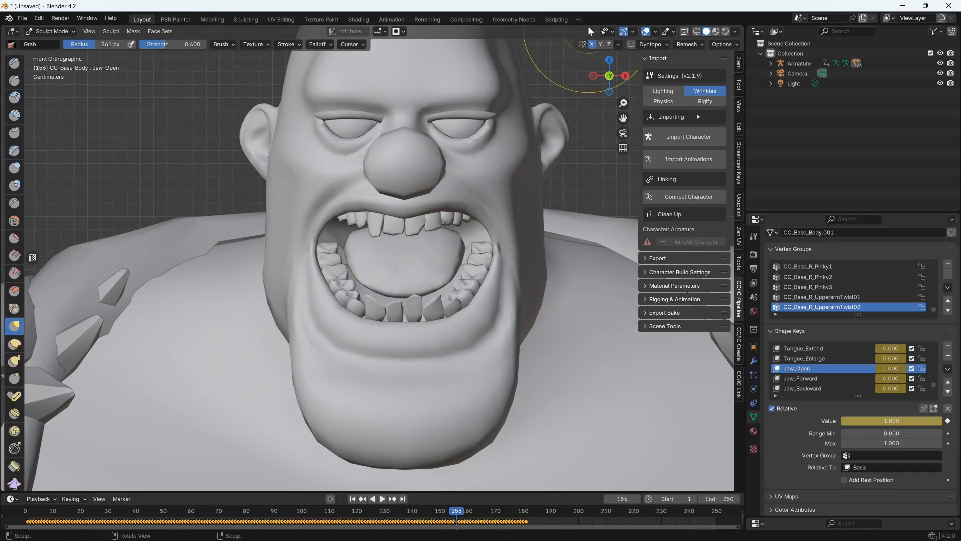
{"action": "left_click_drag", "start_coordinate": [457, 217], "coordinate": [456, 207]}
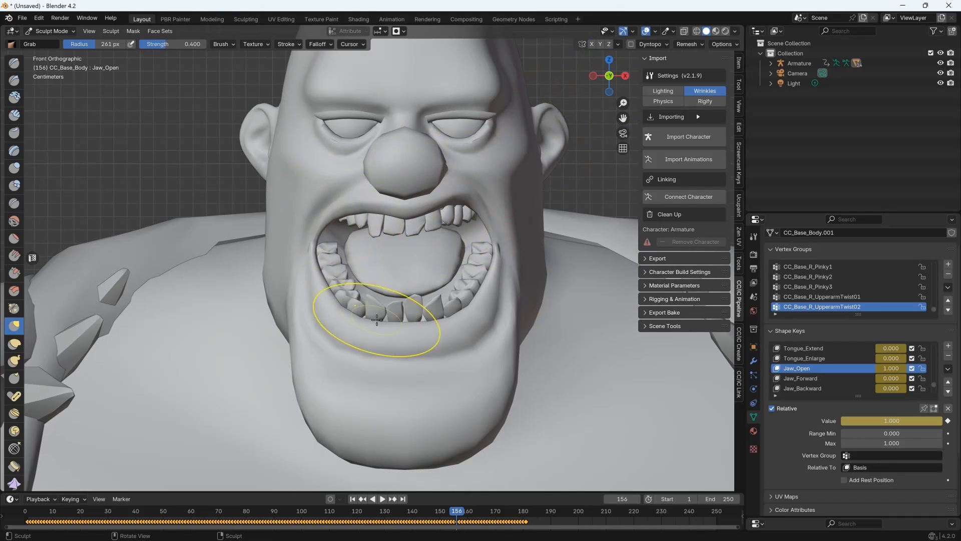
{"action": "left_click_drag", "start_coordinate": [373, 324], "coordinate": [358, 340]}
{"action": "left_click_drag", "start_coordinate": [449, 317], "coordinate": [452, 325]}
- Switch sculpting to CC_Base_Teeth, activate its Jaw_Open shape key and turn off auto-masking
{"action": "key", "text": "alt+q"}
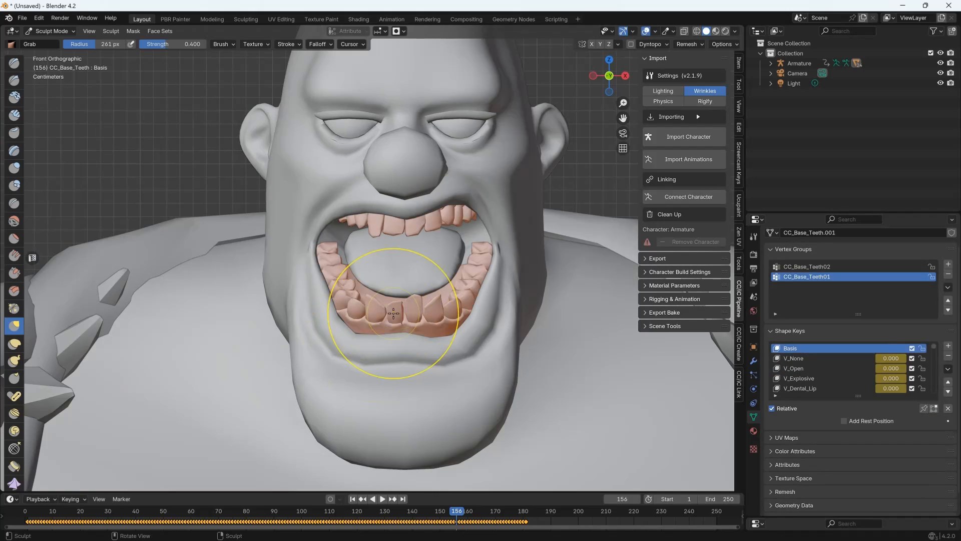
{"action": "scroll", "coordinate": [935, 388], "scroll_direction": "down", "scroll_amount": 3}
{"action": "left_click", "coordinate": [800, 358]}
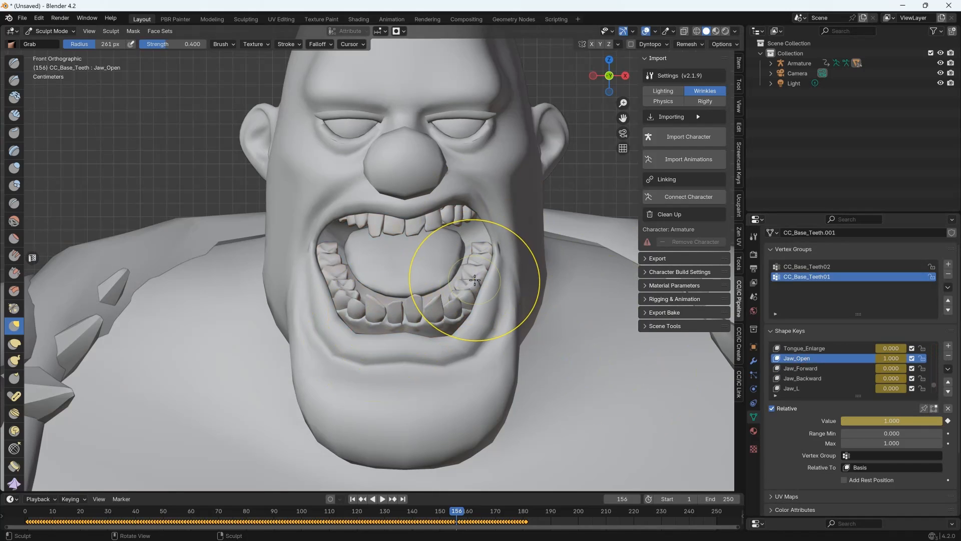
{"action": "left_click", "coordinate": [398, 31]}
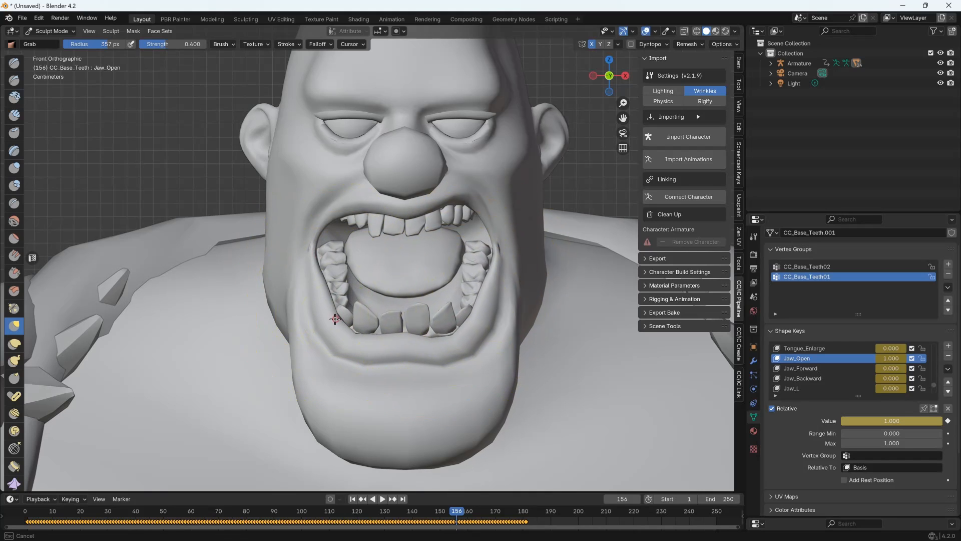
- Reposition the lower teeth to fit the open jaw with a 357 px Grab brush and adjust their volume with Inflate/Deflate
{"action": "left_click_drag", "start_coordinate": [370, 311], "coordinate": [375, 309]}
{"action": "mouse_move", "coordinate": [374, 310]}
{"action": "middle_mouse_down"}
{"action": "mouse_move", "coordinate": [446, 315]}
{"action": "mouse_move", "coordinate": [368, 301]}
{"action": "middle_mouse_up"}
{"action": "key", "text": "i"}
{"action": "left_click_drag", "start_coordinate": [393, 325], "coordinate": [353, 313]}
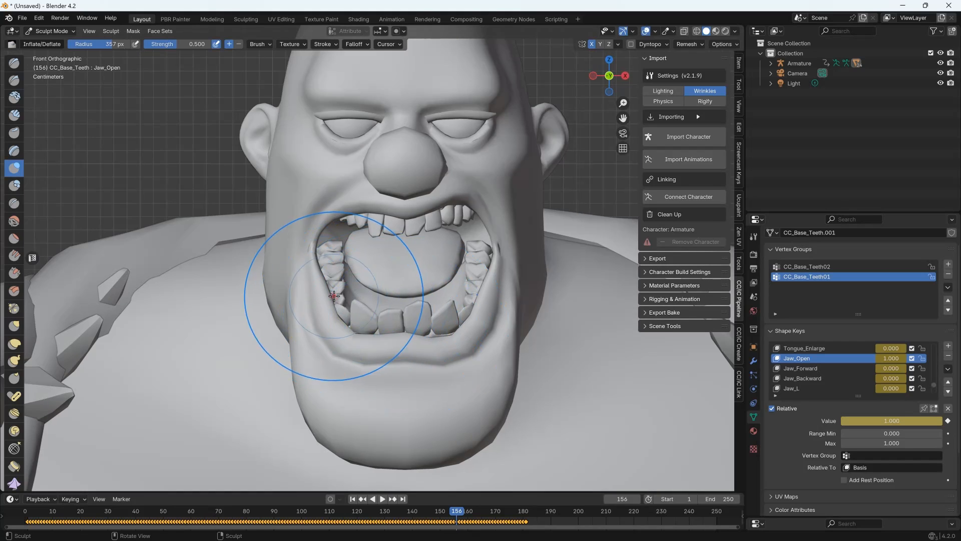
{"action": "middle_click_drag", "start_coordinate": [369, 230], "coordinate": [425, 264]}
- Switch sculpting to CC_Base_Tongue, activate its Jaw_Open shape key, enable X symmetry and lower the tongue with the Grab brush
{"action": "key", "text": "alt+q"}
{"action": "left_click_drag", "start_coordinate": [935, 347], "coordinate": [935, 371]}
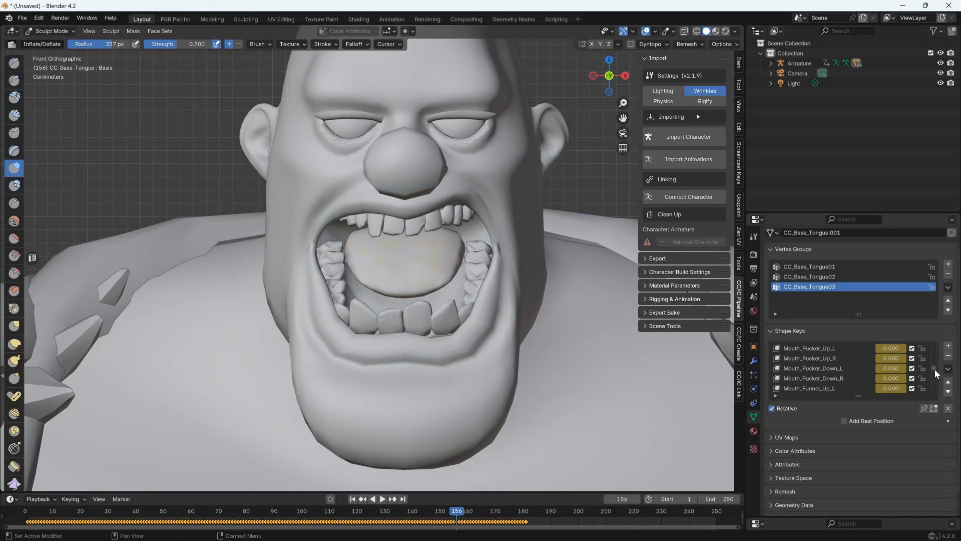
{"action": "left_click", "coordinate": [833, 368]}
{"action": "middle_click_drag", "start_coordinate": [476, 225], "coordinate": [545, 200], "text": "alt"}
{"action": "left_click", "coordinate": [592, 44]}
{"action": "mouse_move", "coordinate": [451, 240]}
{"action": "middle_mouse_down", "text": "alt"}
{"action": "mouse_move", "coordinate": [386, 263]}
{"action": "mouse_move", "coordinate": [450, 273]}
{"action": "mouse_move", "coordinate": [365, 276]}
{"action": "middle_mouse_up", "text": "alt"}
{"action": "key", "text": "g"}
{"action": "left_click_drag", "start_coordinate": [366, 272], "coordinate": [364, 280]}
{"action": "middle_click_drag", "start_coordinate": [364, 280], "coordinate": [385, 247]}
- Switch back to CC_Base_Teeth and shift the upper teeth into place under the upper lip with the Grab brush
{"action": "key", "text": "alt+q"}
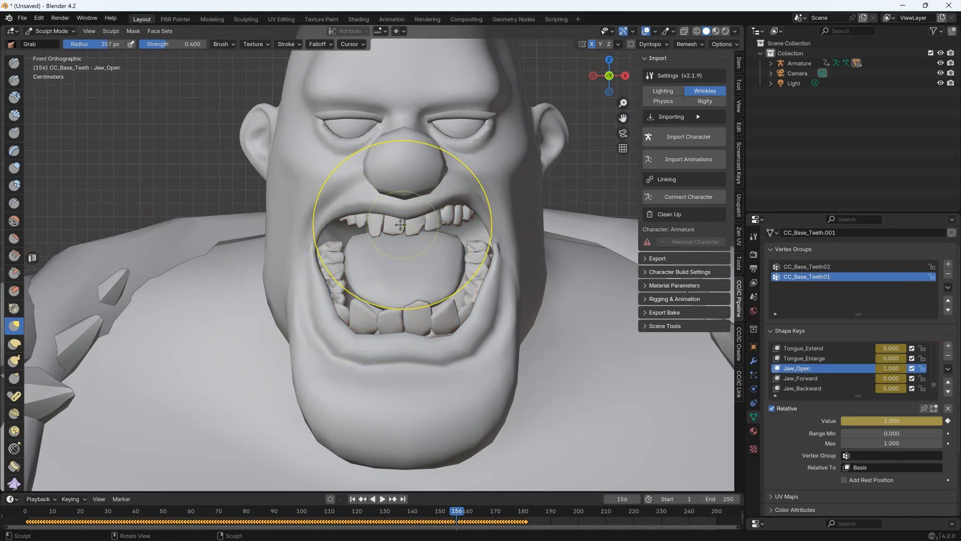
{"action": "left_click_drag", "start_coordinate": [356, 209], "coordinate": [326, 212]}
{"action": "middle_click_drag", "start_coordinate": [300, 219], "coordinate": [380, 216]}
{"action": "left_click_drag", "start_coordinate": [381, 216], "coordinate": [391, 213]}
{"action": "middle_click_drag", "start_coordinate": [391, 212], "coordinate": [341, 210], "text": "alt"}
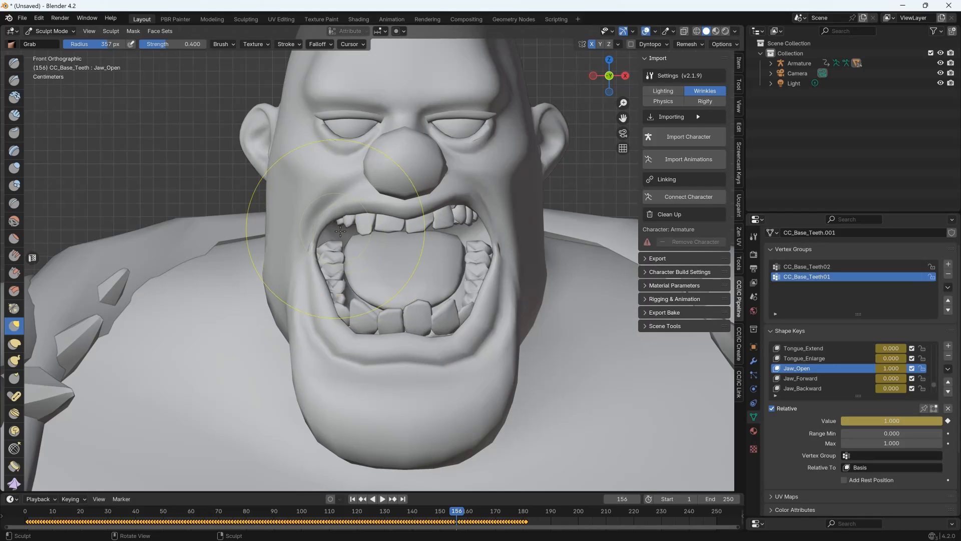
- Switch back to CC_Base_Body and pull the upper mouth corners outward on Jaw_Open with the Grab brush
{"action": "key", "text": "alt+q"}
{"action": "middle_click_drag", "start_coordinate": [470, 192], "coordinate": [450, 156]}
{"action": "left_click_drag", "start_coordinate": [338, 231], "coordinate": [331, 224]}
{"action": "middle_click_drag", "start_coordinate": [331, 223], "coordinate": [307, 231], "text": "alt"}
{"action": "left_click_drag", "start_coordinate": [306, 232], "coordinate": [328, 229]}
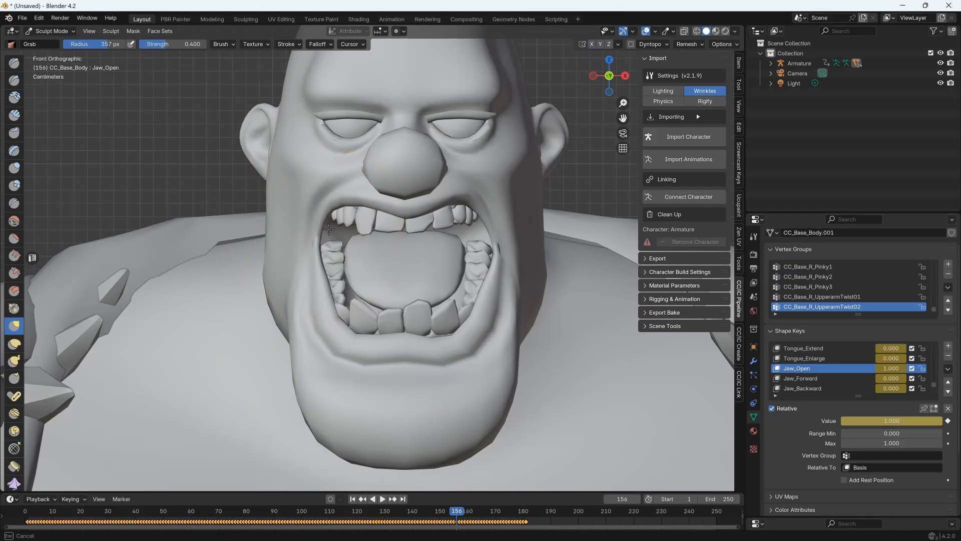
- Widen the lower mouth corners on Jaw_Open with the Grab brush, checking the mouth opening from below
{"action": "middle_click_drag", "start_coordinate": [420, 237], "coordinate": [471, 184]}
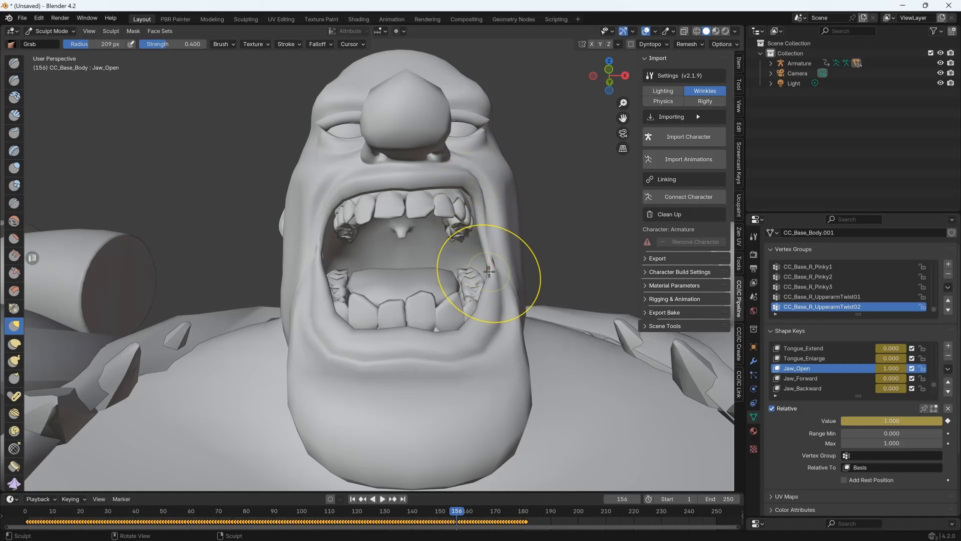
{"action": "middle_click_drag", "start_coordinate": [489, 272], "coordinate": [474, 194], "text": "alt"}
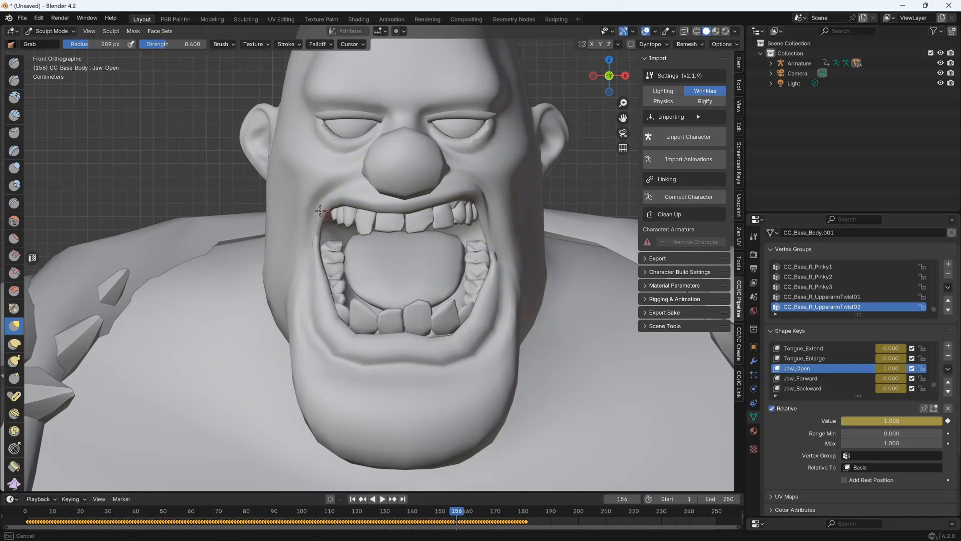
{"action": "left_click_drag", "start_coordinate": [468, 295], "coordinate": [483, 309]}
{"action": "left_click_drag", "start_coordinate": [343, 311], "coordinate": [317, 315]}
{"action": "mouse_move", "coordinate": [316, 301]}
{"action": "middle_mouse_down"}
{"action": "mouse_move", "coordinate": [358, 350]}
{"action": "mouse_move", "coordinate": [330, 313]}
{"action": "middle_mouse_up"}
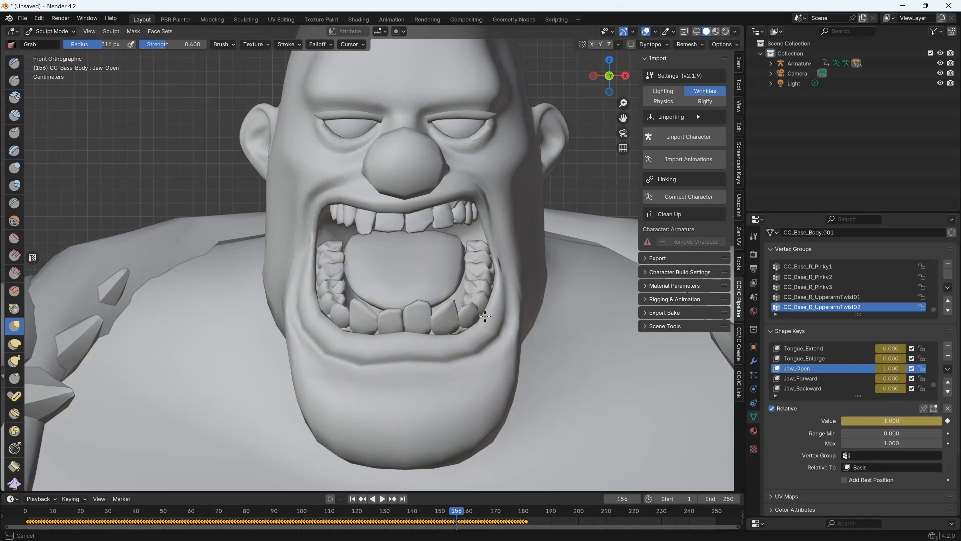
- Go back to frame 120 and make Mouth_R the active shape key
{"action": "scroll", "coordinate": [541, 318], "scroll_direction": "down", "scroll_amount": 4}
{"action": "scroll", "coordinate": [508, 302], "scroll_direction": "up", "scroll_amount": 3}
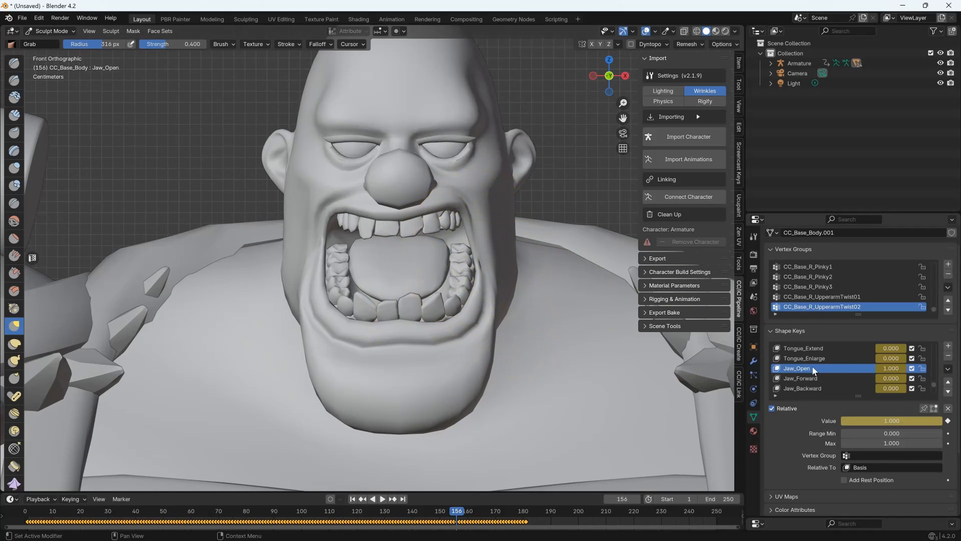
{"action": "left_click", "coordinate": [801, 379]}
{"action": "scroll", "coordinate": [803, 378], "scroll_direction": "down", "scroll_amount": 6}
{"action": "scroll", "coordinate": [804, 373], "scroll_direction": "up", "scroll_amount": 20}
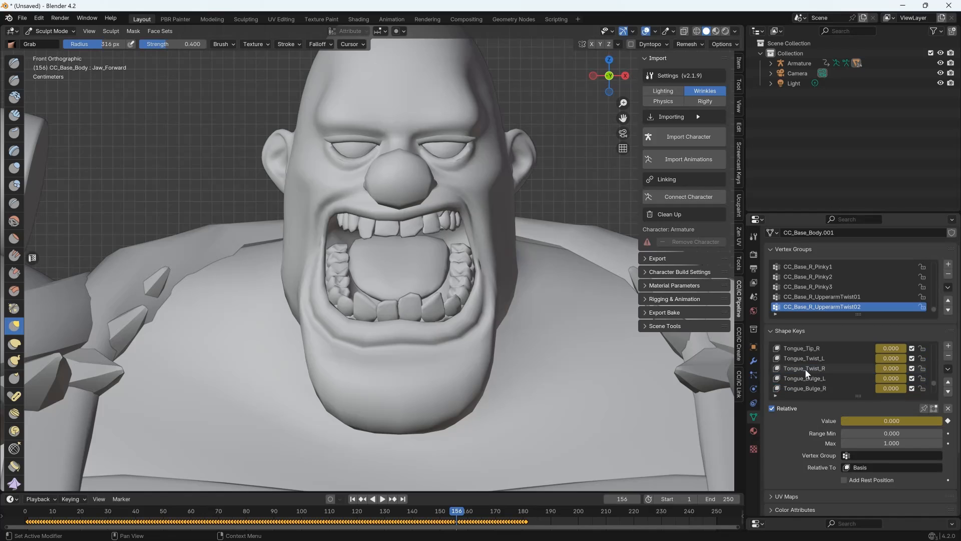
{"action": "left_click", "coordinate": [810, 349]}
{"action": "left_click_drag", "start_coordinate": [451, 510], "coordinate": [357, 510]}
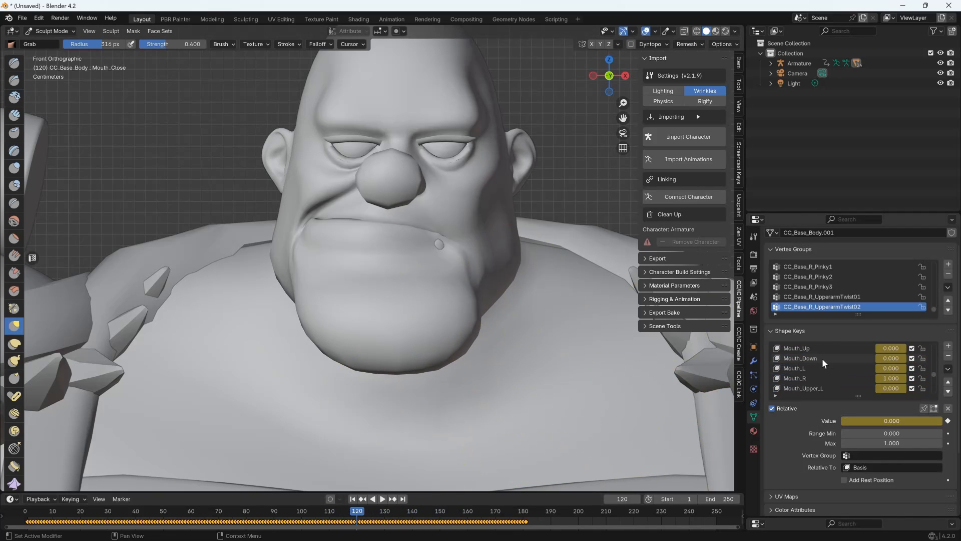
{"action": "left_click", "coordinate": [810, 378]}
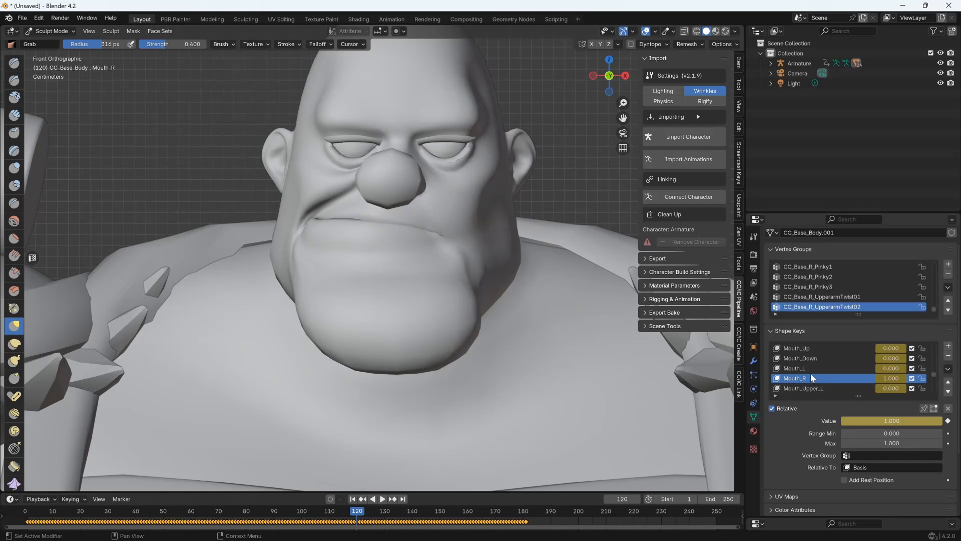
- Go back to frame 119, make Mouth_L the active shape key and check the mouth from the front
{"action": "left_click_drag", "start_coordinate": [359, 511], "coordinate": [354, 510]}
{"action": "middle_click_drag", "start_coordinate": [334, 377], "coordinate": [288, 370]}
{"action": "left_click", "coordinate": [790, 369]}
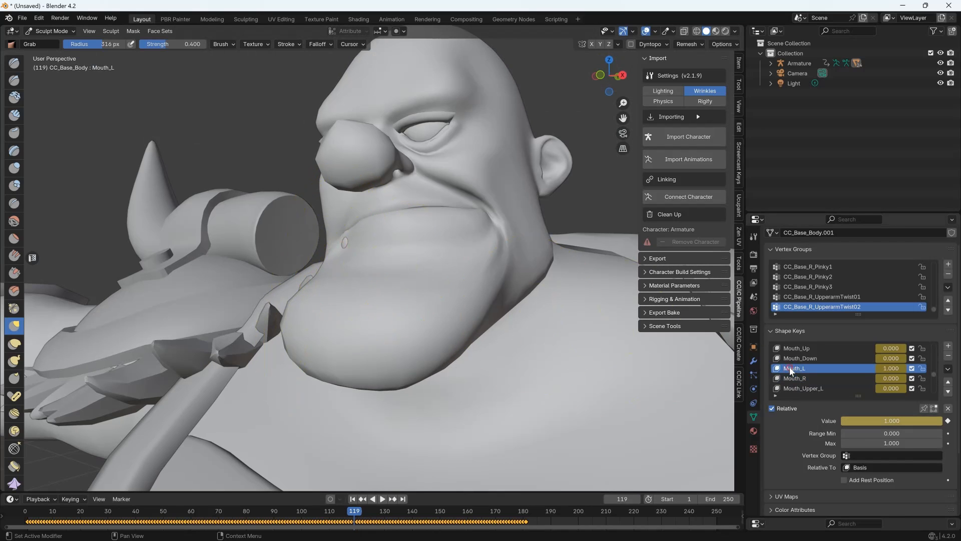
{"action": "key", "text": "KP_1"}
- Make Mouth_Contract the active shape key and move the timeline forward from frame 119
{"action": "scroll", "coordinate": [841, 389], "scroll_direction": "down", "scroll_amount": 14}
{"action": "left_click", "coordinate": [833, 358]}
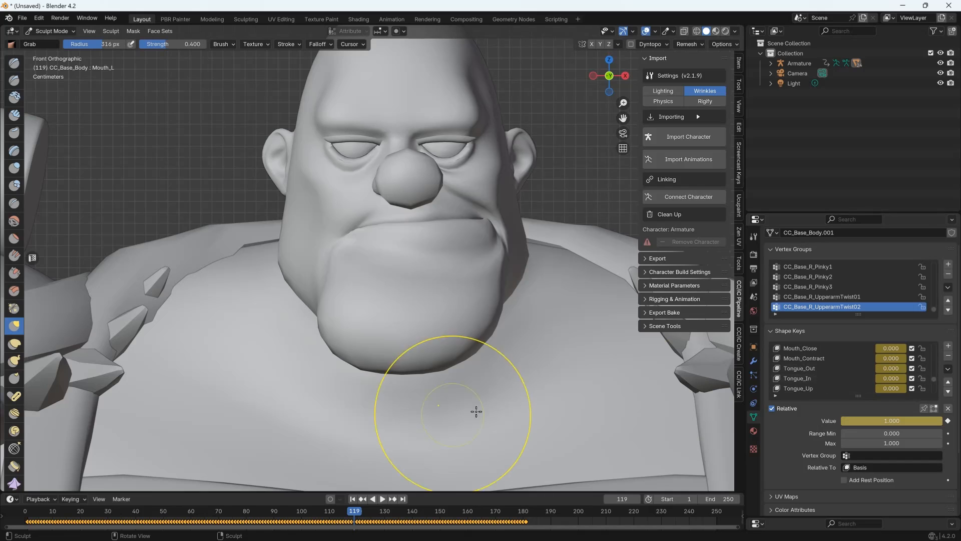
{"action": "left_click_drag", "start_coordinate": [356, 513], "coordinate": [395, 514]}
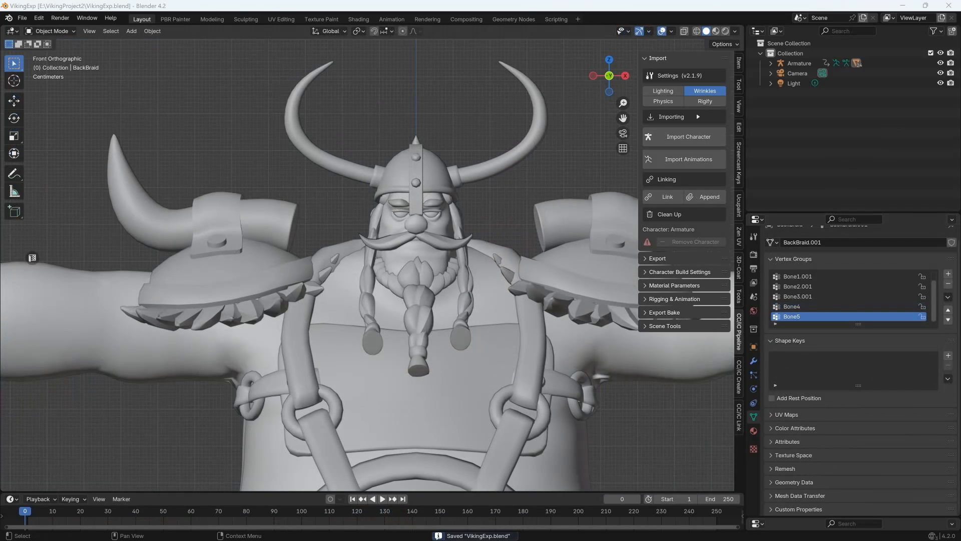
- Select the Armature together with its whole child hierarchy
{"action": "left_click", "coordinate": [796, 65]}
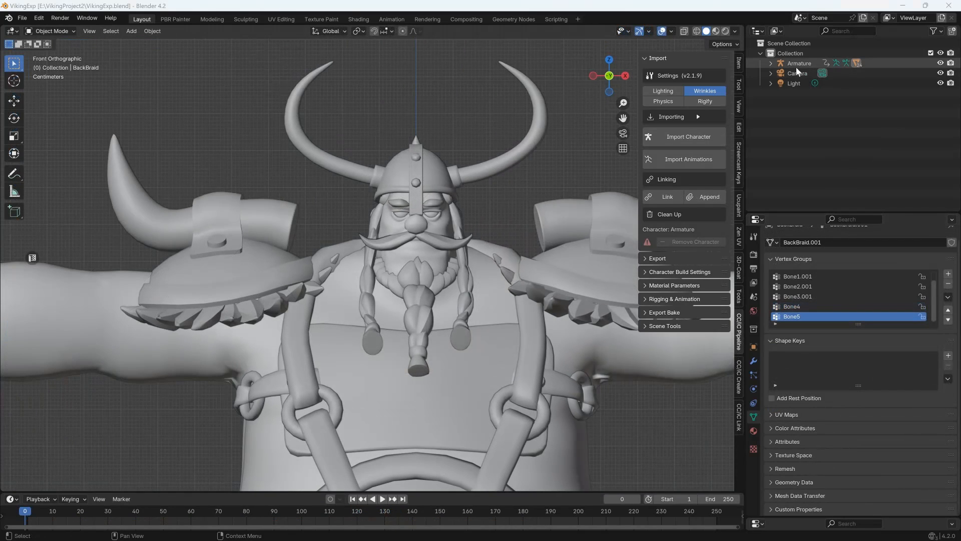
{"action": "right_click", "coordinate": [795, 67]}
{"action": "left_click", "coordinate": [781, 96]}
- Set up an FBX export of the character as VikingExp.fbx in E:\VikingProject2 and go through the export options
{"action": "left_click", "coordinate": [22, 18]}
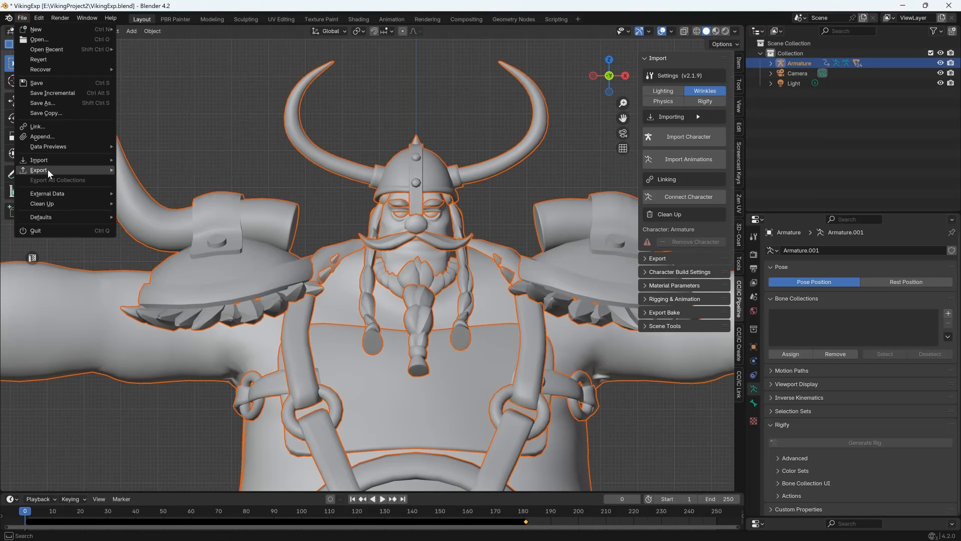
{"action": "mouse_move", "coordinate": [47, 170]}
{"action": "left_click", "coordinate": [160, 260]}
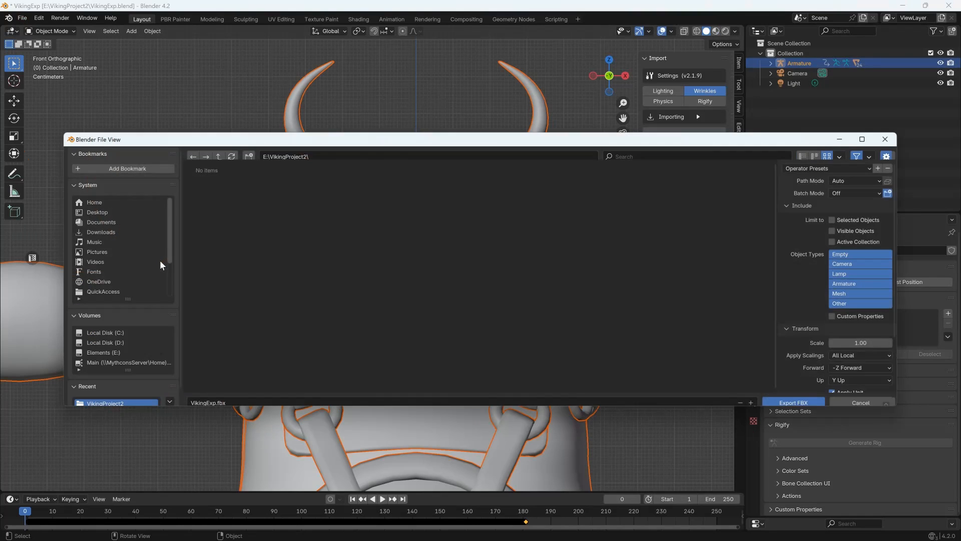
{"action": "scroll", "coordinate": [793, 345], "scroll_direction": "down", "scroll_amount": 8}
{"action": "scroll", "coordinate": [791, 353], "scroll_direction": "down", "scroll_amount": 5}
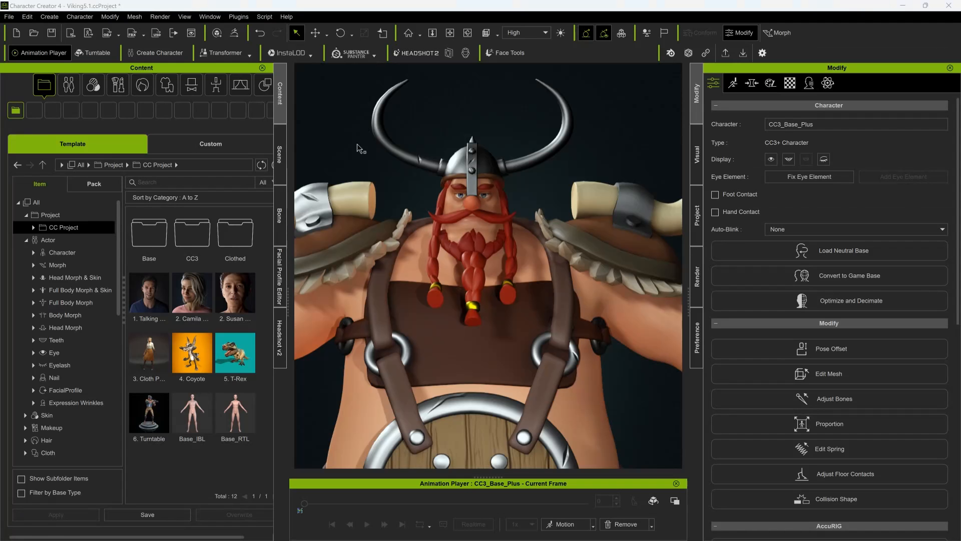
- Switch to Character Creator 4 and start editing the viking's expressions in the Facial Profile Editor
{"action": "left_click", "coordinate": [280, 275]}
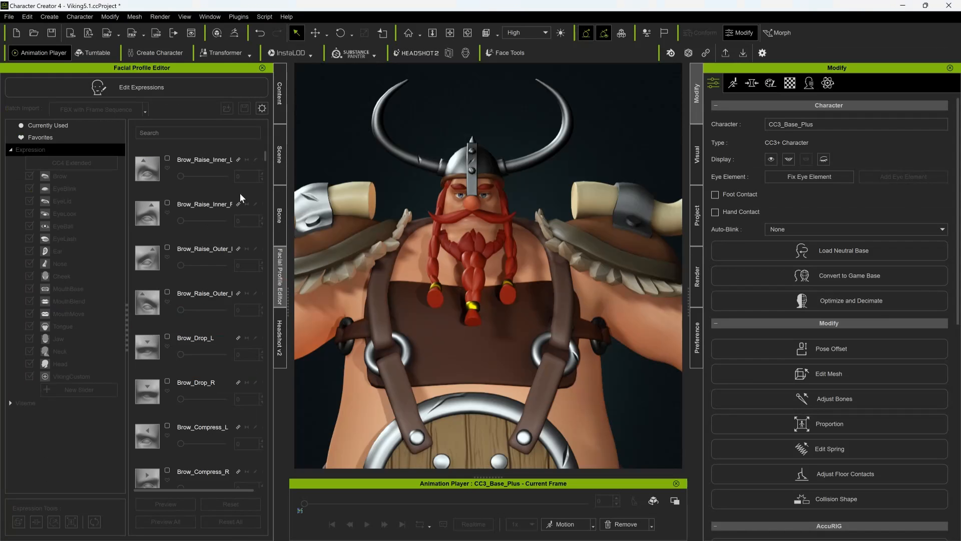
{"action": "left_click", "coordinate": [154, 86]}
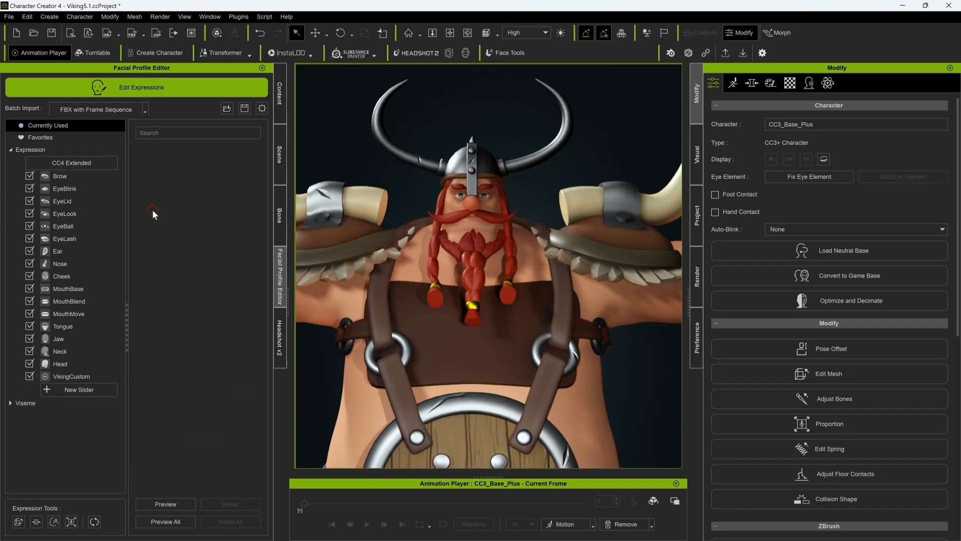
{"action": "left_click", "coordinate": [147, 110]}
{"action": "left_click", "coordinate": [135, 139]}
{"action": "left_click", "coordinate": [480, 343]}
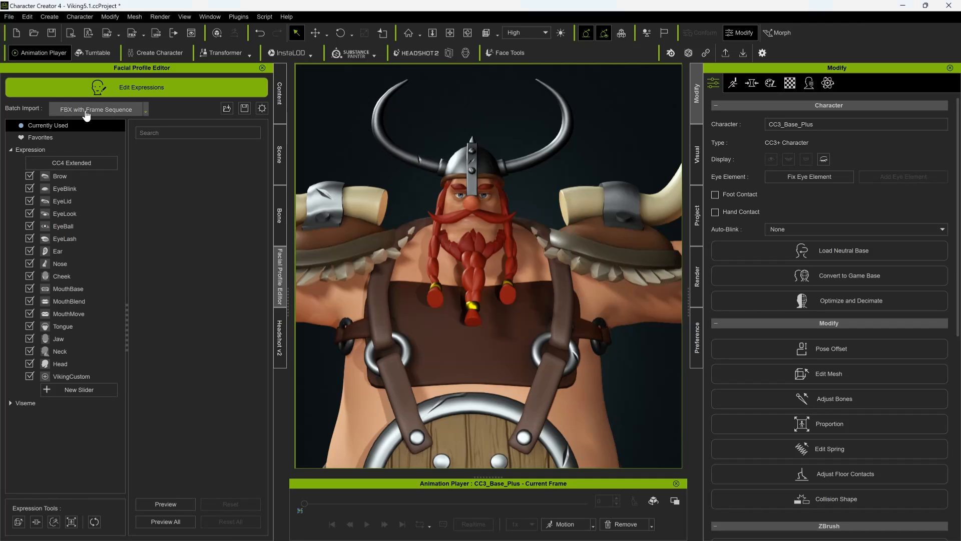
- Batch import the expression morphs from VikingExp.fbx as an FBX with Frame Sequence, using Viking.fbxkey as the decrypt key file
{"action": "left_click", "coordinate": [112, 111]}
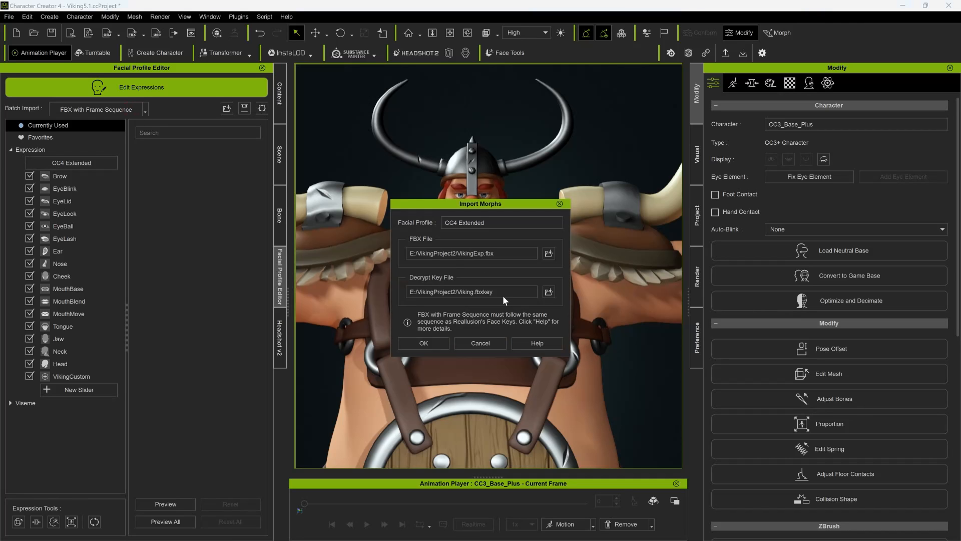
{"action": "left_click", "coordinate": [549, 253]}
{"action": "double_click", "coordinate": [255, 93]}
{"action": "left_click", "coordinate": [426, 343]}
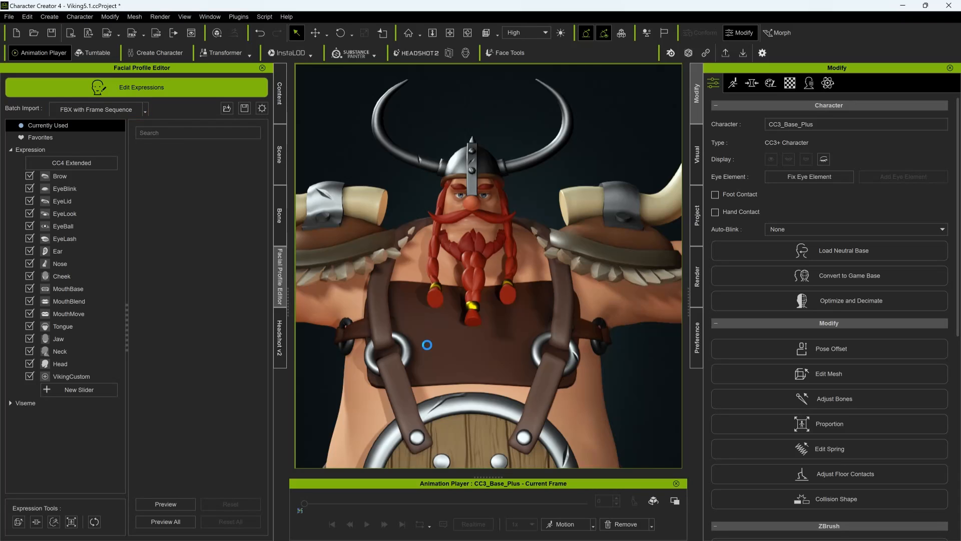
- Test the imported Brow_Raise_Inner_L, Eye_Blink_L and Eye_Blink_R expressions, bringing Eye_Blink_R to 100
{"action": "left_click", "coordinate": [68, 176]}
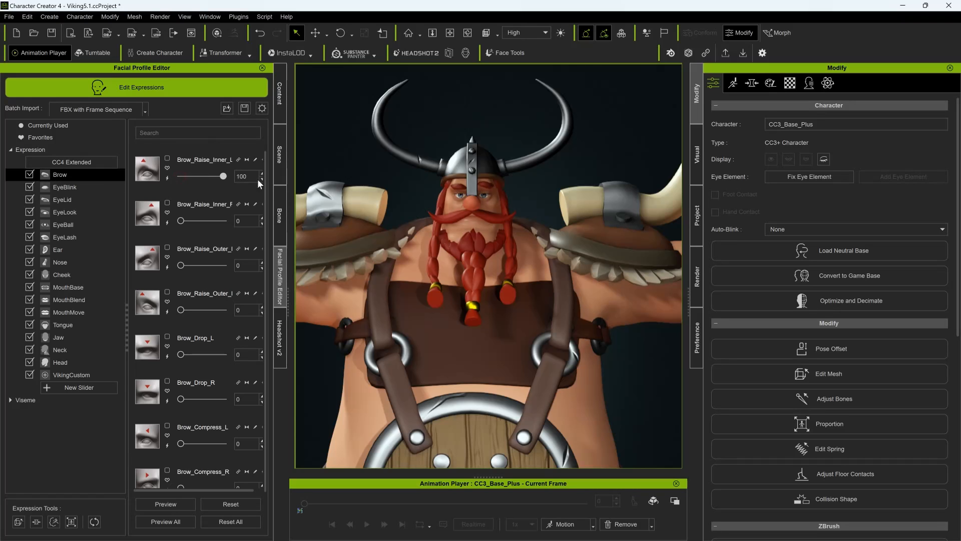
{"action": "left_click_drag", "start_coordinate": [291, 194], "coordinate": [106, 207]}
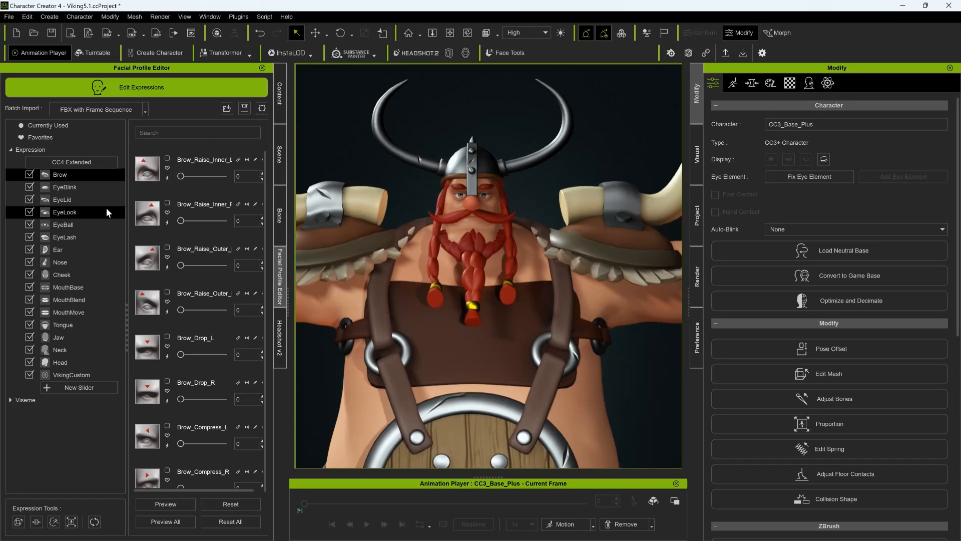
{"action": "left_click", "coordinate": [65, 186]}
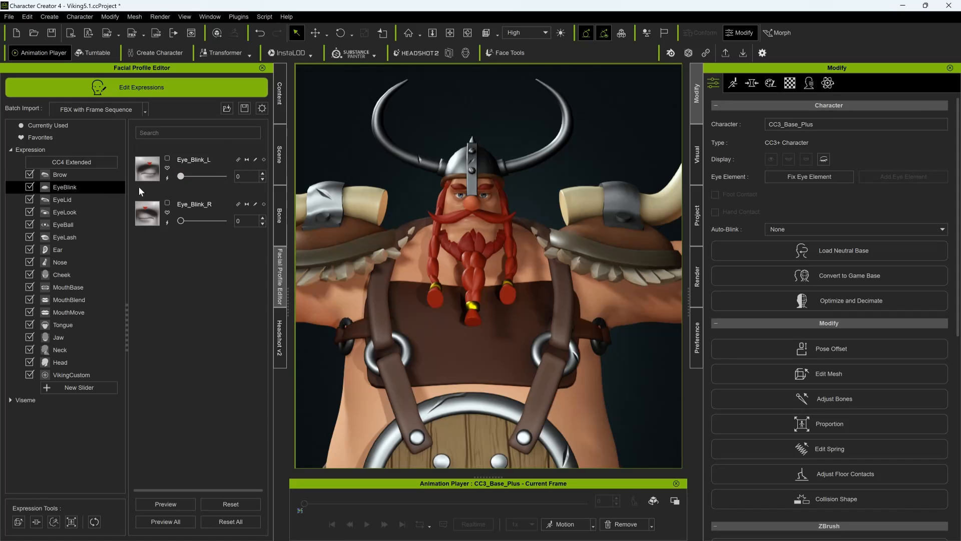
{"action": "scroll", "coordinate": [481, 191], "scroll_direction": "up", "scroll_amount": 9}
{"action": "middle_click_drag", "start_coordinate": [467, 195], "coordinate": [506, 188]}
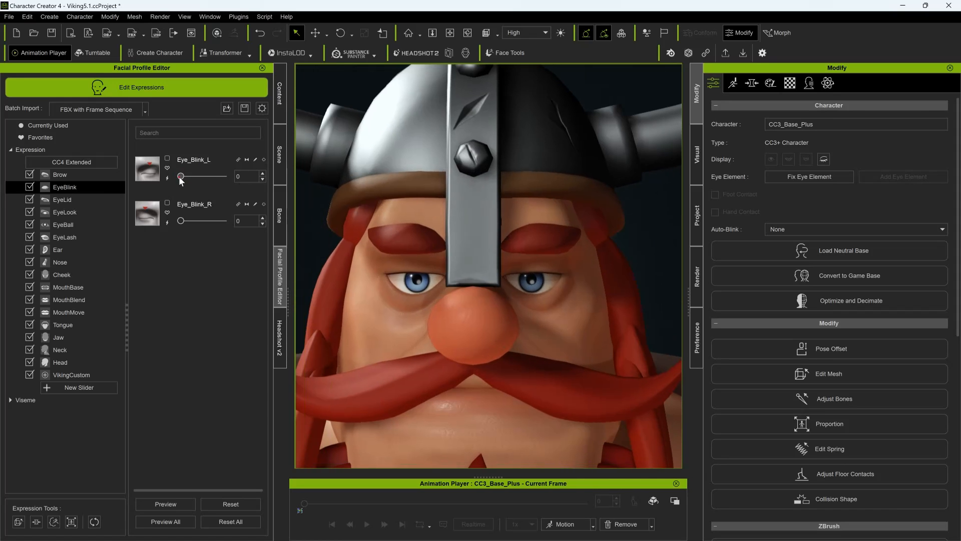
{"action": "mouse_move", "coordinate": [180, 176]}
{"action": "left_mouse_down"}
{"action": "mouse_move", "coordinate": [252, 186]}
{"action": "mouse_move", "coordinate": [181, 177]}
{"action": "left_mouse_up"}
{"action": "left_click_drag", "start_coordinate": [181, 221], "coordinate": [272, 226]}
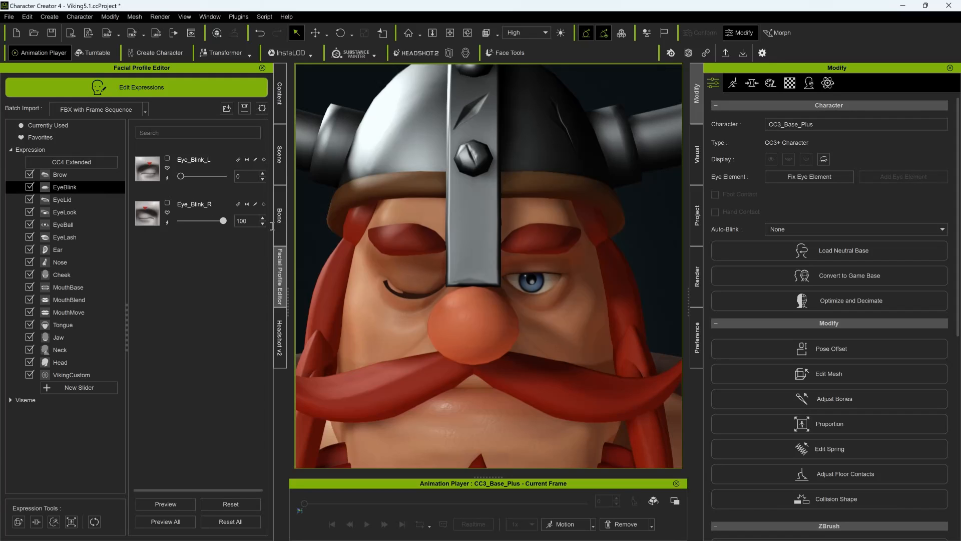
- Finish editing expressions and run Correct Eyeblink on the character
{"action": "left_click", "coordinate": [138, 93]}
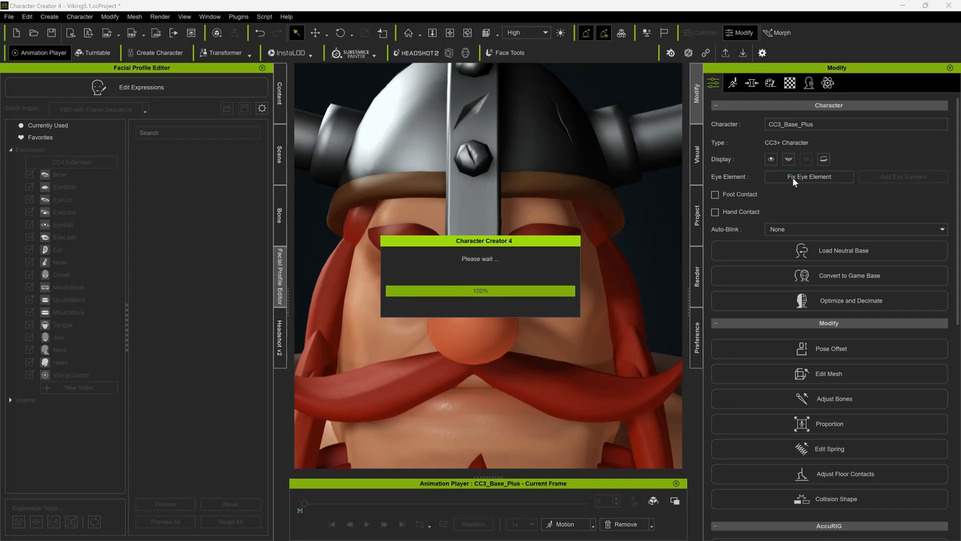
{"action": "left_click", "coordinate": [81, 16]}
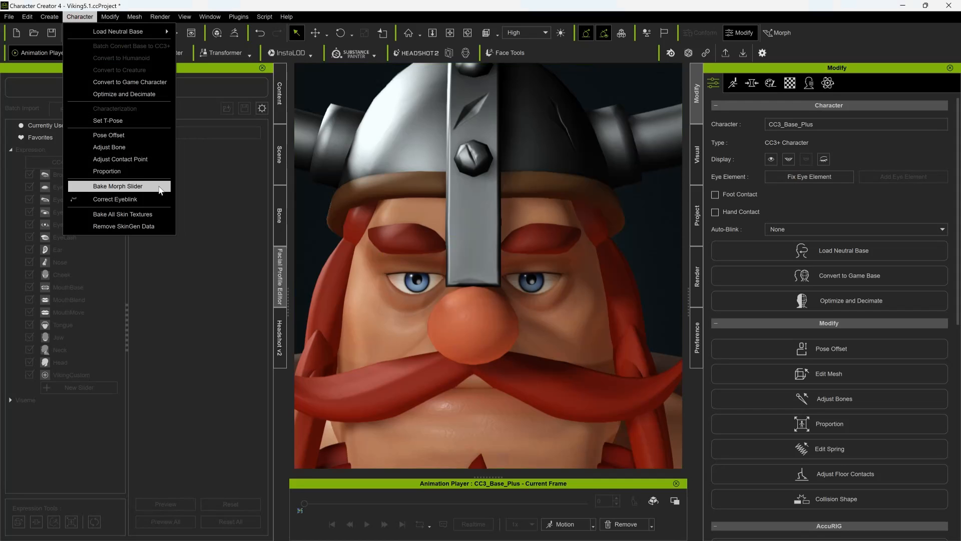
{"action": "left_click", "coordinate": [150, 198]}
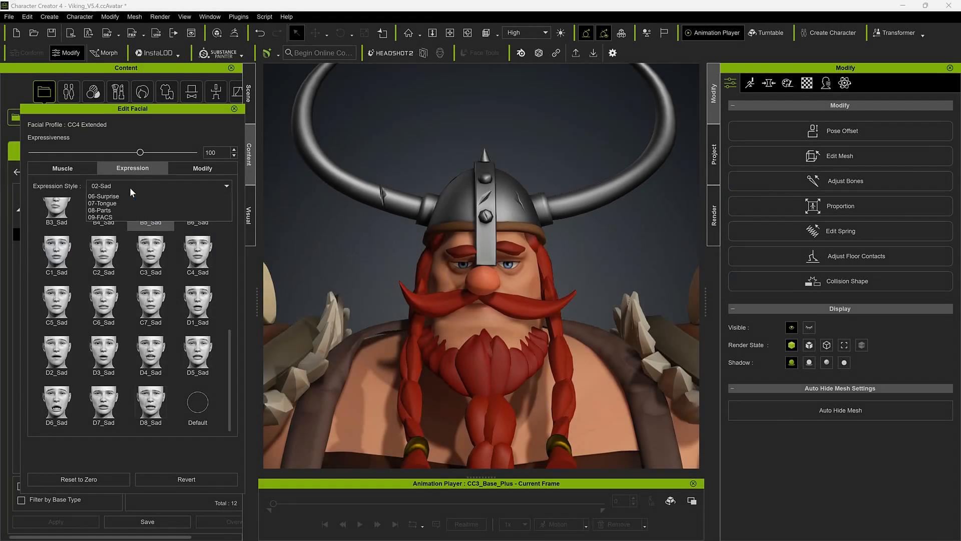
- Switch the expression style to 03-Angry and apply the D4_Angry expression to the viking
{"action": "left_click", "coordinate": [130, 187]}
{"action": "left_click", "coordinate": [120, 209]}
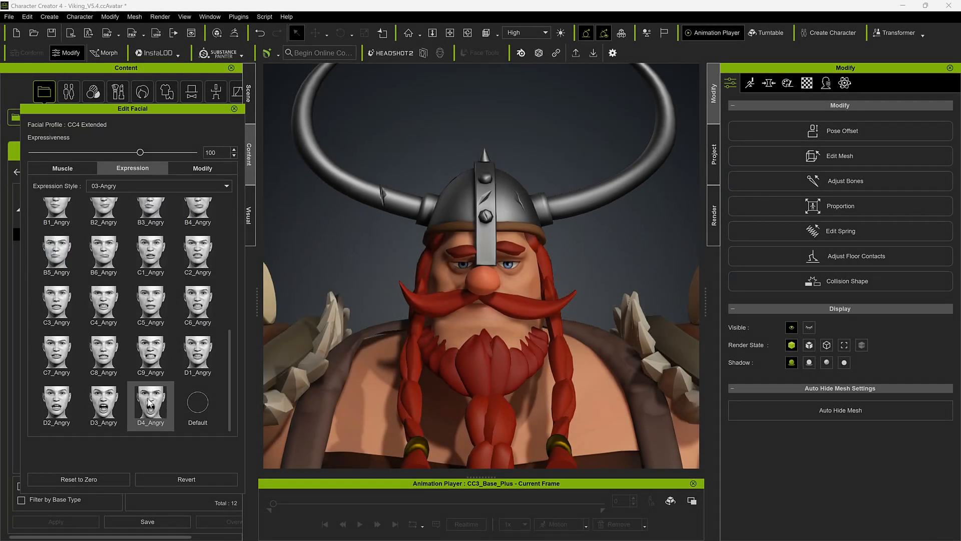
{"action": "left_click", "coordinate": [150, 403]}
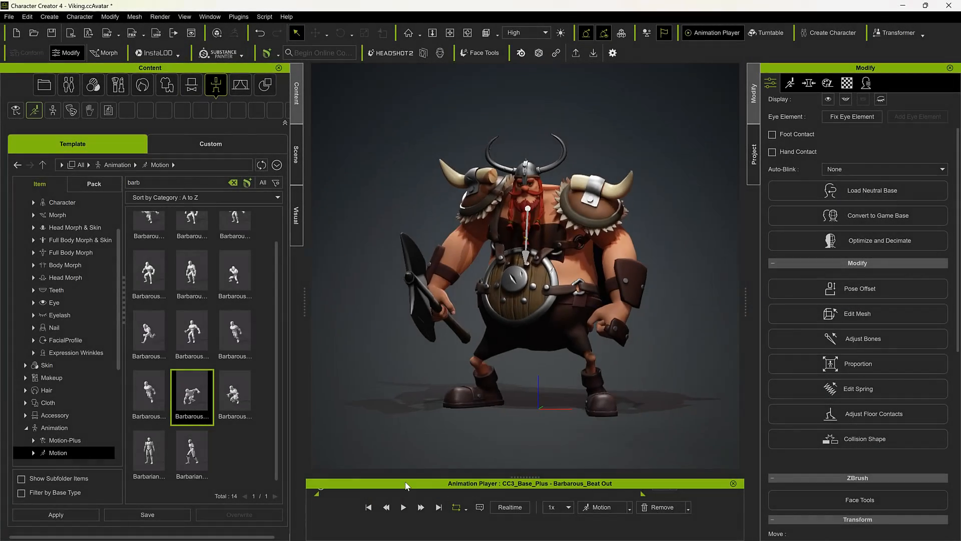
- Play the current motion, apply the Barbarous_Rude Roar motion to the viking and add the angry roar expression
{"action": "left_click", "coordinate": [403, 507]}
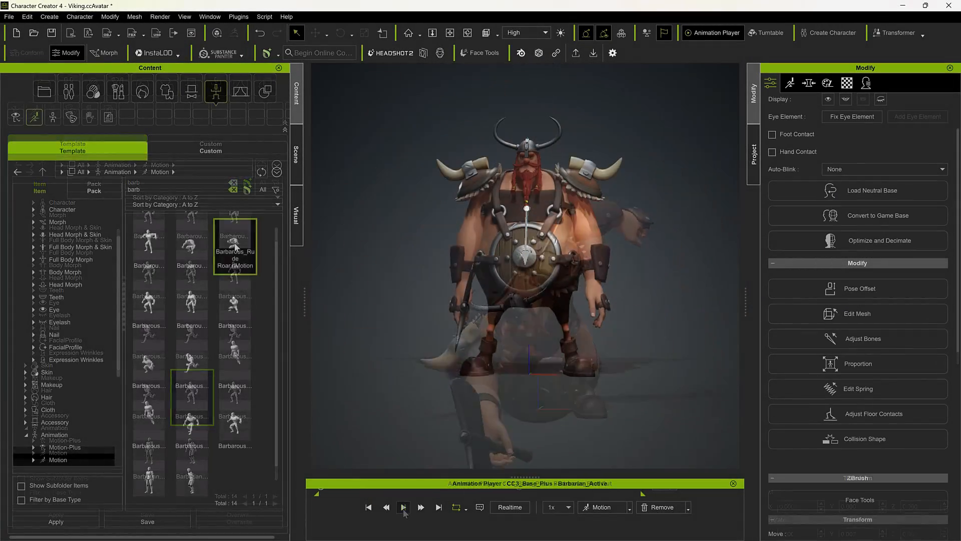
{"action": "left_click_drag", "start_coordinate": [235, 243], "coordinate": [471, 278]}
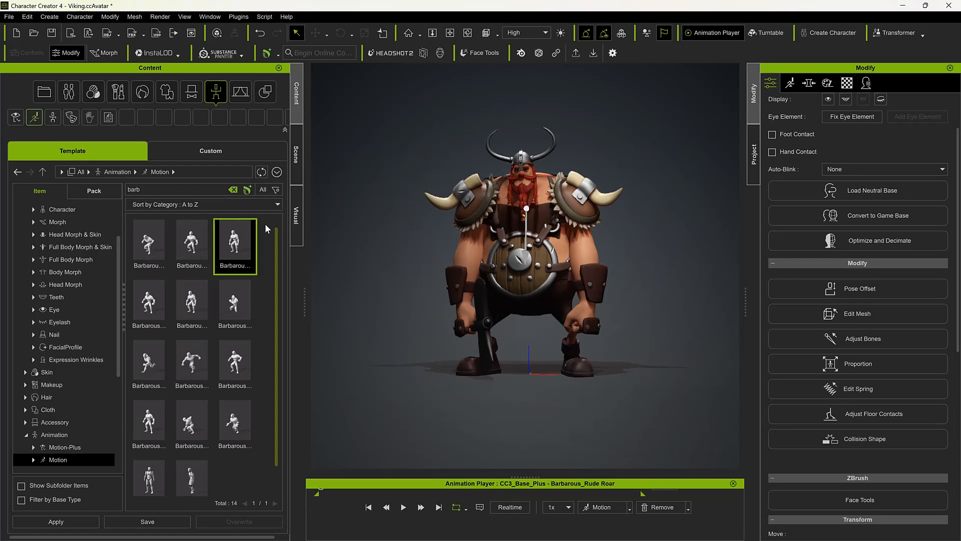
{"action": "left_click", "coordinate": [71, 118]}
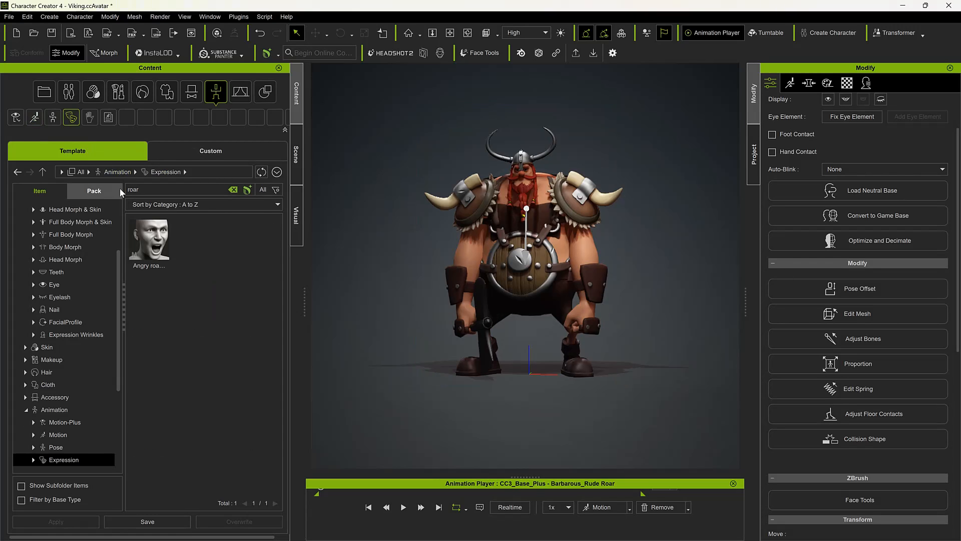
{"action": "left_click_drag", "start_coordinate": [149, 243], "coordinate": [463, 257]}
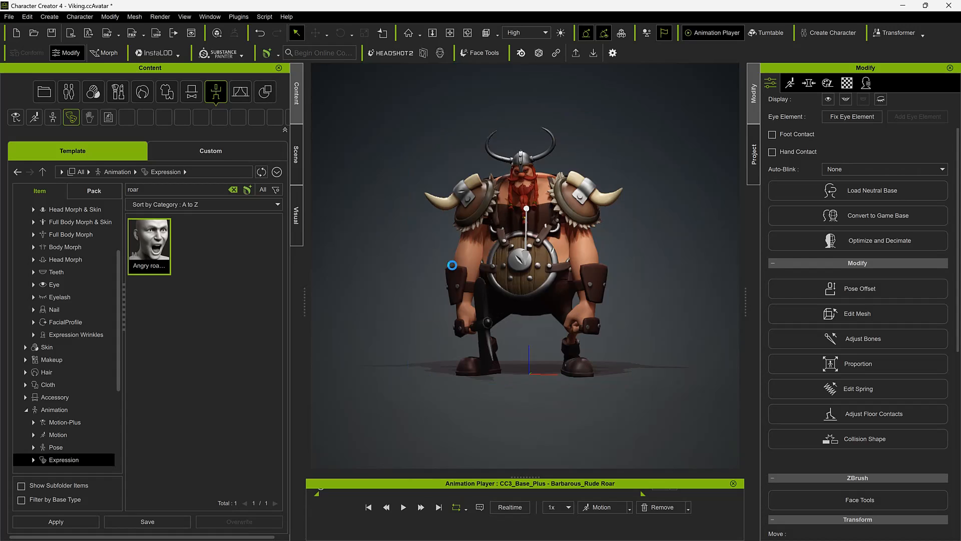